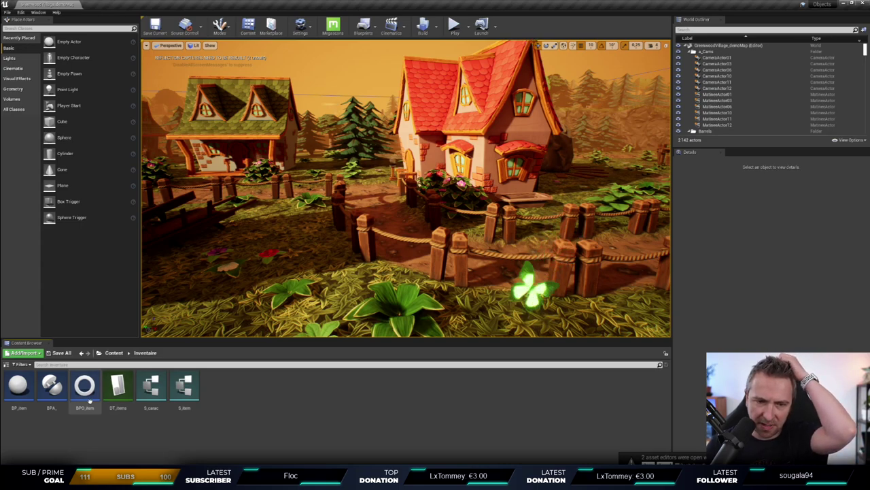
Step: Enlarge the Content Browser thumbnails
{"action": "mouse_move", "coordinate": [89, 401]}
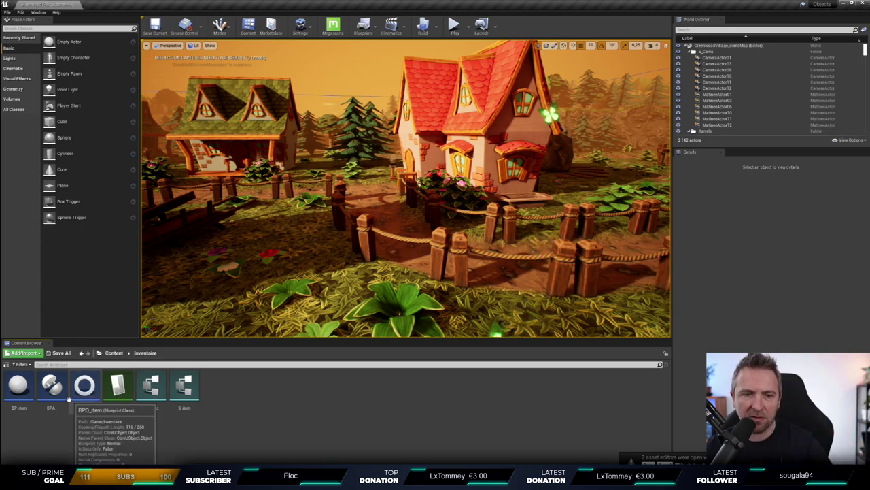
{"action": "mouse_move", "coordinate": [202, 411]}
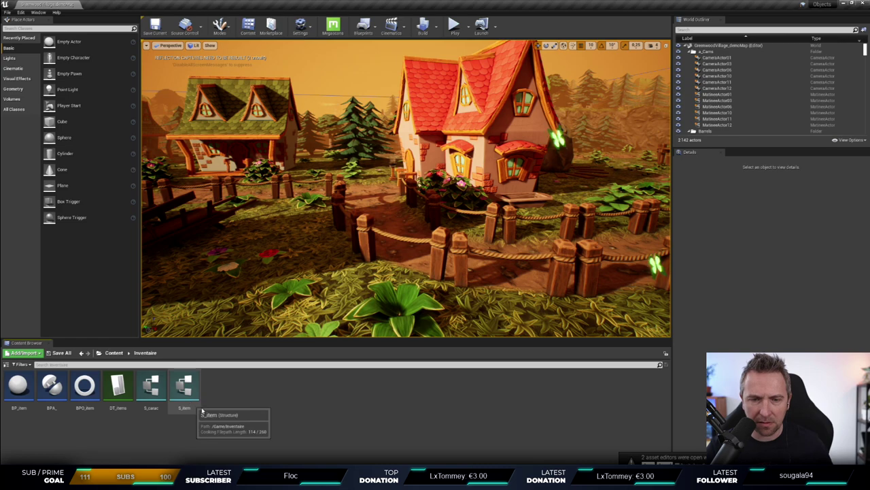
{"action": "scroll", "coordinate": [243, 414], "scroll_direction": "up", "scroll_amount": 2, "text": "ctrl"}
{"action": "scroll", "coordinate": [259, 414], "scroll_direction": "up", "scroll_amount": 1, "text": "ctrl"}
{"action": "scroll", "coordinate": [288, 414], "scroll_direction": "up", "scroll_amount": 1, "text": "ctrl"}
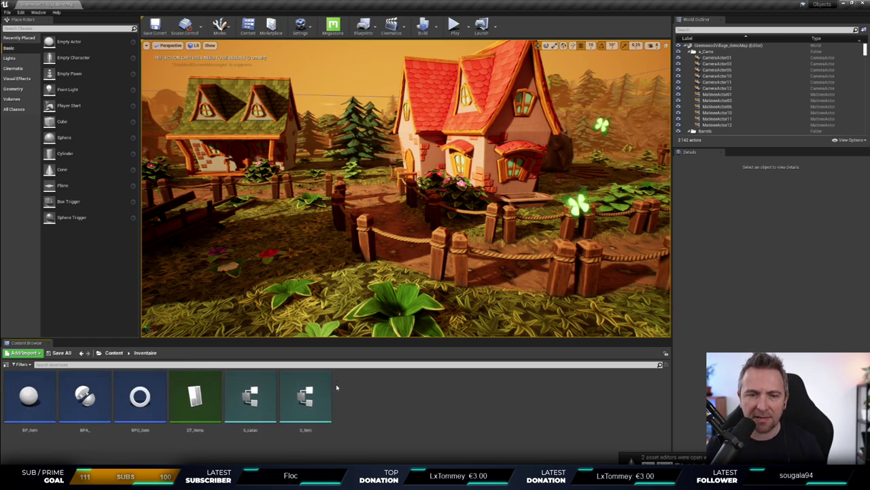
Step: Inspect the DT_items data table rows, close it, then open the BP_item blueprint
{"action": "double_click", "coordinate": [204, 411]}
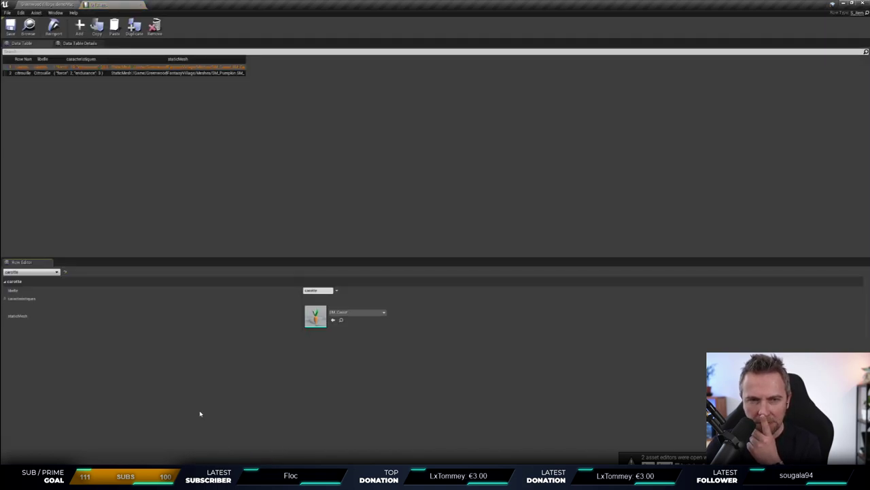
{"action": "left_click", "coordinate": [140, 5]}
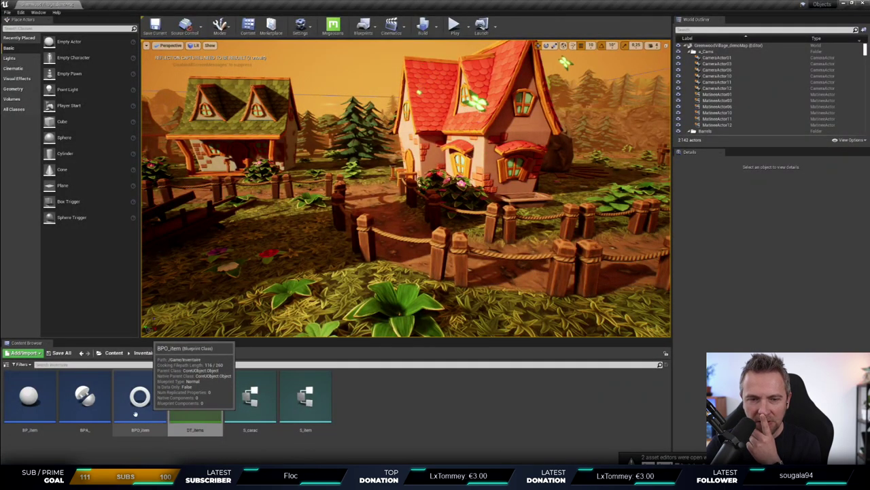
{"action": "double_click", "coordinate": [49, 401]}
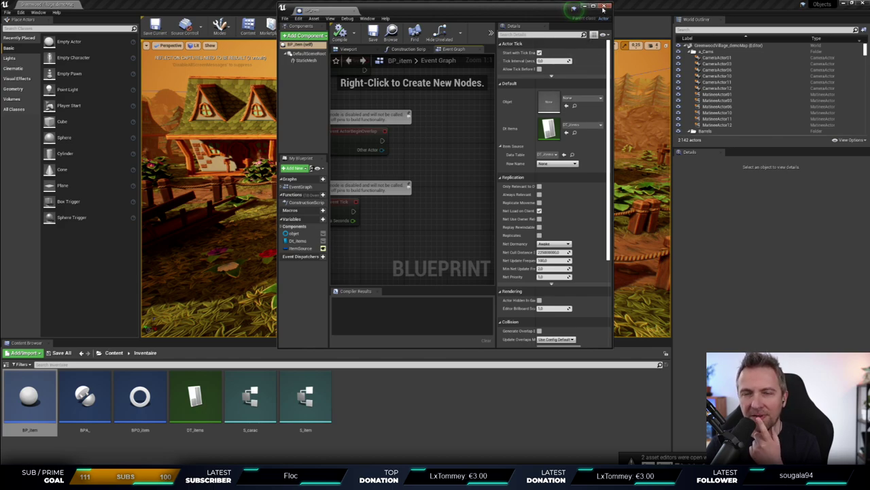
Step: Close the BP_item blueprint, and briefly open and close the BPA_ blueprint
{"action": "left_click", "coordinate": [603, 10]}
{"action": "double_click", "coordinate": [84, 400]}
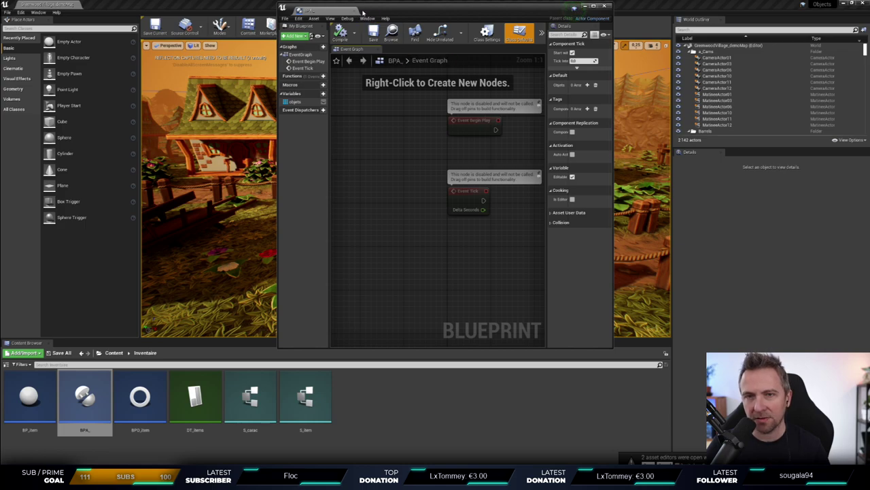
{"action": "left_click", "coordinate": [358, 11]}
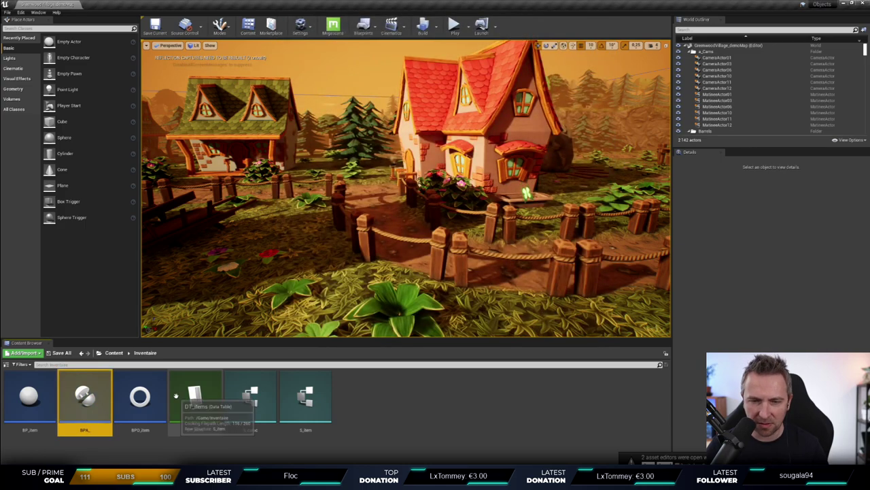
Step: Select DT_items, S_carac and S_item, then go up to the root Content folder
{"action": "left_click", "coordinate": [197, 398]}
{"action": "left_click", "coordinate": [253, 398]}
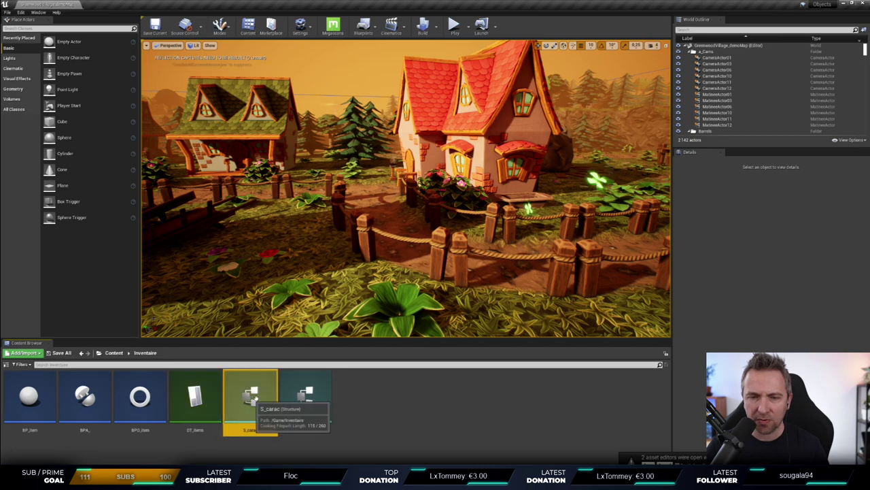
{"action": "left_click", "coordinate": [306, 398]}
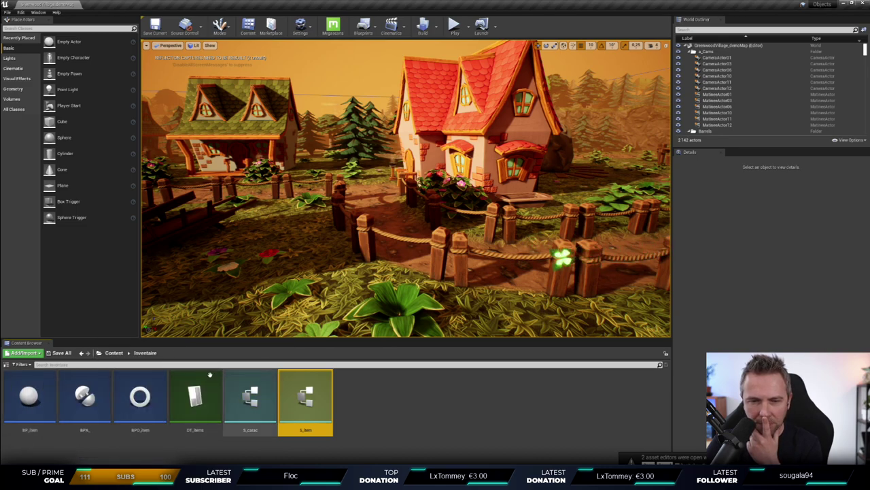
{"action": "key", "text": "alt+Left"}
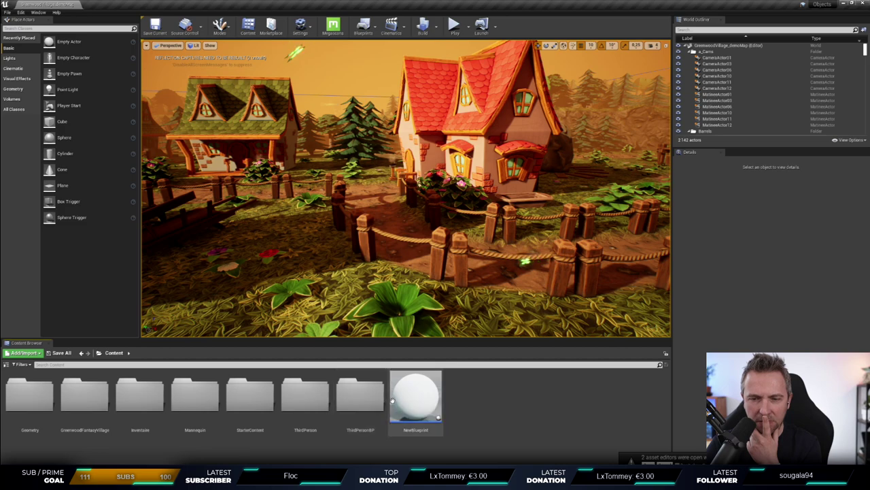
Step: Briefly open NewBlueprint, then open BPO_item from the Inventaire folder
{"action": "left_click", "coordinate": [410, 394]}
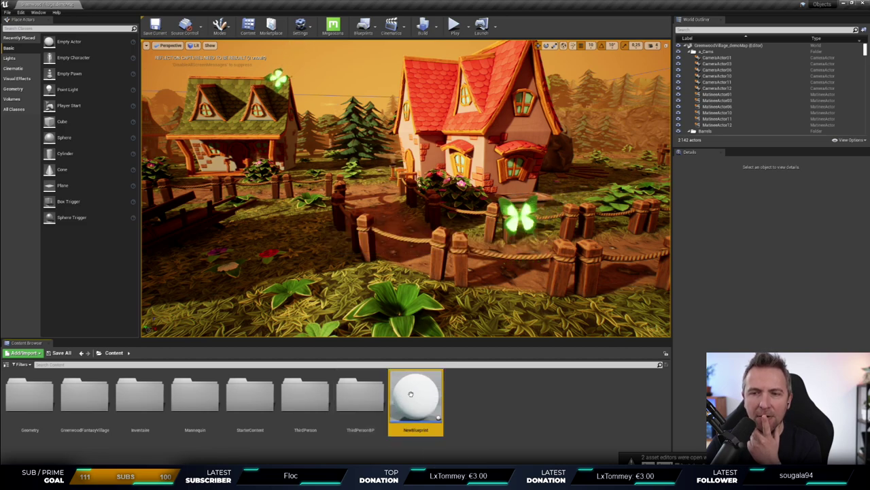
{"action": "double_click", "coordinate": [411, 395]}
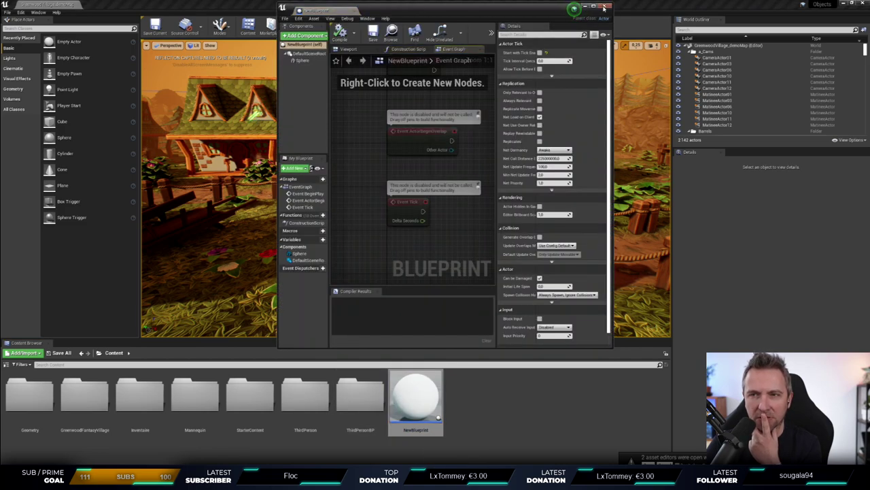
{"action": "left_click", "coordinate": [410, 394]}
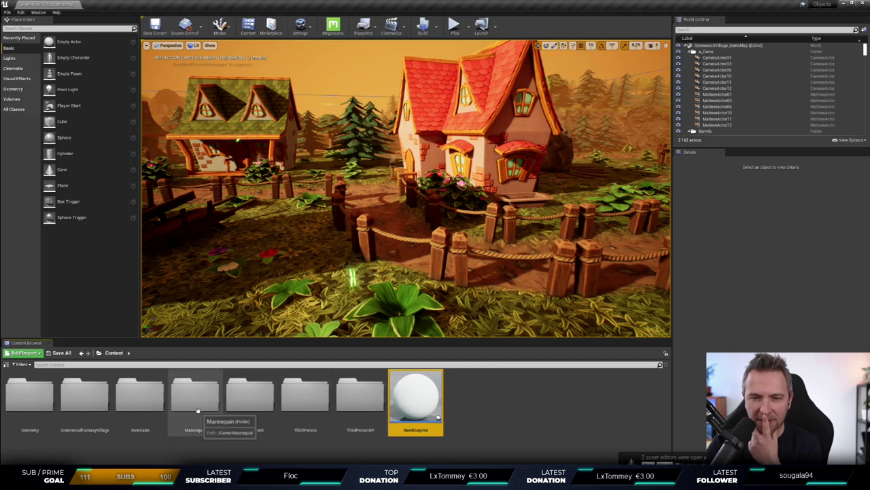
{"action": "double_click", "coordinate": [136, 398]}
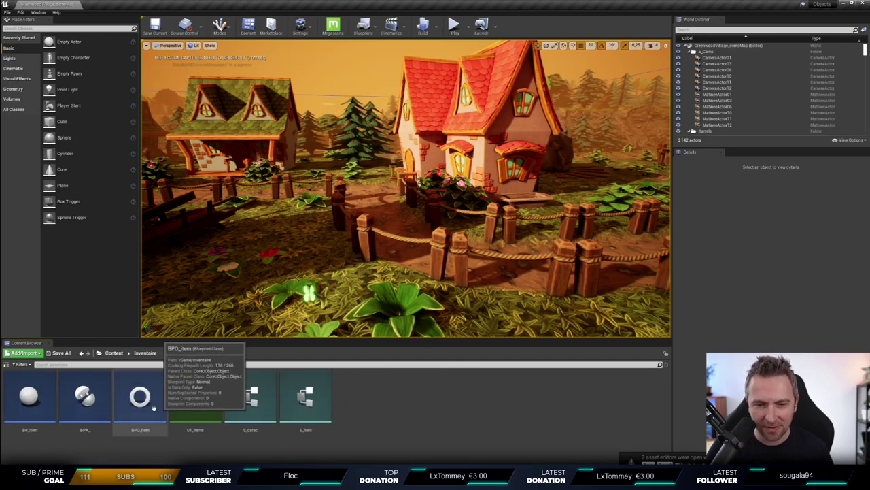
{"action": "double_click", "coordinate": [153, 411]}
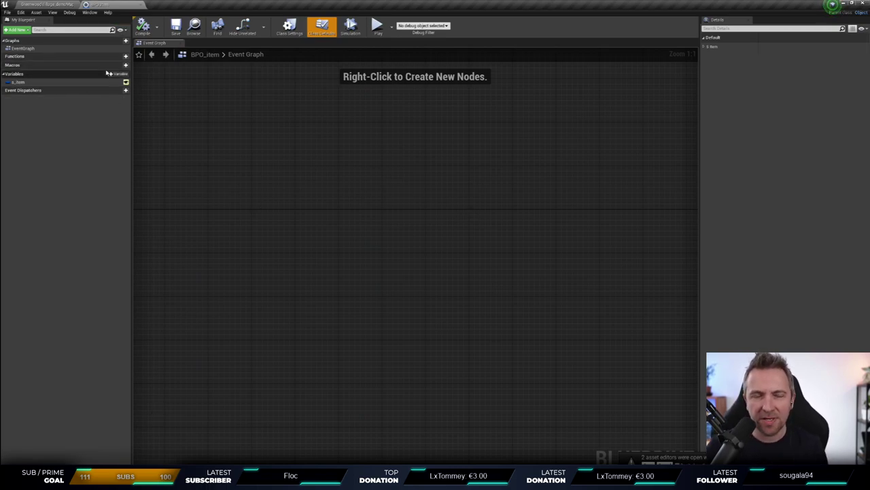
Step: Minimize Unreal and raise display 3's scaling to a larger percentage in Windows display settings
{"action": "left_click", "coordinate": [846, 5]}
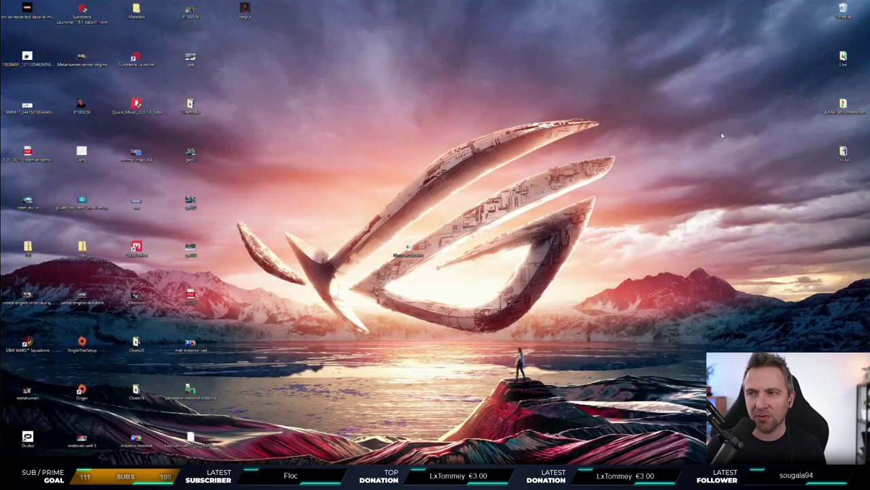
{"action": "right_click", "coordinate": [474, 149]}
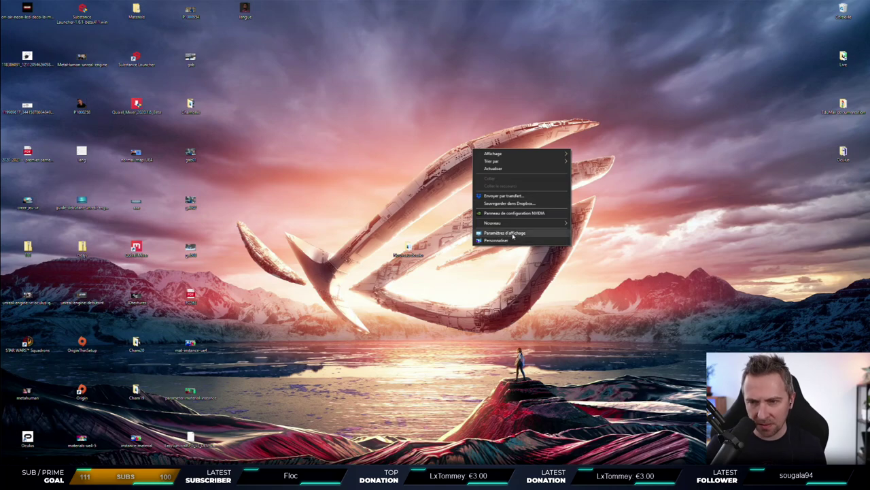
{"action": "left_click", "coordinate": [504, 232]}
{"action": "left_click", "coordinate": [442, 166]}
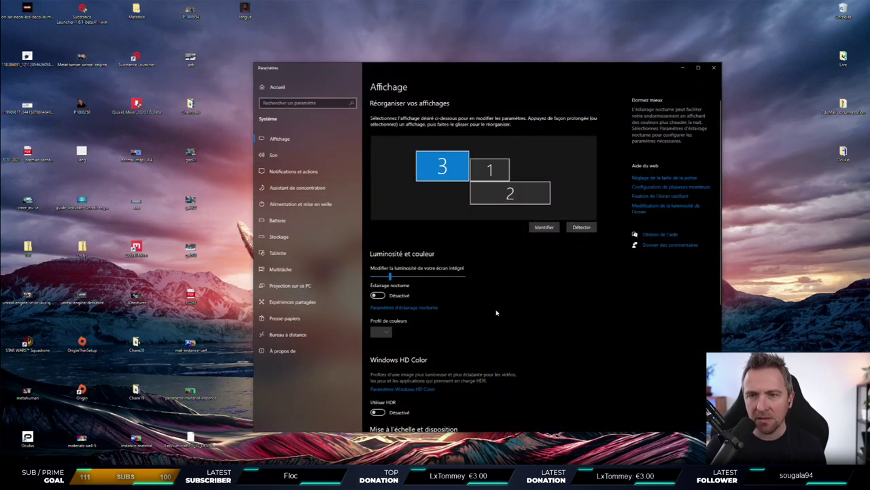
{"action": "scroll", "coordinate": [410, 238], "scroll_direction": "down", "scroll_amount": 5}
{"action": "left_click", "coordinate": [410, 236]}
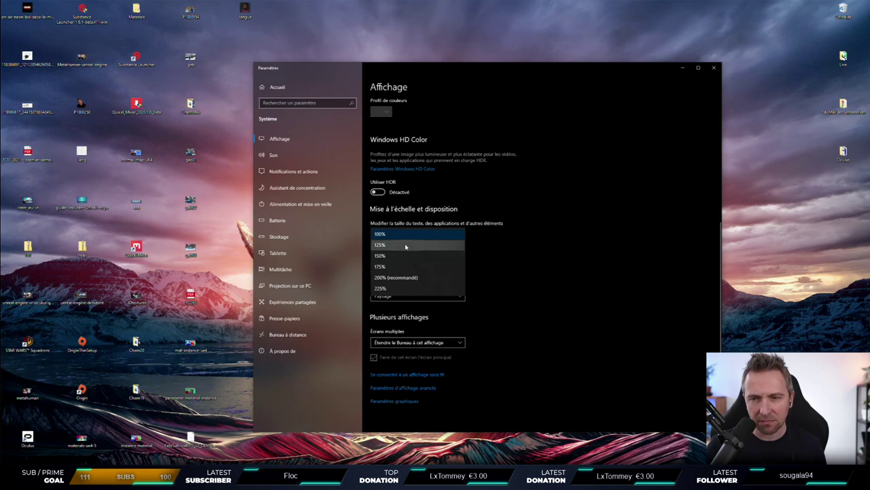
{"action": "left_click", "coordinate": [437, 249]}
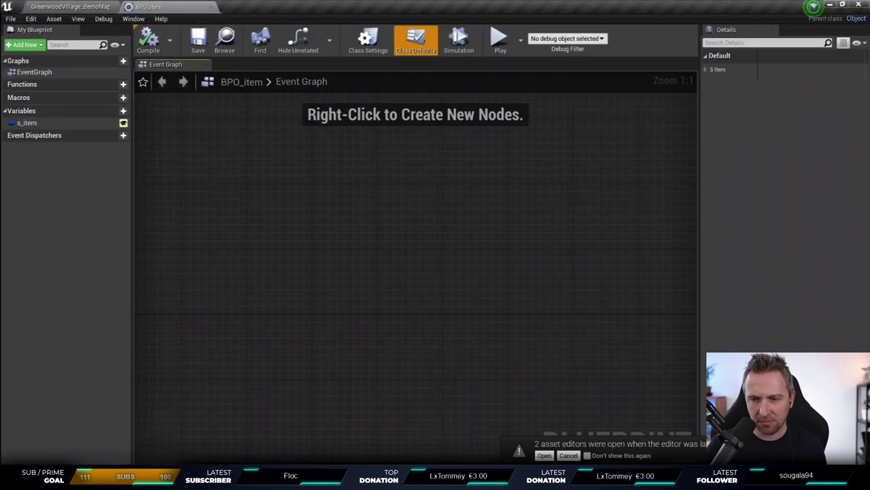
Step: Dismiss the notification, review the s_item variable's Details in BPO_item, then close BPO_item
{"action": "left_click", "coordinate": [568, 455]}
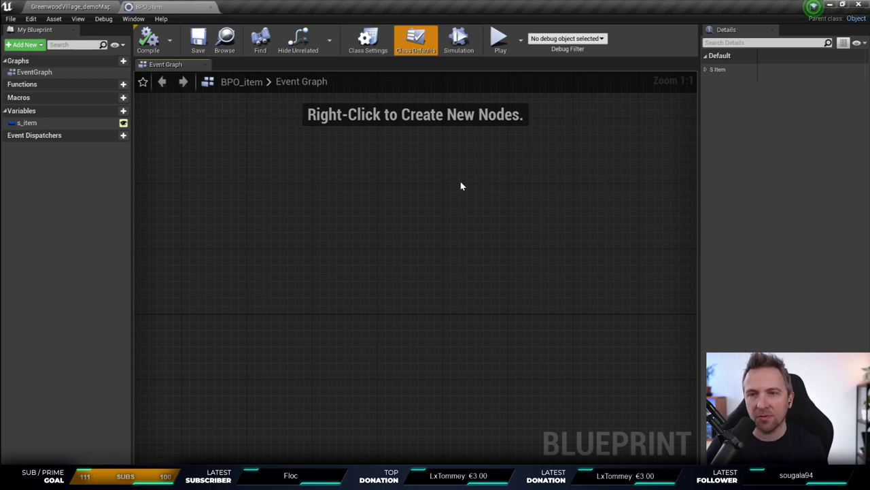
{"action": "left_click", "coordinate": [66, 124]}
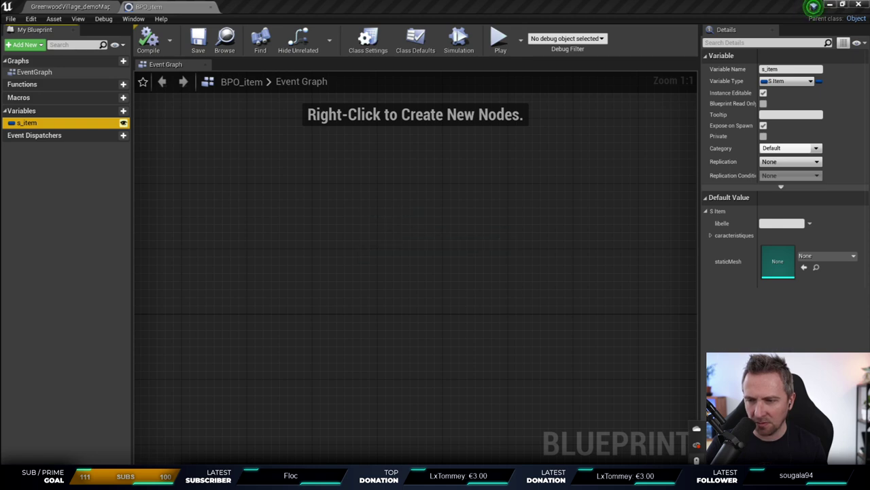
{"action": "left_click", "coordinate": [466, 289]}
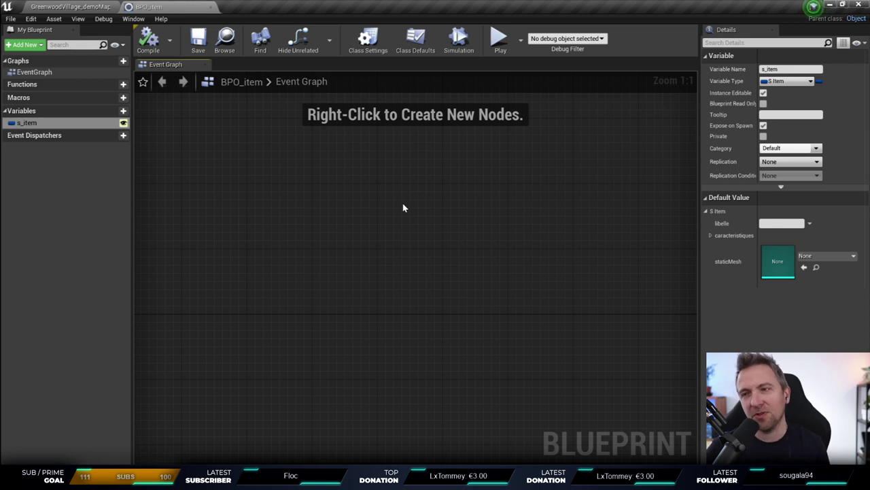
{"action": "left_click", "coordinate": [100, 123]}
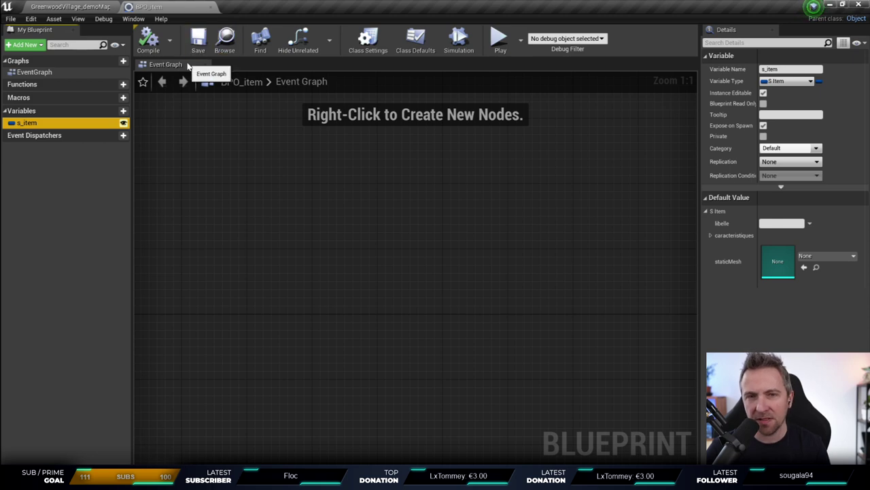
{"action": "left_click", "coordinate": [210, 7]}
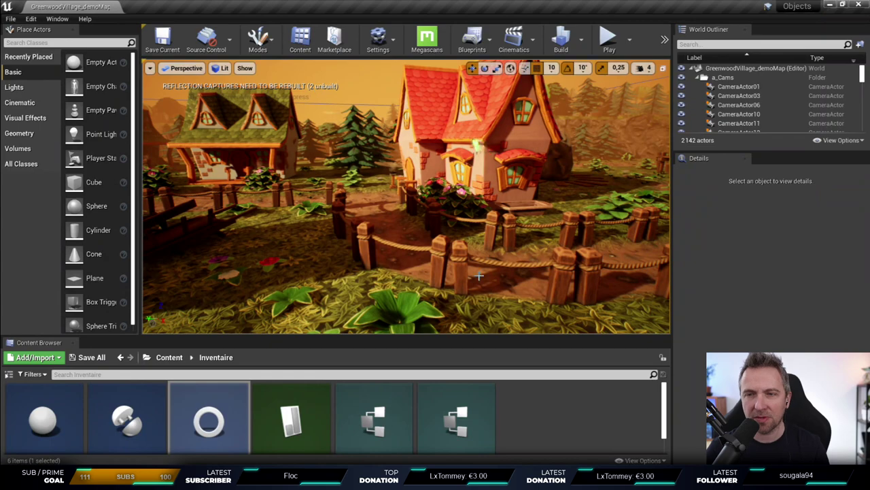
Step: Place a BP_item instance in the level foreground
{"action": "scroll", "coordinate": [408, 398], "scroll_direction": "down", "scroll_amount": 1, "text": "ctrl"}
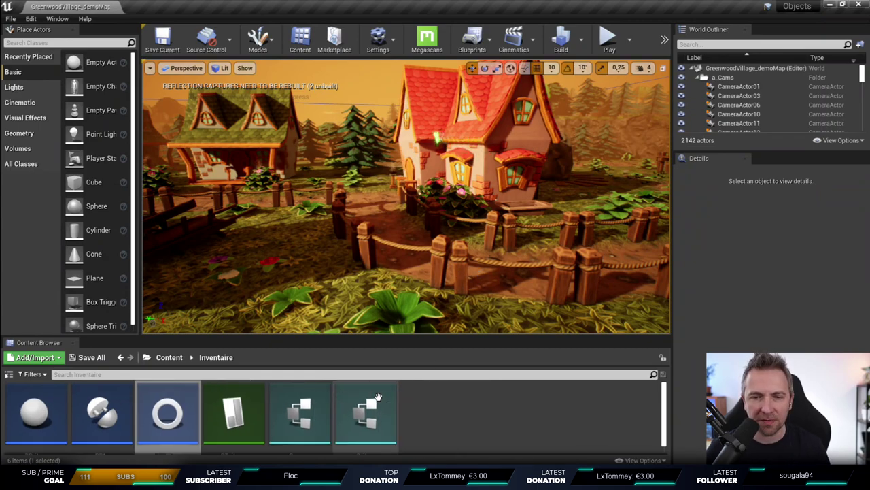
{"action": "scroll", "coordinate": [369, 394], "scroll_direction": "down", "scroll_amount": 1, "text": "ctrl"}
{"action": "scroll", "coordinate": [377, 381], "scroll_direction": "down", "scroll_amount": 1, "text": "ctrl"}
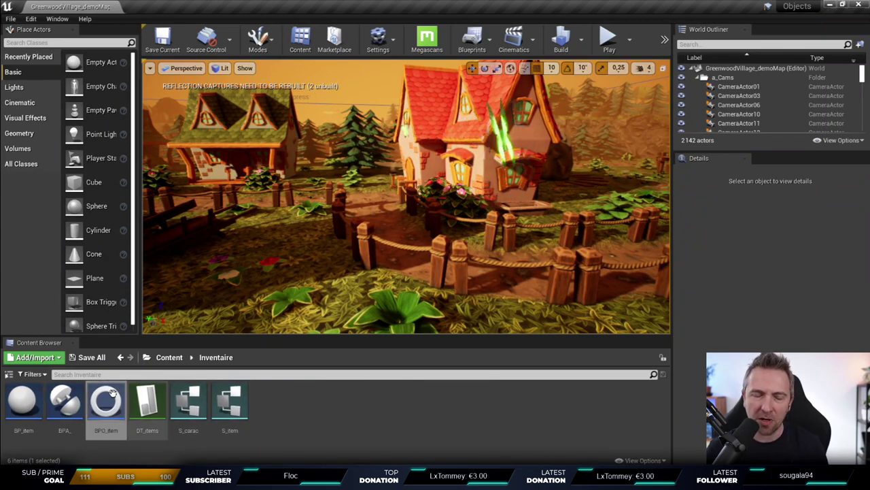
{"action": "left_click", "coordinate": [68, 411]}
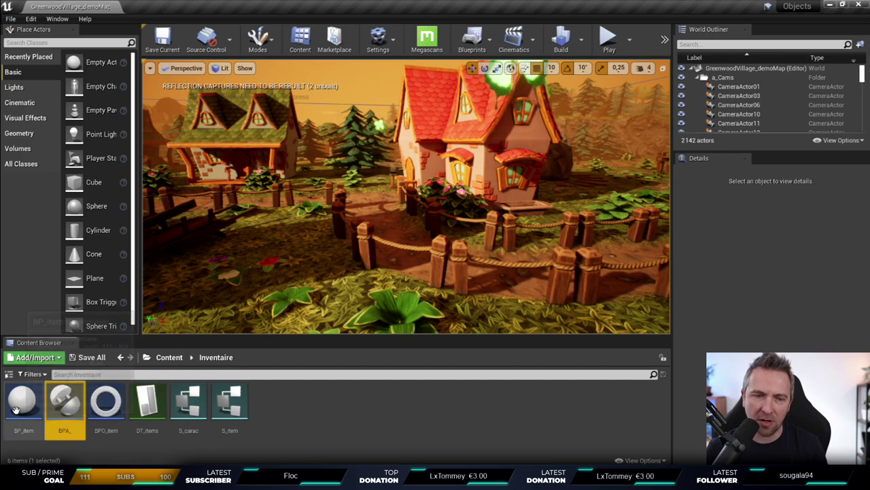
{"action": "left_click_drag", "start_coordinate": [23, 402], "coordinate": [255, 275]}
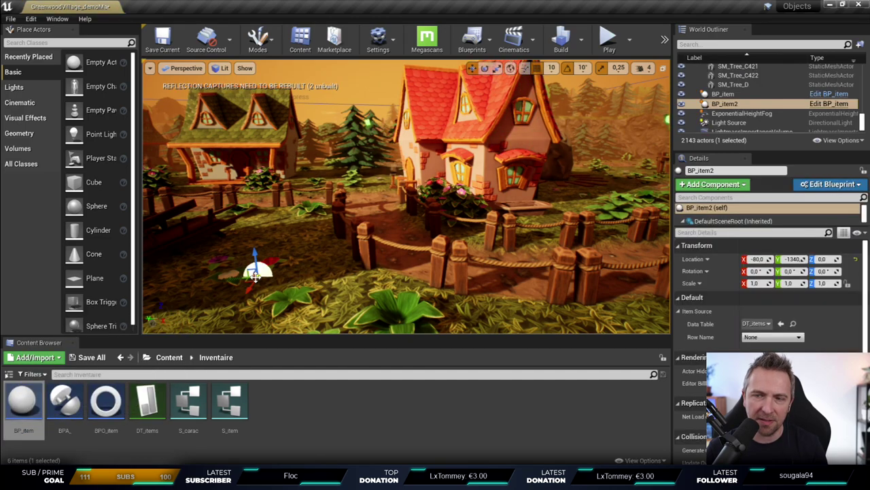
Step: Set the item's Row Name to carotte and frame it in the viewport
{"action": "left_click", "coordinate": [753, 232]}
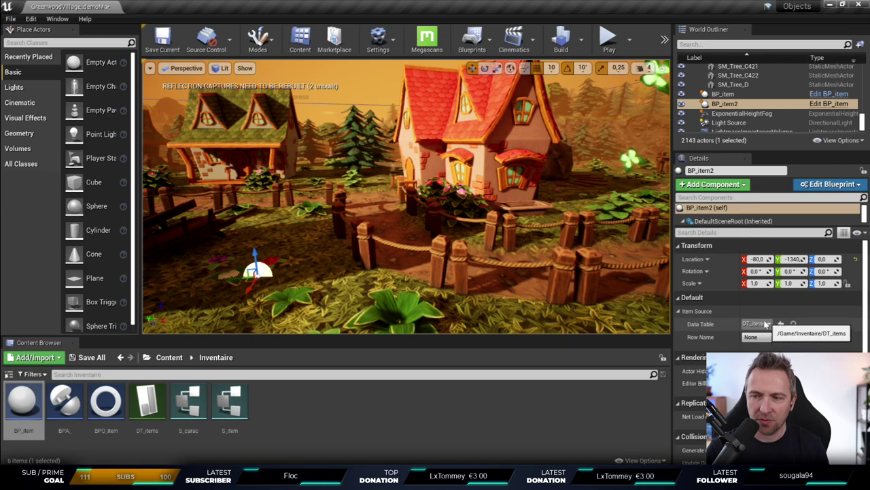
{"action": "left_click", "coordinate": [768, 337]}
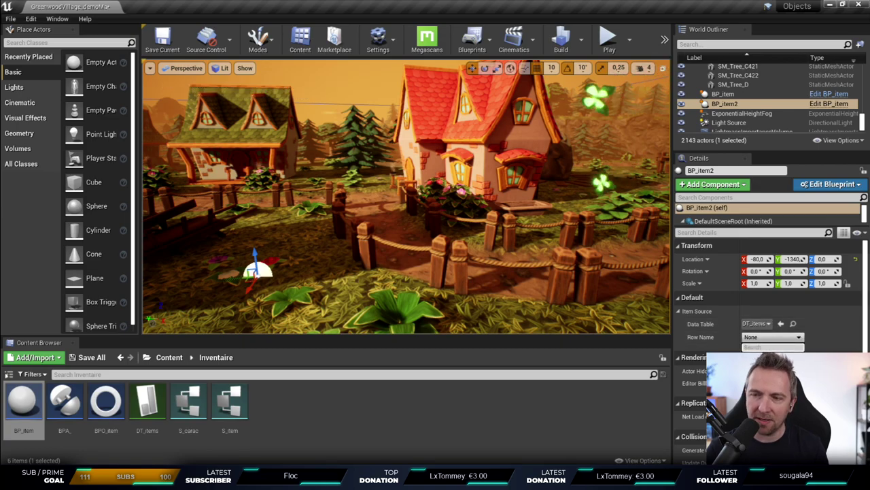
{"action": "left_click", "coordinate": [755, 350]}
{"action": "key", "text": "f"}
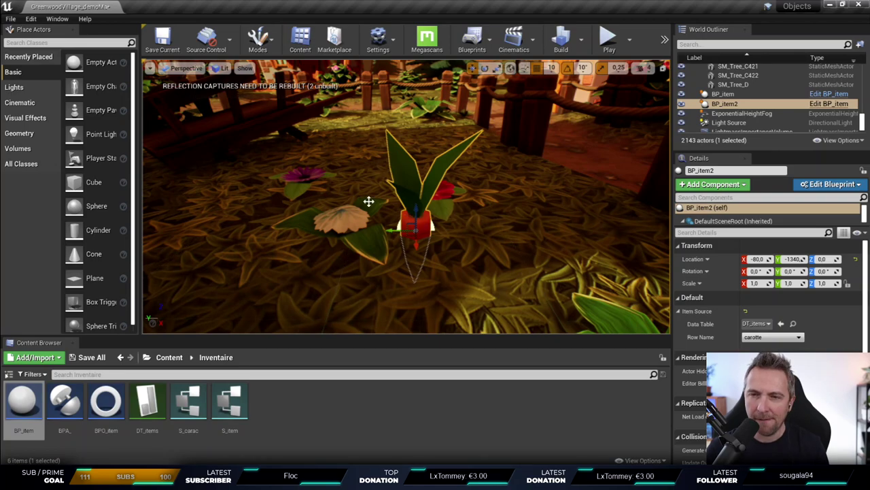
{"action": "right_click_drag", "start_coordinate": [406, 197], "coordinate": [406, 258]}
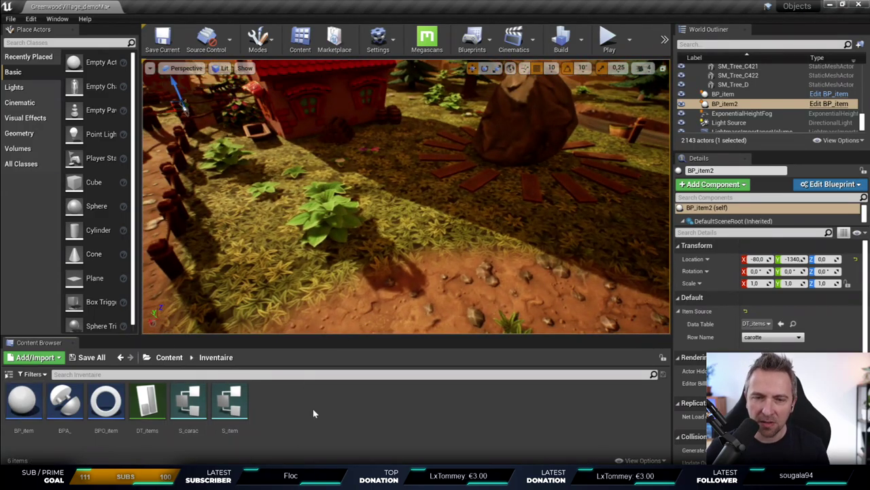
Step: Add a new Actor Blueprint Class named BP_coffre and open it in its editor
{"action": "right_click", "coordinate": [312, 409]}
{"action": "left_click", "coordinate": [367, 173]}
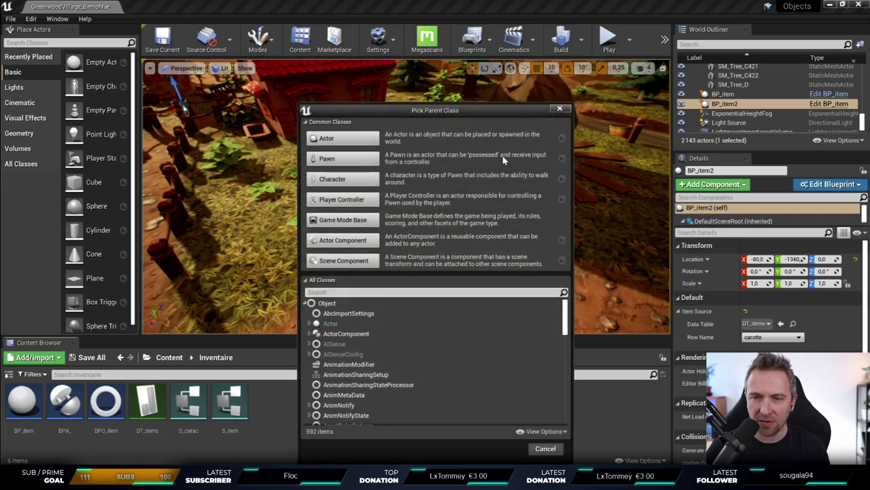
{"action": "type", "text": "BP_"}
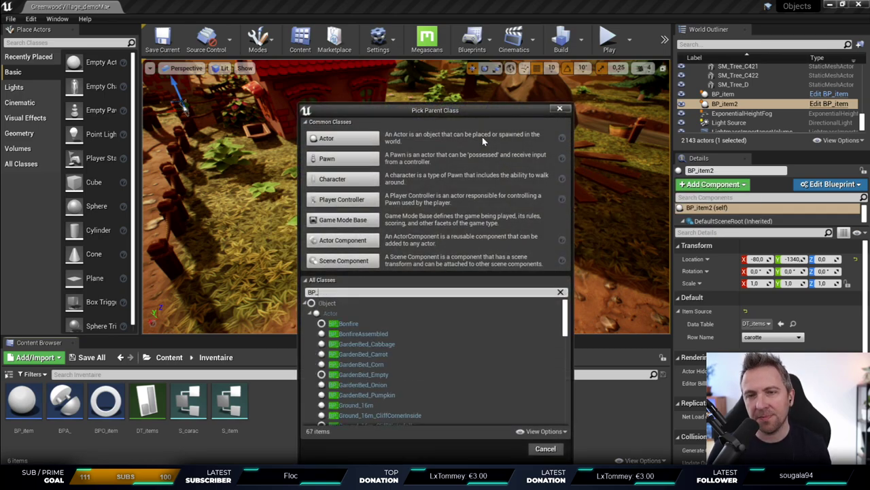
{"action": "left_click", "coordinate": [351, 134]}
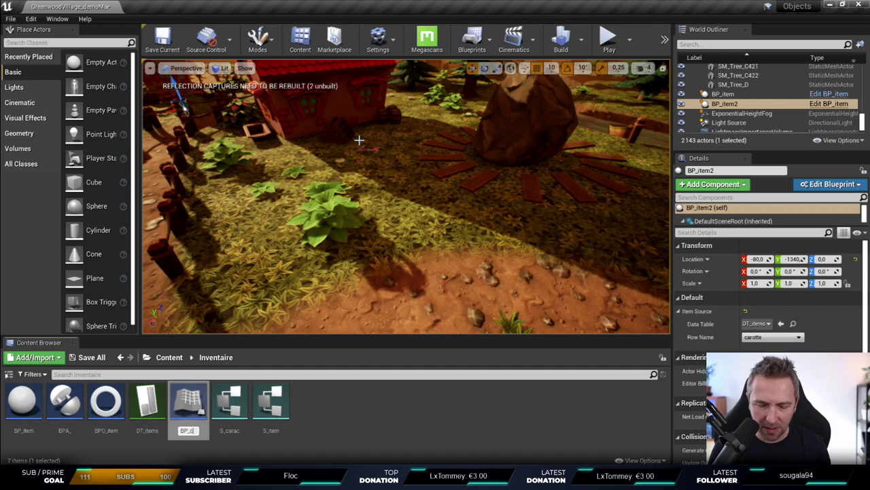
{"action": "type", "text": "offre"}
{"action": "key", "text": "Return"}
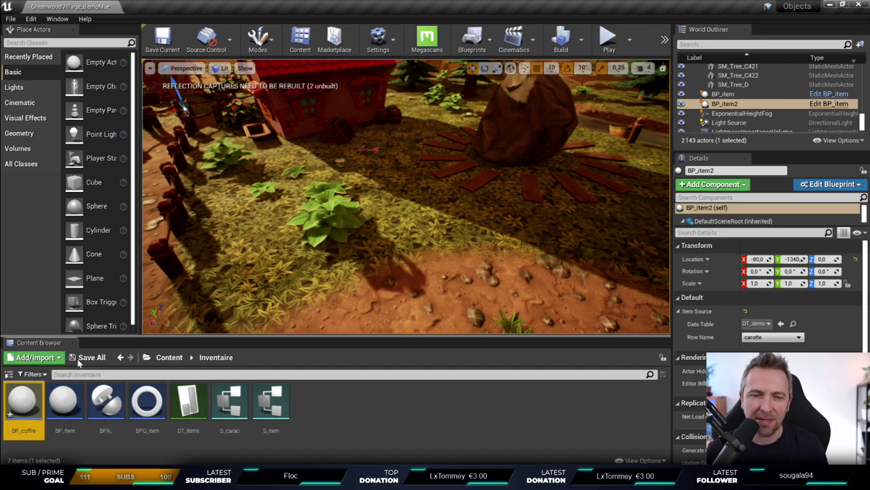
{"action": "double_click", "coordinate": [16, 408]}
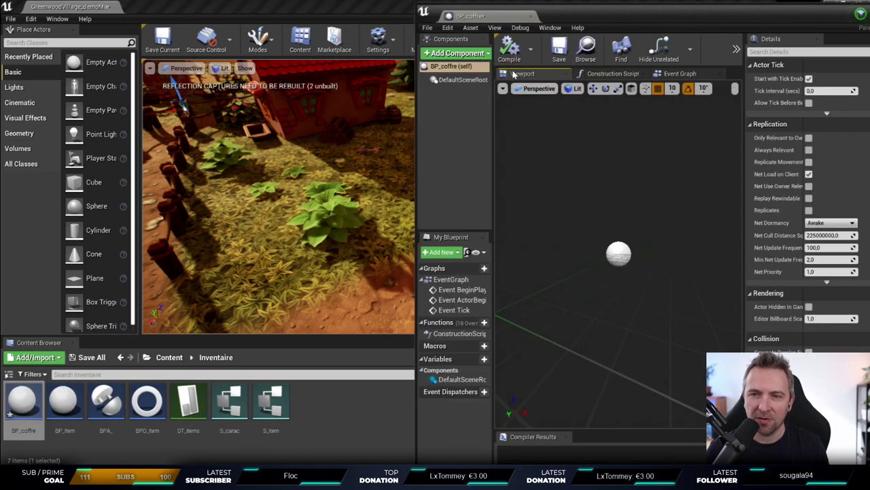
Step: Maximize the editor, add a Cube component, compile, and raise the cube to Z 50
{"action": "double_click", "coordinate": [517, 17]}
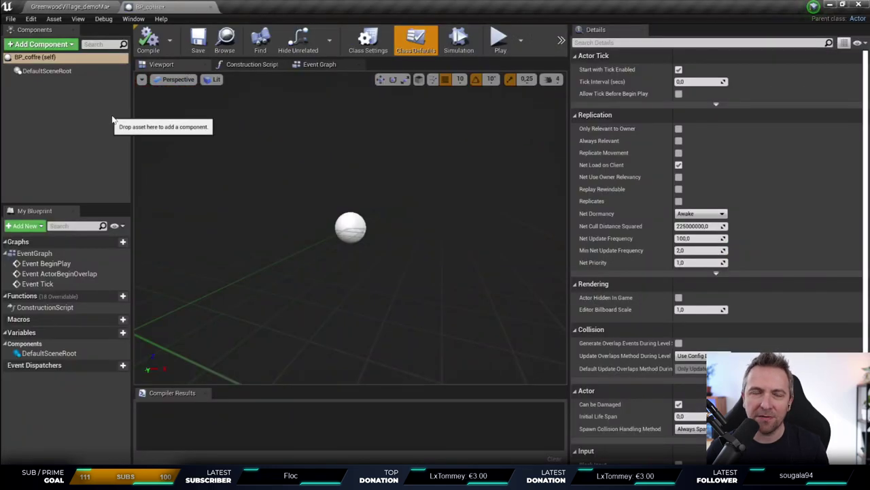
{"action": "left_click", "coordinate": [41, 44]}
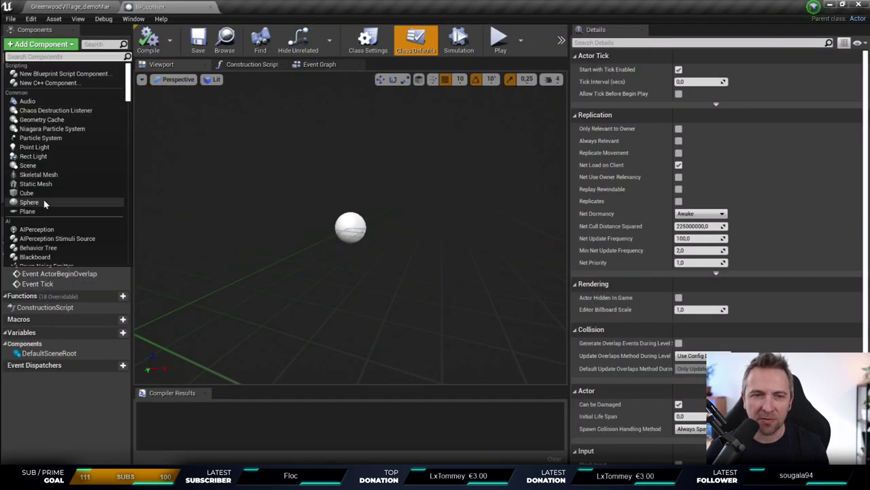
{"action": "left_click", "coordinate": [27, 192]}
{"action": "left_click", "coordinate": [141, 42]}
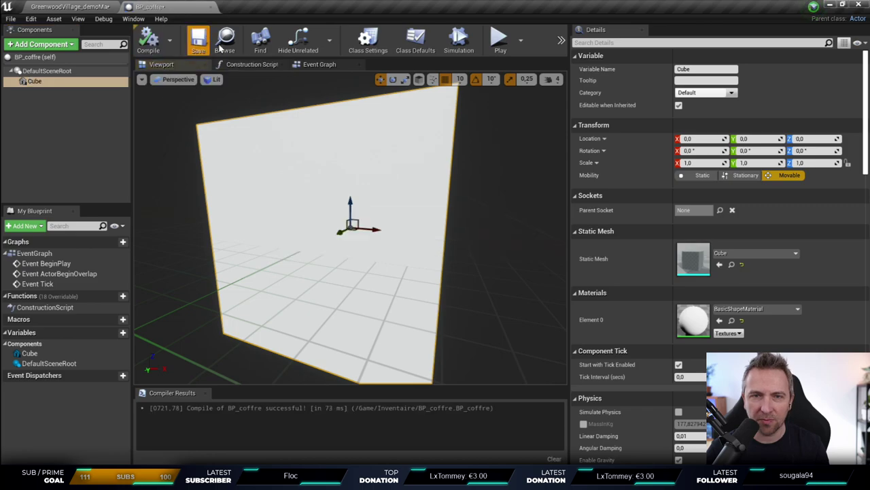
{"action": "left_click_drag", "start_coordinate": [348, 204], "coordinate": [367, 112]}
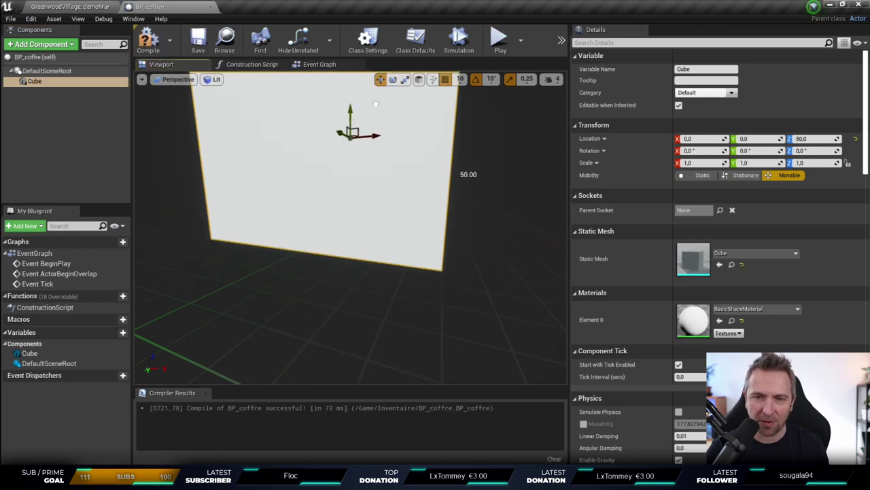
{"action": "scroll", "coordinate": [366, 112], "scroll_direction": "down", "scroll_amount": 5}
{"action": "left_click", "coordinate": [144, 44]}
{"action": "left_click", "coordinate": [68, 6]}
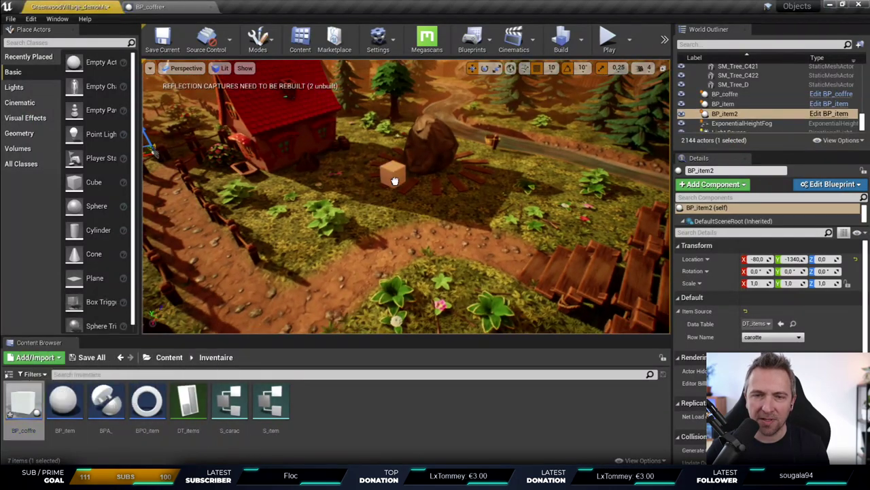
Step: Drop BP_coffre beside the rock, focus and lift it slightly, then return to its blueprint
{"action": "left_click_drag", "start_coordinate": [42, 395], "coordinate": [385, 231]}
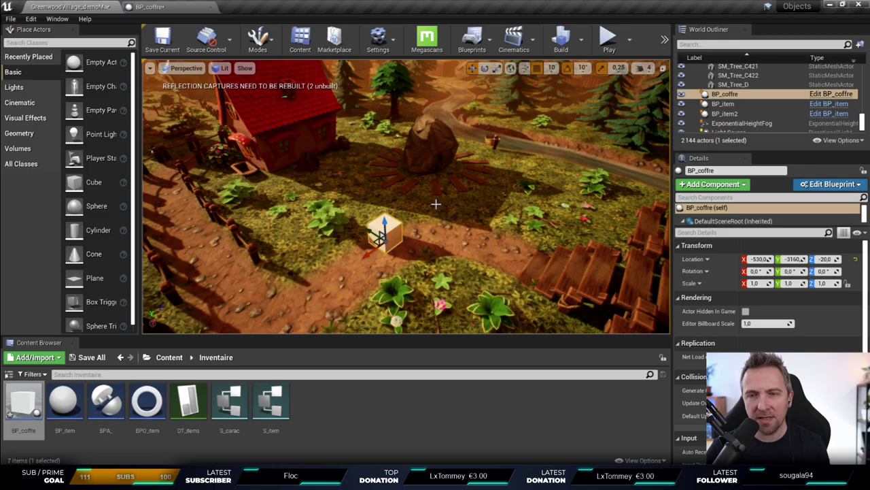
{"action": "key", "text": "f"}
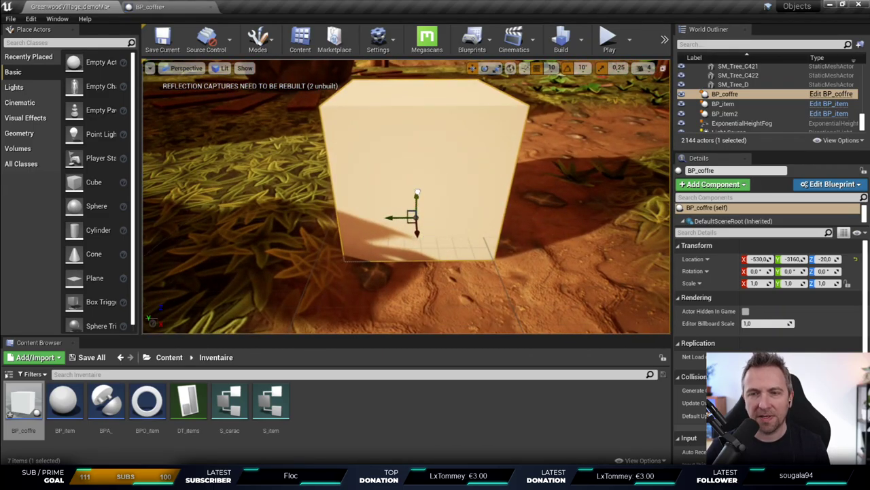
{"action": "mouse_move", "coordinate": [417, 192]}
{"action": "left_mouse_down"}
{"action": "mouse_move", "coordinate": [423, 178]}
{"action": "mouse_move", "coordinate": [421, 195]}
{"action": "left_mouse_up"}
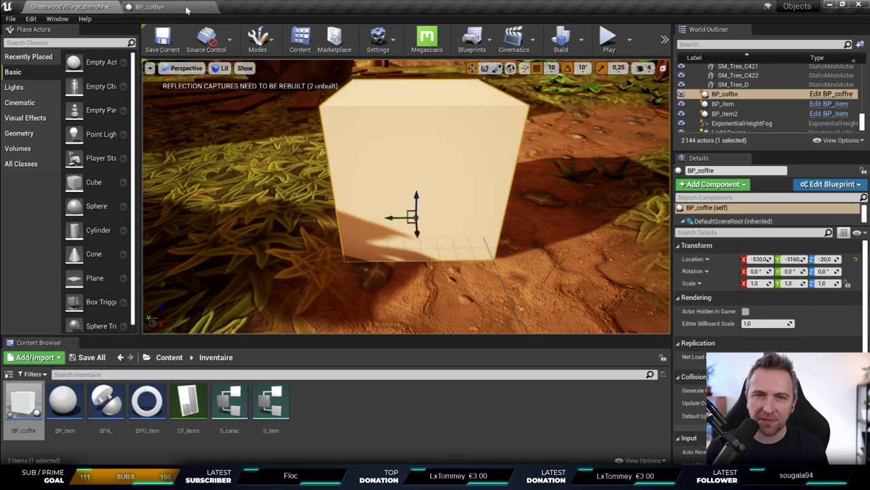
{"action": "key", "text": "ctrl+e"}
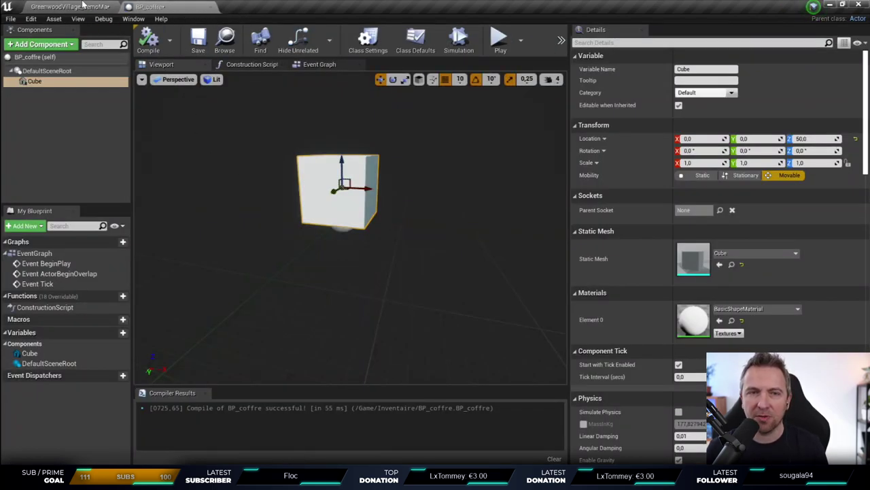
Step: Detach the BP_coffre blueprint tab into a separate window
{"action": "left_click", "coordinate": [83, 6]}
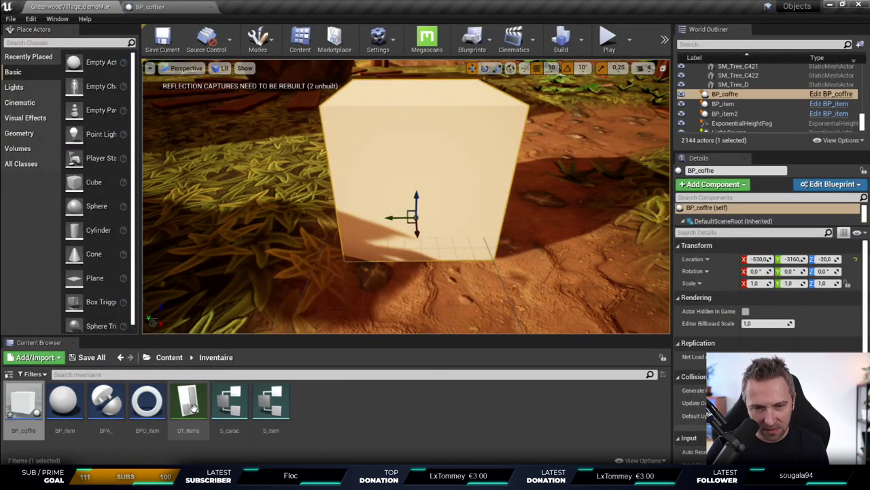
{"action": "left_click", "coordinate": [204, 8]}
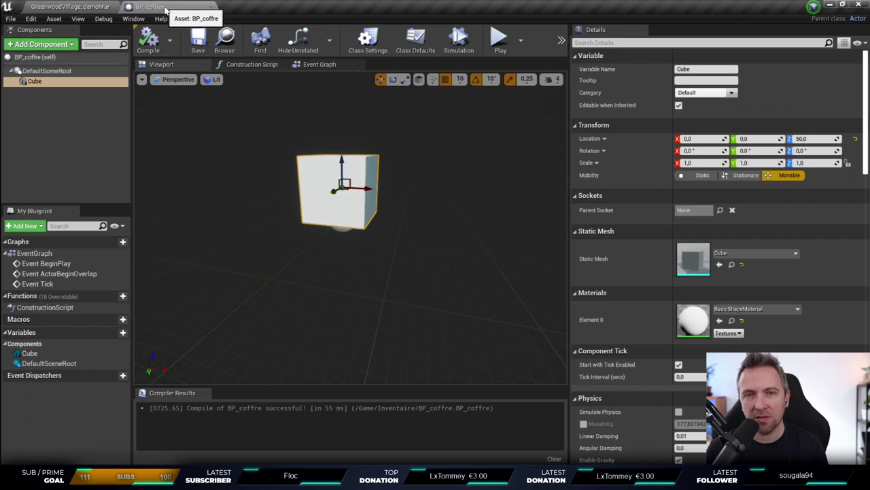
{"action": "left_click_drag", "start_coordinate": [151, 6], "coordinate": [215, 105]}
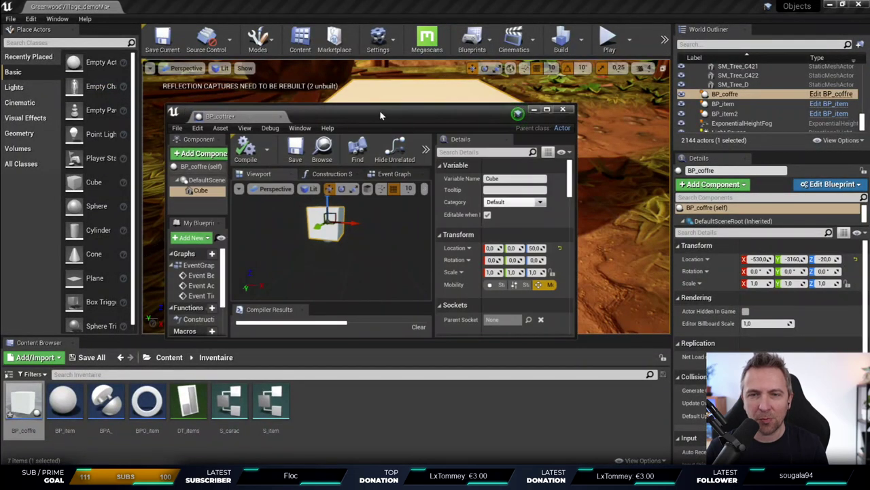
Step: Snap the blueprint window to the right half, with the level editor filling the left half
{"action": "left_click_drag", "start_coordinate": [381, 116], "coordinate": [396, 74]}
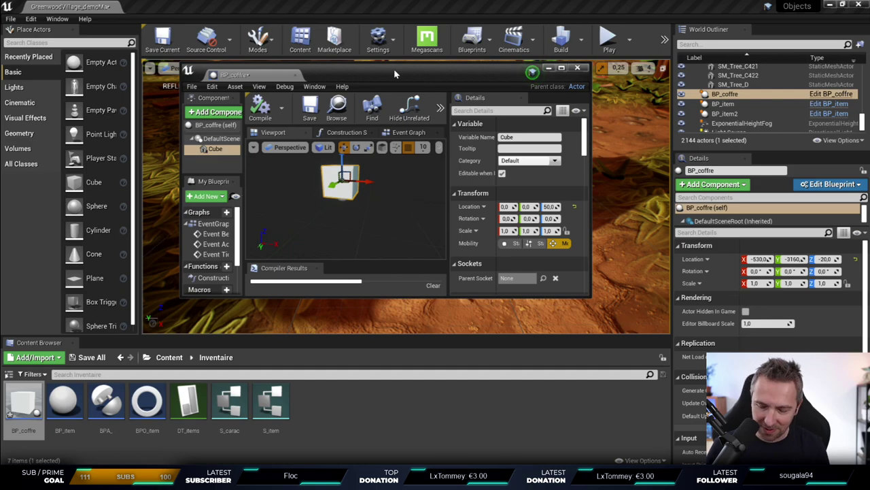
{"action": "mouse_move", "coordinate": [394, 69]}
{"action": "left_mouse_down"}
{"action": "mouse_move", "coordinate": [516, 83]}
{"action": "mouse_move", "coordinate": [459, 133]}
{"action": "left_mouse_up"}
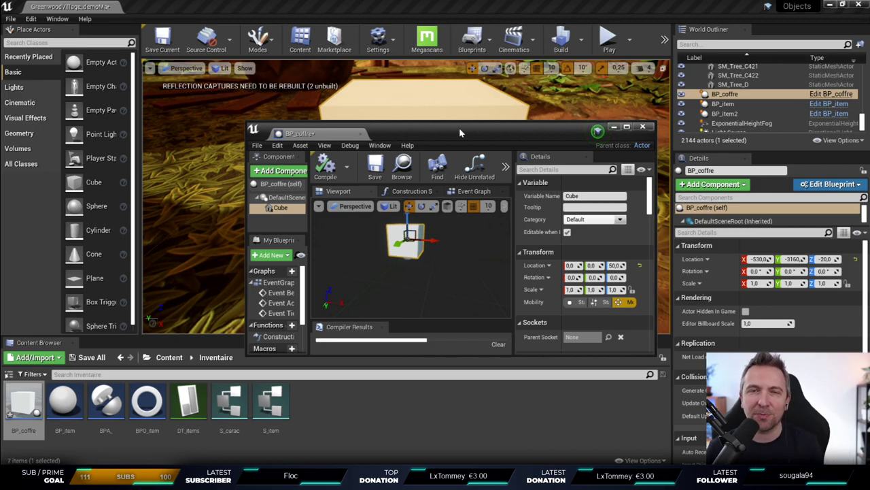
{"action": "left_click_drag", "start_coordinate": [459, 127], "coordinate": [449, 109]}
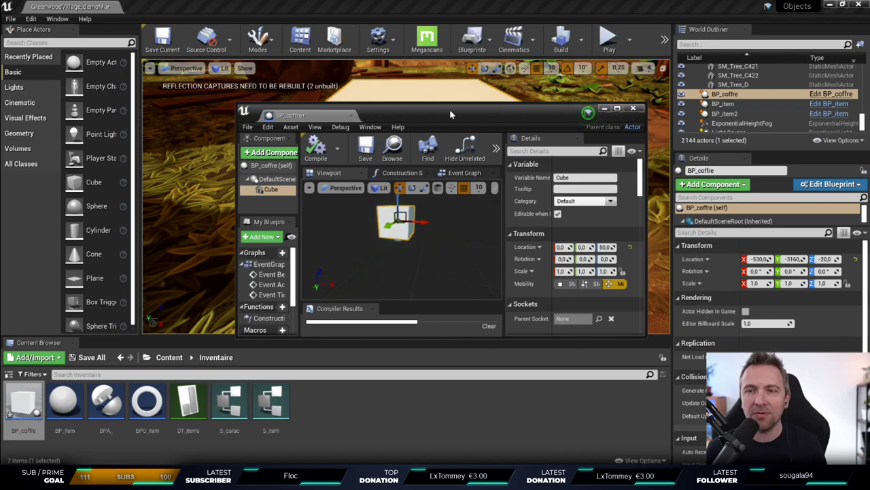
{"action": "key", "text": "super+Right"}
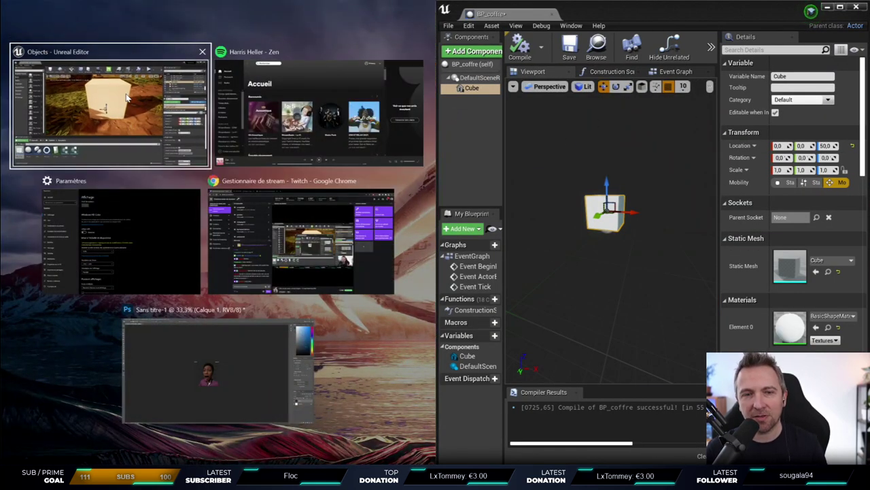
{"action": "key", "text": "Return"}
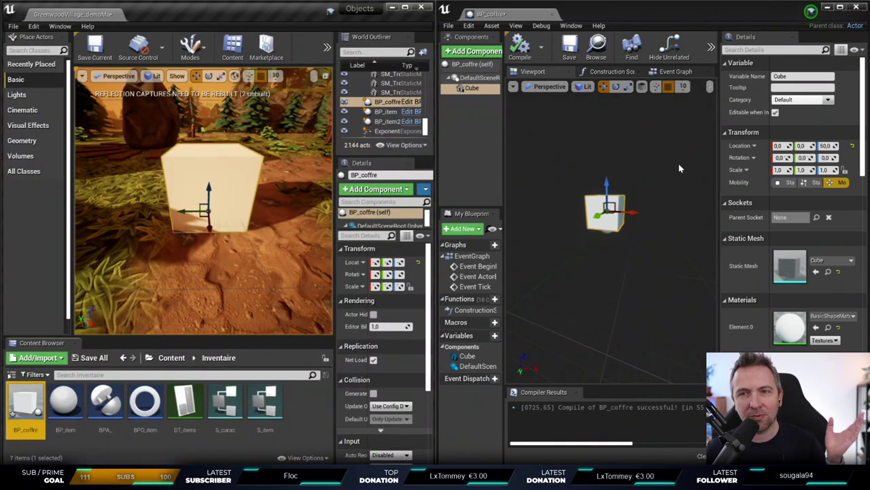
Step: Snap the BP_coffre window to the right half and drag BPA_ onto its Components panel
{"action": "mouse_move", "coordinate": [686, 15]}
{"action": "left_mouse_down"}
{"action": "mouse_move", "coordinate": [843, 191]}
{"action": "mouse_move", "coordinate": [604, 141]}
{"action": "left_mouse_up"}
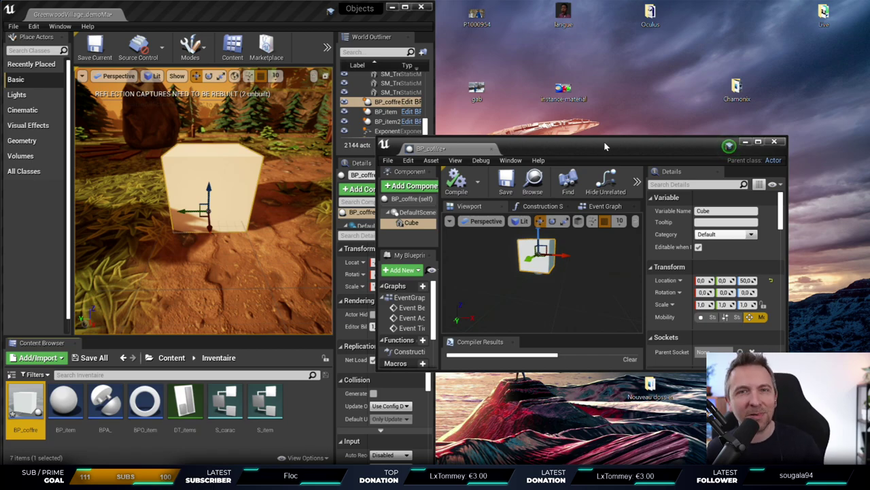
{"action": "key", "text": "super+Right"}
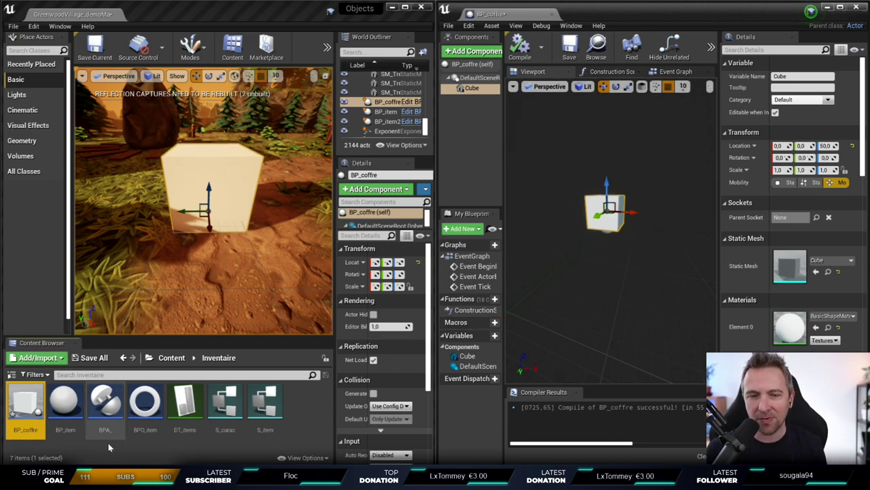
{"action": "mouse_move", "coordinate": [105, 404]}
{"action": "left_mouse_down"}
{"action": "mouse_move", "coordinate": [403, 124]}
{"action": "mouse_move", "coordinate": [463, 132]}
{"action": "left_mouse_up"}
Step: Rename the BPA_ component in BP_coffre to BPA_inventaire
{"action": "left_click", "coordinate": [468, 103]}
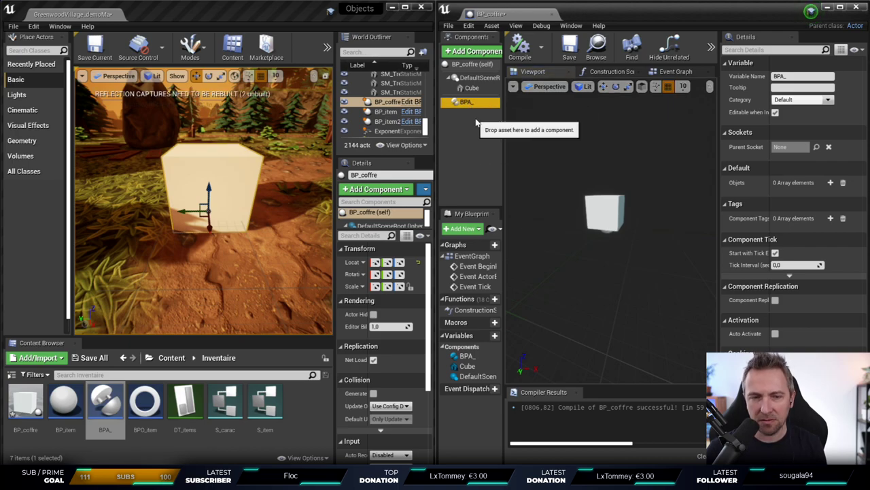
{"action": "left_click", "coordinate": [95, 429]}
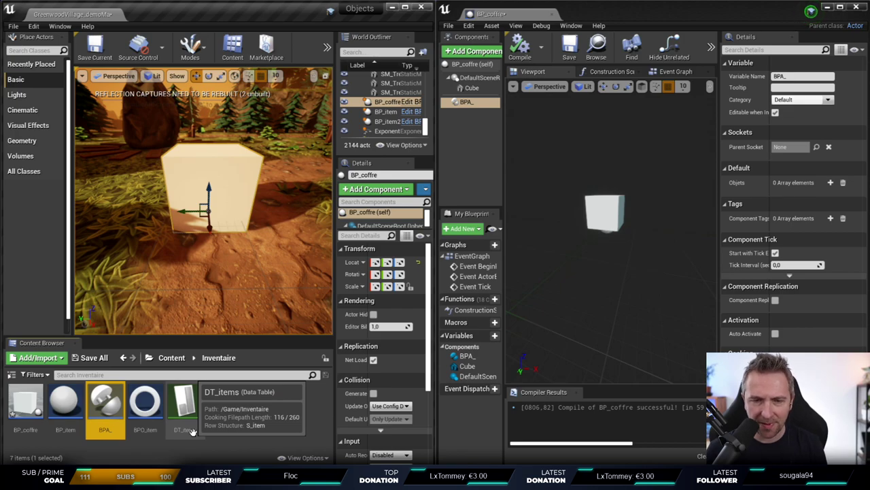
{"action": "key", "text": "F2"}
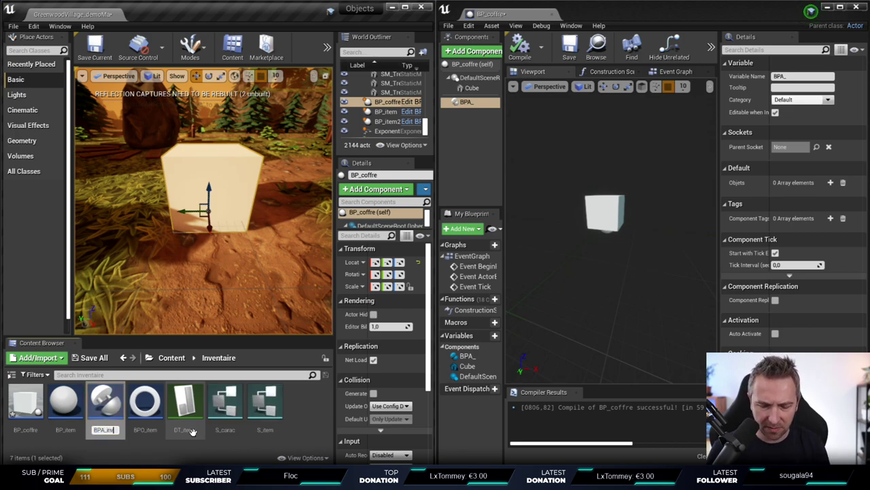
{"action": "key", "text": "Return"}
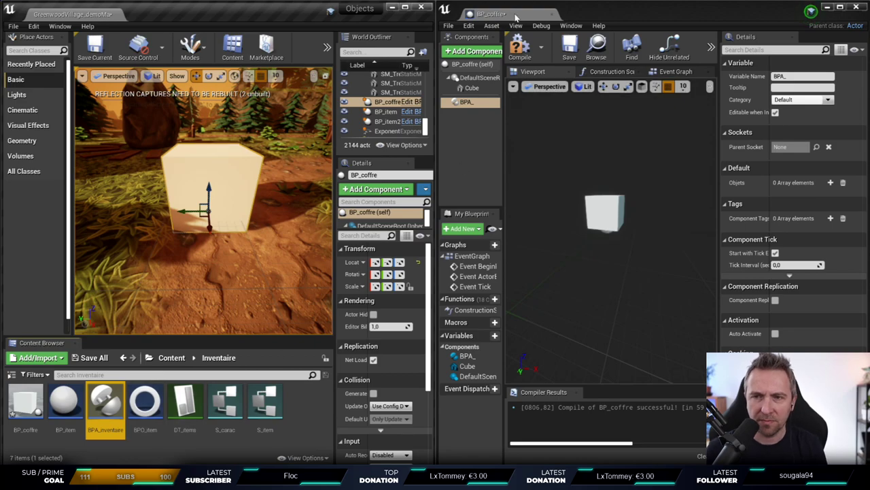
{"action": "left_click", "coordinate": [543, 124]}
{"action": "key", "text": "F2"}
{"action": "key", "text": "End"}
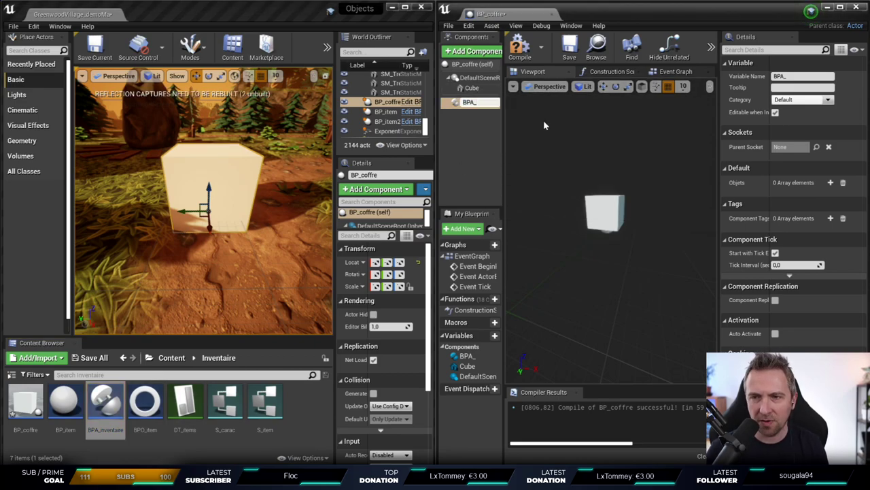
{"action": "type", "text": "inventaire"}
{"action": "key", "text": "Return"}
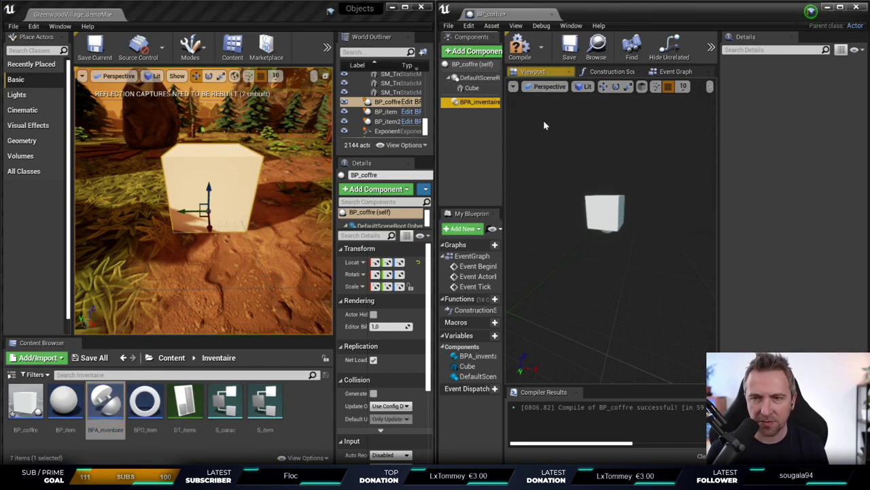
Step: Dock and maximize the BP_coffre editor, recompile it, and go back to GreenwoodVillage
{"action": "left_click_drag", "start_coordinate": [489, 14], "coordinate": [156, 14]}
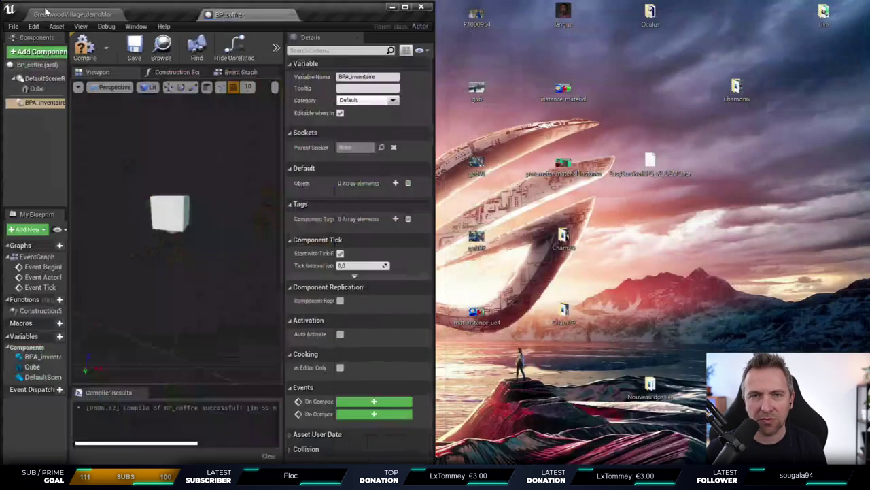
{"action": "left_click", "coordinate": [406, 7]}
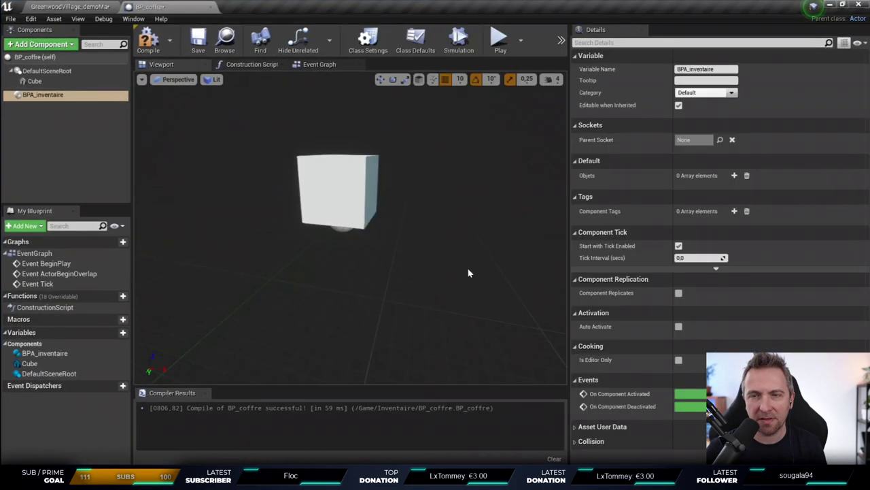
{"action": "left_click", "coordinate": [148, 40]}
{"action": "left_click", "coordinate": [198, 39]}
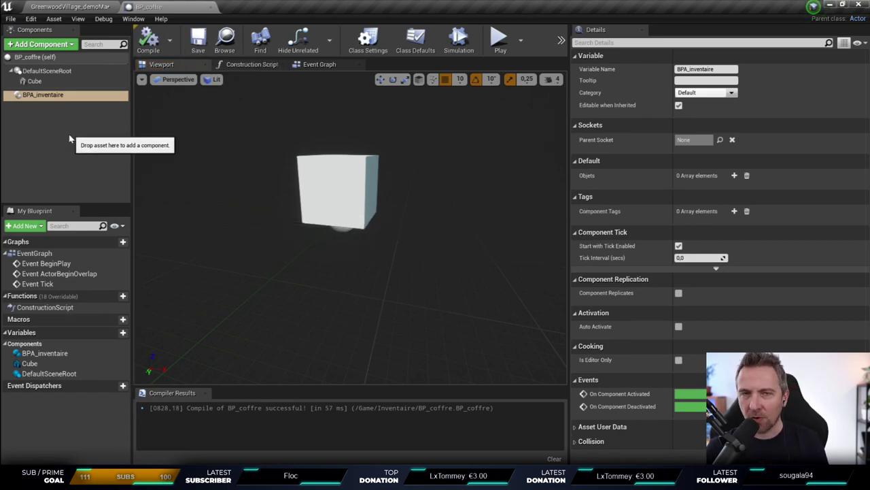
{"action": "left_click", "coordinate": [71, 7]}
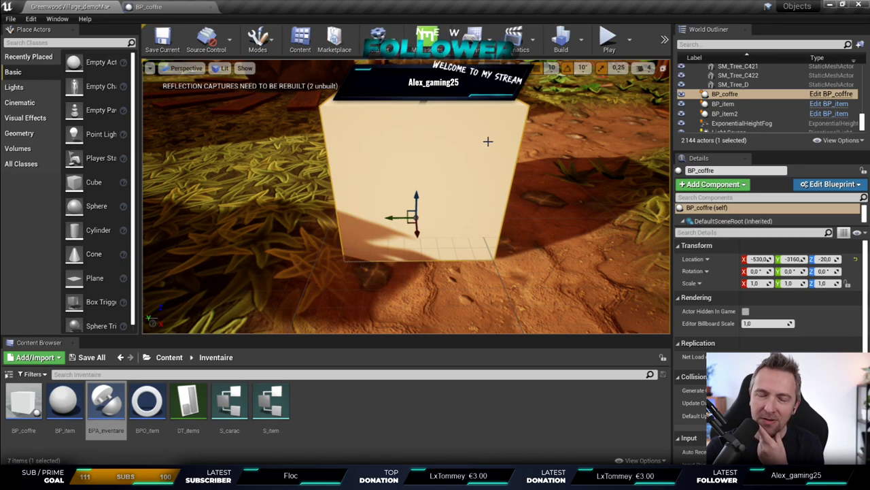
Step: In BPA_inventaire, add one default element to the objets array, then close the blueprint
{"action": "double_click", "coordinate": [106, 408]}
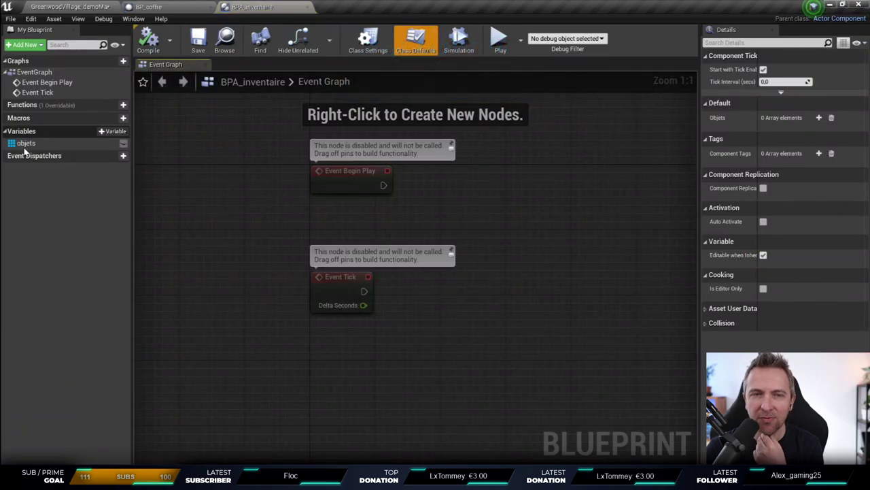
{"action": "left_click", "coordinate": [28, 144]}
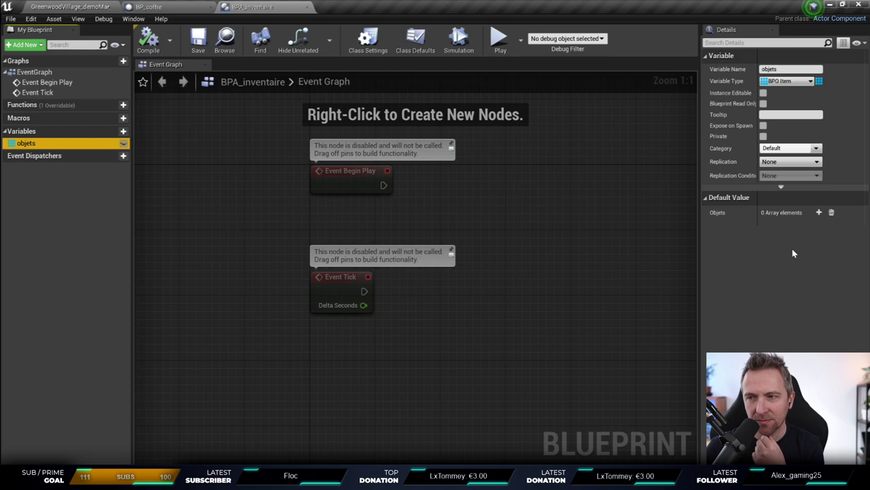
{"action": "left_click", "coordinate": [819, 212]}
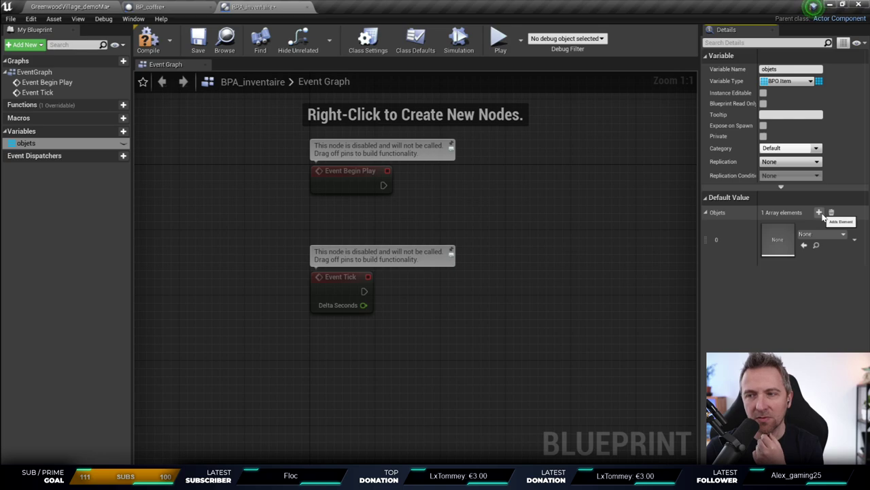
{"action": "left_click", "coordinate": [824, 234]}
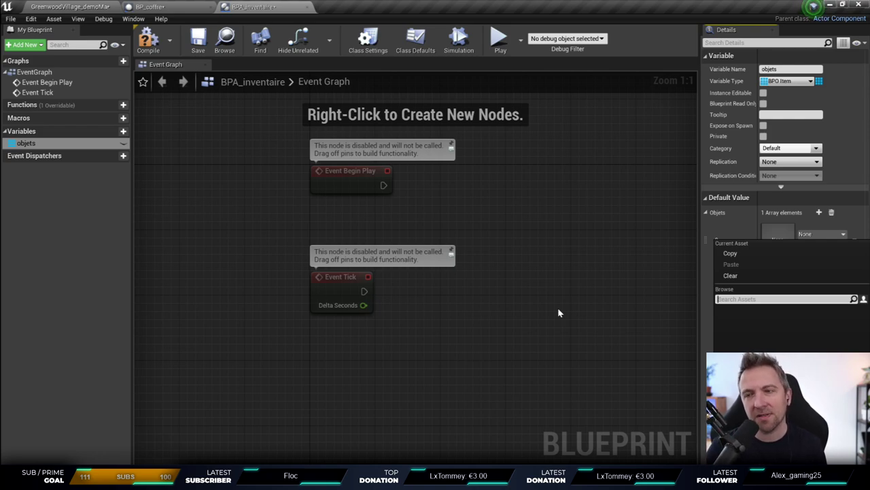
{"action": "left_click", "coordinate": [585, 220]}
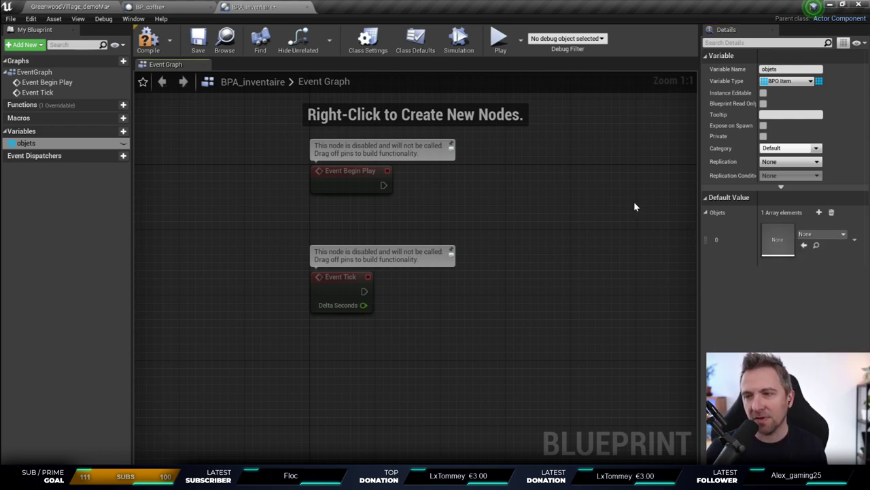
{"action": "left_click", "coordinate": [823, 238]}
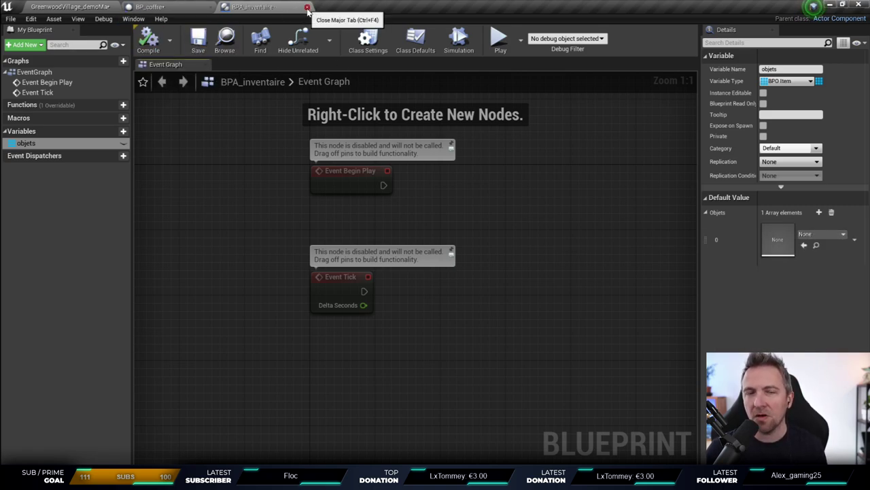
{"action": "left_click", "coordinate": [307, 8]}
{"action": "left_click", "coordinate": [68, 7]}
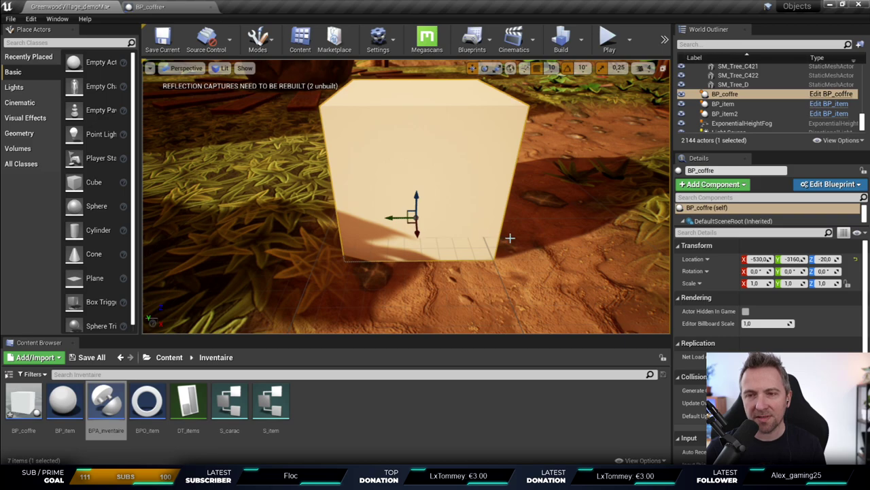
{"action": "left_click_drag", "start_coordinate": [512, 236], "coordinate": [511, 228]}
{"action": "right_click_drag", "start_coordinate": [511, 236], "coordinate": [395, 147]}
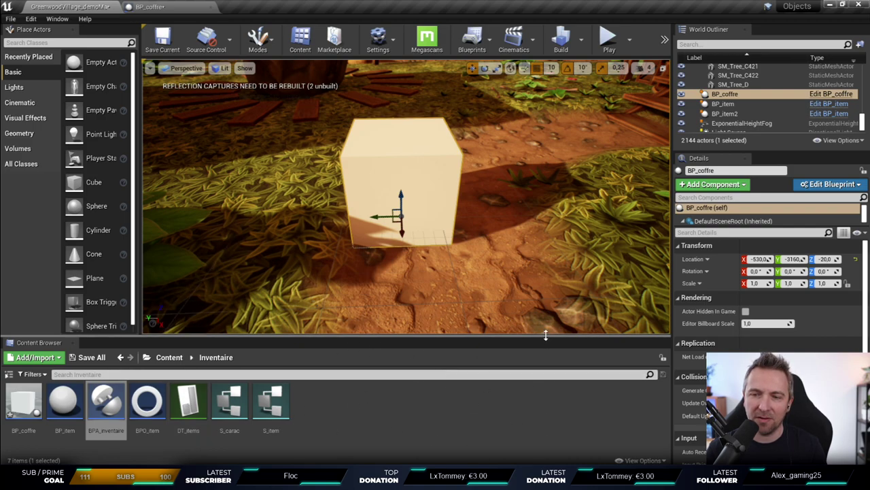
Step: Move the BP_coffre cube along Y and lift it, ending at location -530, -3210, 70
{"action": "mouse_move", "coordinate": [546, 337]}
{"action": "left_mouse_down"}
{"action": "mouse_move", "coordinate": [553, 314]}
{"action": "mouse_move", "coordinate": [510, 327]}
{"action": "left_mouse_up"}
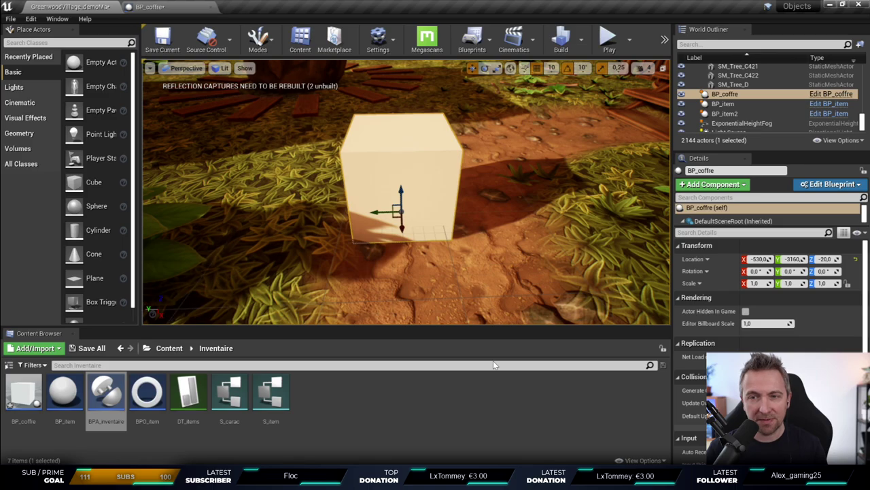
{"action": "right_click_drag", "start_coordinate": [491, 192], "coordinate": [491, 170]}
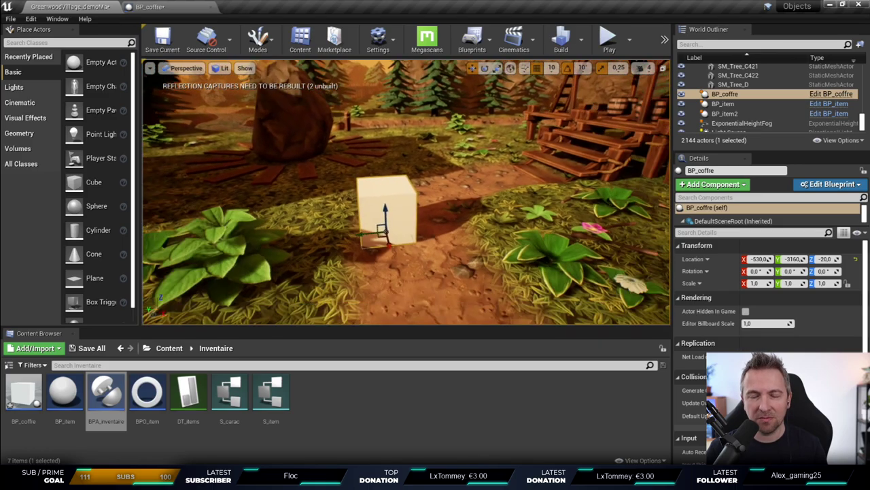
{"action": "right_click_drag", "start_coordinate": [422, 207], "coordinate": [421, 206]}
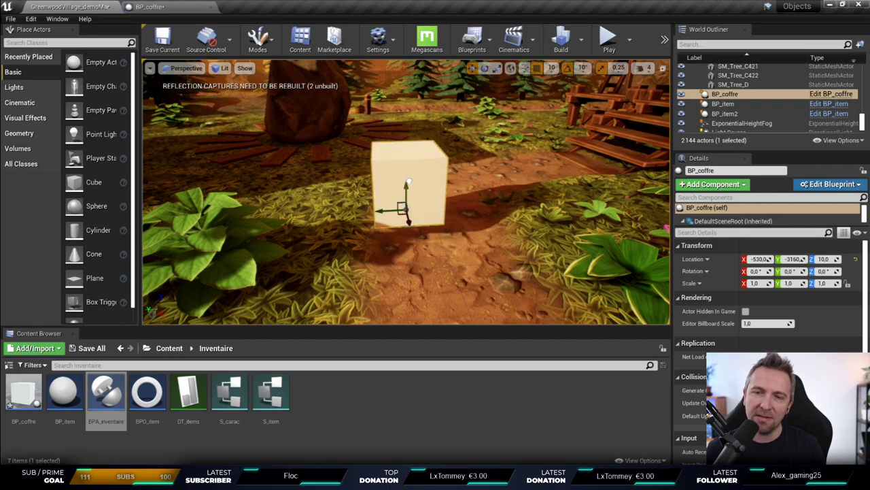
{"action": "left_click_drag", "start_coordinate": [415, 197], "coordinate": [410, 199]}
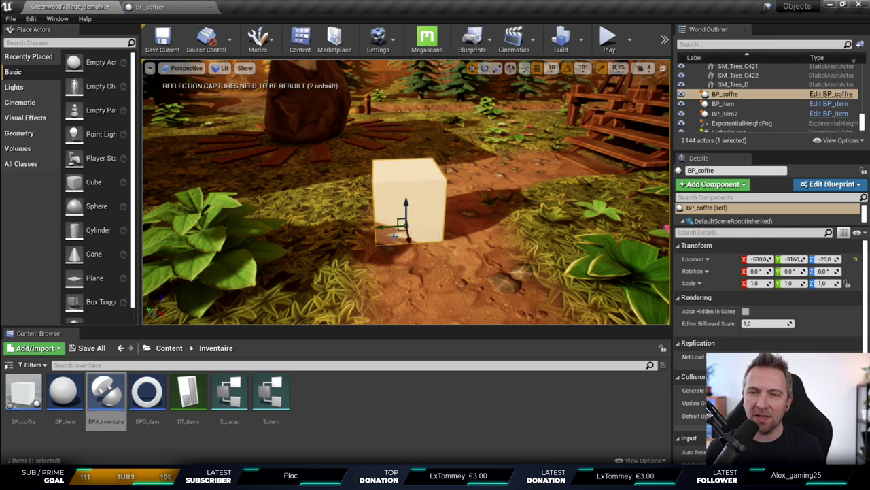
{"action": "mouse_move", "coordinate": [389, 227]}
{"action": "left_mouse_down"}
{"action": "mouse_move", "coordinate": [431, 225]}
{"action": "mouse_move", "coordinate": [403, 227]}
{"action": "left_mouse_up"}
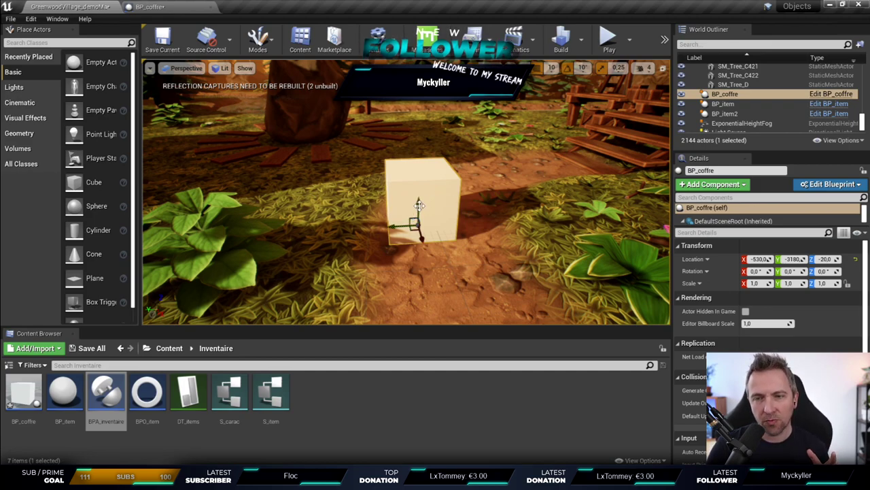
{"action": "left_click_drag", "start_coordinate": [419, 204], "coordinate": [431, 204]}
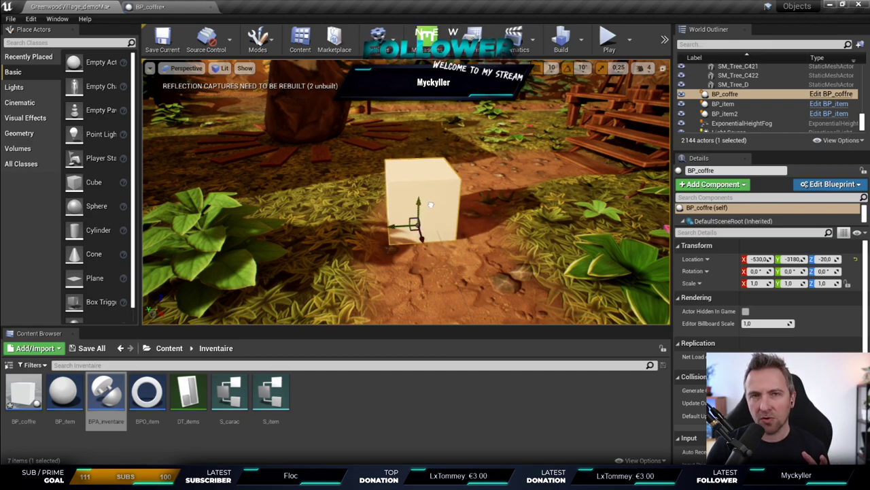
{"action": "mouse_move", "coordinate": [430, 204]}
{"action": "left_mouse_down"}
{"action": "mouse_move", "coordinate": [448, 207]}
{"action": "mouse_move", "coordinate": [453, 197]}
{"action": "left_mouse_up"}
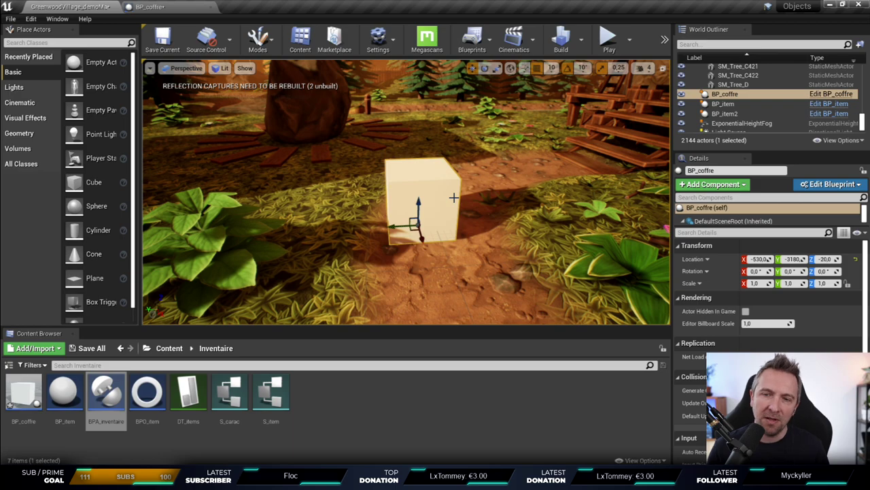
{"action": "mouse_move", "coordinate": [391, 225]}
{"action": "left_mouse_down"}
{"action": "mouse_move", "coordinate": [410, 221]}
{"action": "mouse_move", "coordinate": [435, 145]}
{"action": "left_mouse_up"}
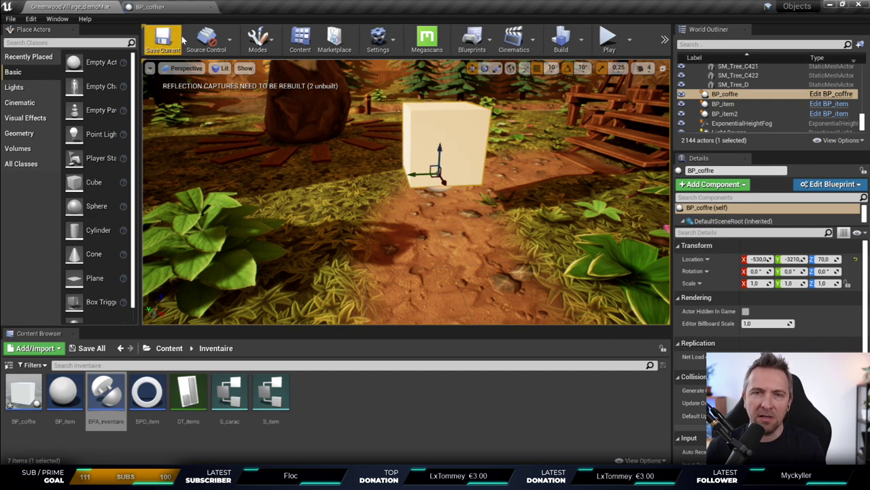
Step: In BP_coffre, raise the Cube component to Z 200 and duplicate it as Cube1
{"action": "left_click", "coordinate": [178, 6]}
{"action": "left_click", "coordinate": [345, 178]}
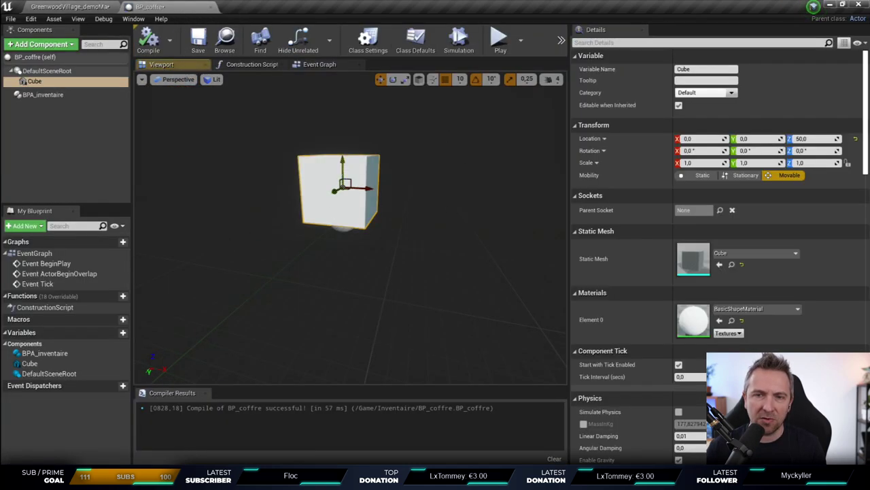
{"action": "left_click_drag", "start_coordinate": [343, 169], "coordinate": [343, 75]}
{"action": "scroll", "coordinate": [310, 125], "scroll_direction": "down", "scroll_amount": 3}
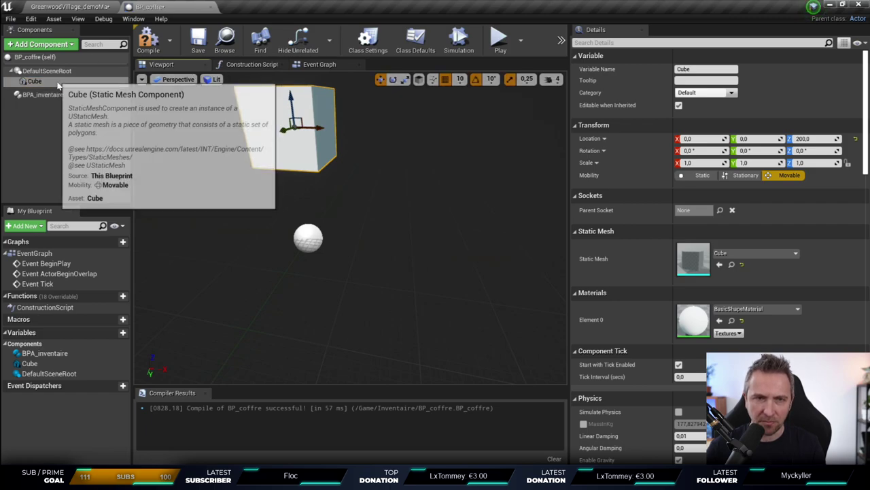
{"action": "key", "text": "ctrl+w"}
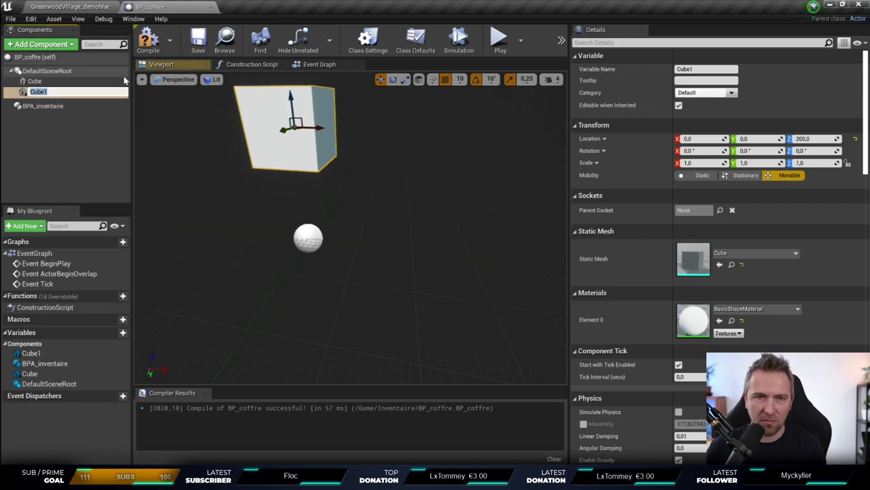
{"action": "key", "text": "Return"}
Step: Lower Cube1 and stretch it to scale 1.5 along Y
{"action": "mouse_move", "coordinate": [292, 97]}
{"action": "left_mouse_down"}
{"action": "mouse_move", "coordinate": [386, 163]}
{"action": "mouse_move", "coordinate": [386, 197]}
{"action": "left_mouse_up"}
{"action": "key", "text": "r"}
{"action": "left_click_drag", "start_coordinate": [253, 175], "coordinate": [235, 161]}
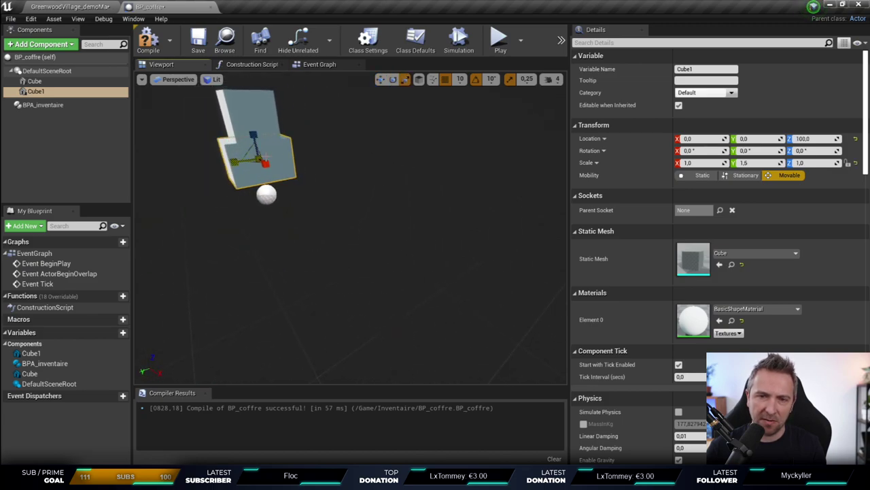
{"action": "key", "text": "w"}
{"action": "key", "text": "e"}
{"action": "key", "text": "r"}
{"action": "key", "text": "w"}
{"action": "key", "text": "r"}
Step: Stretch Cube1 to Z scale 2.25 and lower it to height 40
{"action": "left_click_drag", "start_coordinate": [251, 133], "coordinate": [254, 141]}
{"action": "key", "text": "e"}
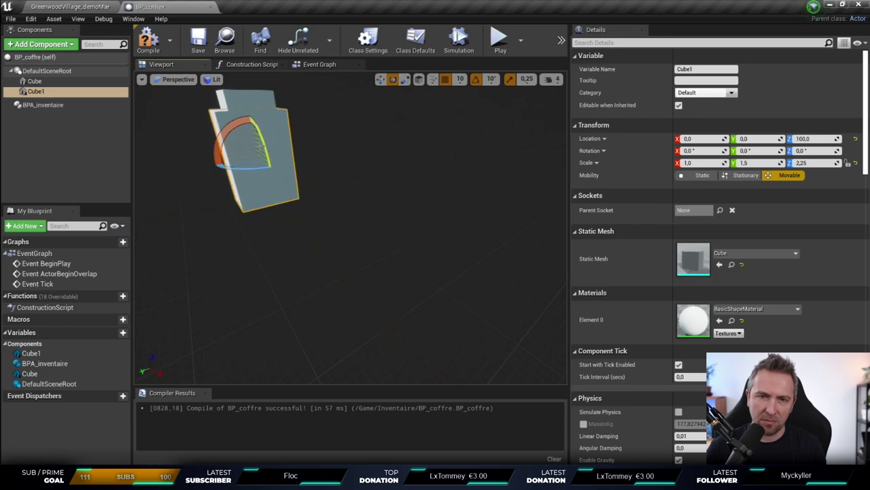
{"action": "key", "text": "r"}
{"action": "key", "text": "e"}
{"action": "key", "text": "w"}
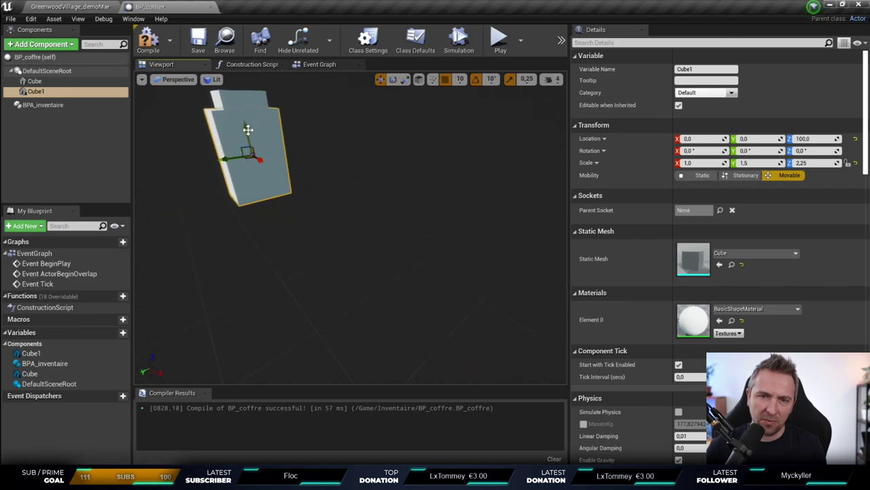
{"action": "mouse_move", "coordinate": [253, 136]}
{"action": "left_mouse_down"}
{"action": "mouse_move", "coordinate": [254, 177]}
{"action": "mouse_move", "coordinate": [257, 161]}
{"action": "left_mouse_up"}
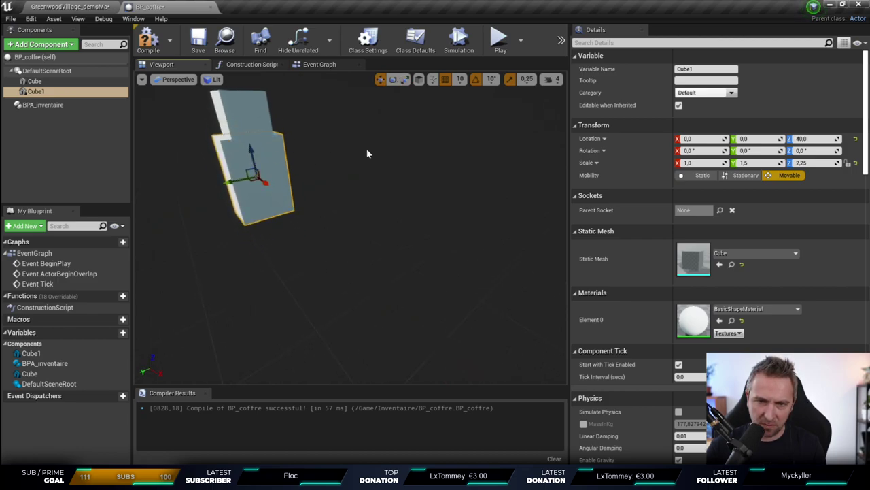
{"action": "mouse_move", "coordinate": [367, 154]}
{"action": "right_mouse_down"}
{"action": "mouse_move", "coordinate": [381, 163]}
{"action": "mouse_move", "coordinate": [152, 123]}
{"action": "right_mouse_up"}
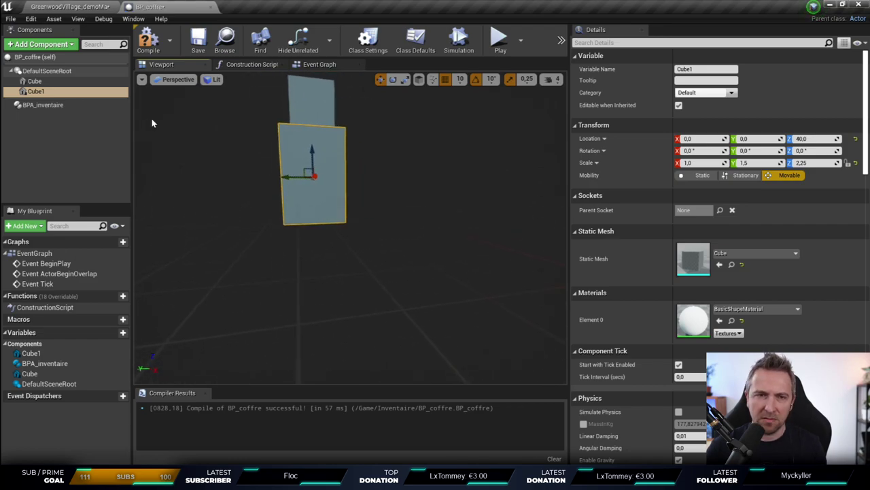
Step: Duplicate the body cube as Cube2, lower it beneath the body and shrink it into a leg
{"action": "key", "text": "ctrl+w"}
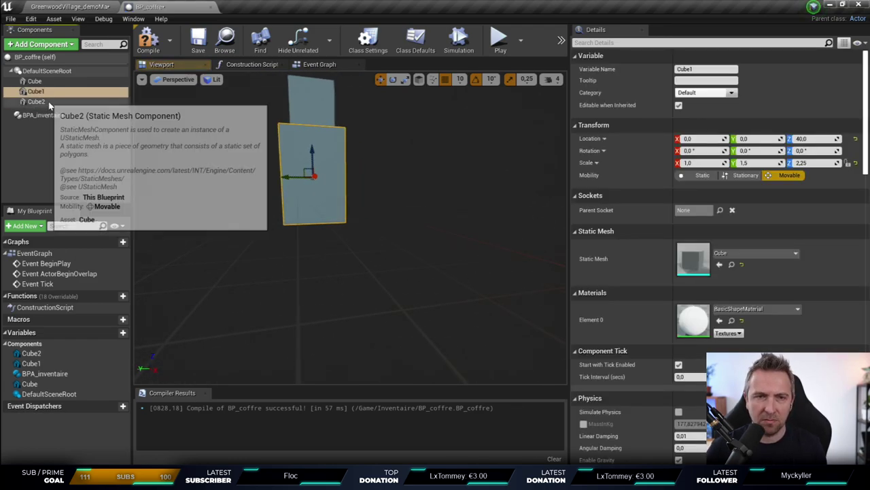
{"action": "left_click_drag", "start_coordinate": [311, 146], "coordinate": [314, 233]}
{"action": "key", "text": "f"}
{"action": "key", "text": "e"}
{"action": "key", "text": "r"}
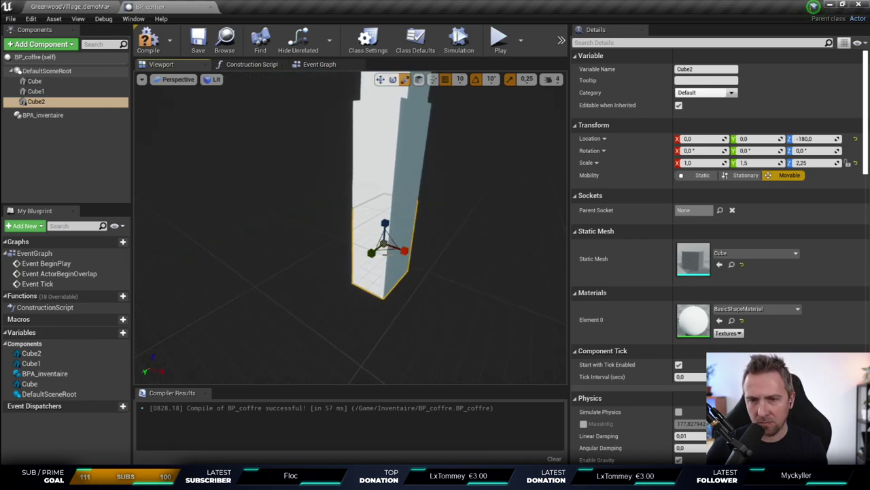
{"action": "mouse_move", "coordinate": [384, 244]}
{"action": "left_mouse_down"}
{"action": "mouse_move", "coordinate": [376, 252]}
{"action": "mouse_move", "coordinate": [304, 233]}
{"action": "mouse_move", "coordinate": [214, 247]}
{"action": "left_mouse_up"}
{"action": "key", "text": "w"}
{"action": "key", "text": "f"}
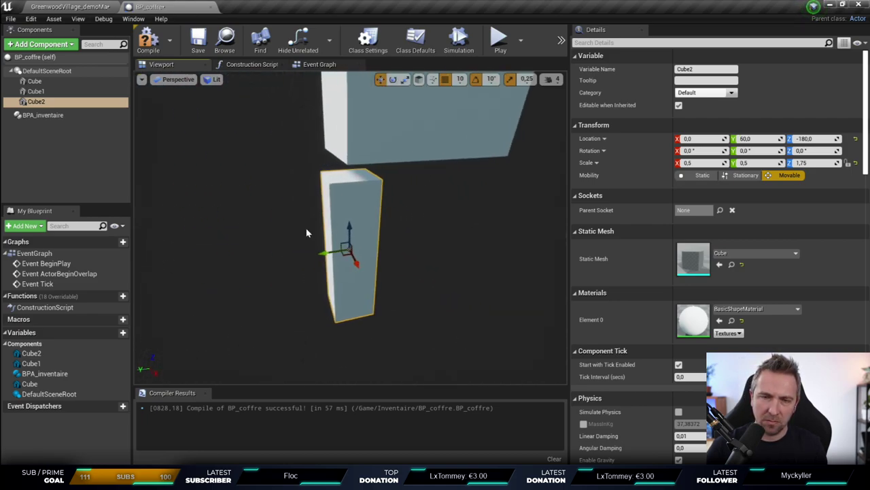
{"action": "mouse_move", "coordinate": [306, 233]}
{"action": "left_mouse_down", "text": "alt"}
{"action": "mouse_move", "coordinate": [387, 235]}
{"action": "mouse_move", "coordinate": [367, 194]}
{"action": "mouse_move", "coordinate": [378, 202]}
{"action": "mouse_move", "coordinate": [243, 262]}
{"action": "left_mouse_up", "text": "alt"}
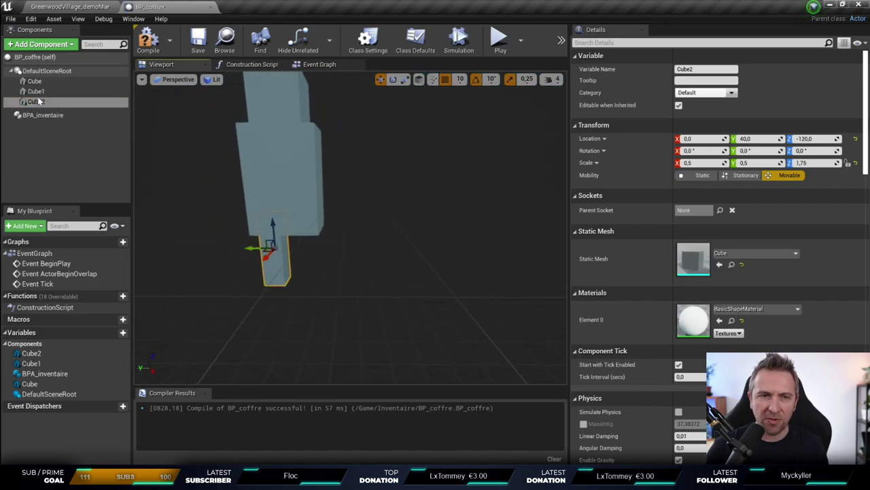
Step: Duplicate Cube2 as a second leg on the other side, then raise all four cubes together
{"action": "left_click", "coordinate": [35, 91]}
{"action": "left_click", "coordinate": [36, 101]}
{"action": "key", "text": "ctrl+w"}
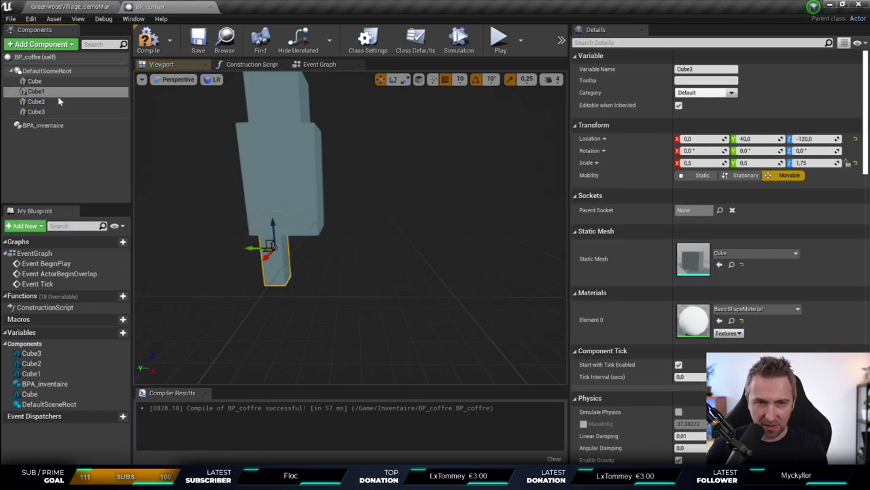
{"action": "mouse_move", "coordinate": [270, 246]}
{"action": "left_mouse_down"}
{"action": "mouse_move", "coordinate": [355, 239]}
{"action": "mouse_move", "coordinate": [266, 151]}
{"action": "left_mouse_up"}
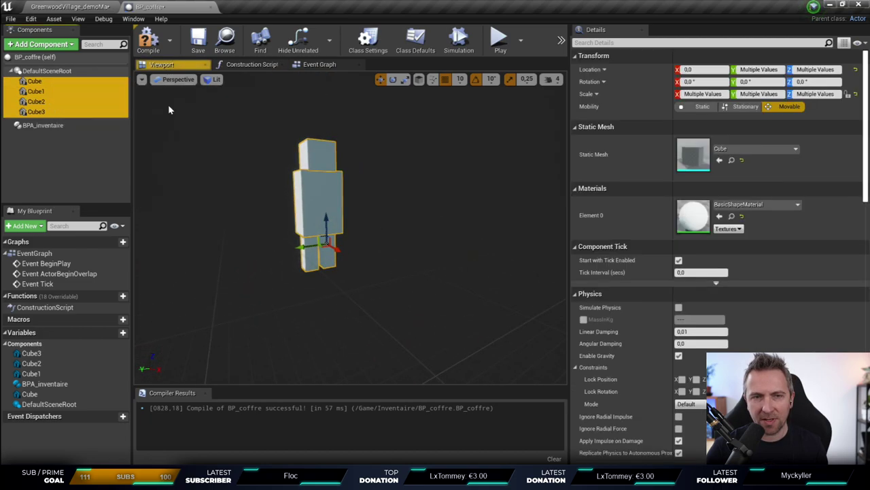
{"action": "left_click", "coordinate": [35, 81], "text": "shift"}
{"action": "left_click_drag", "start_coordinate": [326, 214], "coordinate": [326, 197]}
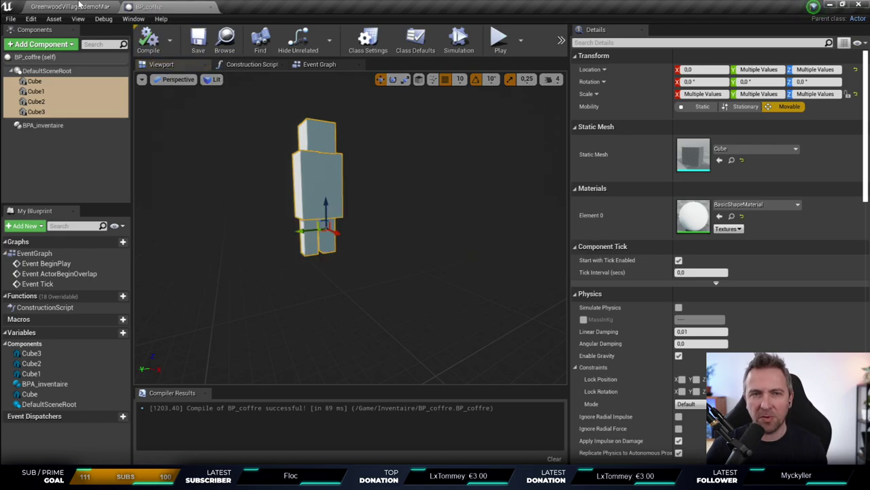
Step: Fly to the placed BP_coffre figure in the level and lift it from Z 70 to Z 120
{"action": "left_click", "coordinate": [68, 6]}
{"action": "right_click_drag", "start_coordinate": [452, 162], "coordinate": [452, 162]}
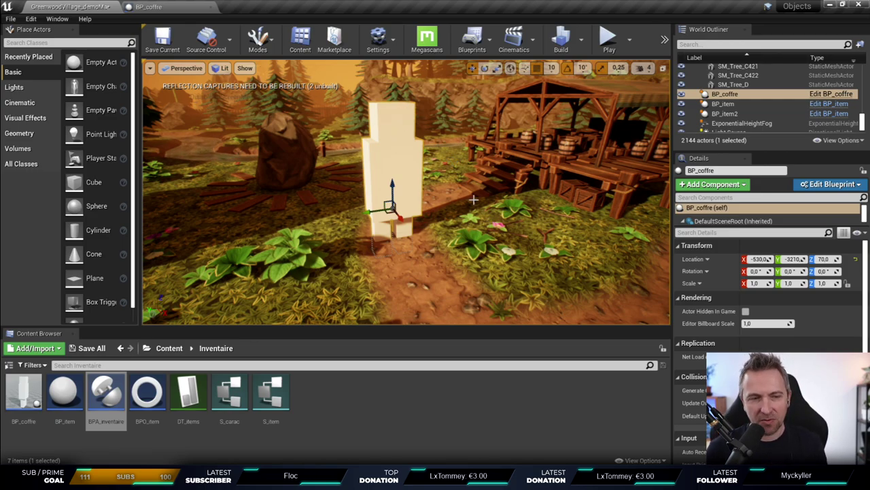
{"action": "right_click_drag", "start_coordinate": [464, 198], "coordinate": [435, 204]}
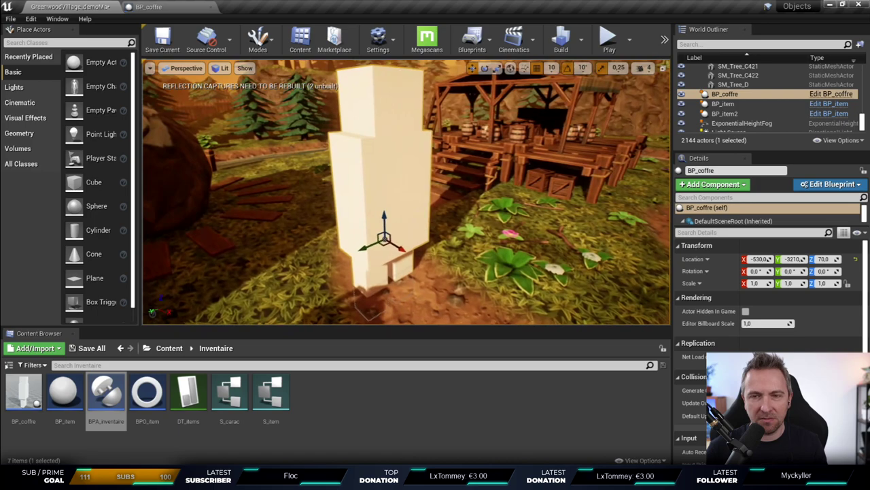
{"action": "left_click_drag", "start_coordinate": [386, 216], "coordinate": [391, 193]}
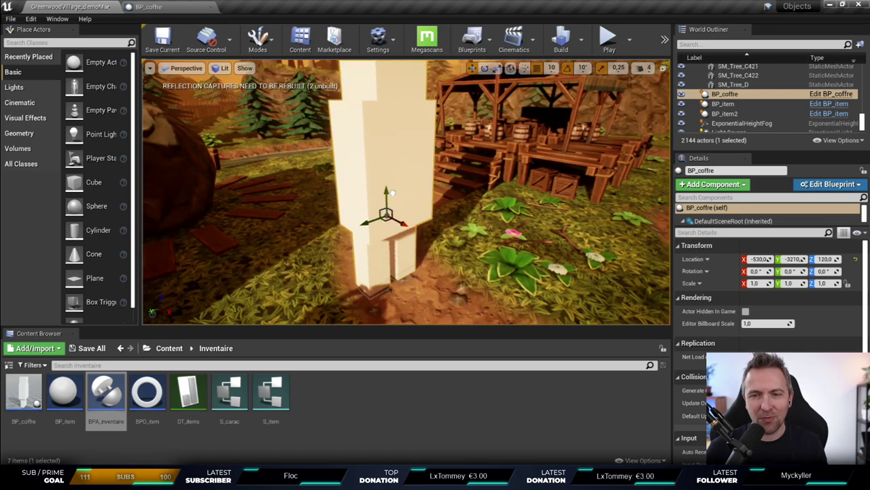
{"action": "scroll", "coordinate": [500, 210], "scroll_direction": "down", "scroll_amount": 5}
{"action": "left_click", "coordinate": [287, 439]}
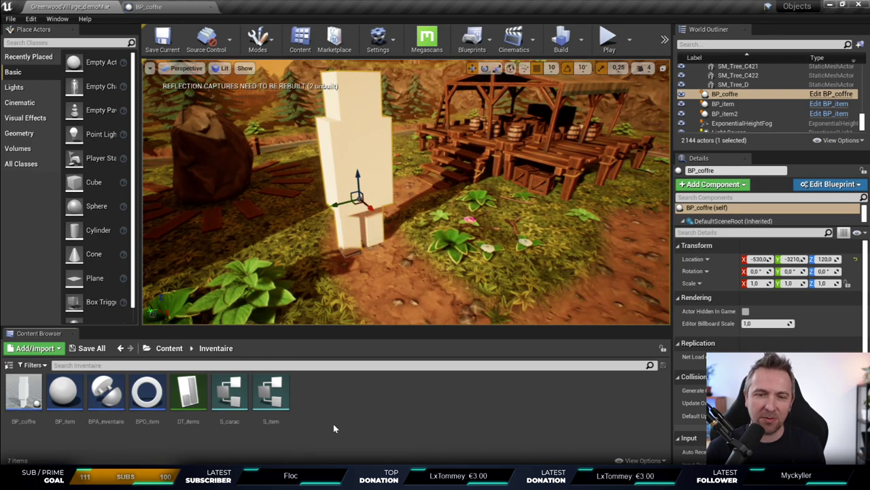
Step: Create a new Editor Utility Widget from Editor Utilities and name it Ui_inventaire
{"action": "right_click", "coordinate": [334, 425]}
{"action": "mouse_move", "coordinate": [361, 414]}
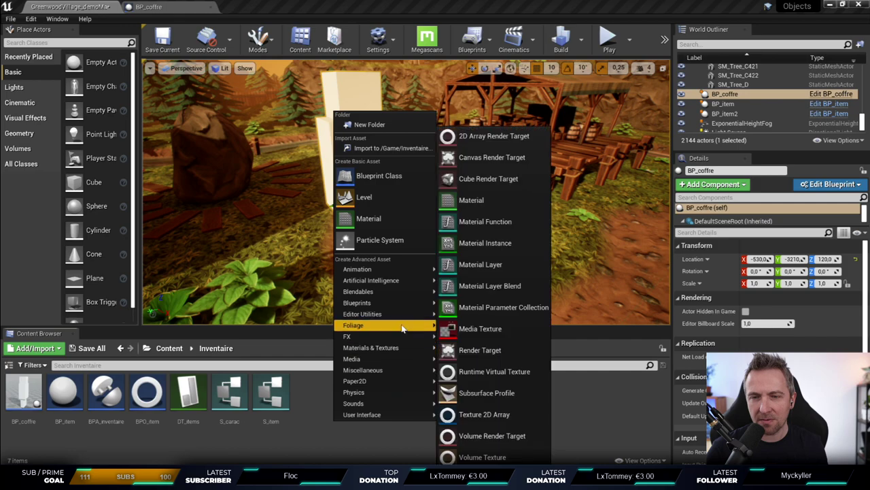
{"action": "mouse_move", "coordinate": [405, 319]}
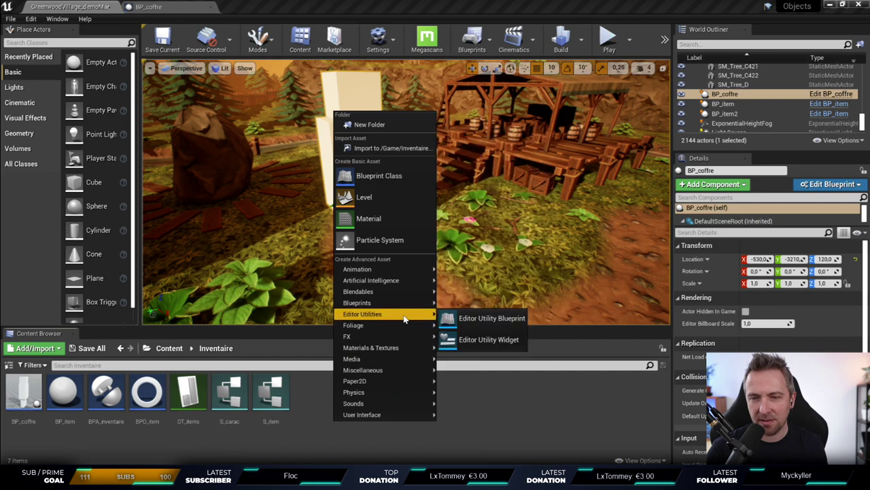
{"action": "left_click", "coordinate": [489, 339]}
{"action": "type", "text": "UI_invent"}
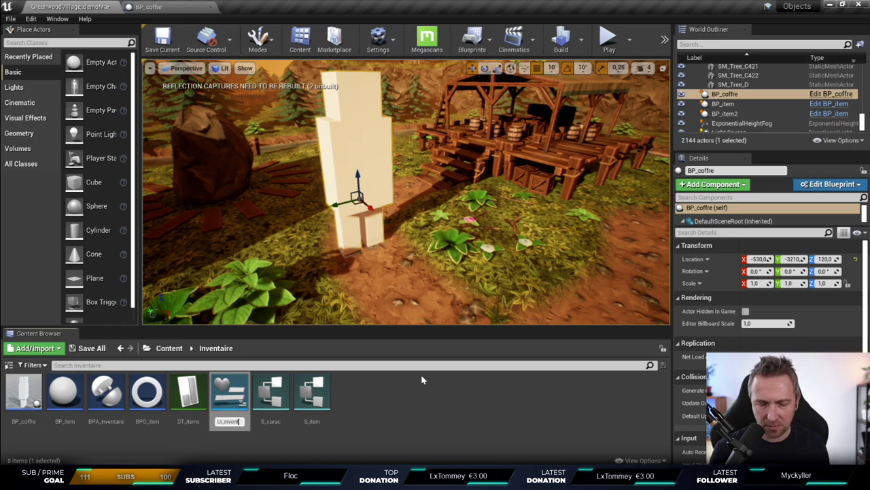
{"action": "type", "text": "aire"}
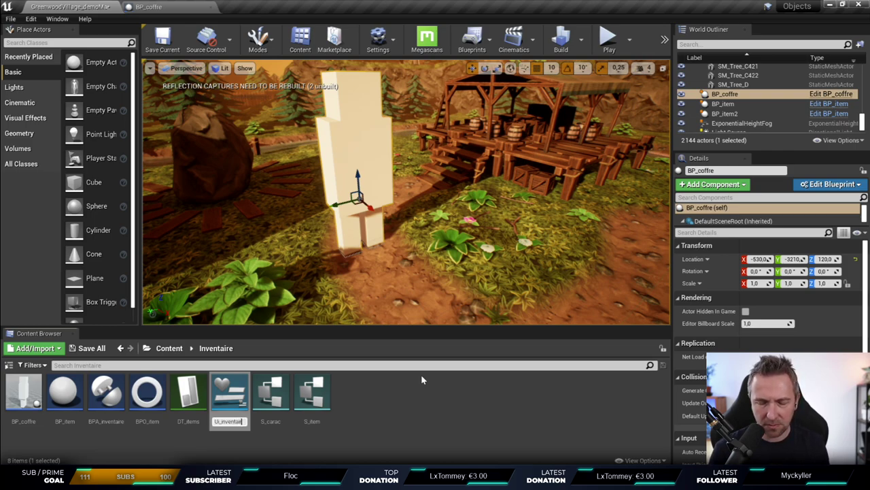
{"action": "key", "text": "Return"}
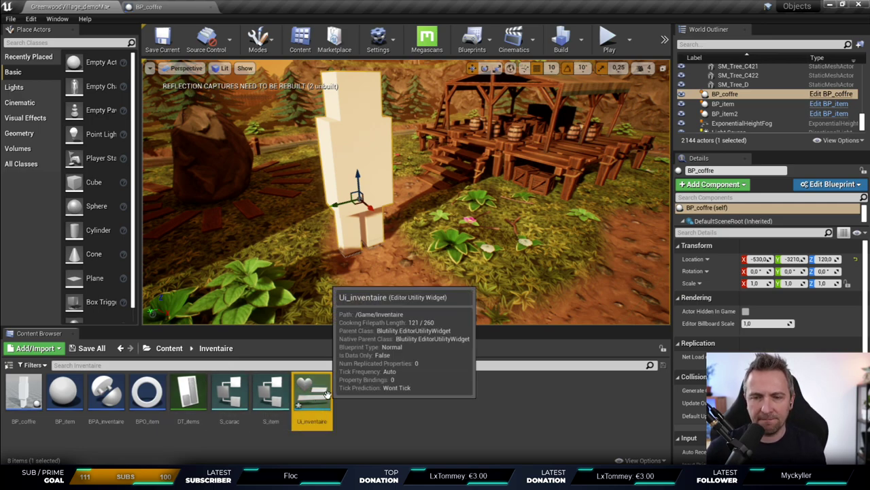
Step: Run the Ui_inventaire utility widget and dock its window into the editor
{"action": "right_click", "coordinate": [321, 393]}
{"action": "left_click", "coordinate": [373, 155]}
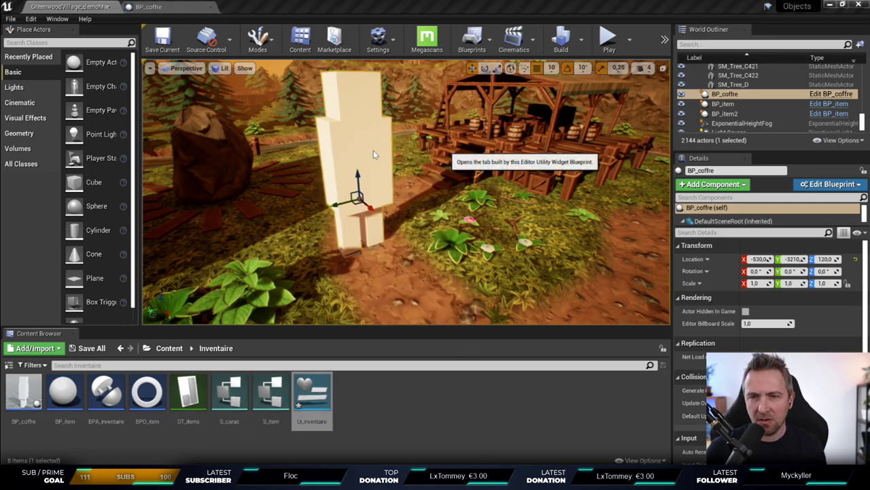
{"action": "left_click_drag", "start_coordinate": [245, 89], "coordinate": [442, 362]}
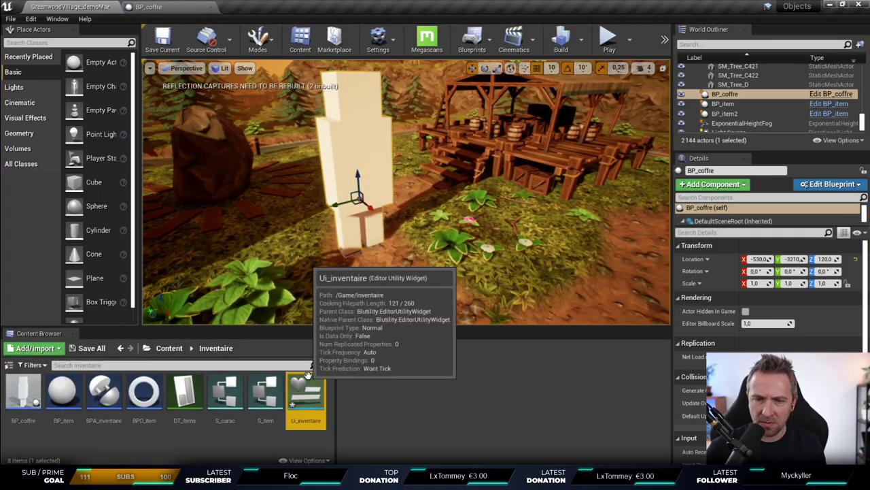
Step: Open Ui_inventaire, enlarge the palette area, and switch to its Event Graph
{"action": "double_click", "coordinate": [308, 378]}
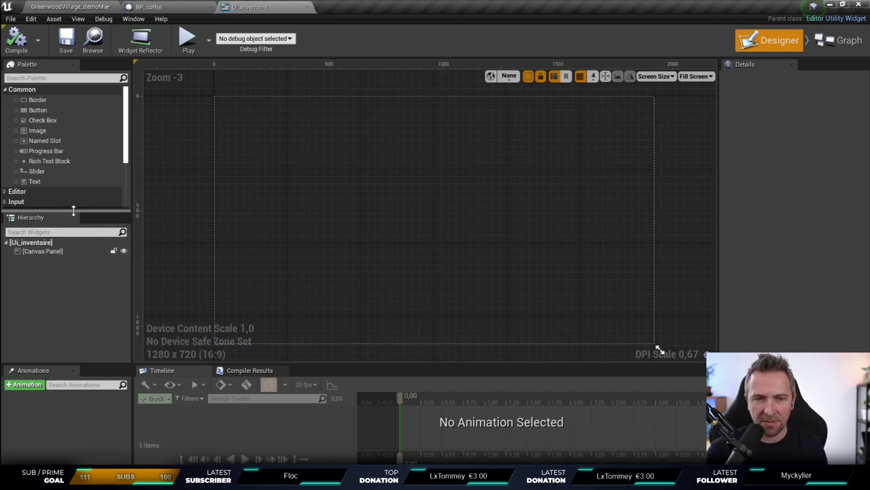
{"action": "left_click_drag", "start_coordinate": [91, 210], "coordinate": [94, 256]}
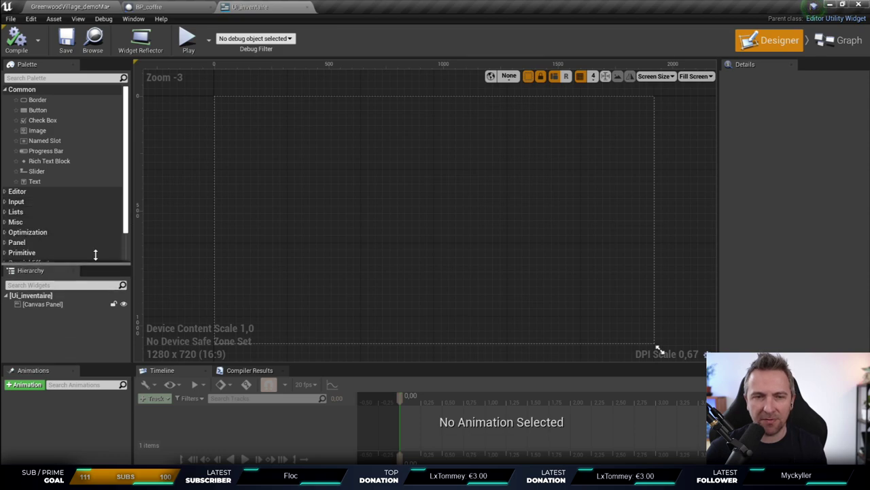
{"action": "left_click", "coordinate": [844, 40]}
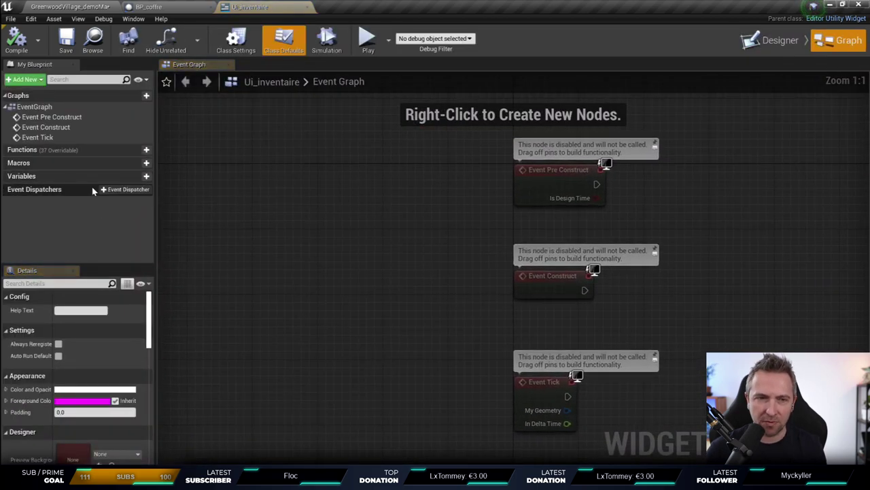
Step: Add a dt_items variable of type Data Table Row Handle to the widget
{"action": "left_click", "coordinate": [147, 176]}
{"action": "type", "text": "dt_"}
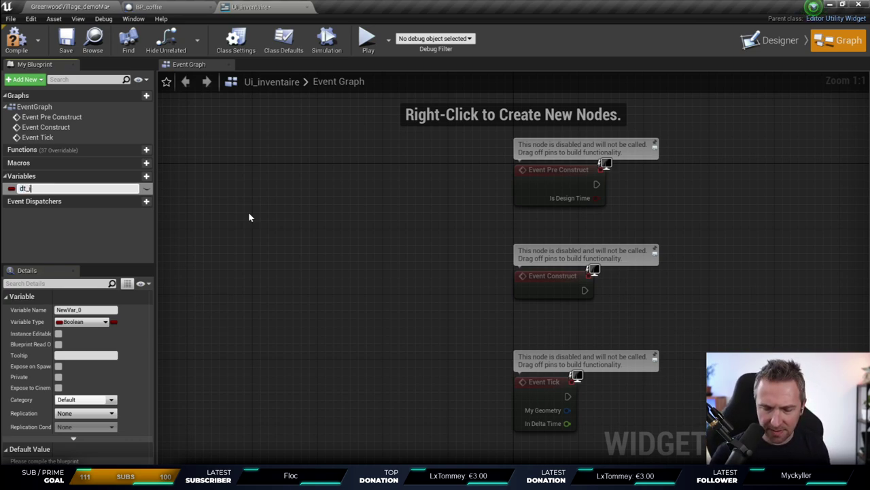
{"action": "type", "text": "tems"}
{"action": "key", "text": "Return"}
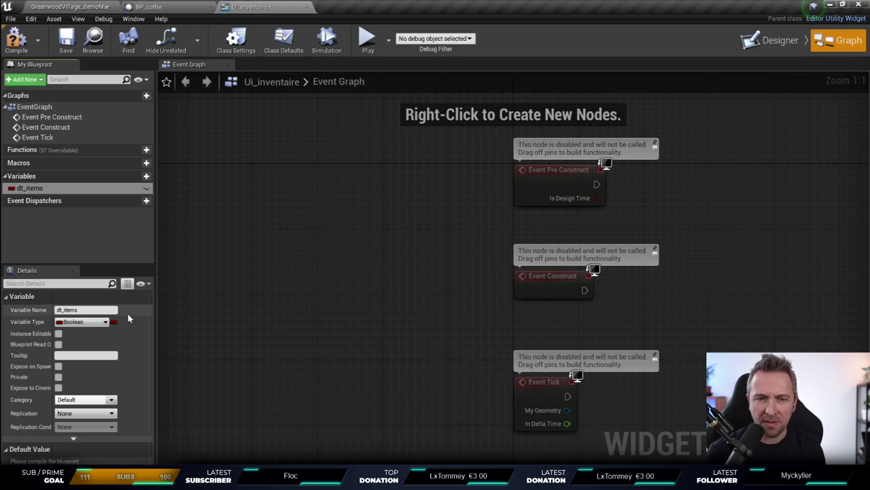
{"action": "left_click", "coordinate": [90, 323]}
{"action": "type", "text": "ite"}
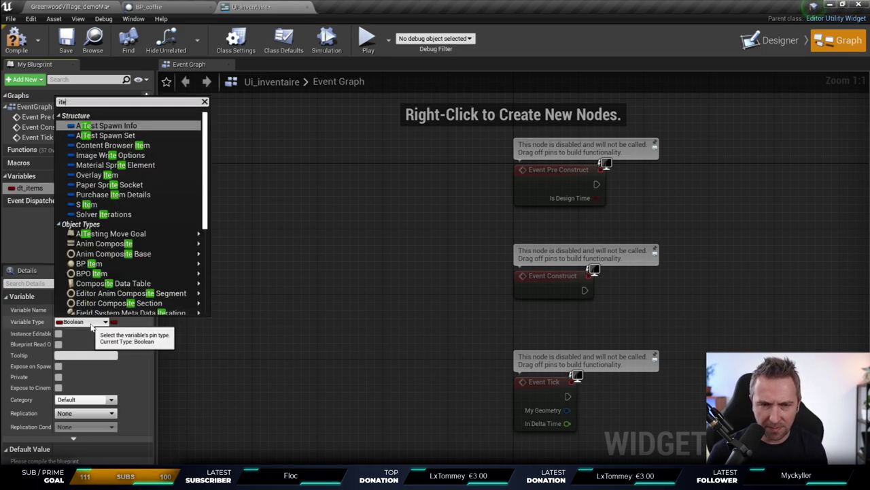
{"action": "key", "text": "BackSpace"}
{"action": "key", "text": "BackSpace"}
{"action": "key", "text": "BackSpace"}
{"action": "type", "text": "dt"}
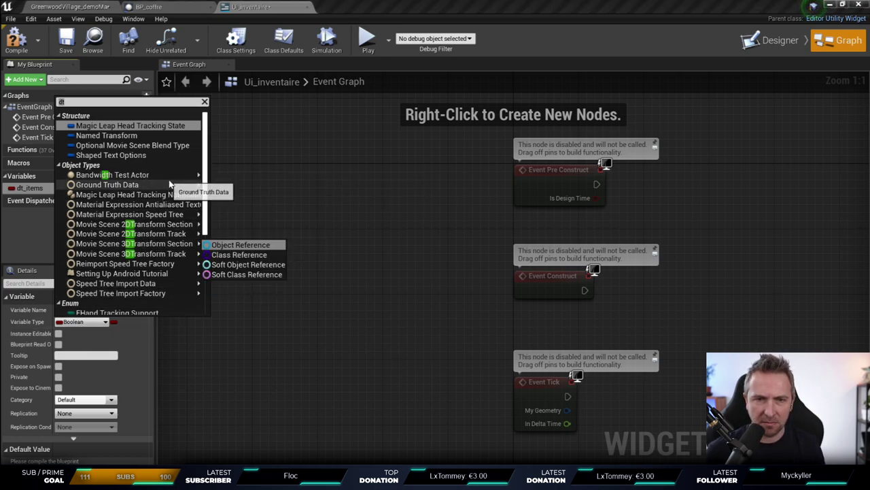
{"action": "mouse_move", "coordinate": [170, 184]}
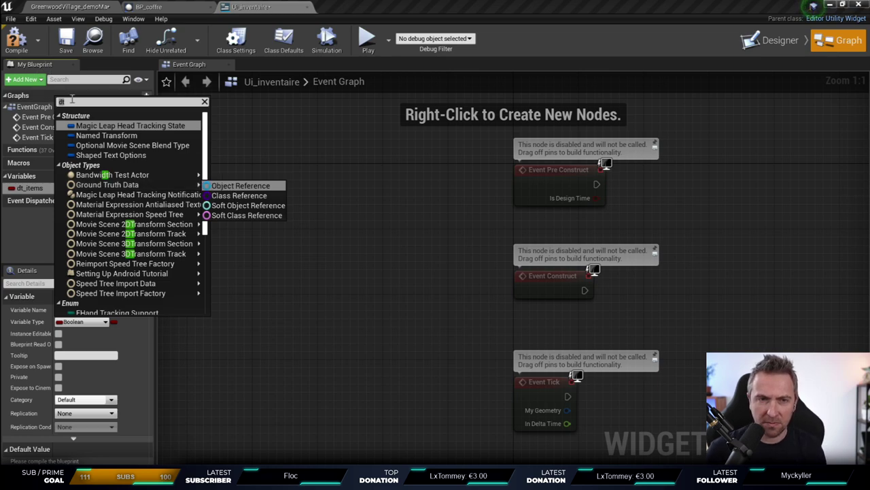
{"action": "key", "text": "BackSpace"}
{"action": "type", "text": "atatable"}
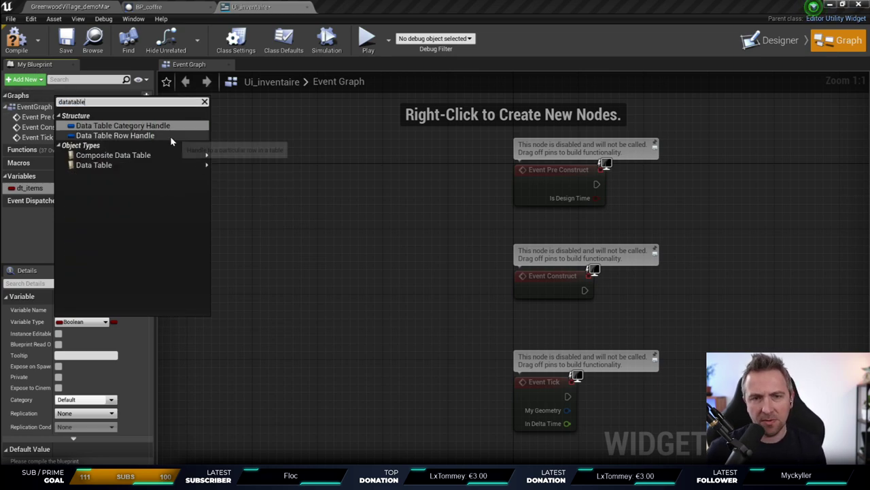
{"action": "left_click", "coordinate": [168, 136]}
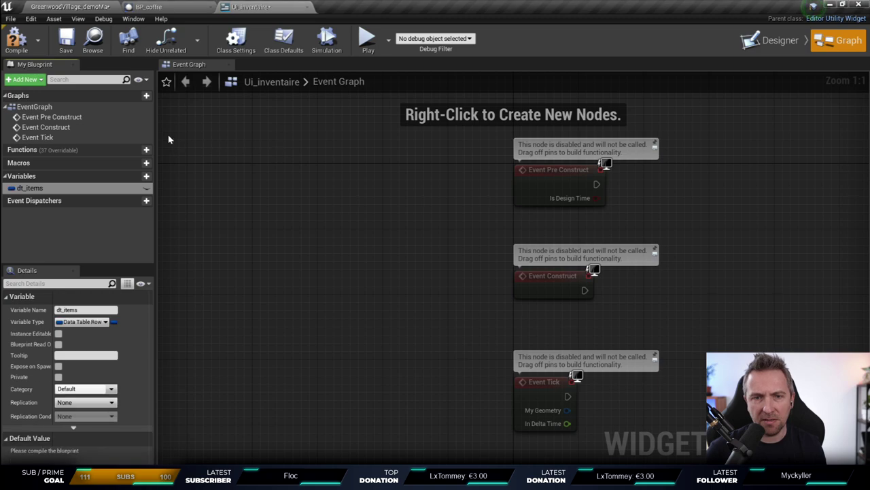
Step: Compile, set dt_items' data table to DT_items, recompile, and switch to Designer
{"action": "left_click", "coordinate": [17, 41]}
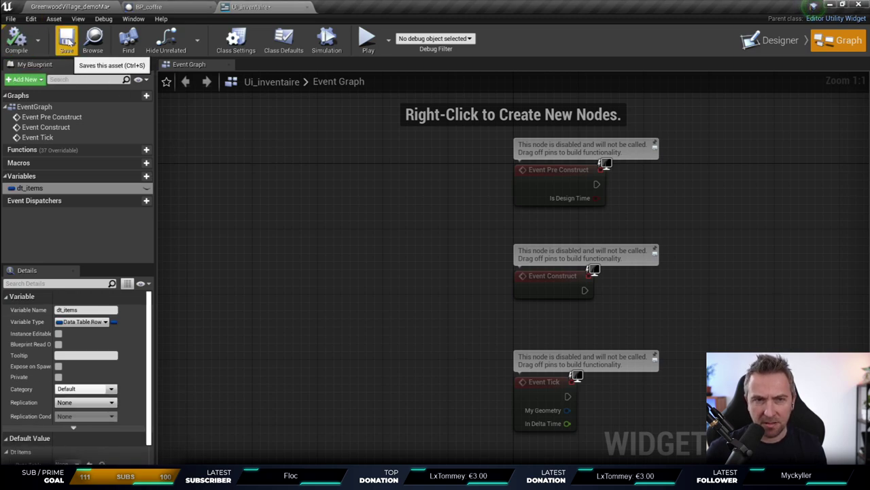
{"action": "scroll", "coordinate": [68, 435], "scroll_direction": "down", "scroll_amount": 1}
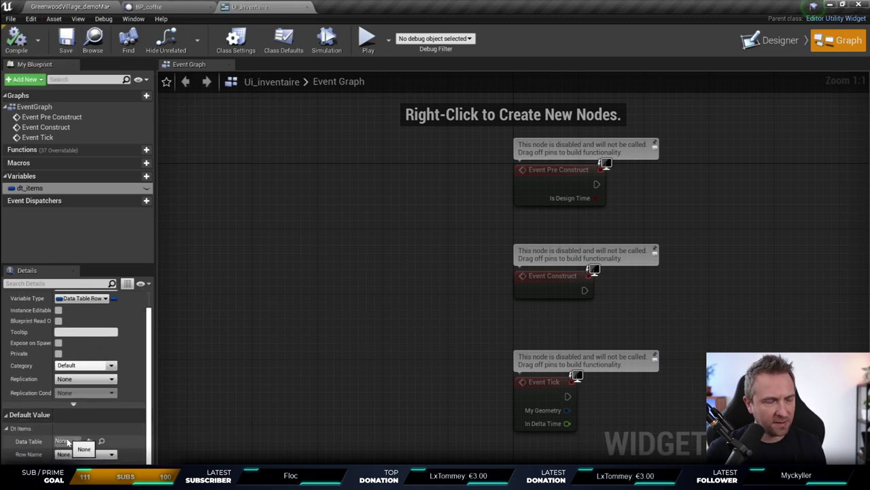
{"action": "left_click", "coordinate": [68, 441]}
{"action": "left_click", "coordinate": [89, 298]}
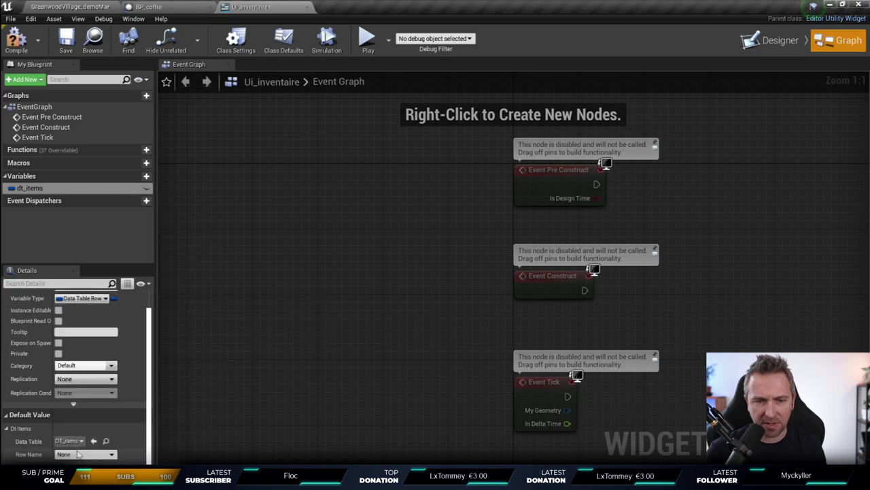
{"action": "left_click", "coordinate": [11, 47]}
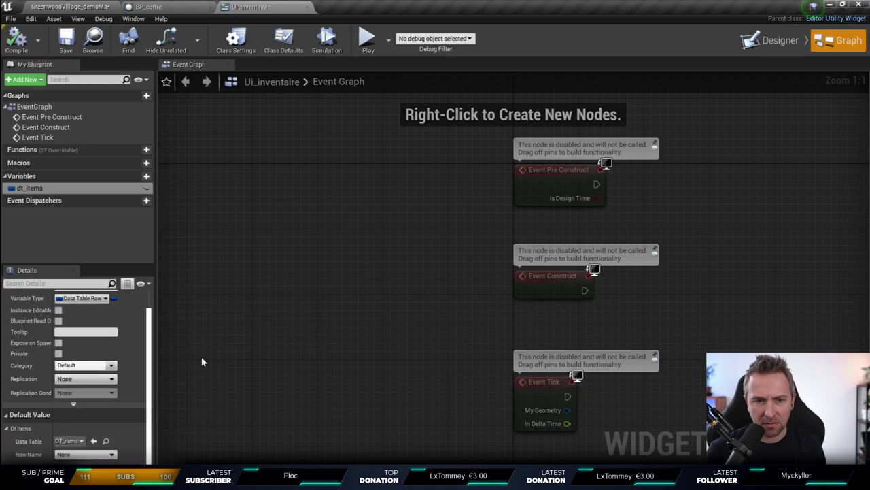
{"action": "scroll", "coordinate": [136, 322], "scroll_direction": "up", "scroll_amount": 1}
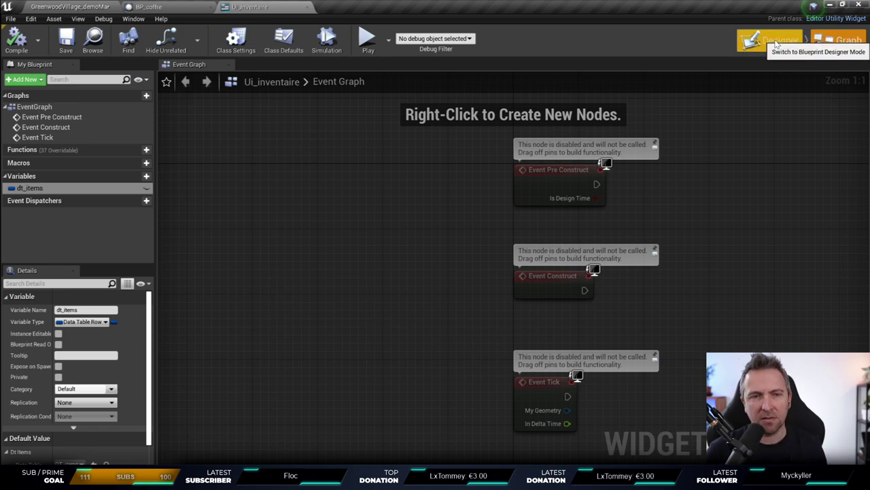
{"action": "left_click", "coordinate": [777, 42]}
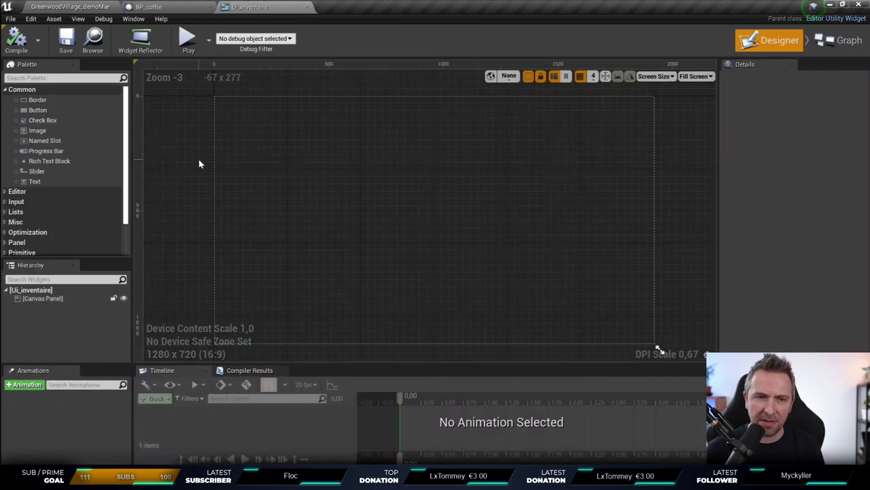
Step: Inspect the dt_items variable's settings, switching between Designer and the Event Graph
{"action": "left_click", "coordinate": [843, 41]}
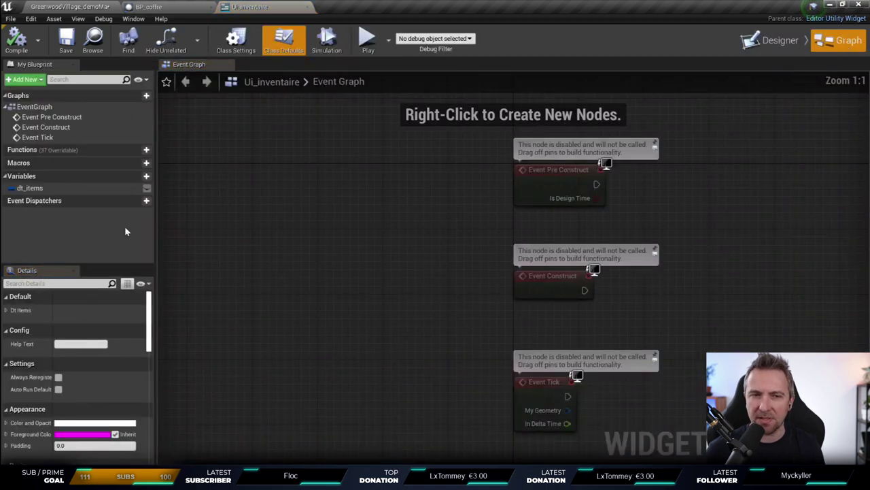
{"action": "left_click", "coordinate": [75, 188]}
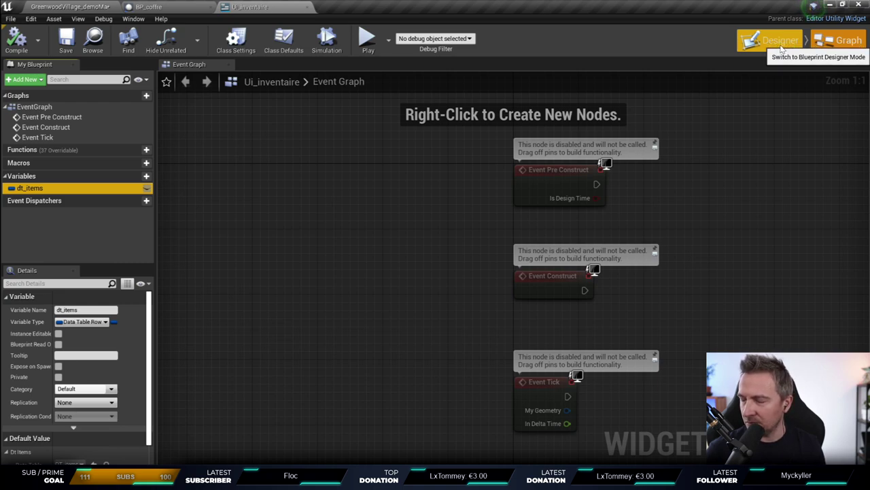
{"action": "left_click", "coordinate": [780, 42]}
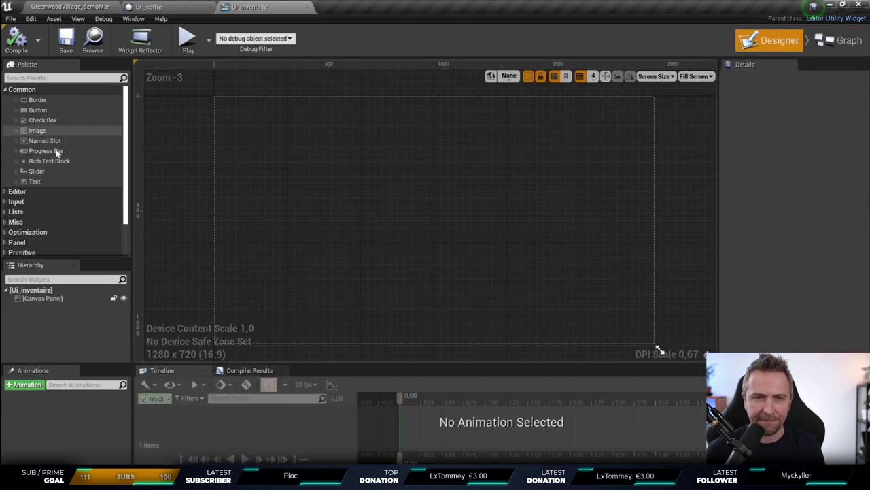
{"action": "left_click", "coordinate": [842, 41]}
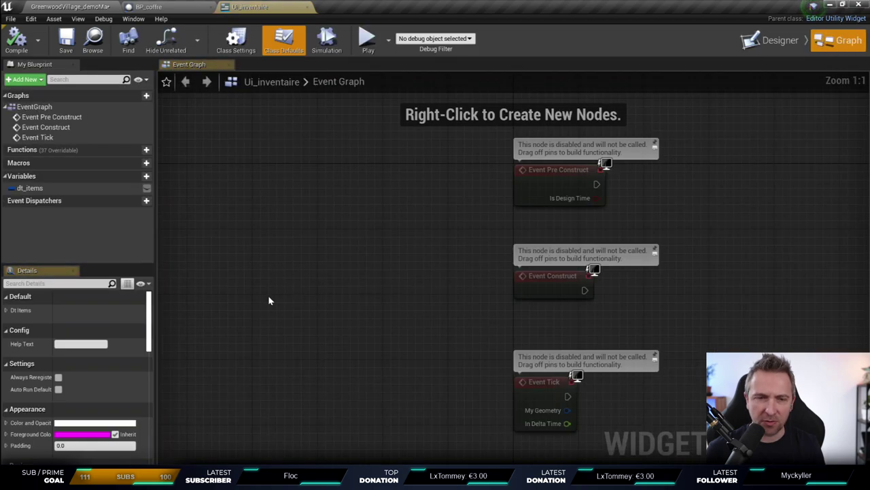
Step: Add a trial Get Dt Items node, check its default value, then delete it
{"action": "left_click_drag", "start_coordinate": [29, 188], "coordinate": [318, 227]}
{"action": "left_click", "coordinate": [340, 234]}
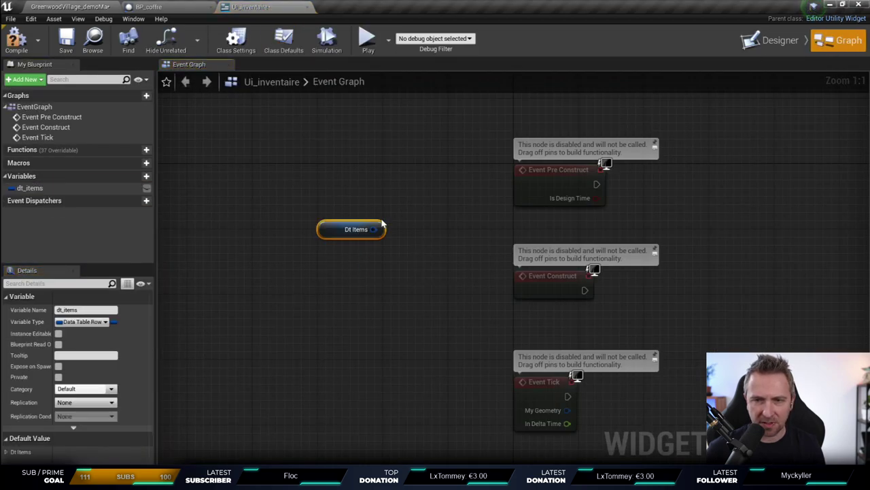
{"action": "right_click_drag", "start_coordinate": [406, 200], "coordinate": [376, 154]}
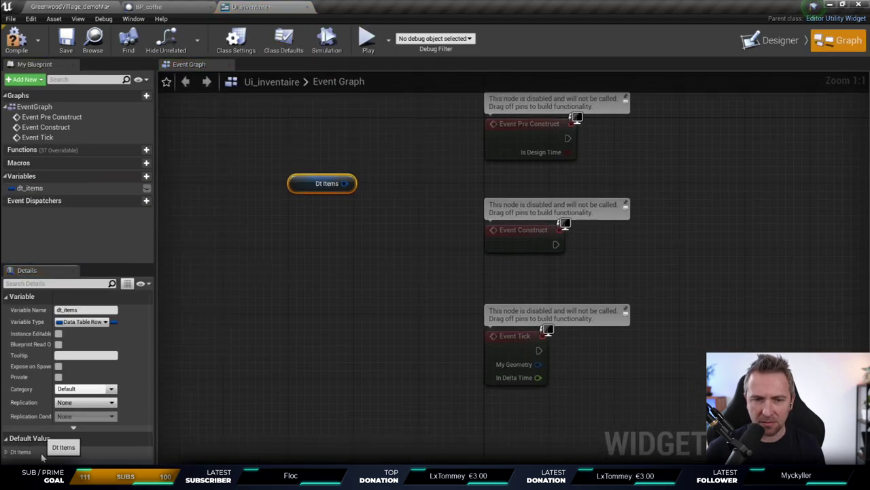
{"action": "left_click", "coordinate": [6, 451]}
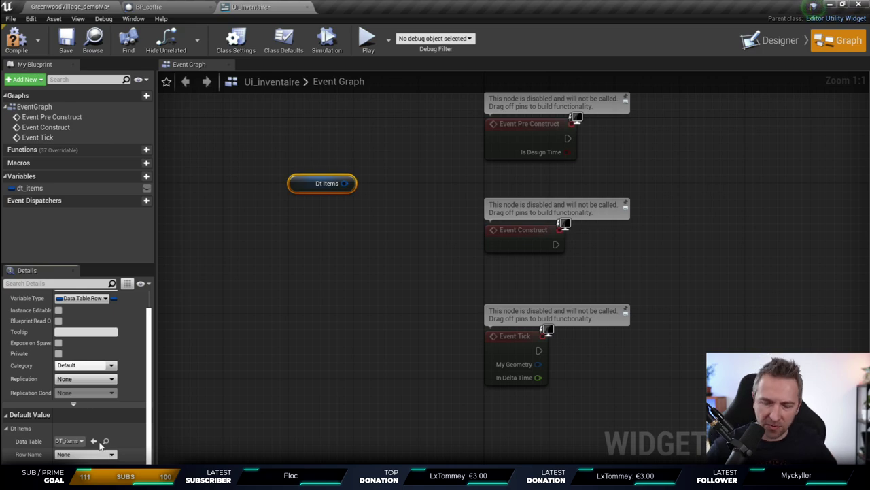
{"action": "key", "text": "Delete"}
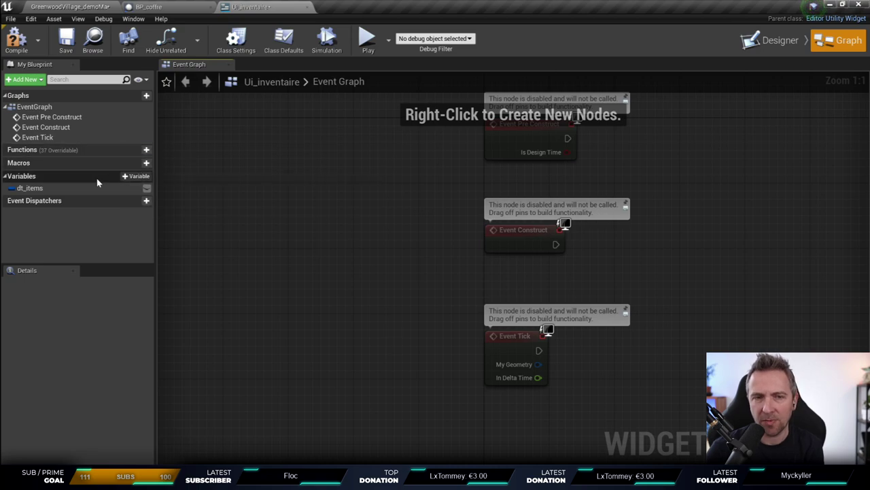
Step: Find ComboBox (String) in the Input palette and place it on the canvas
{"action": "left_click", "coordinate": [775, 40]}
{"action": "left_click", "coordinate": [100, 112]}
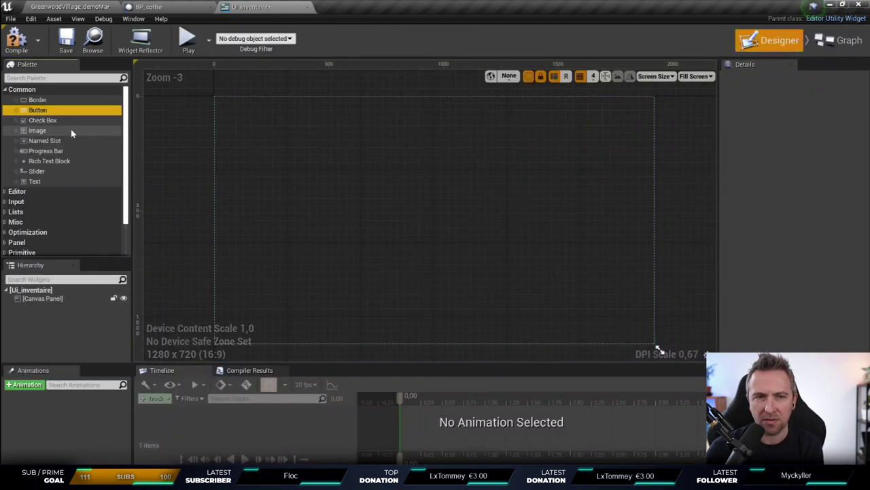
{"action": "left_click", "coordinate": [71, 130]}
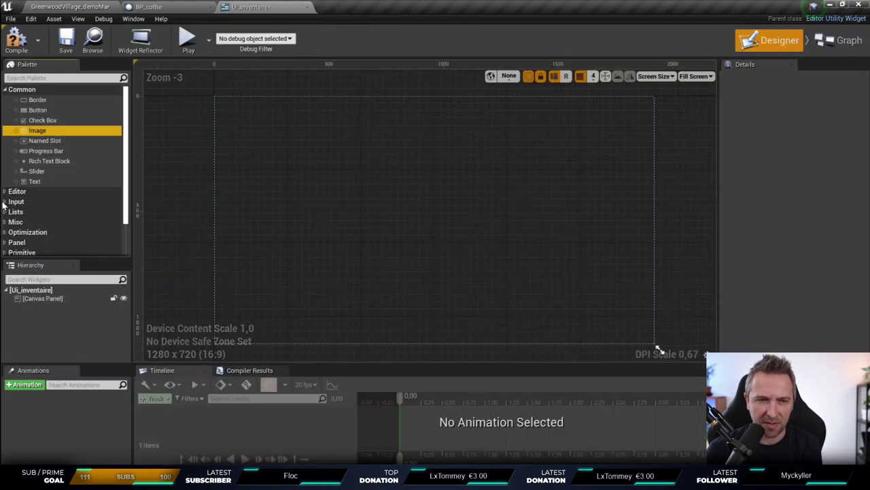
{"action": "scroll", "coordinate": [35, 190], "scroll_direction": "down", "scroll_amount": 2}
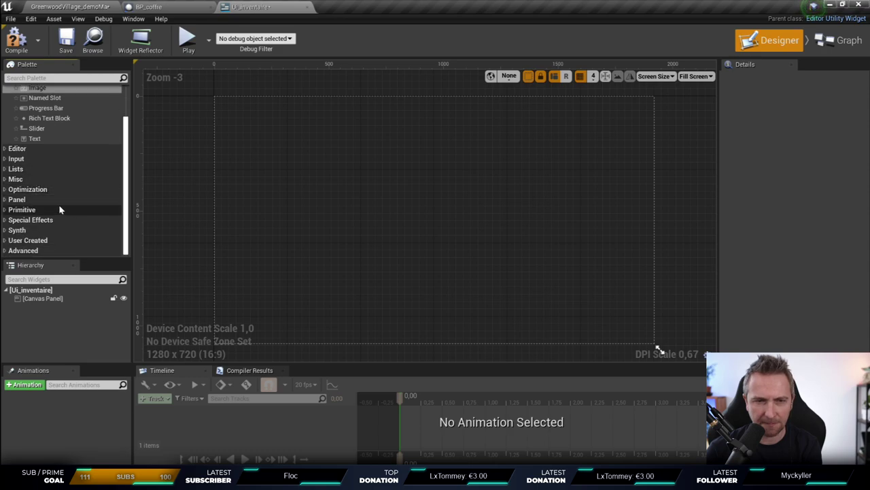
{"action": "scroll", "coordinate": [58, 204], "scroll_direction": "up", "scroll_amount": 2}
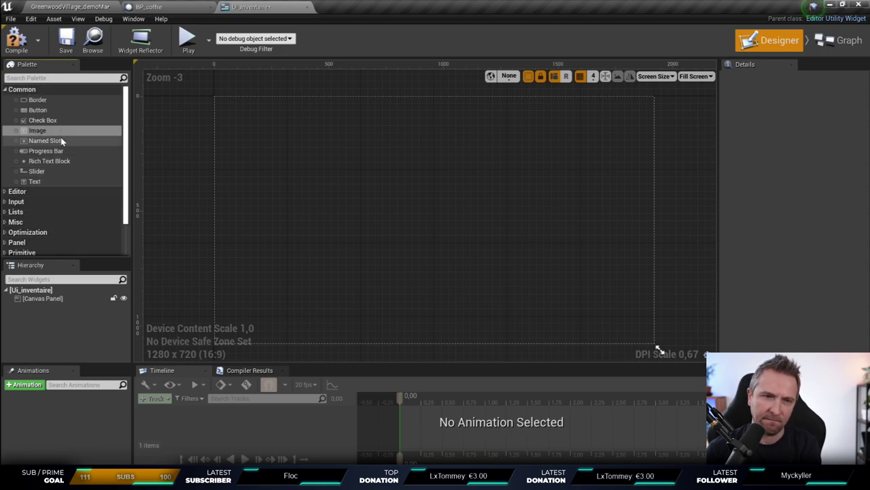
{"action": "left_click", "coordinate": [9, 191]}
{"action": "scroll", "coordinate": [9, 207], "scroll_direction": "down", "scroll_amount": 1}
{"action": "left_click", "coordinate": [8, 208]}
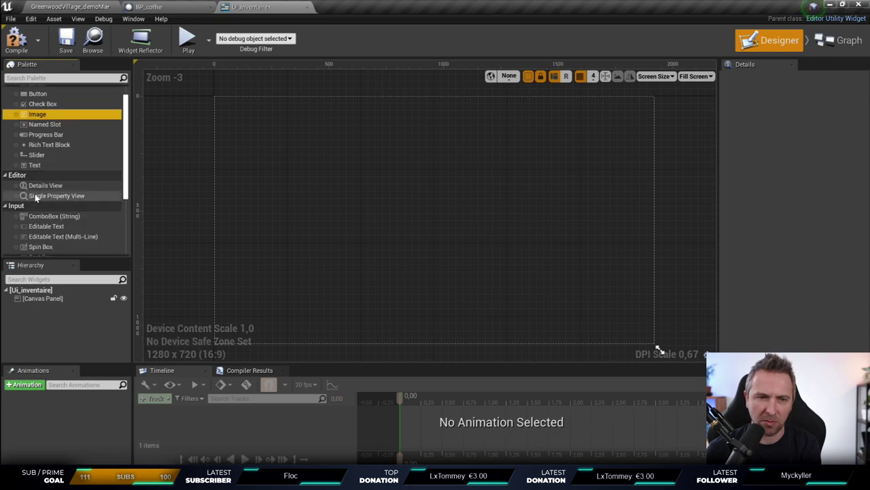
{"action": "scroll", "coordinate": [34, 198], "scroll_direction": "down", "scroll_amount": 3}
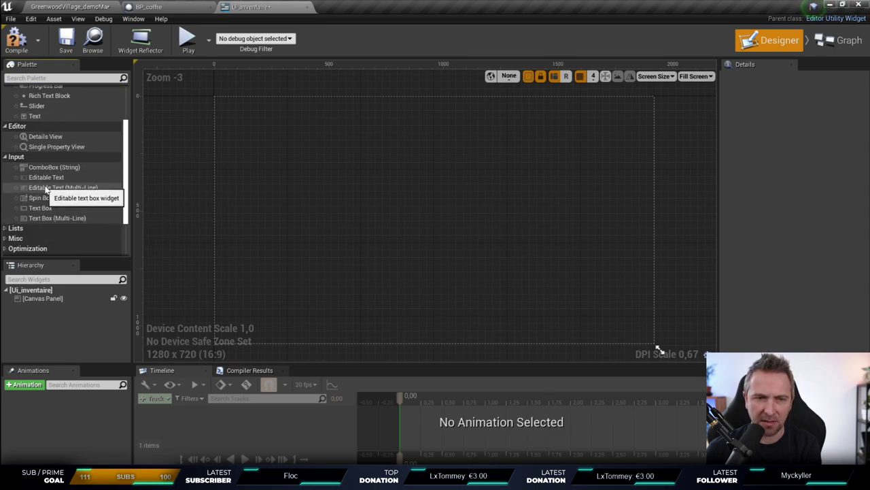
{"action": "left_click_drag", "start_coordinate": [55, 167], "coordinate": [344, 147]}
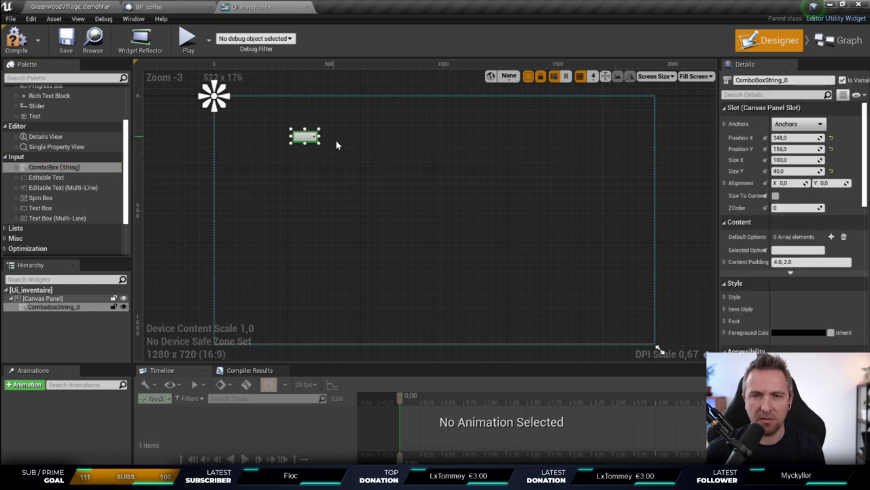
Step: Set the combo box position to X 0, Y 0 and its height to 40
{"action": "left_click", "coordinate": [813, 124]}
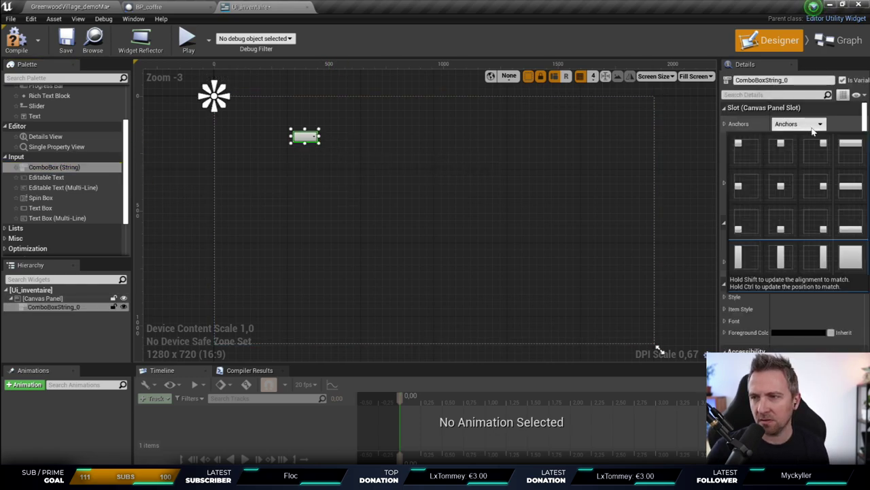
{"action": "left_click", "coordinate": [763, 155]}
{"action": "left_click", "coordinate": [794, 137]}
{"action": "type", "text": "0"}
{"action": "key", "text": "Tab"}
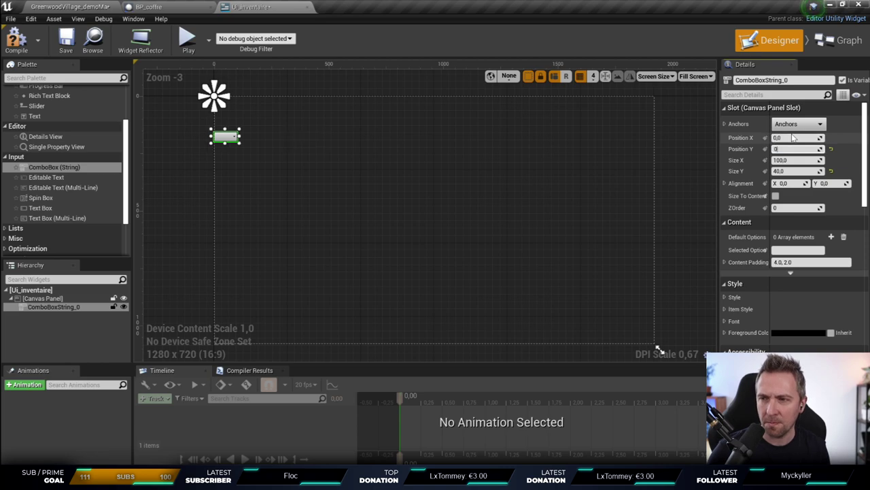
{"action": "type", "text": "0"}
{"action": "key", "text": "Tab"}
{"action": "key", "text": "Tab"}
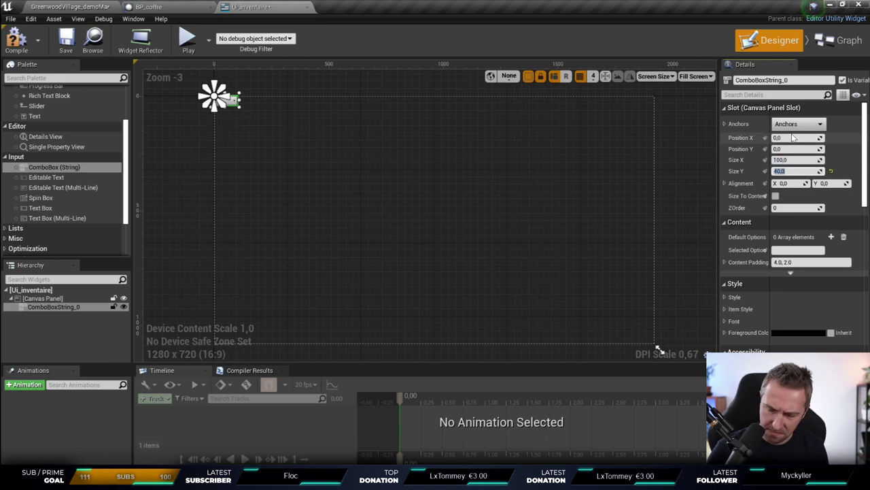
{"action": "type", "text": "100"}
{"action": "key", "text": "Return"}
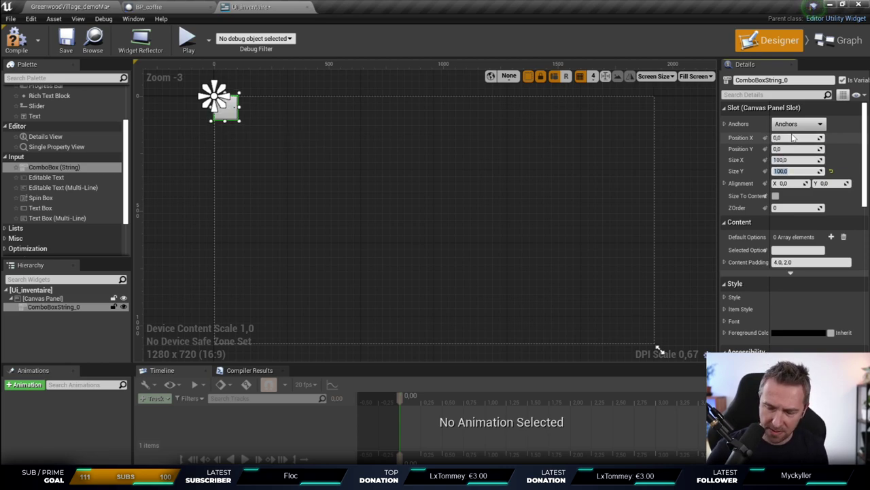
{"action": "type", "text": "40"}
{"action": "key", "text": "Return"}
{"action": "key", "text": "shift+Tab"}
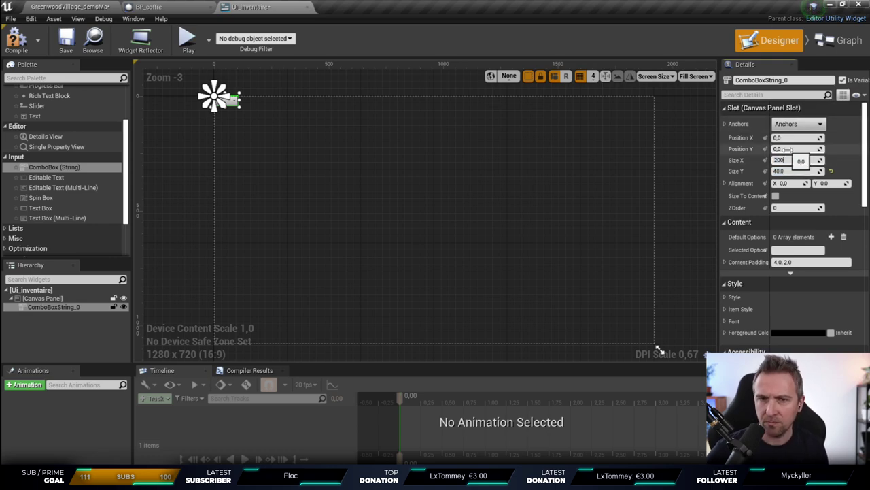
Step: Commit the 200 width, select ComboBoxString_0 and rename it CS_datatable
{"action": "left_click", "coordinate": [408, 224]}
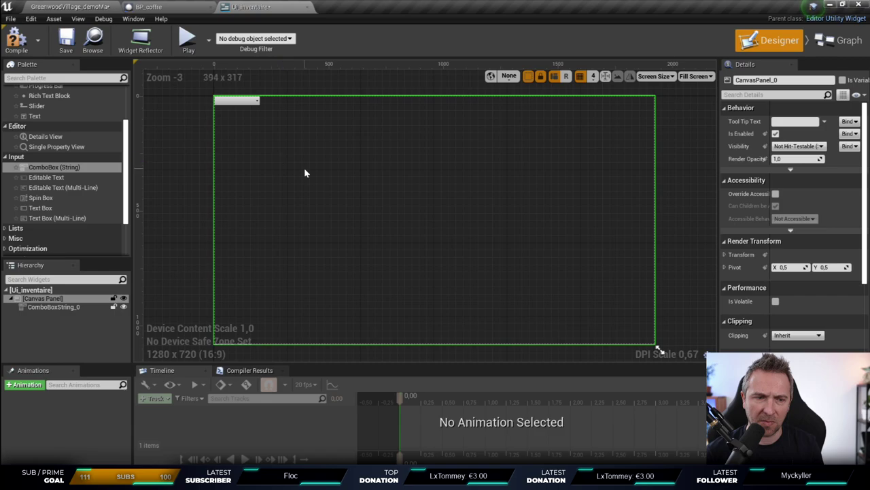
{"action": "scroll", "coordinate": [287, 161], "scroll_direction": "up", "scroll_amount": 1}
{"action": "scroll", "coordinate": [292, 148], "scroll_direction": "up", "scroll_amount": 2}
{"action": "right_click_drag", "start_coordinate": [293, 148], "coordinate": [322, 174]}
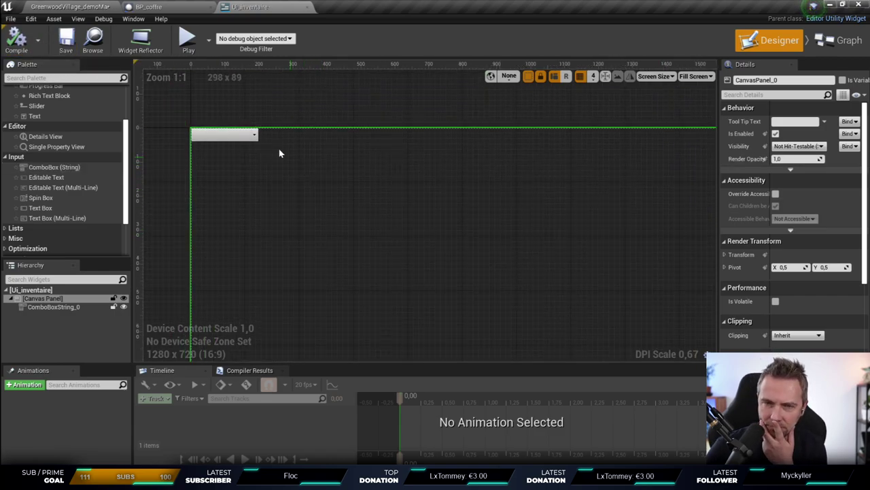
{"action": "left_click", "coordinate": [244, 136]}
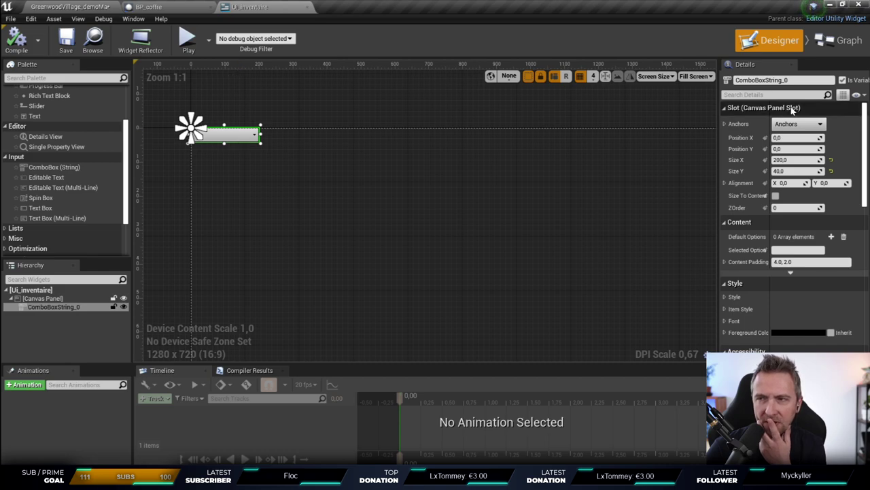
{"action": "left_click", "coordinate": [762, 80]}
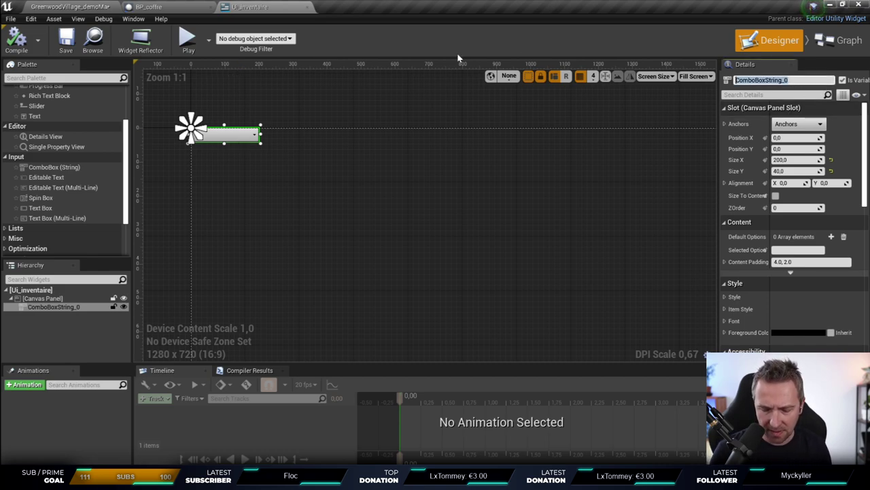
{"action": "type", "text": "CS_datatable"}
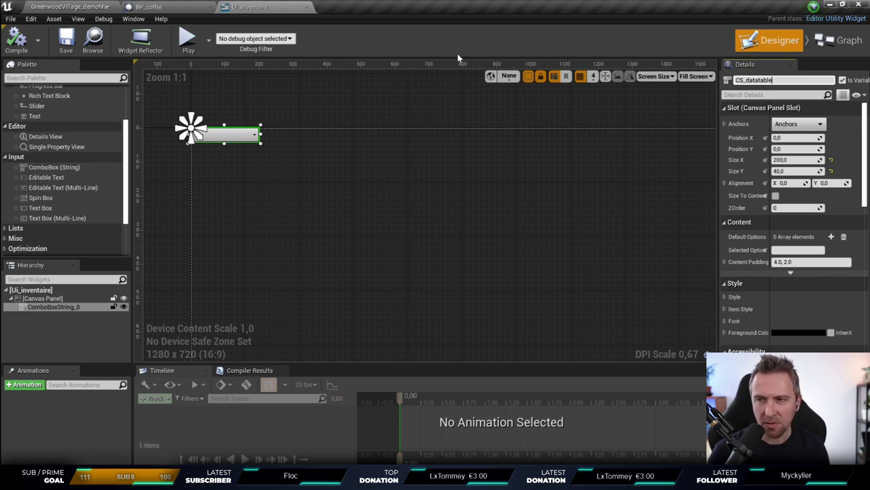
{"action": "key", "text": "Return"}
Step: Add a CS Datatable getter node to the Event Graph
{"action": "left_click", "coordinate": [841, 40]}
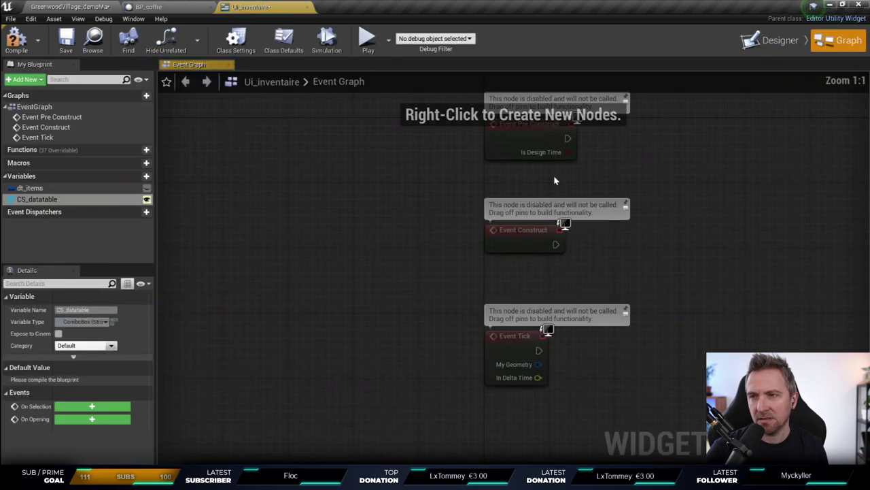
{"action": "right_click_drag", "start_coordinate": [345, 205], "coordinate": [324, 208]}
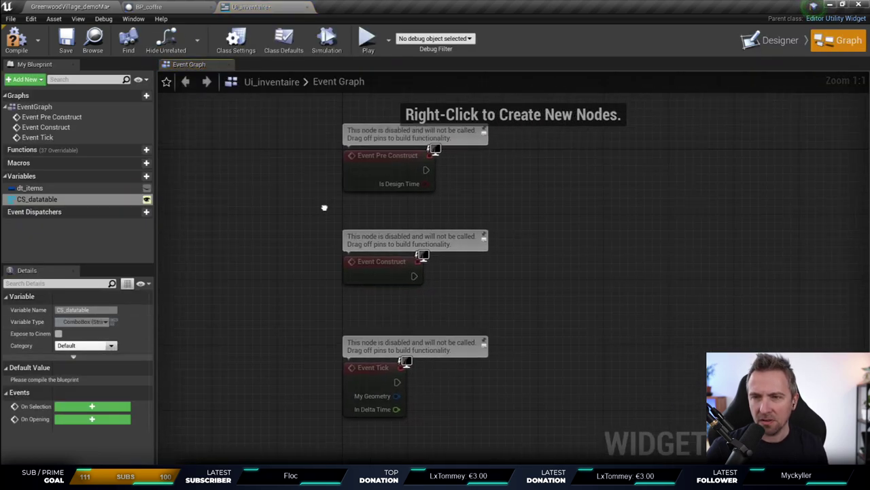
{"action": "right_click_drag", "start_coordinate": [496, 272], "coordinate": [429, 227]}
{"action": "left_click_drag", "start_coordinate": [36, 199], "coordinate": [418, 274]}
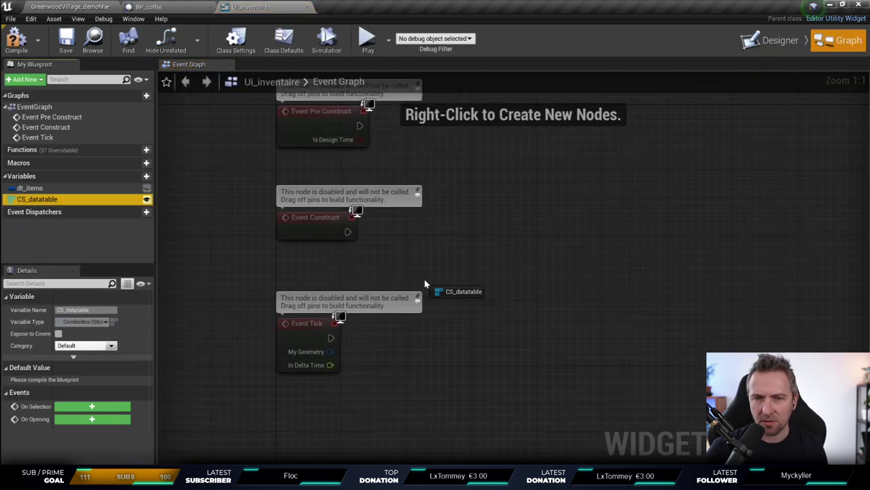
{"action": "left_click", "coordinate": [421, 276]}
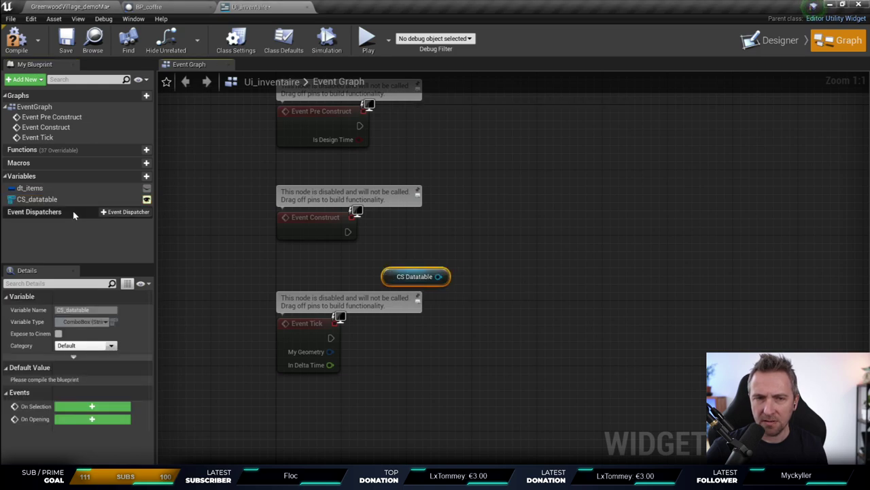
{"action": "left_click", "coordinate": [67, 188]}
Step: Search 'datatable' and add a Get Data Table Row Names node
{"action": "right_click", "coordinate": [533, 200]}
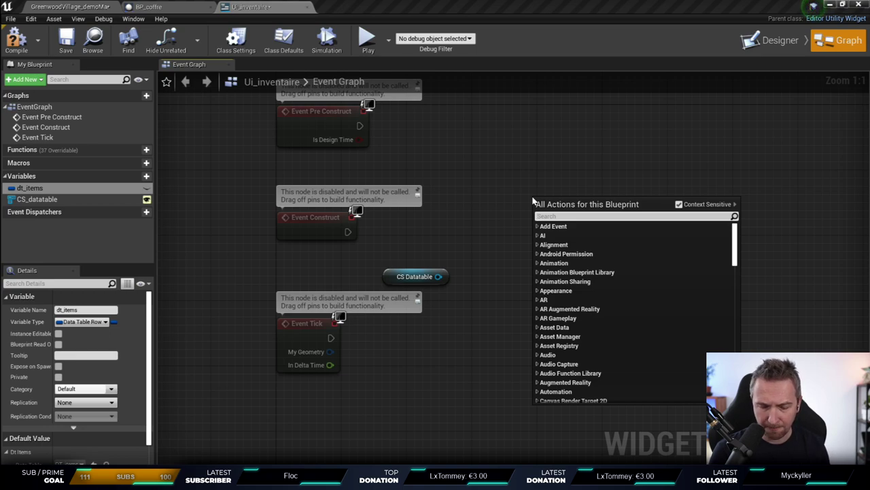
{"action": "type", "text": "datatabkle"}
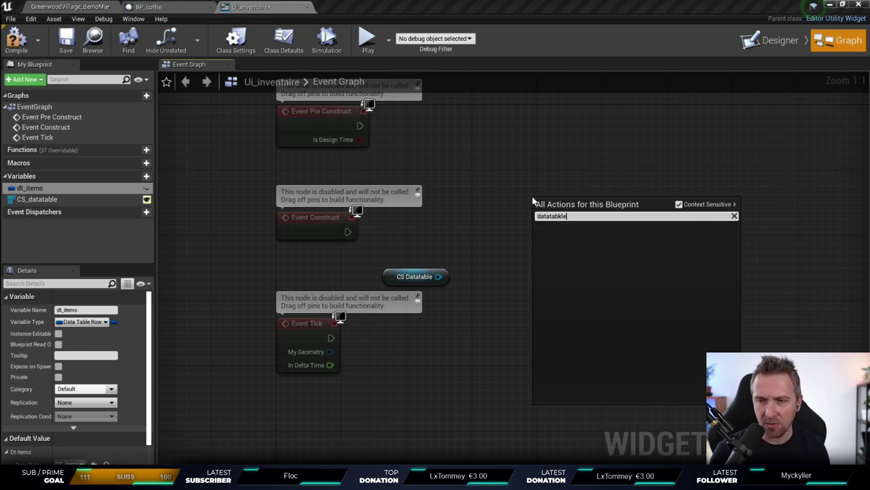
{"action": "key", "text": "BackSpace"}
{"action": "key", "text": "BackSpace"}
{"action": "key", "text": "BackSpace"}
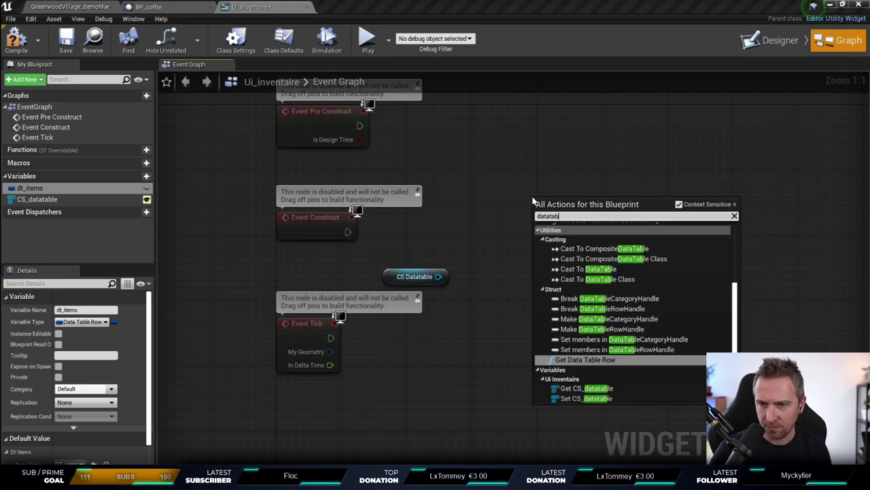
{"action": "type", "text": "le"}
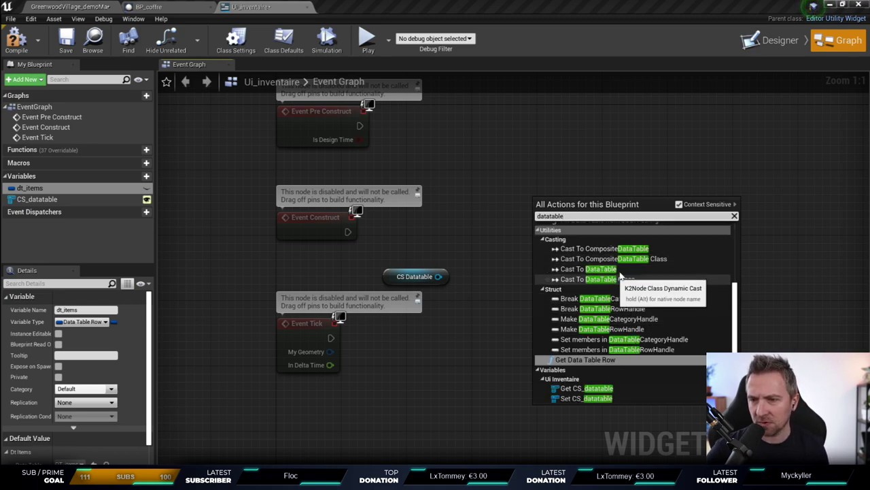
{"action": "scroll", "coordinate": [658, 292], "scroll_direction": "up", "scroll_amount": 2}
{"action": "scroll", "coordinate": [664, 292], "scroll_direction": "up", "scroll_amount": 2}
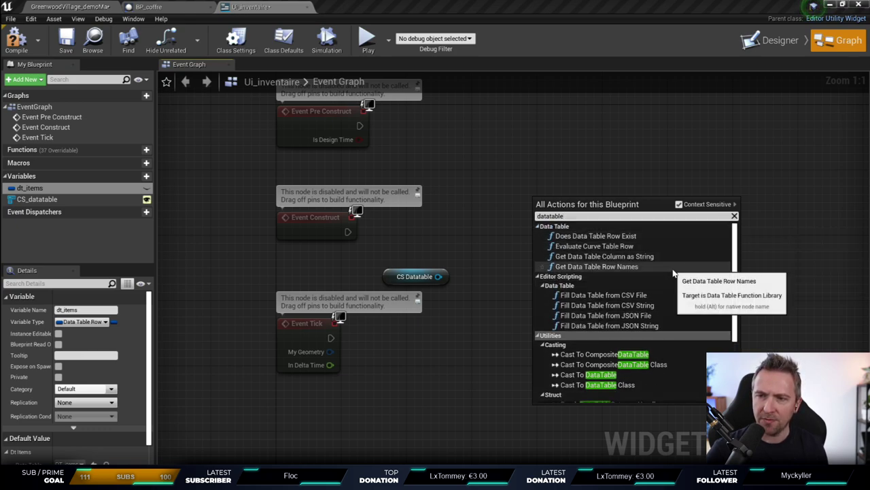
{"action": "left_click", "coordinate": [673, 269]}
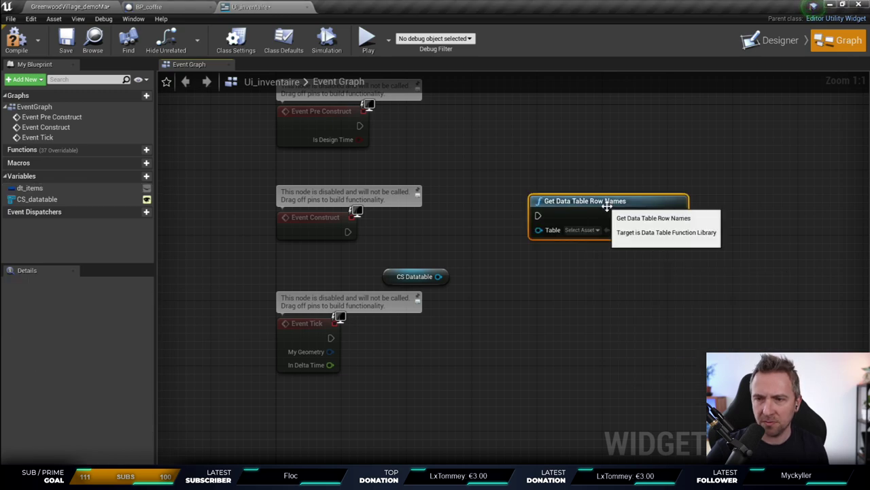
Step: Set the row-names node's Table to DT_items and wire Event Construct into it
{"action": "left_click", "coordinate": [578, 230]}
{"action": "left_click", "coordinate": [595, 264]}
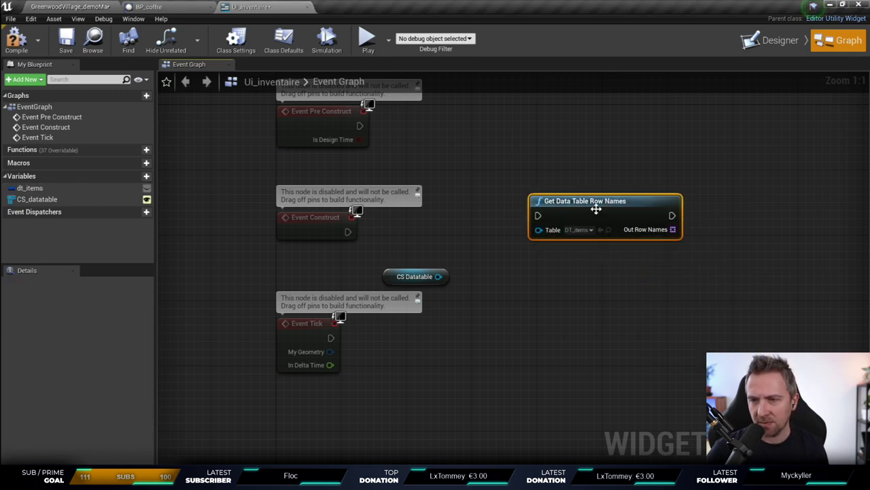
{"action": "left_click_drag", "start_coordinate": [597, 206], "coordinate": [539, 214]}
{"action": "left_click_drag", "start_coordinate": [347, 231], "coordinate": [481, 223]}
{"action": "left_click_drag", "start_coordinate": [504, 209], "coordinate": [464, 218]}
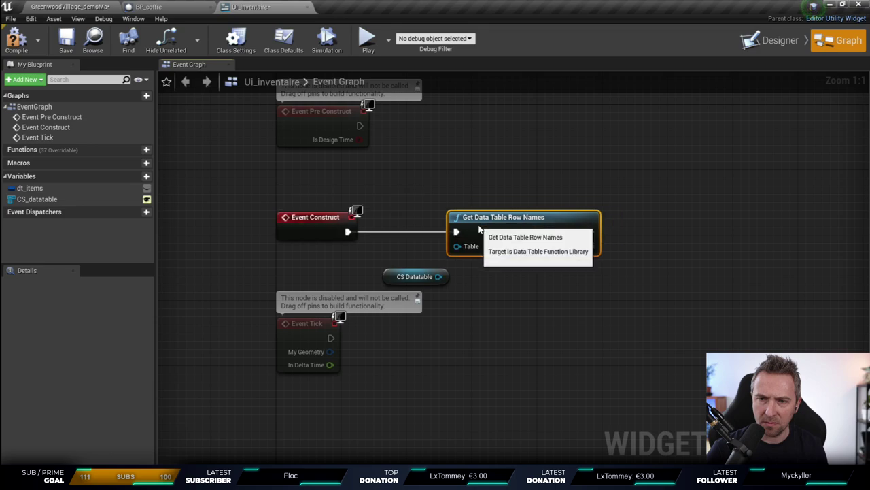
{"action": "left_click_drag", "start_coordinate": [389, 273], "coordinate": [378, 269]}
{"action": "right_click_drag", "start_coordinate": [645, 200], "coordinate": [573, 198]}
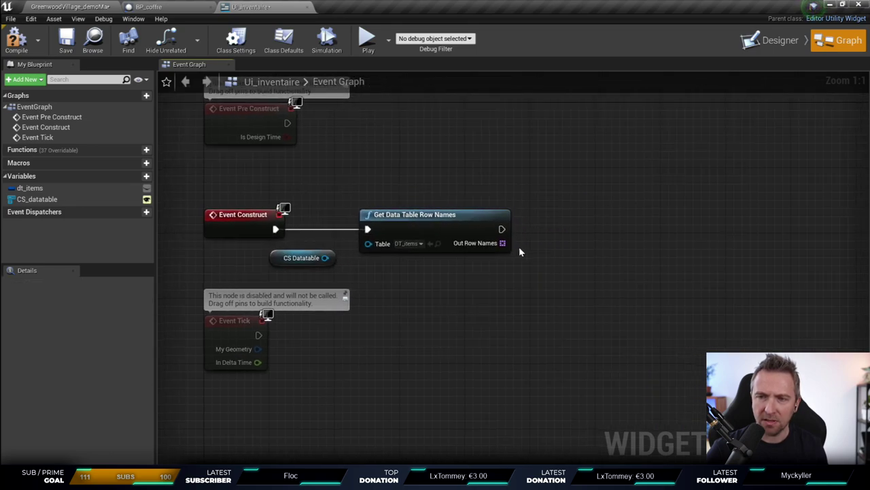
Step: Loop over Out Row Names with a For Each Loop
{"action": "left_click_drag", "start_coordinate": [503, 242], "coordinate": [546, 251]}
{"action": "type", "text": "for each"}
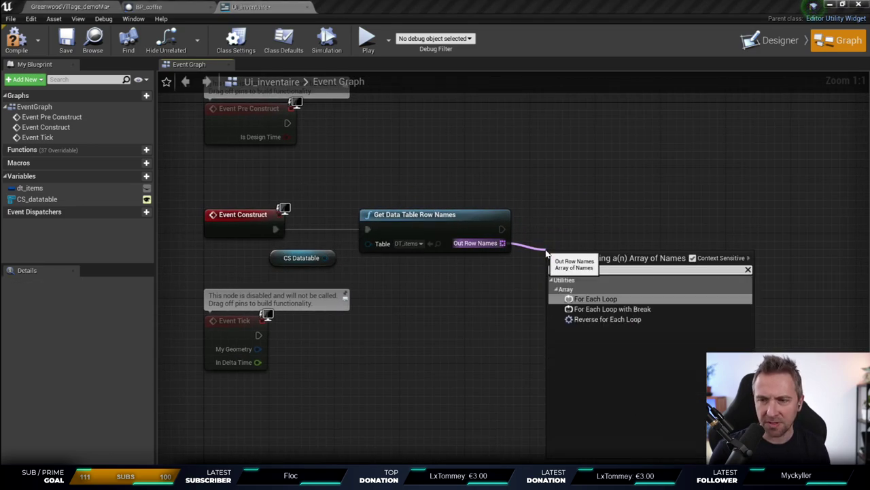
{"action": "key", "text": "Return"}
{"action": "left_click_drag", "start_coordinate": [556, 270], "coordinate": [502, 229]}
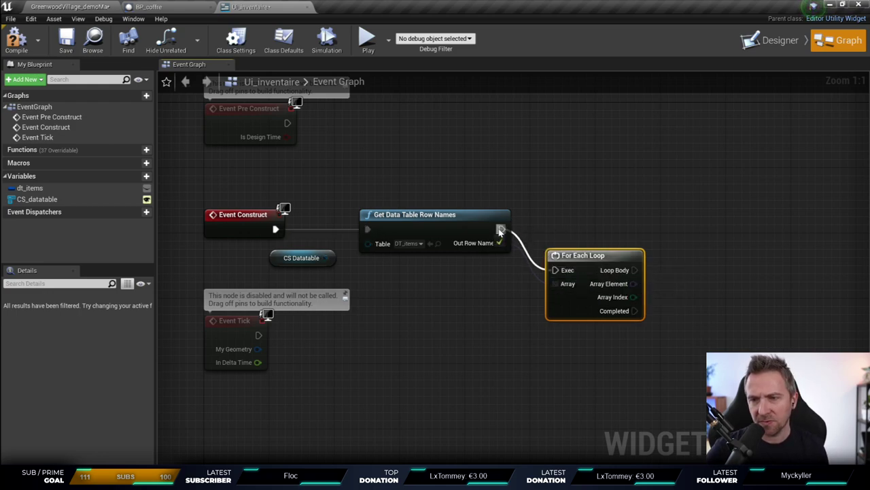
{"action": "mouse_move", "coordinate": [596, 267]}
{"action": "left_mouse_down"}
{"action": "mouse_move", "coordinate": [589, 219]}
{"action": "mouse_move", "coordinate": [572, 227]}
{"action": "left_mouse_up"}
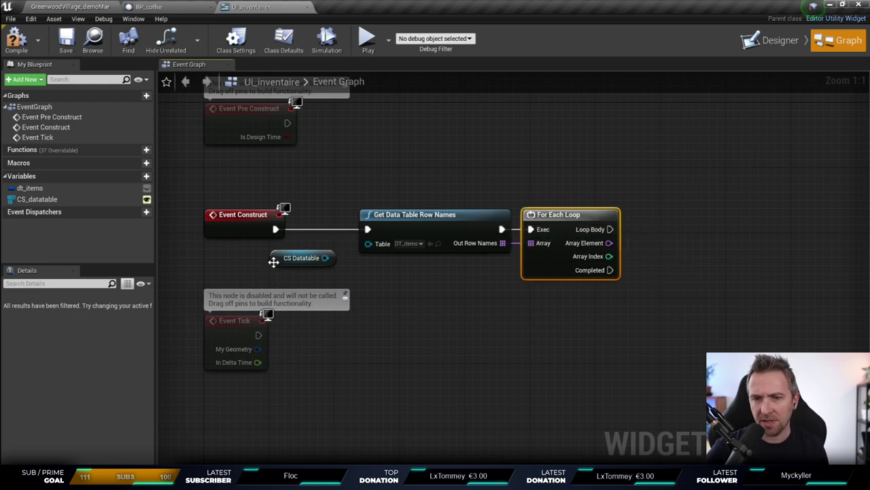
Step: Add an Add Option node on the CS Datatable combo box beside the loop
{"action": "left_click_drag", "start_coordinate": [274, 262], "coordinate": [538, 325]}
{"action": "right_click_drag", "start_coordinate": [586, 290], "coordinate": [450, 271]}
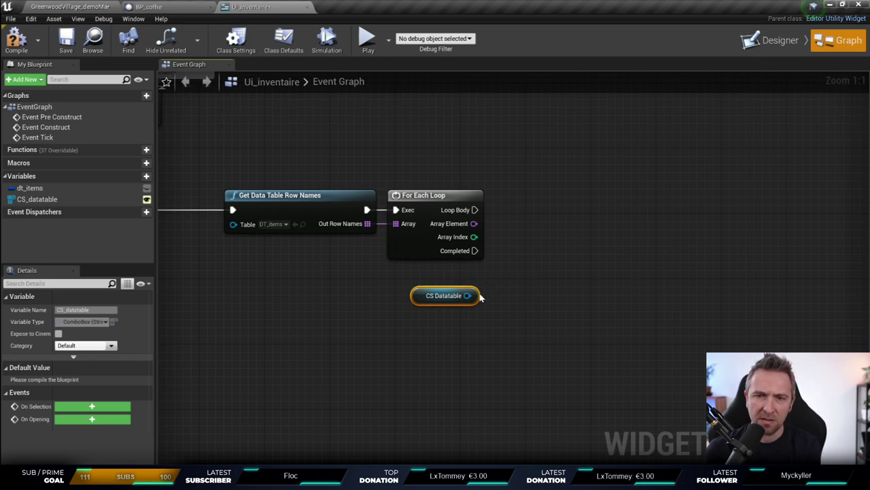
{"action": "left_click_drag", "start_coordinate": [467, 295], "coordinate": [516, 293]}
{"action": "type", "text": "add"}
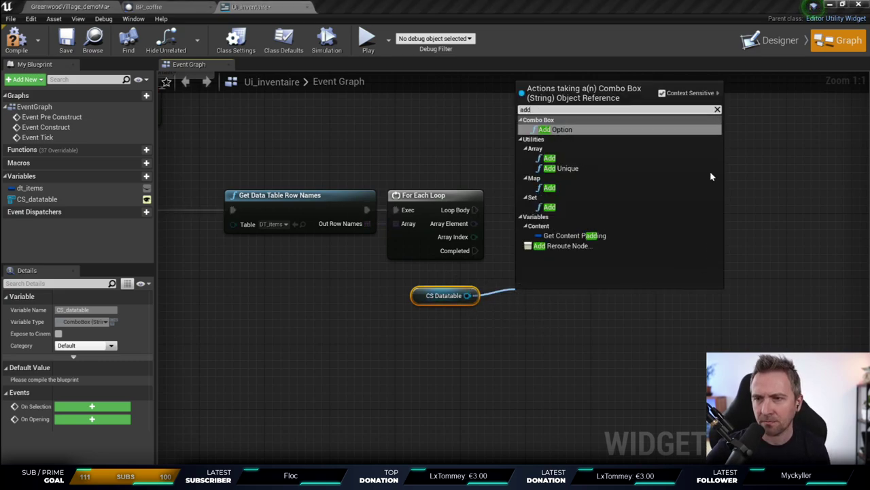
{"action": "left_click", "coordinate": [596, 130]}
{"action": "left_click_drag", "start_coordinate": [583, 277], "coordinate": [582, 209]}
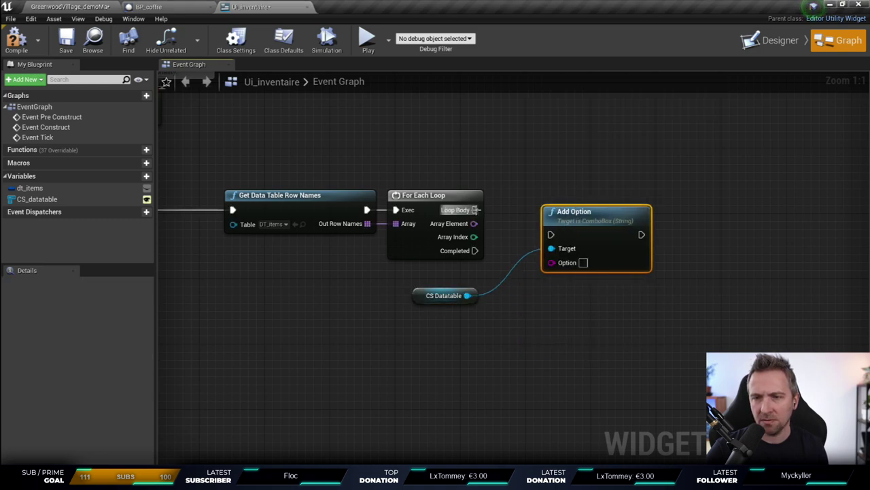
{"action": "left_click_drag", "start_coordinate": [475, 209], "coordinate": [550, 232]}
Step: Run Add Option in the loop body with Array Element as the option, then compile
{"action": "left_click_drag", "start_coordinate": [585, 209], "coordinate": [619, 187]}
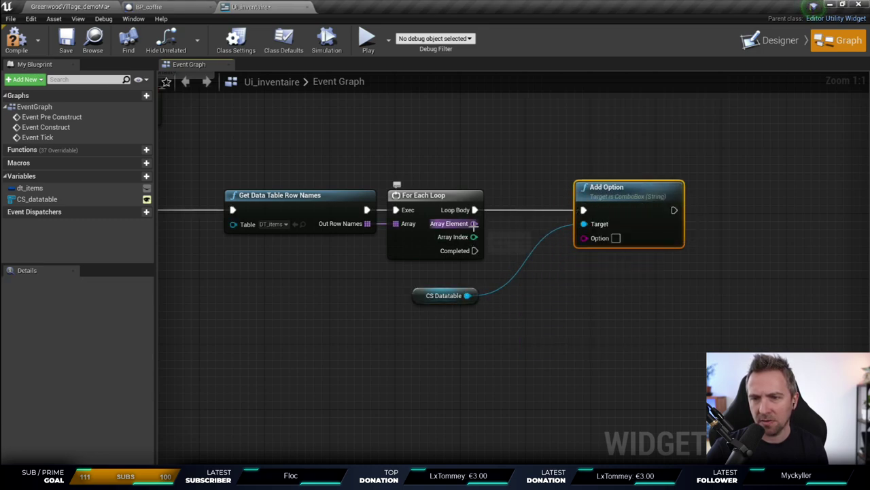
{"action": "left_click_drag", "start_coordinate": [474, 224], "coordinate": [598, 237]}
{"action": "left_click_drag", "start_coordinate": [519, 194], "coordinate": [535, 227]}
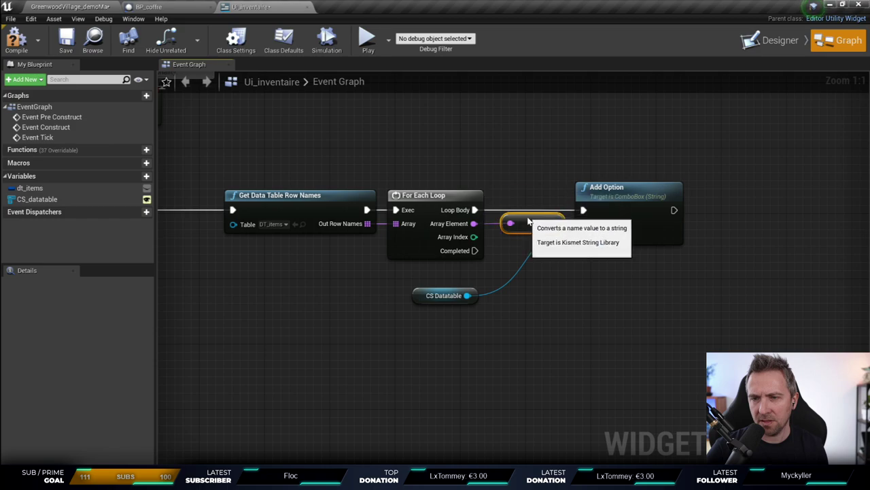
{"action": "left_click", "coordinate": [629, 189]}
{"action": "left_click", "coordinate": [25, 42]}
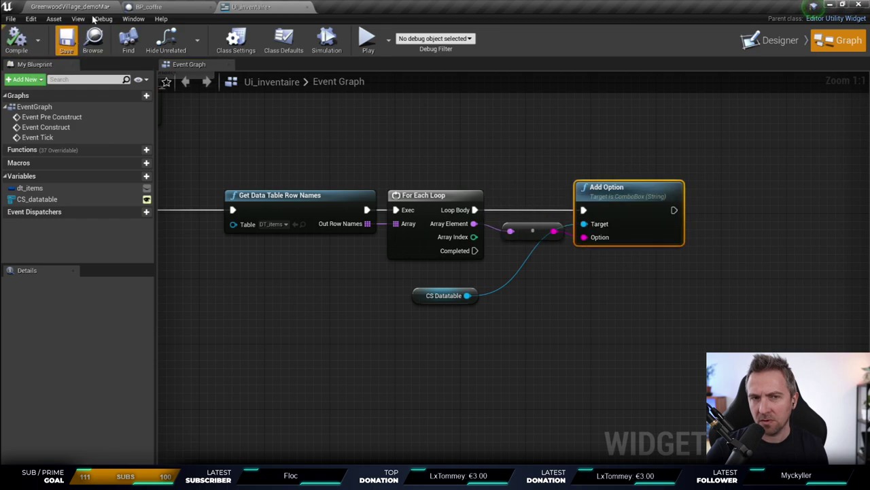
{"action": "left_click", "coordinate": [68, 6]}
Step: Open the in-game combo box to check it lists carotte and citrouille
{"action": "left_click", "coordinate": [400, 351]}
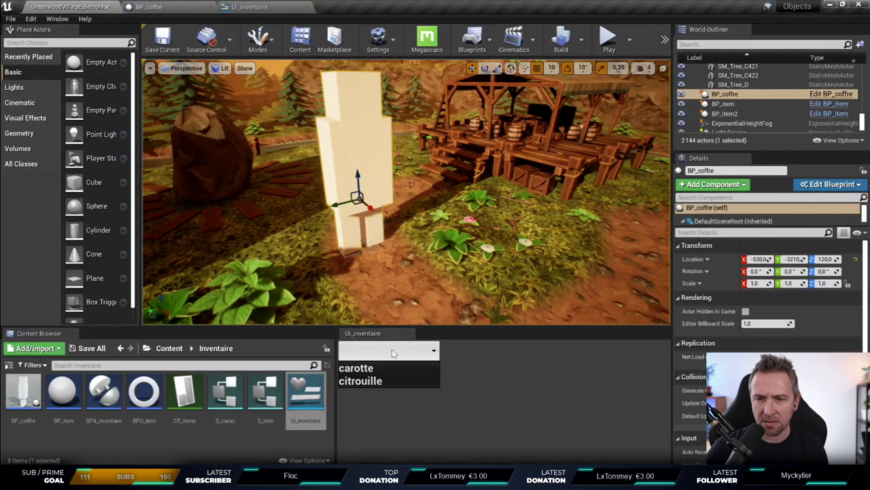
{"action": "left_click", "coordinate": [397, 358]}
{"action": "left_click", "coordinate": [391, 352]}
{"action": "left_click", "coordinate": [401, 359]}
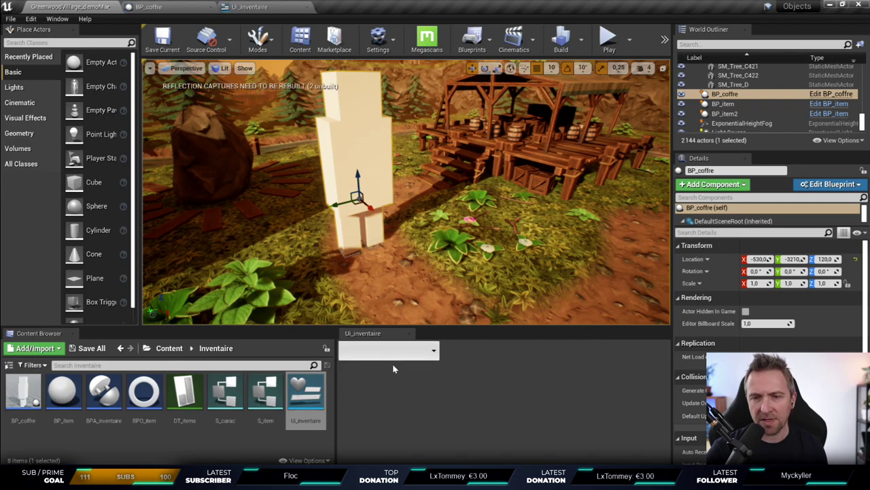
{"action": "left_click", "coordinate": [393, 356]}
{"action": "left_click", "coordinate": [399, 352]}
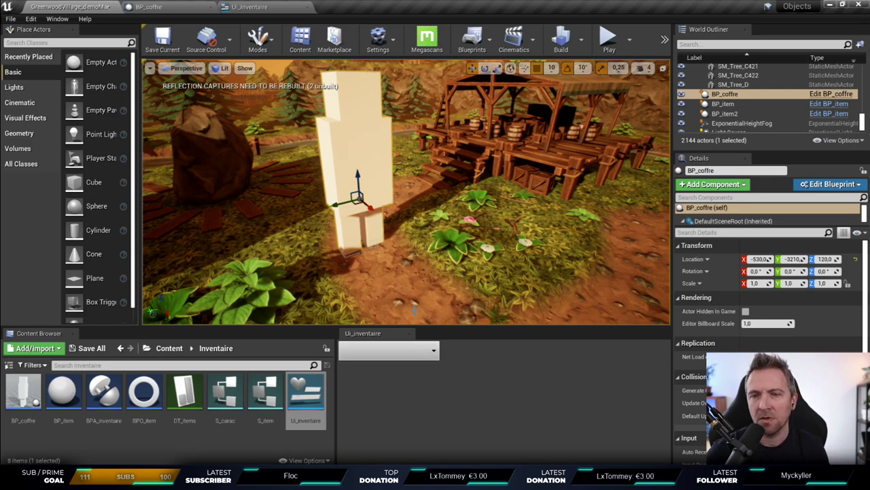
Step: Tidy the CS Datatable getter in the widget's event graph and fit the graph in view
{"action": "left_click", "coordinate": [253, 8]}
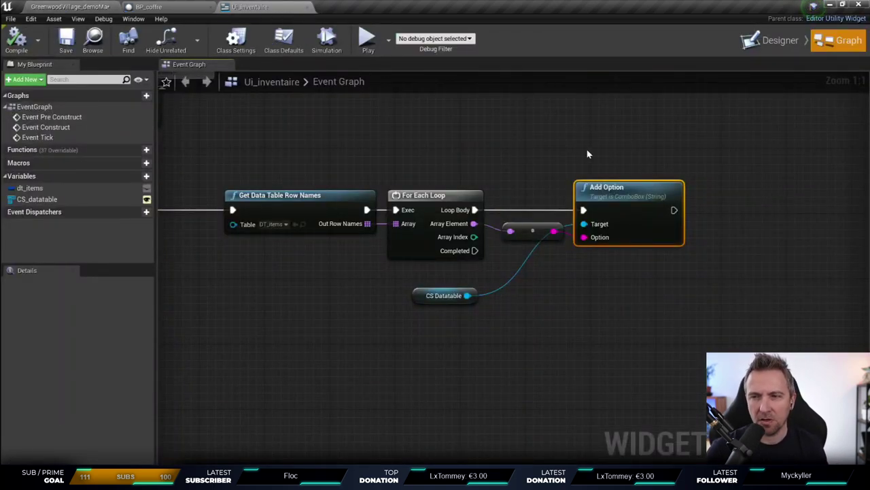
{"action": "left_click_drag", "start_coordinate": [418, 300], "coordinate": [506, 274]}
{"action": "key", "text": "Home"}
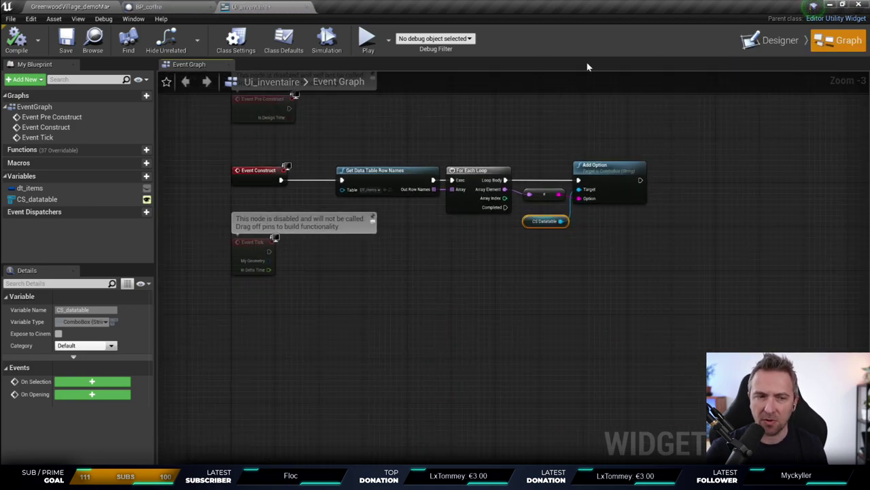
Step: Select citrouille in the level's combo box, then return to the widget's Designer
{"action": "left_click", "coordinate": [776, 41]}
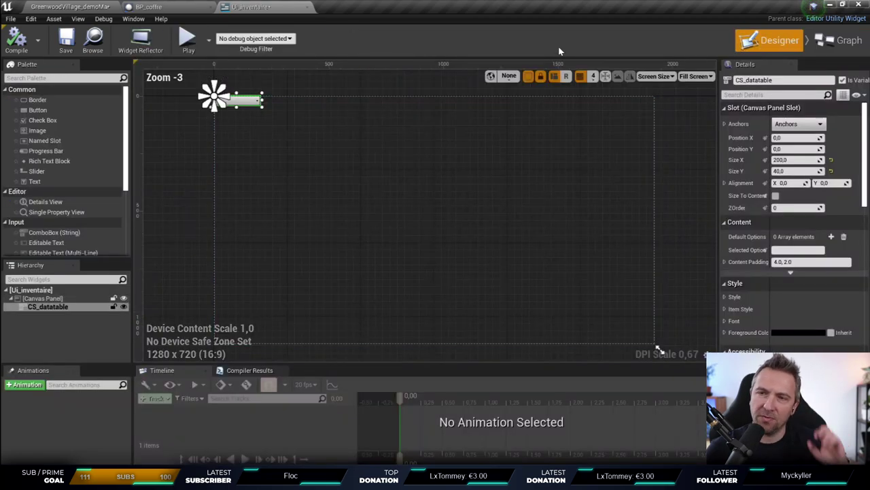
{"action": "left_click", "coordinate": [68, 6]}
{"action": "left_click", "coordinate": [408, 350]}
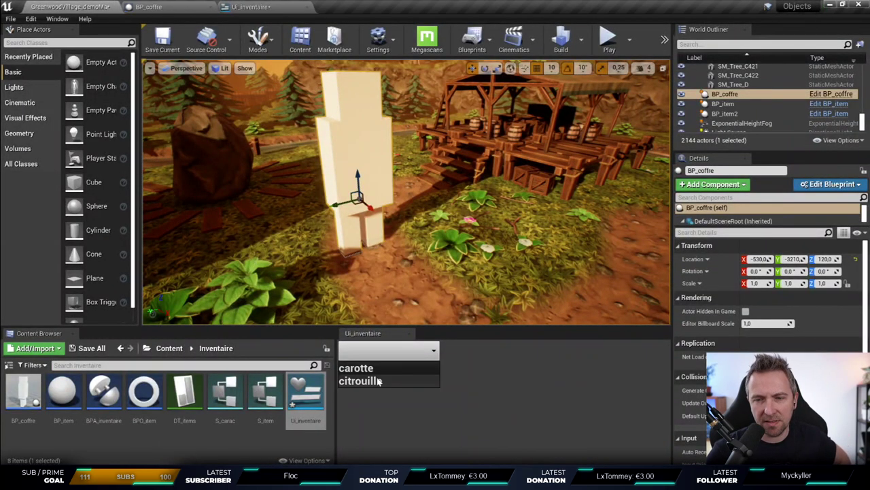
{"action": "left_click", "coordinate": [379, 381]}
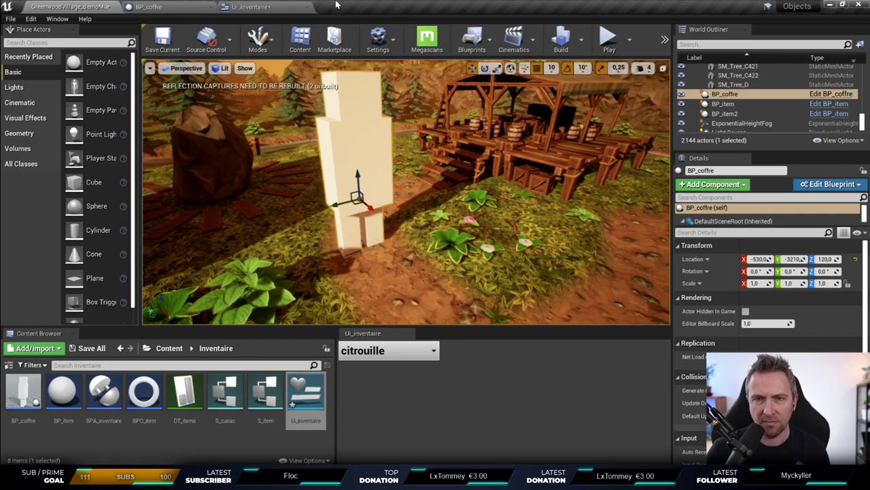
{"action": "left_click", "coordinate": [253, 7]}
Step: Wrap the CS_datatable combo box in a Horizontal Box set to Fill
{"action": "scroll", "coordinate": [323, 128], "scroll_direction": "up", "scroll_amount": 5}
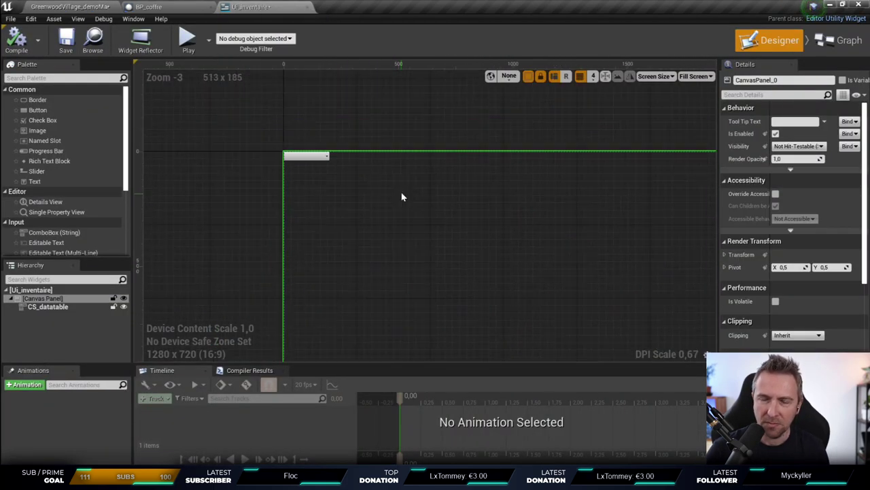
{"action": "left_click_drag", "start_coordinate": [322, 163], "coordinate": [320, 165]}
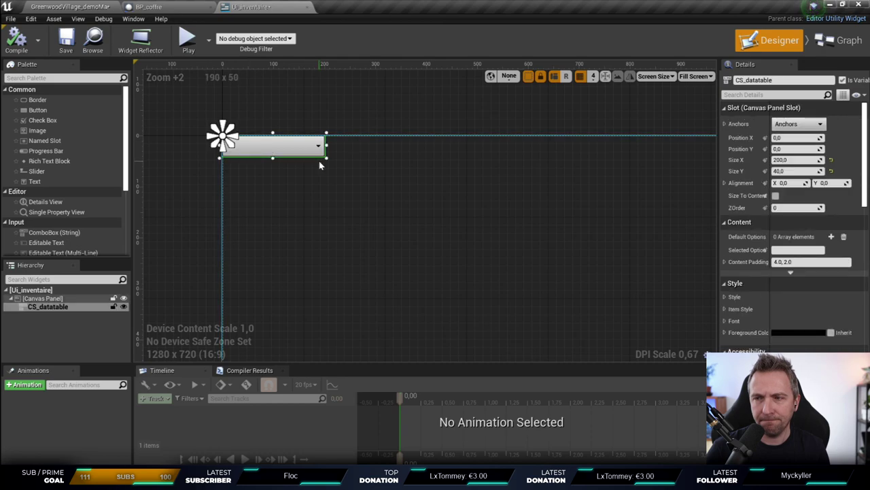
{"action": "left_click", "coordinate": [327, 164]}
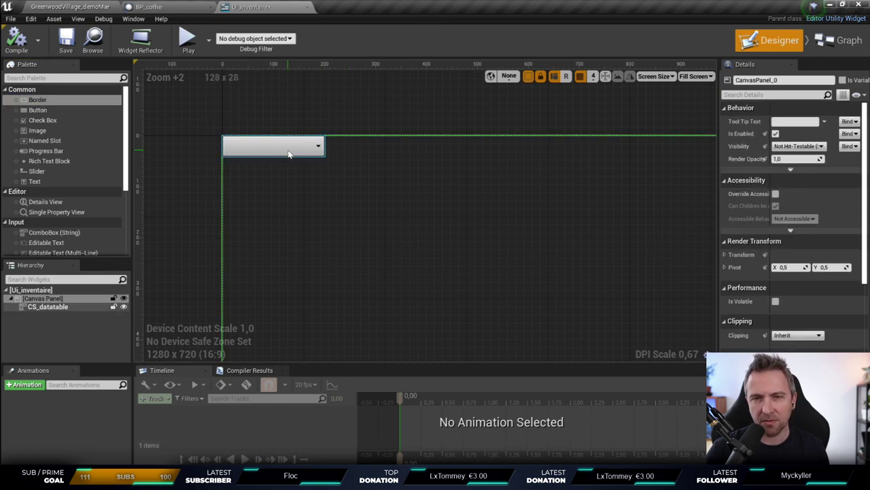
{"action": "left_click", "coordinate": [47, 306]}
{"action": "right_click", "coordinate": [48, 306]}
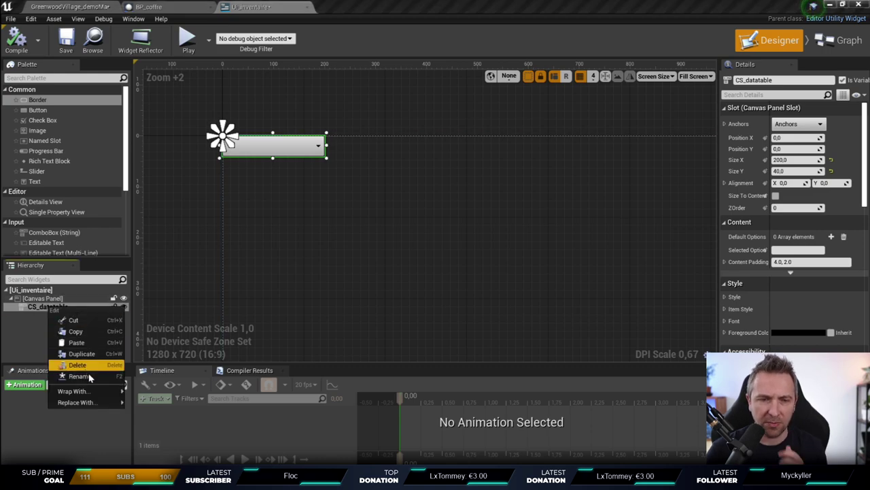
{"action": "mouse_move", "coordinate": [96, 393]}
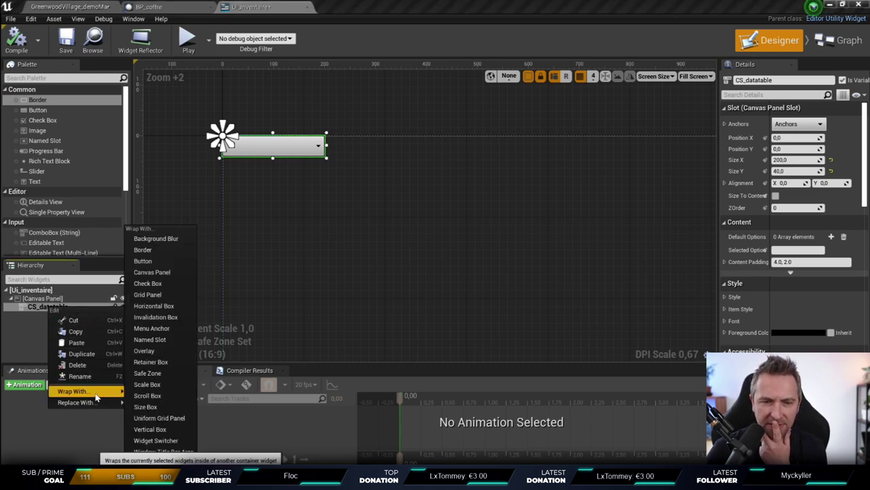
{"action": "left_click", "coordinate": [176, 310]}
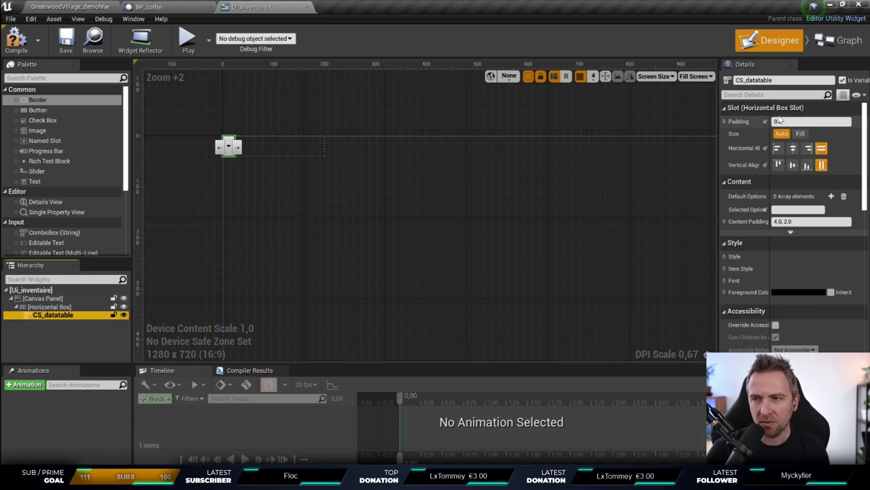
{"action": "left_click", "coordinate": [801, 134]}
{"action": "left_click", "coordinate": [423, 221]}
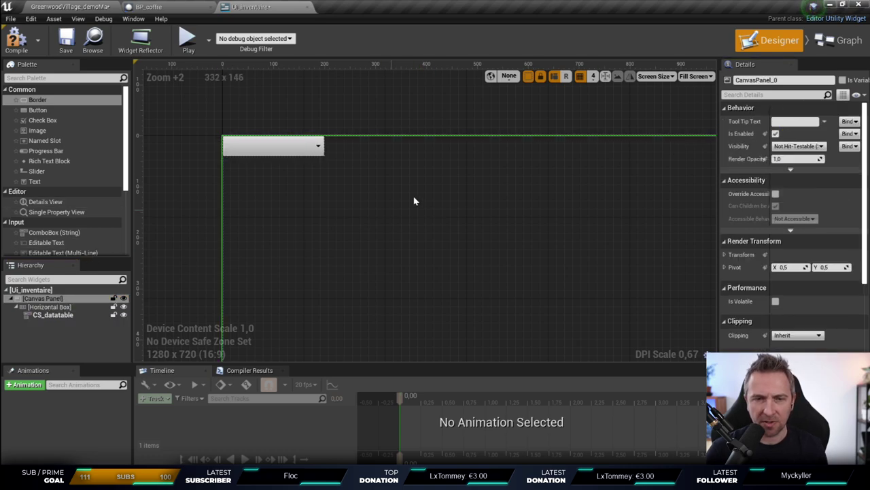
Step: Add a Button with a Text label reading OK beside the combo box
{"action": "left_click_drag", "start_coordinate": [38, 110], "coordinate": [49, 307]}
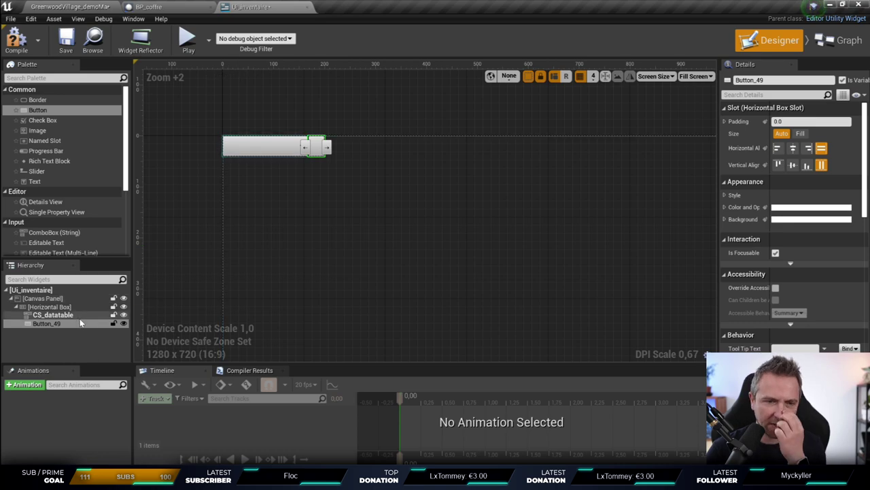
{"action": "left_click_drag", "start_coordinate": [35, 181], "coordinate": [48, 322]}
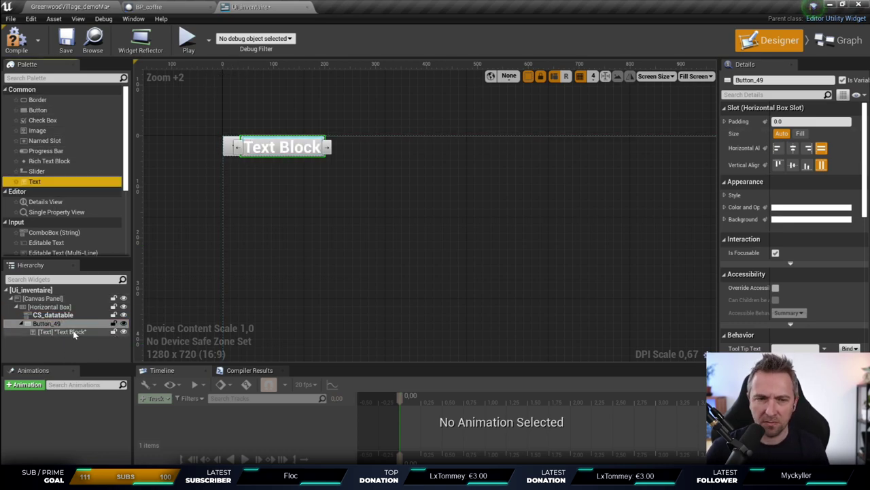
{"action": "left_click", "coordinate": [793, 182]}
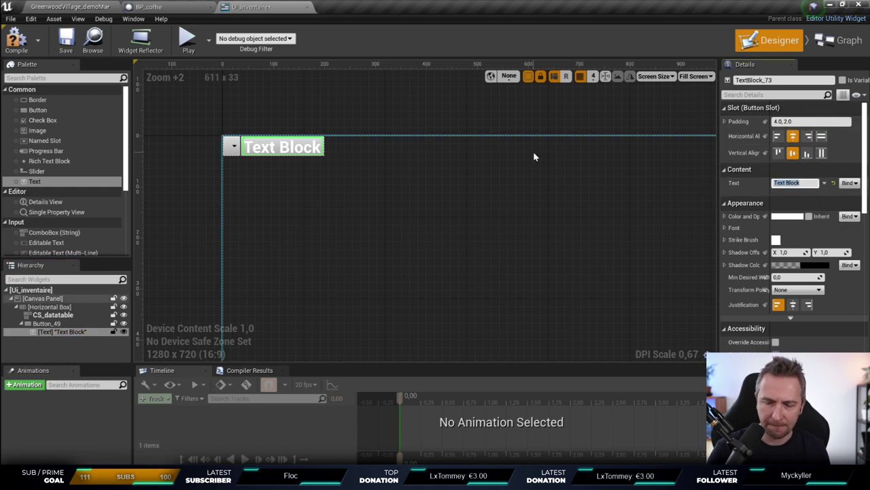
{"action": "type", "text": "OK"}
{"action": "left_click", "coordinate": [378, 170]}
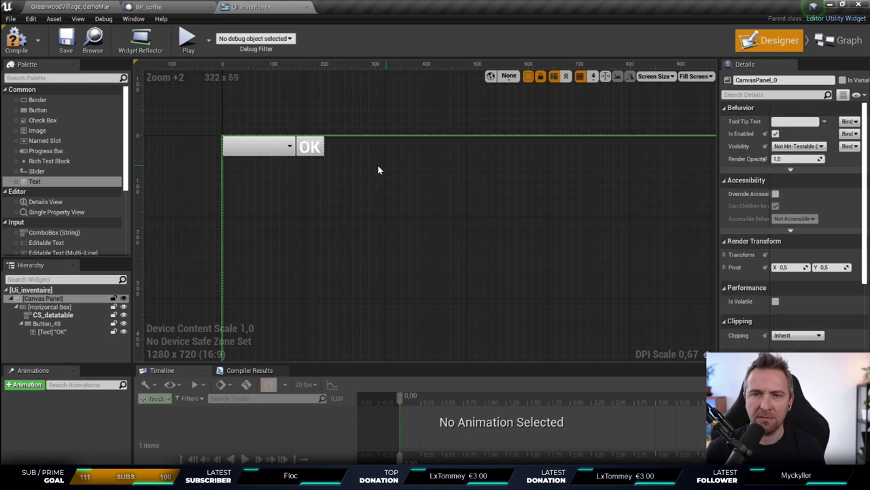
{"action": "left_click", "coordinate": [48, 306]}
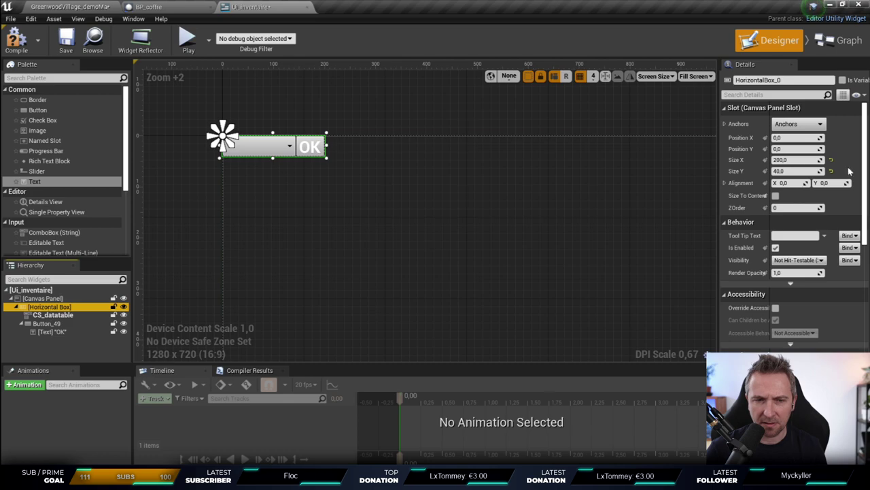
Step: Size the horizontal box to 400 by 30
{"action": "left_click", "coordinate": [816, 160]}
{"action": "type", "text": "400"}
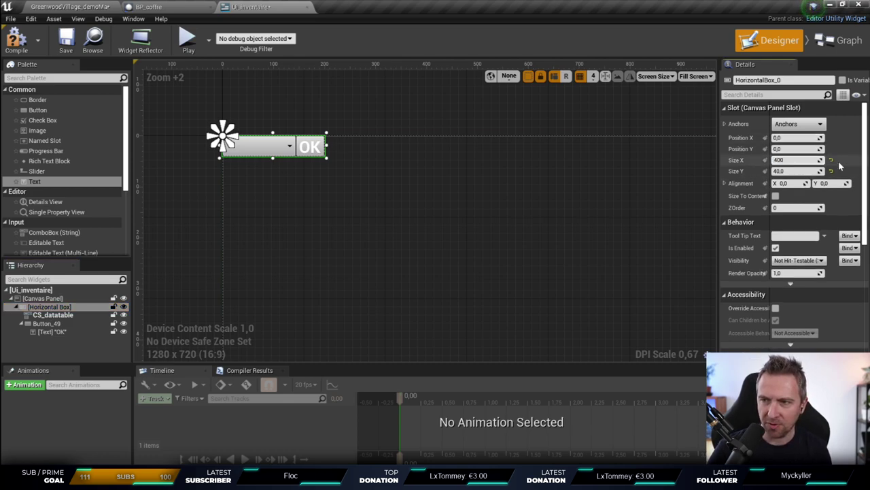
{"action": "key", "text": "Return"}
{"action": "left_click", "coordinate": [799, 171]}
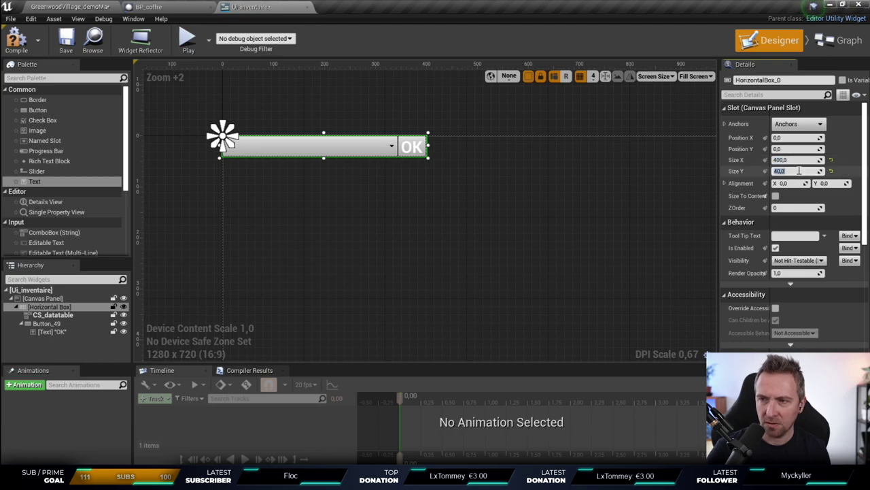
{"action": "type", "text": "30"}
{"action": "key", "text": "Return"}
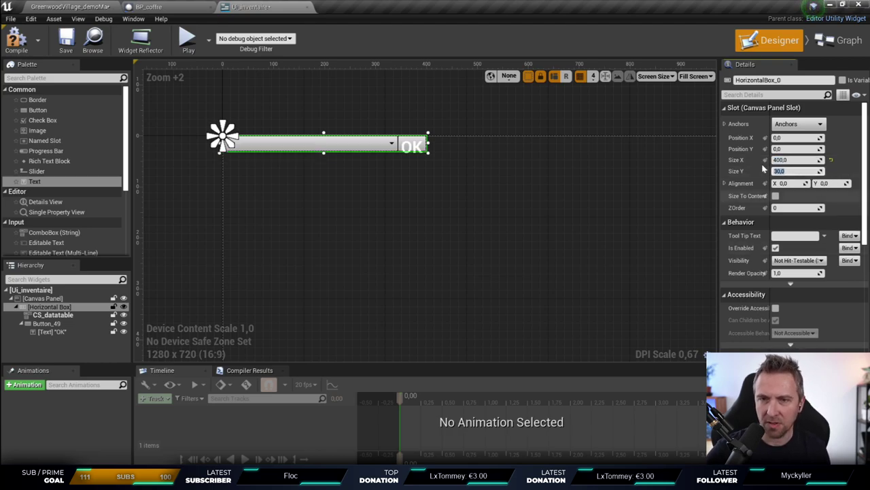
Step: Set the OK label's font size to 18
{"action": "left_click", "coordinate": [412, 146]}
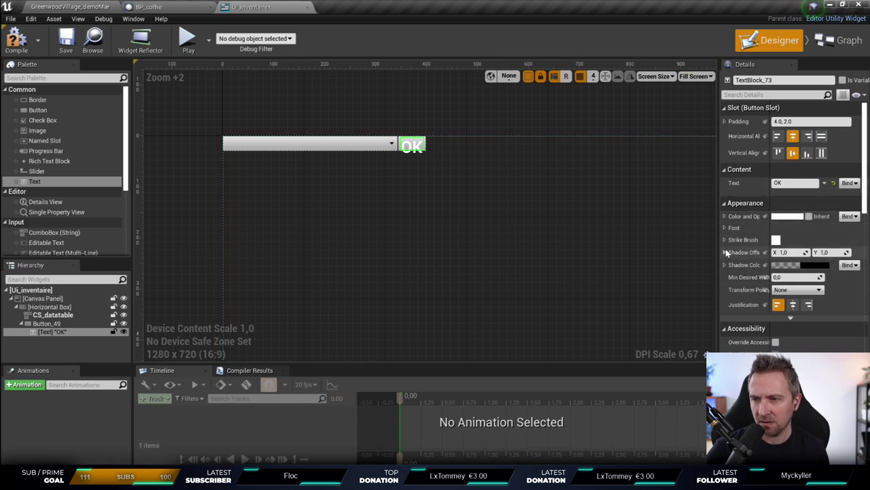
{"action": "left_click", "coordinate": [726, 227]}
{"action": "left_click", "coordinate": [792, 266]}
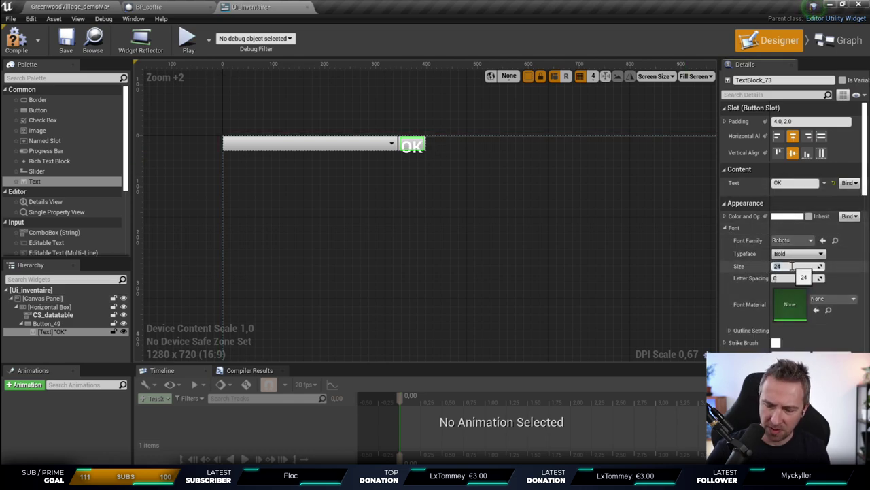
{"action": "type", "text": "18"}
{"action": "key", "text": "Return"}
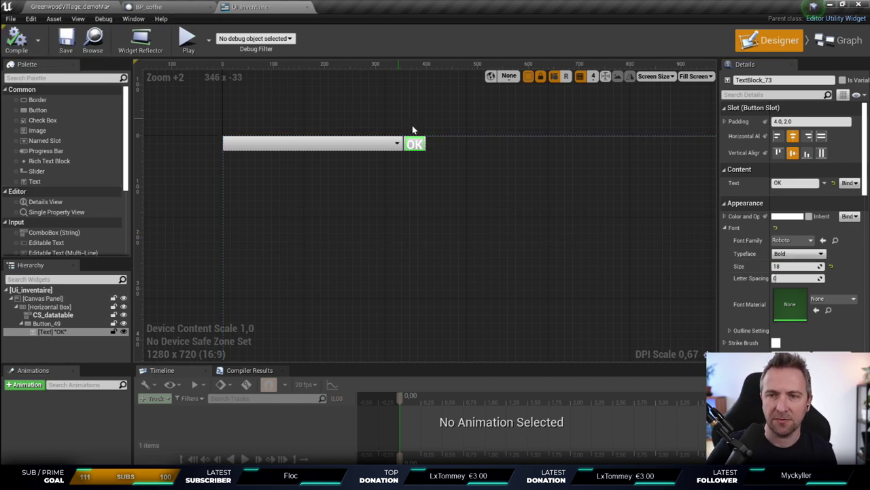
Step: Rename the button btnAdd and save the widget blueprint
{"action": "left_click", "coordinate": [95, 324]}
{"action": "left_click", "coordinate": [95, 325]}
{"action": "type", "text": "btnA"}
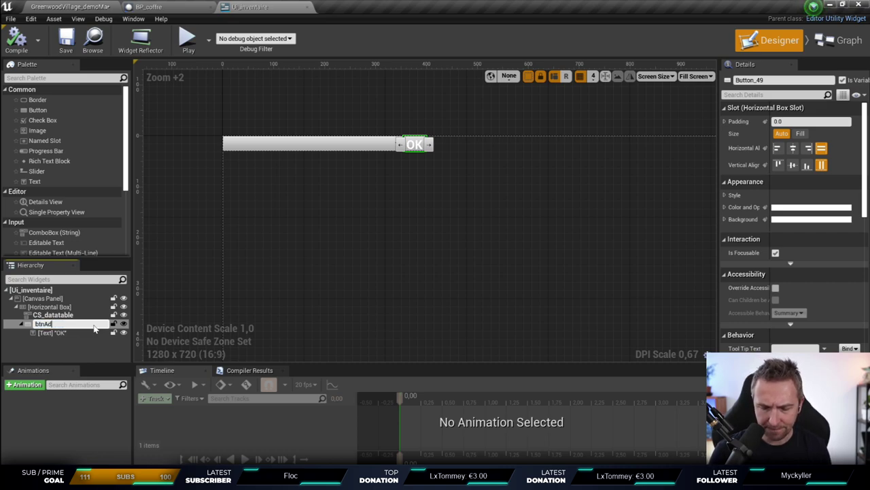
{"action": "type", "text": "d"}
{"action": "key", "text": "Return"}
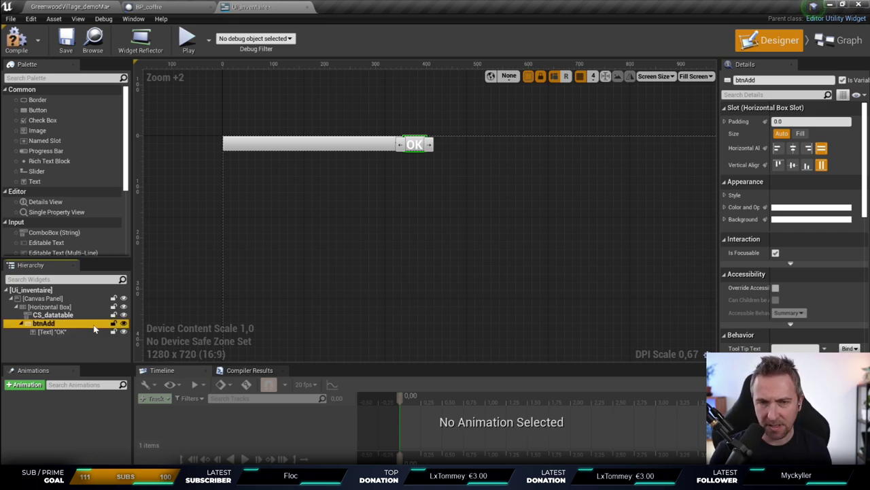
{"action": "left_click", "coordinate": [77, 46]}
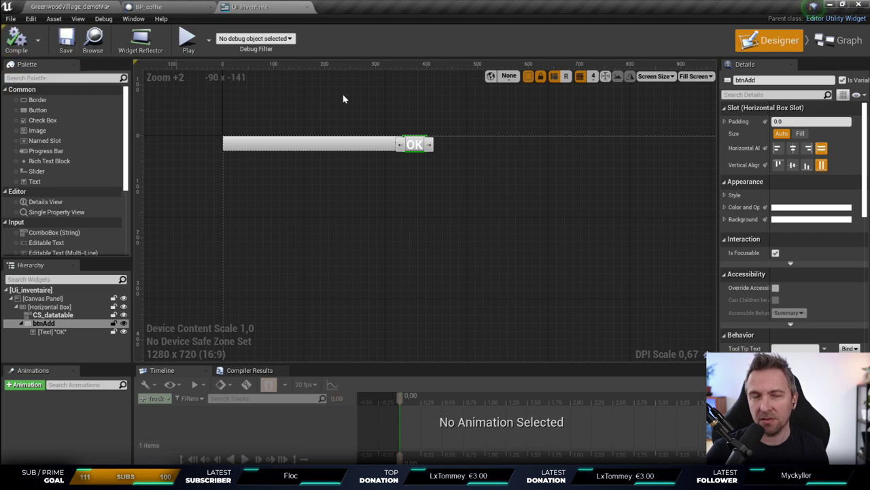
Step: Add an On Clicked (btnAdd) event from the button's Details events
{"action": "left_click", "coordinate": [842, 41]}
{"action": "left_click", "coordinate": [776, 40]}
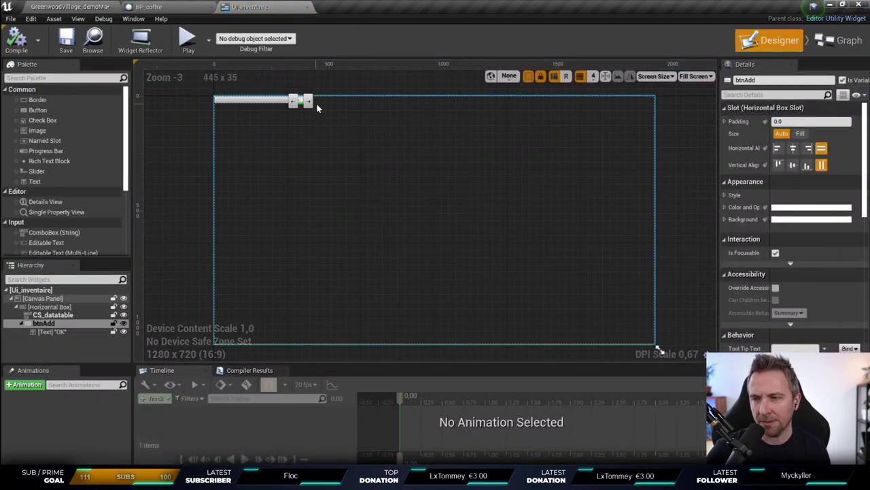
{"action": "scroll", "coordinate": [793, 252], "scroll_direction": "down", "scroll_amount": 5}
{"action": "scroll", "coordinate": [793, 252], "scroll_direction": "down", "scroll_amount": 5}
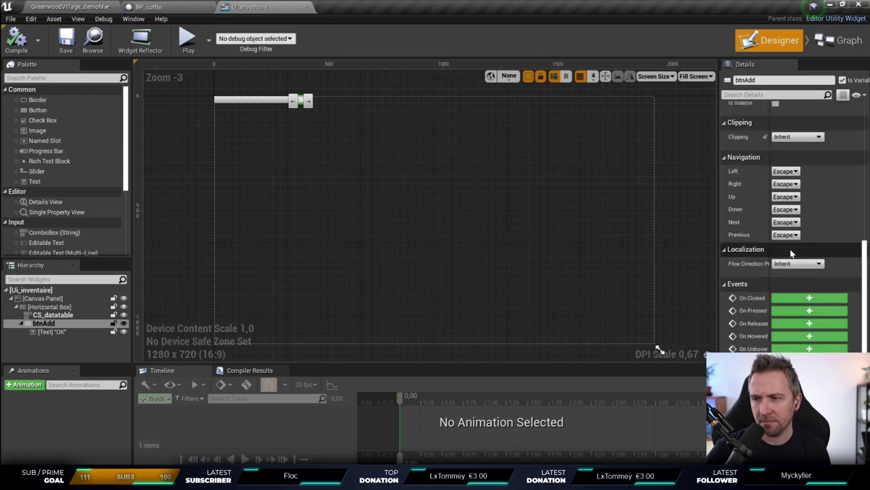
{"action": "left_click", "coordinate": [833, 310]}
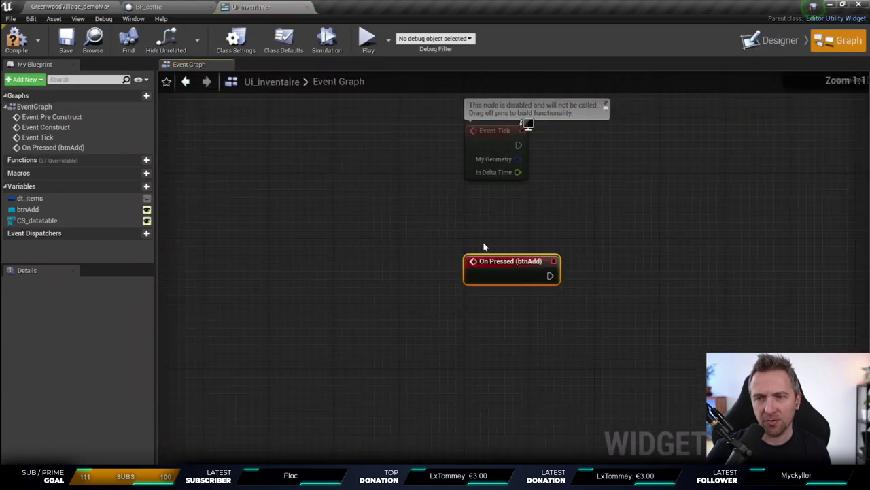
{"action": "left_click", "coordinate": [780, 40]}
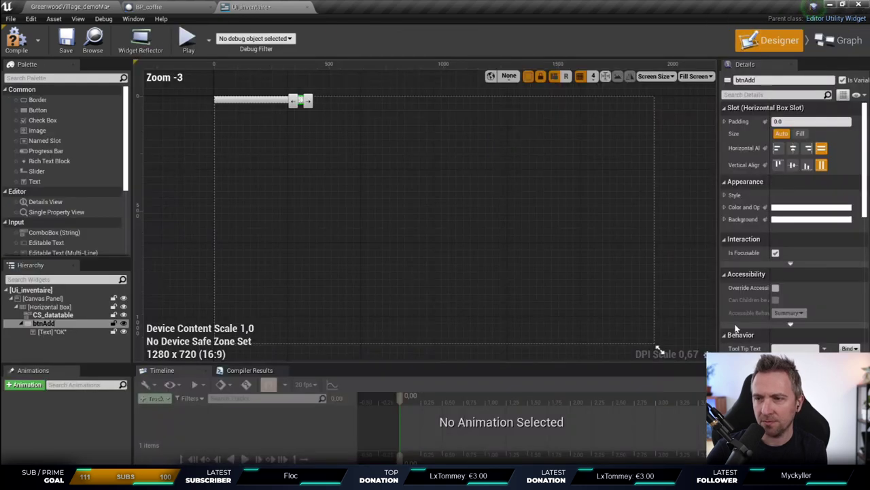
{"action": "scroll", "coordinate": [725, 287], "scroll_direction": "down", "scroll_amount": 5}
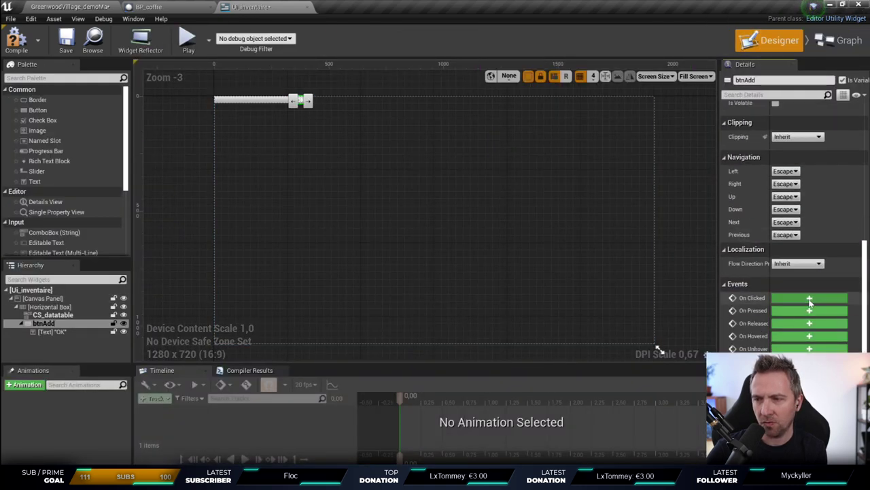
{"action": "left_click", "coordinate": [835, 299]}
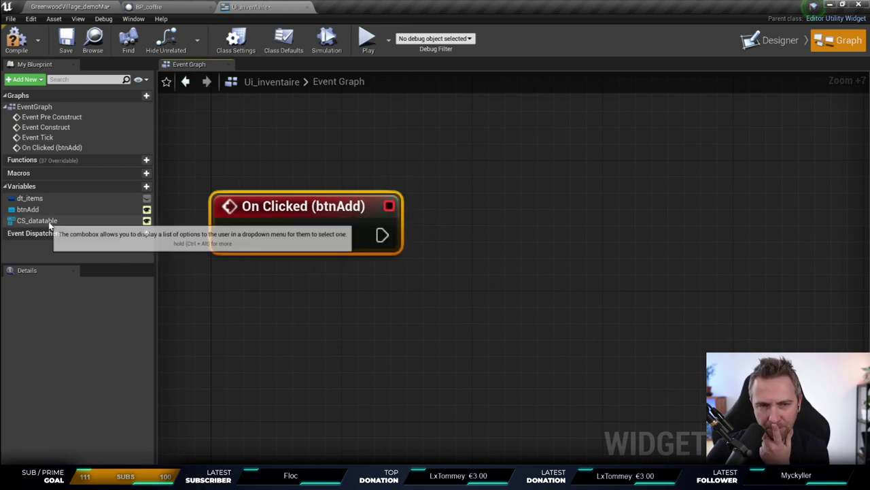
Step: Place a CS Datatable getter node in the event graph
{"action": "left_click_drag", "start_coordinate": [49, 224], "coordinate": [361, 338]}
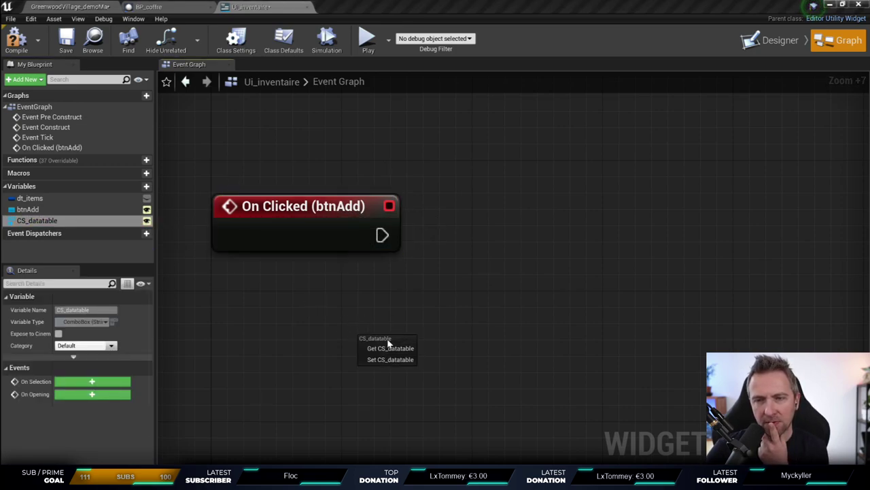
{"action": "left_click", "coordinate": [391, 347]}
{"action": "mouse_move", "coordinate": [415, 355]}
{"action": "left_mouse_down"}
{"action": "mouse_move", "coordinate": [330, 304]}
{"action": "mouse_move", "coordinate": [313, 304]}
{"action": "left_mouse_up"}
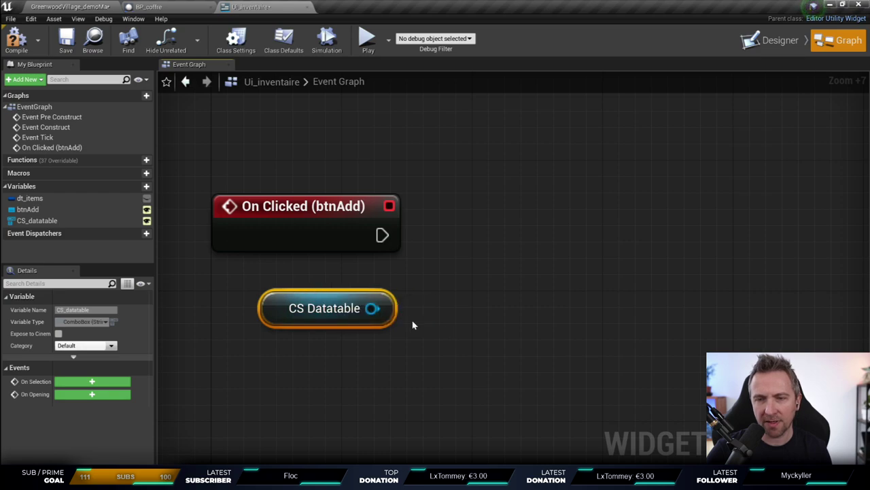
Step: Wire a Get Selected Option node from CS Datatable and arrange it near On Clicked
{"action": "left_click_drag", "start_coordinate": [371, 308], "coordinate": [462, 326]}
{"action": "type", "text": "get"}
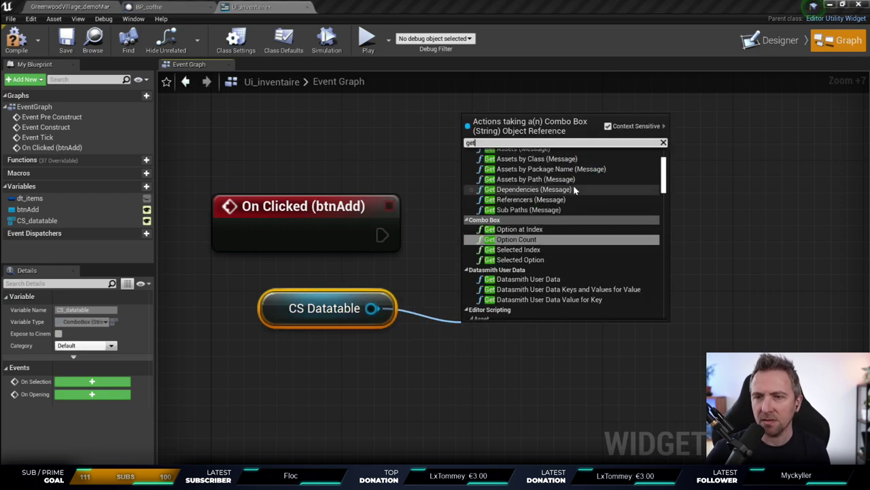
{"action": "left_click", "coordinate": [559, 260]}
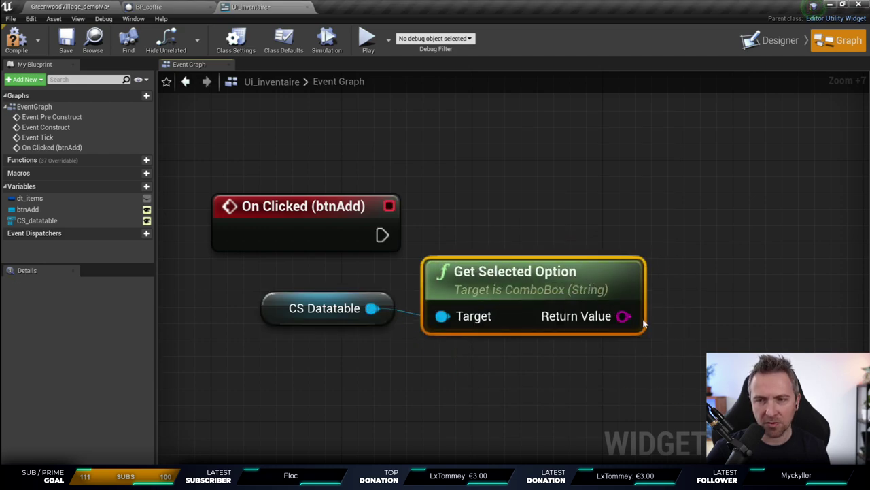
{"action": "left_click_drag", "start_coordinate": [321, 212], "coordinate": [549, 163]}
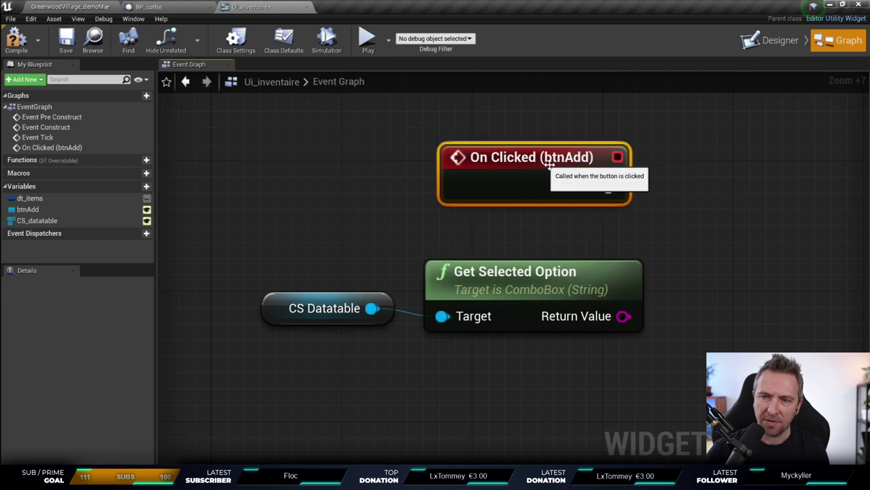
{"action": "right_click_drag", "start_coordinate": [495, 239], "coordinate": [323, 258]}
{"action": "right_click_drag", "start_coordinate": [388, 198], "coordinate": [482, 201]}
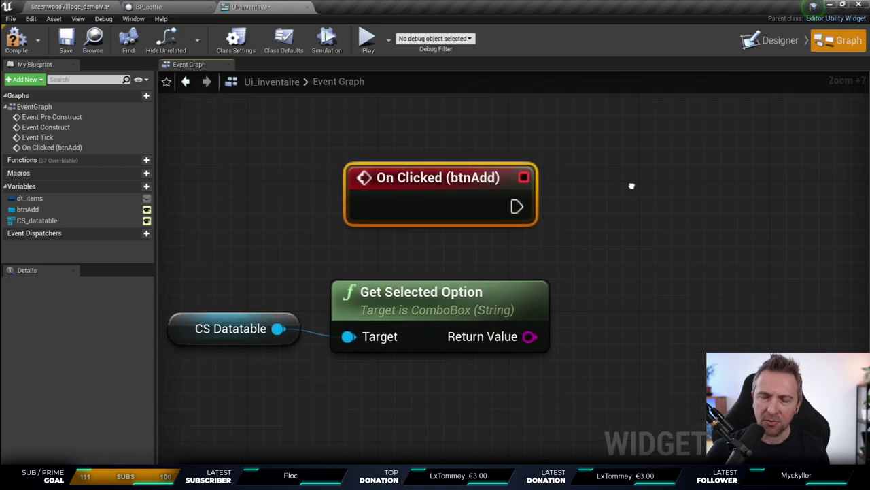
{"action": "left_click_drag", "start_coordinate": [260, 314], "coordinate": [270, 332]}
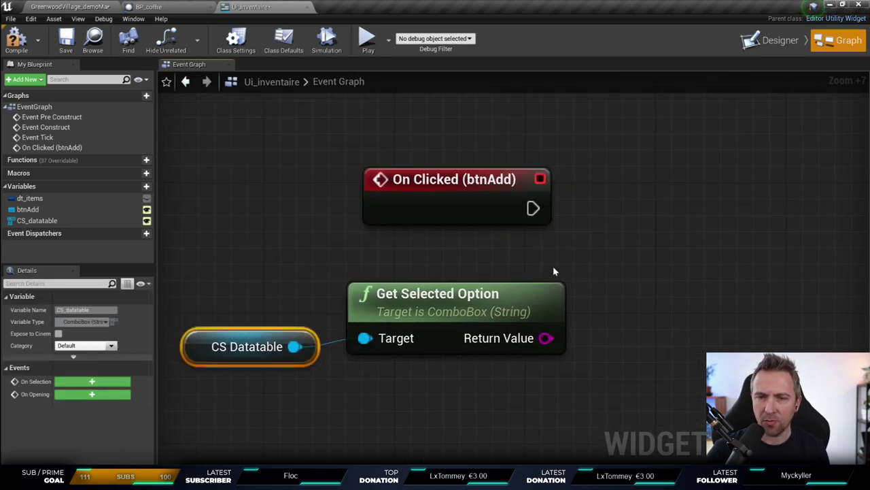
Step: Add a Get Selected Actors node by searching 'get selected actor'
{"action": "right_click", "coordinate": [621, 232]}
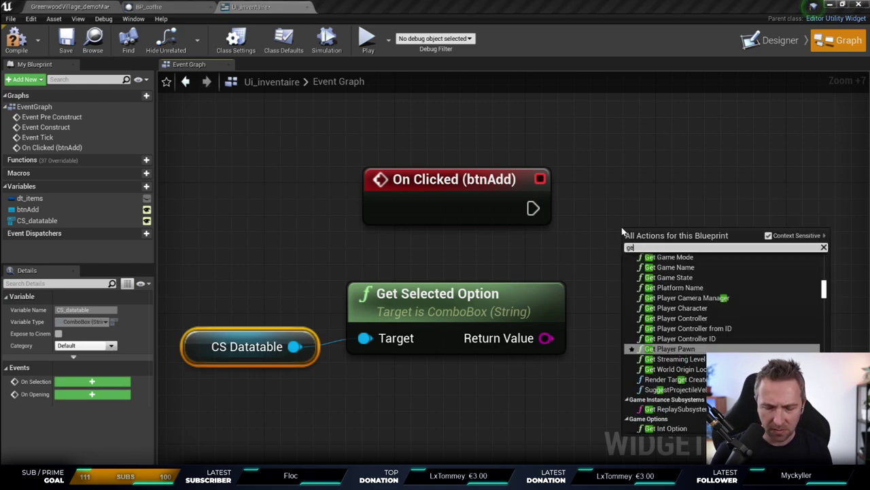
{"action": "type", "text": "get selected actor"}
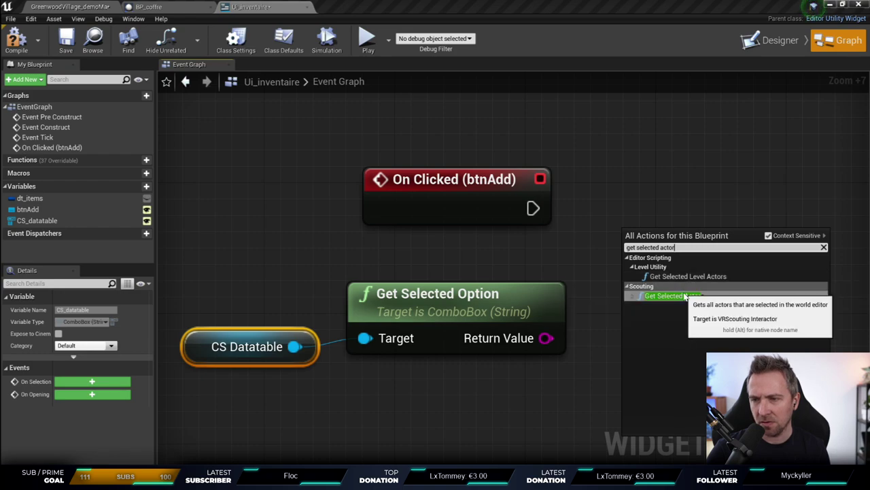
{"action": "left_click", "coordinate": [686, 297]}
{"action": "left_click", "coordinate": [708, 314]}
Step: Place Get Selected Actors beside On Clicked (btnAdd) and wire the event's exec into it
{"action": "right_click_drag", "start_coordinate": [612, 301], "coordinate": [452, 252]}
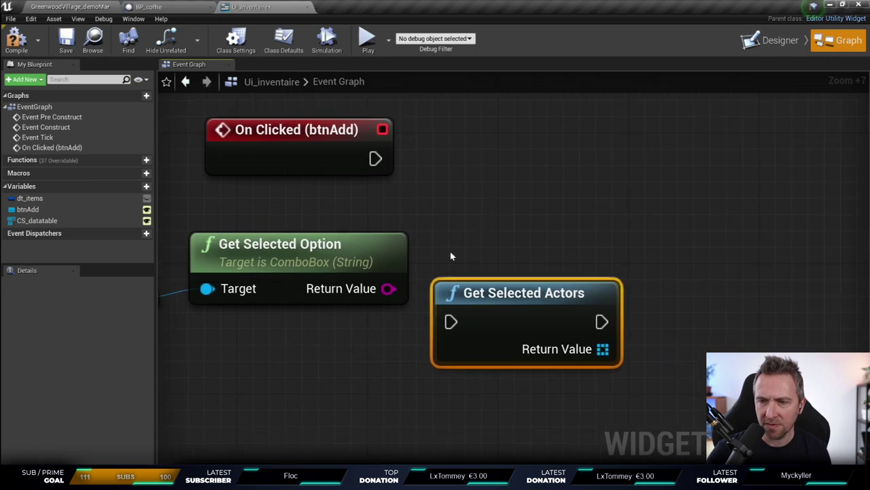
{"action": "left_click_drag", "start_coordinate": [521, 283], "coordinate": [570, 231]}
{"action": "right_click_drag", "start_coordinate": [414, 221], "coordinate": [482, 216]}
{"action": "scroll", "coordinate": [483, 215], "scroll_direction": "down", "scroll_amount": 4}
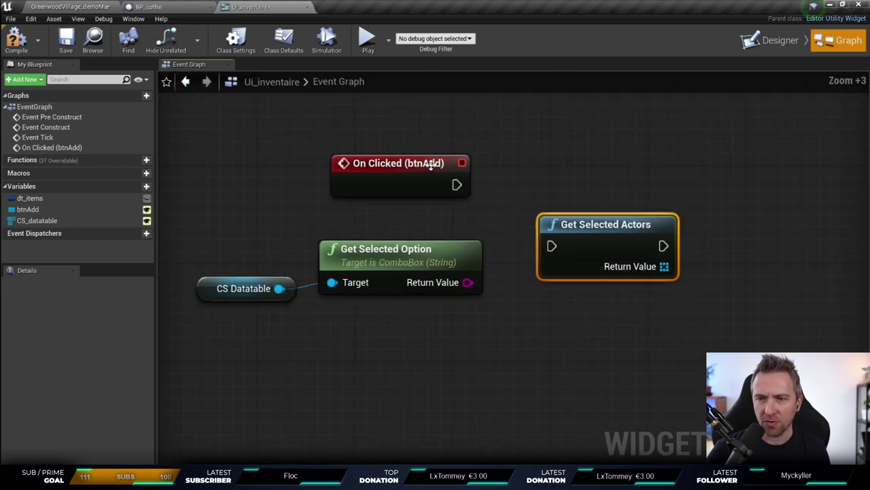
{"action": "left_click_drag", "start_coordinate": [426, 161], "coordinate": [412, 102]}
{"action": "left_click_drag", "start_coordinate": [551, 224], "coordinate": [536, 148]}
{"action": "right_click_drag", "start_coordinate": [537, 147], "coordinate": [536, 220]}
{"action": "left_click_drag", "start_coordinate": [571, 229], "coordinate": [593, 216]}
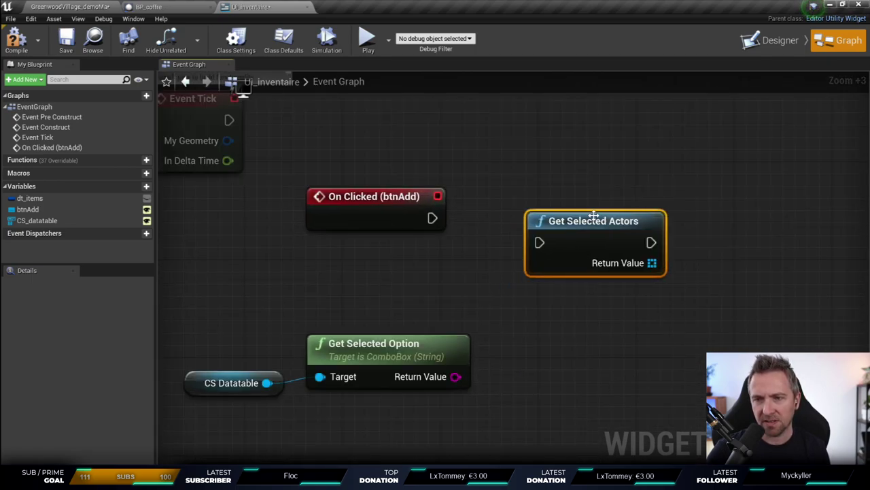
{"action": "mouse_move", "coordinate": [430, 217]}
{"action": "left_mouse_down"}
{"action": "mouse_move", "coordinate": [540, 242]}
{"action": "mouse_move", "coordinate": [541, 207]}
{"action": "left_mouse_up"}
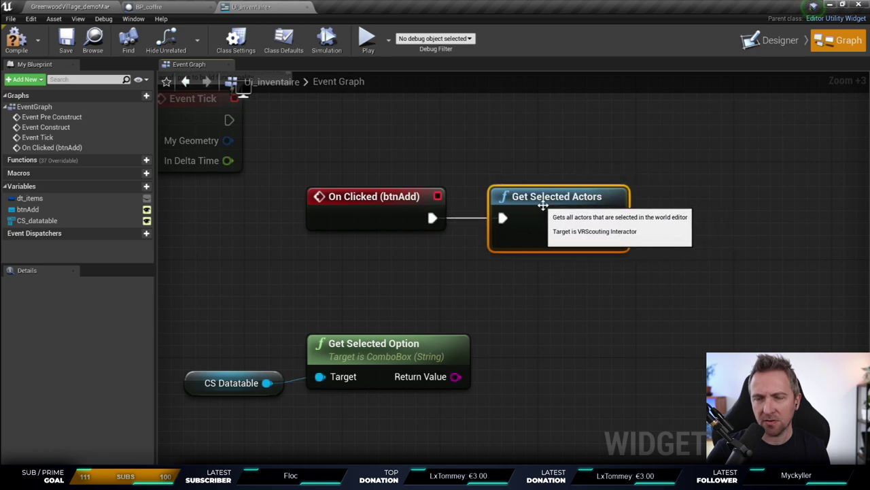
{"action": "right_click_drag", "start_coordinate": [420, 347], "coordinate": [393, 347]}
Step: Move the CS Datatable and Get Selected Option nodes up and left, out of the way
{"action": "left_click_drag", "start_coordinate": [388, 310], "coordinate": [204, 408]}
{"action": "left_click_drag", "start_coordinate": [424, 336], "coordinate": [399, 234]}
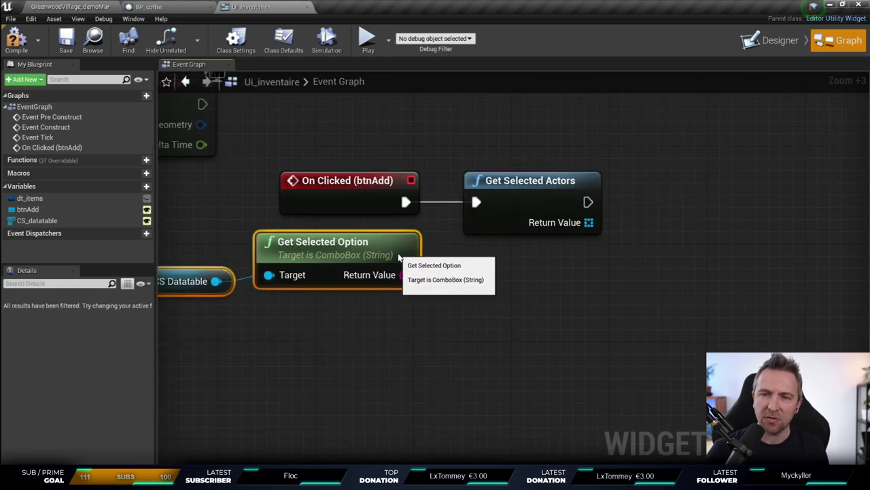
{"action": "left_click", "coordinate": [531, 270]}
{"action": "right_click_drag", "start_coordinate": [530, 270], "coordinate": [569, 312]}
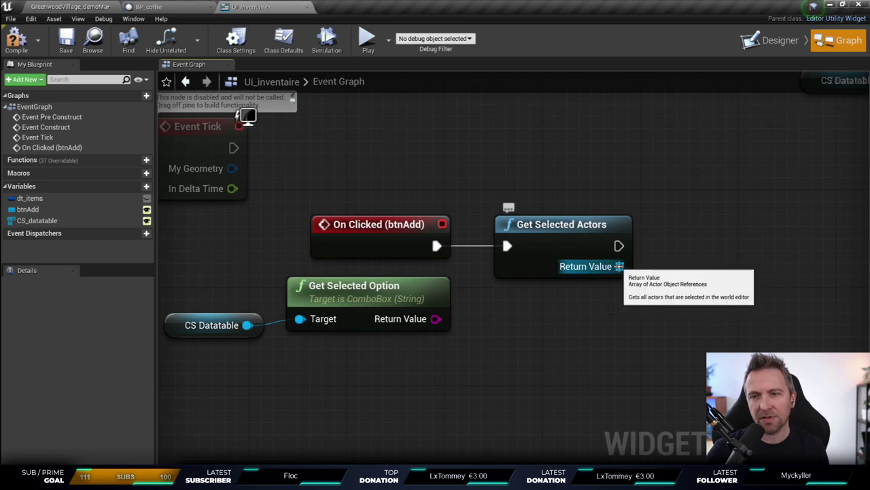
{"action": "mouse_move", "coordinate": [620, 266]}
{"action": "left_mouse_down"}
{"action": "mouse_move", "coordinate": [650, 289]}
{"action": "mouse_move", "coordinate": [650, 298]}
{"action": "left_mouse_up"}
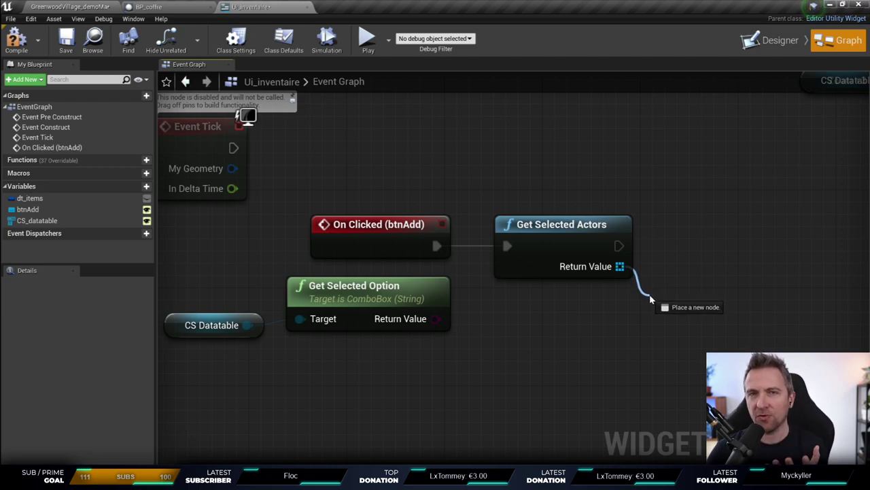
Step: Add a Get (a copy) node on the selected-actors array, undoing the mistaken Array Bounds node
{"action": "left_click_drag", "start_coordinate": [650, 299], "coordinate": [654, 293]}
{"action": "type", "text": "get"}
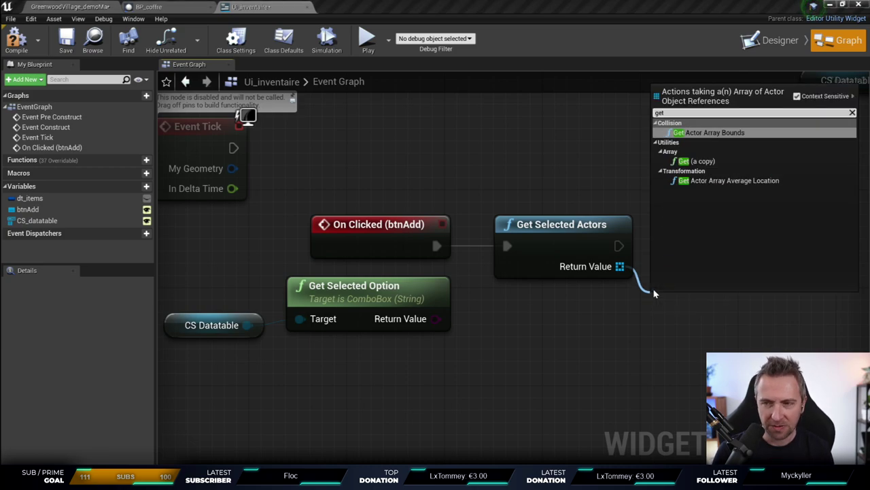
{"action": "key", "text": "Return"}
{"action": "key", "text": "ctrl+z"}
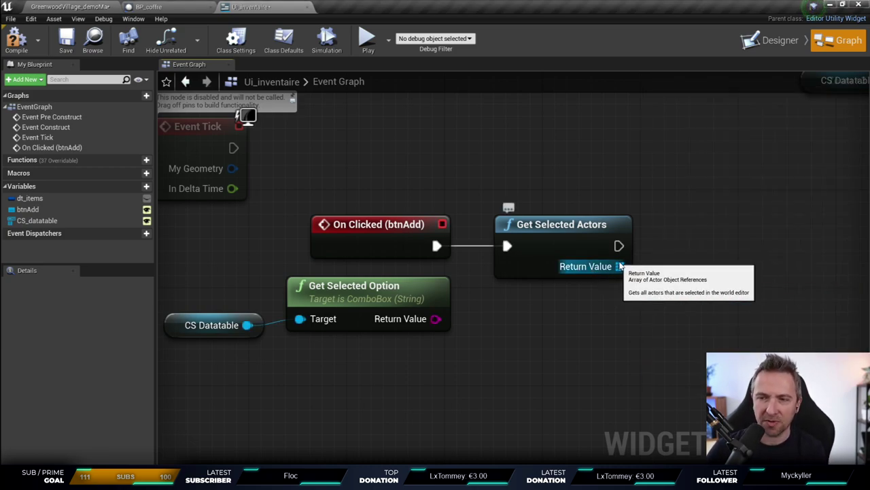
{"action": "left_click_drag", "start_coordinate": [620, 266], "coordinate": [659, 270]}
{"action": "type", "text": "get"}
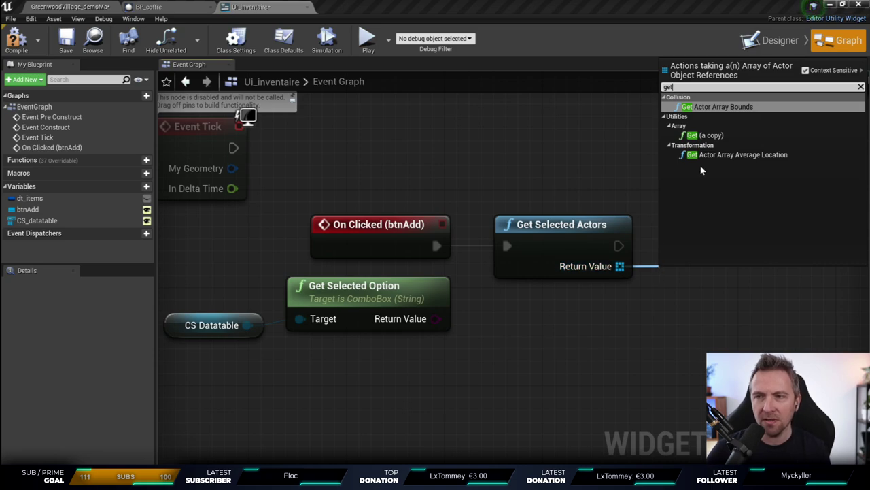
{"action": "left_click", "coordinate": [722, 136]}
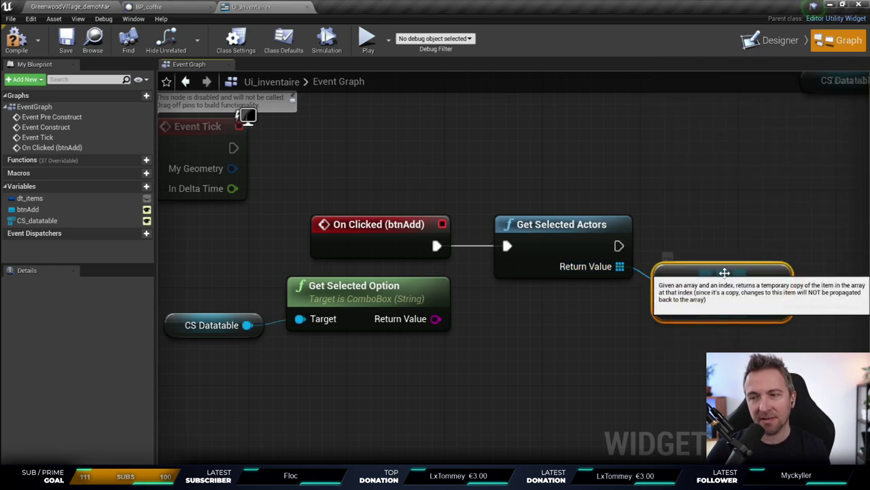
Step: Nudge the GET node left and move the CS Datatable and Get Selected Option nodes down and right
{"action": "right_click", "coordinate": [776, 294]}
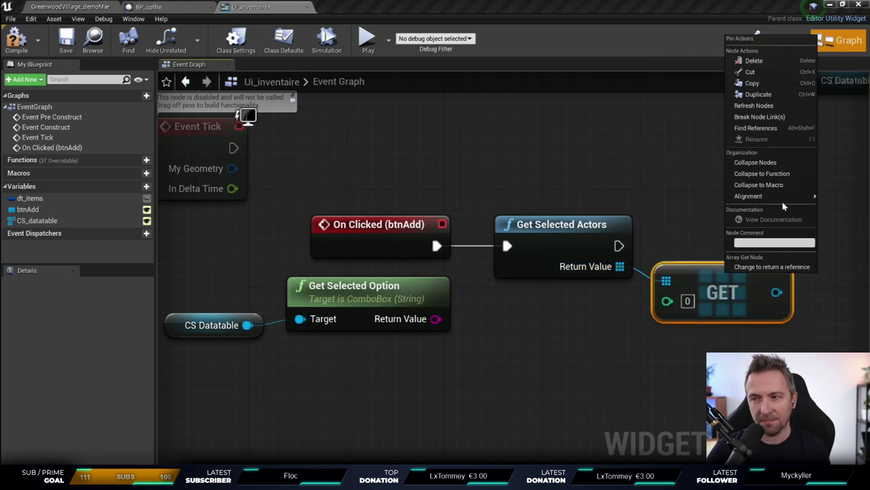
{"action": "left_click", "coordinate": [739, 281]}
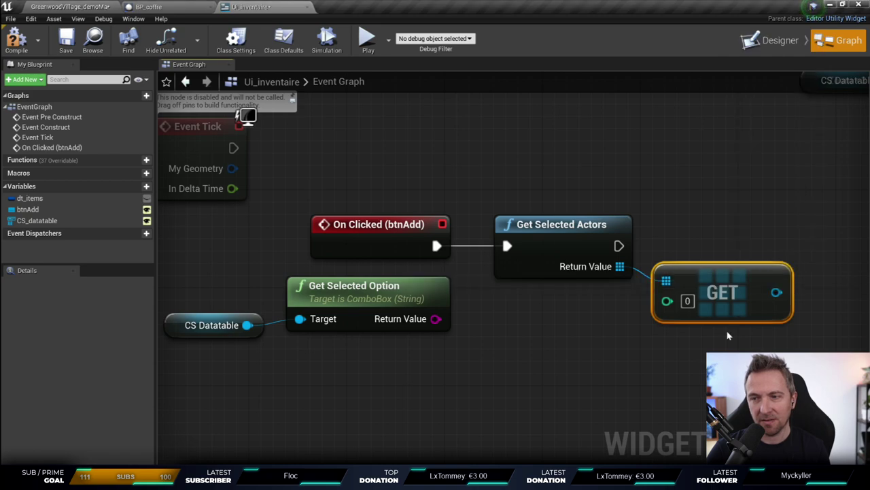
{"action": "left_click_drag", "start_coordinate": [739, 280], "coordinate": [722, 278]}
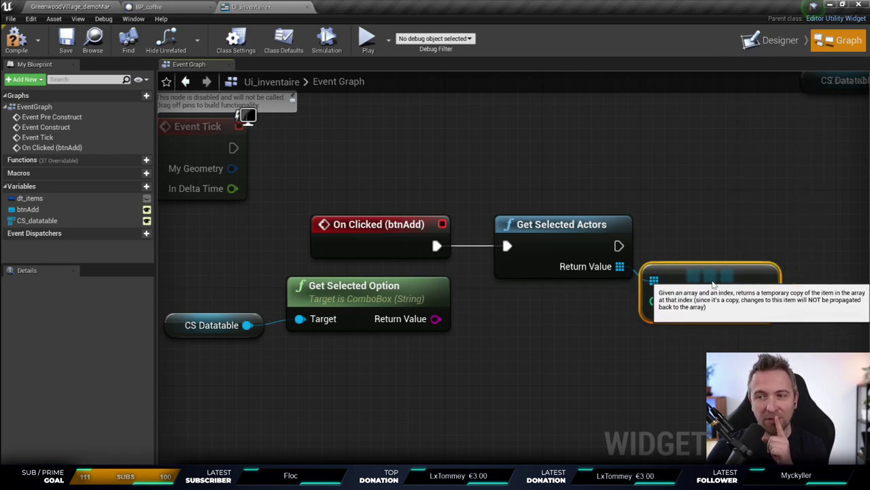
{"action": "right_click_drag", "start_coordinate": [723, 277], "coordinate": [686, 274]}
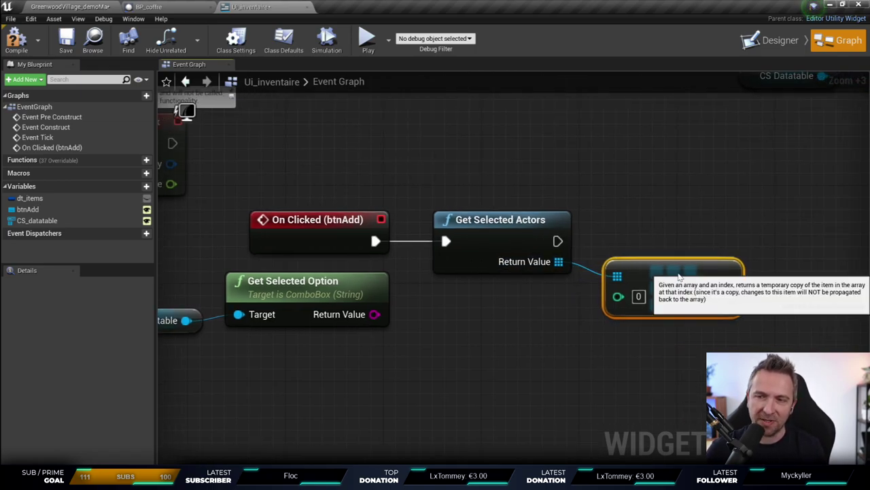
{"action": "scroll", "coordinate": [547, 239], "scroll_direction": "down", "scroll_amount": 4}
{"action": "right_click_drag", "start_coordinate": [548, 239], "coordinate": [544, 198]}
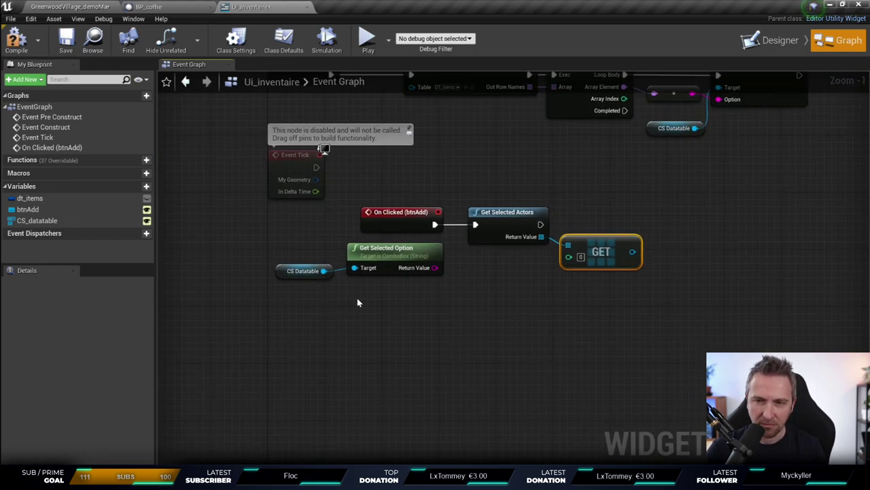
{"action": "left_click_drag", "start_coordinate": [249, 273], "coordinate": [452, 277]}
{"action": "left_click_drag", "start_coordinate": [408, 258], "coordinate": [516, 308]}
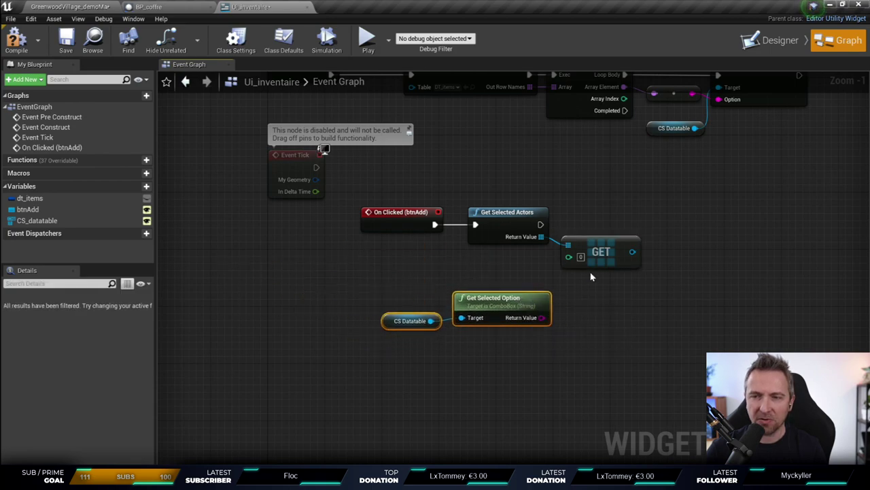
{"action": "right_click_drag", "start_coordinate": [590, 272], "coordinate": [514, 288]}
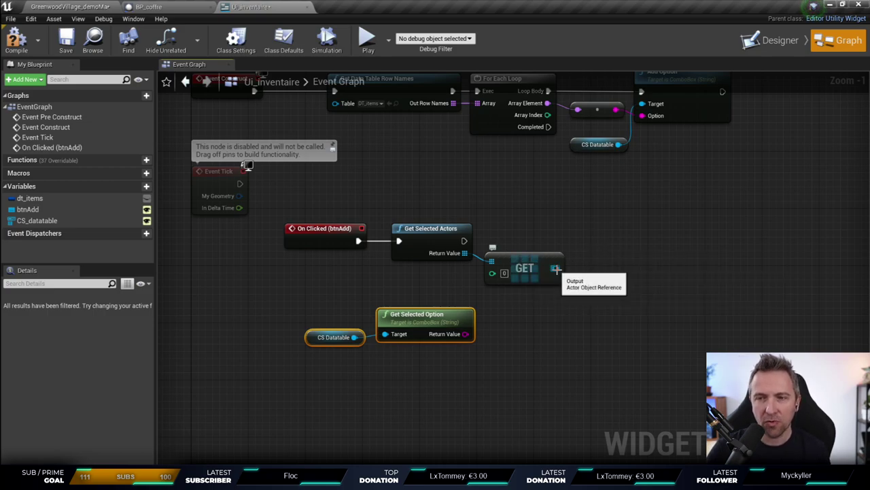
Step: Add a Cast To BP_item node fed by the GET output, searching 'cast item'
{"action": "left_click_drag", "start_coordinate": [556, 269], "coordinate": [610, 268]}
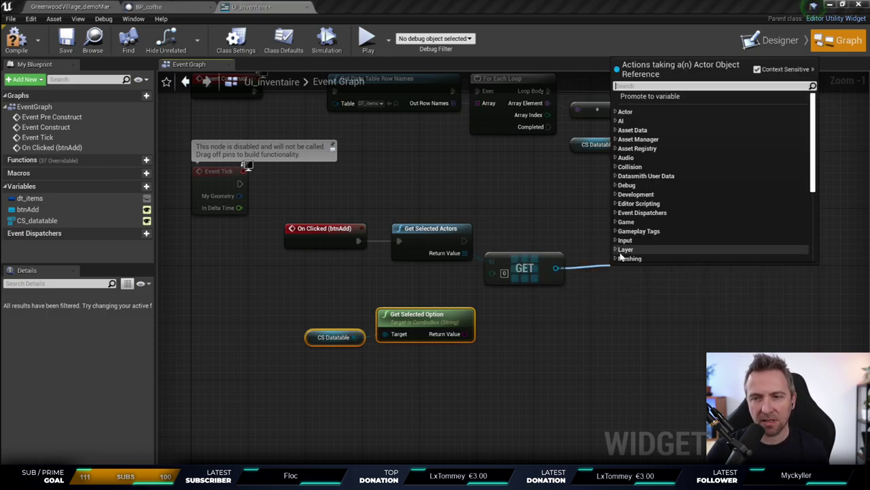
{"action": "type", "text": "c"}
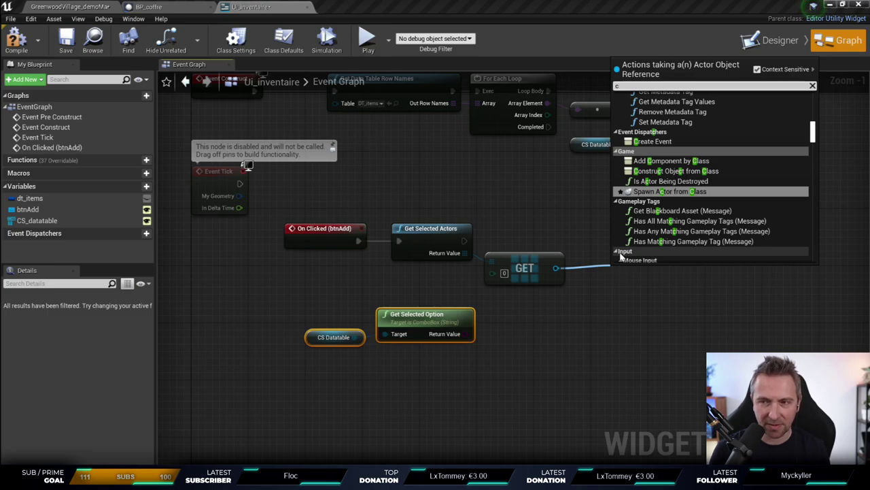
{"action": "type", "text": "a"}
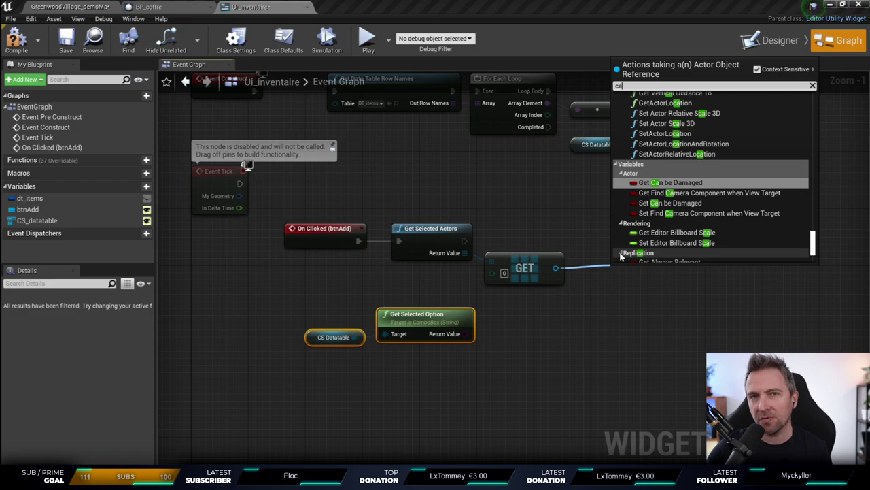
{"action": "type", "text": "ca"}
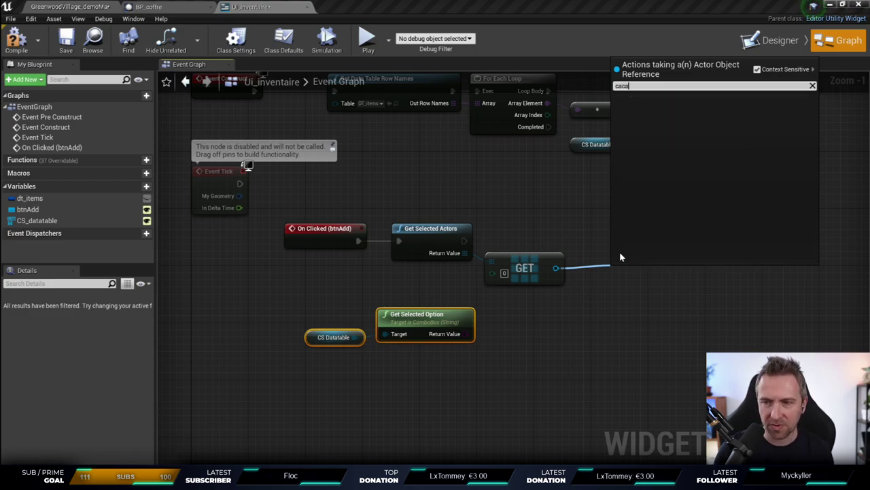
{"action": "key", "text": "Home"}
{"action": "key", "text": "Delete"}
{"action": "key", "text": "Delete"}
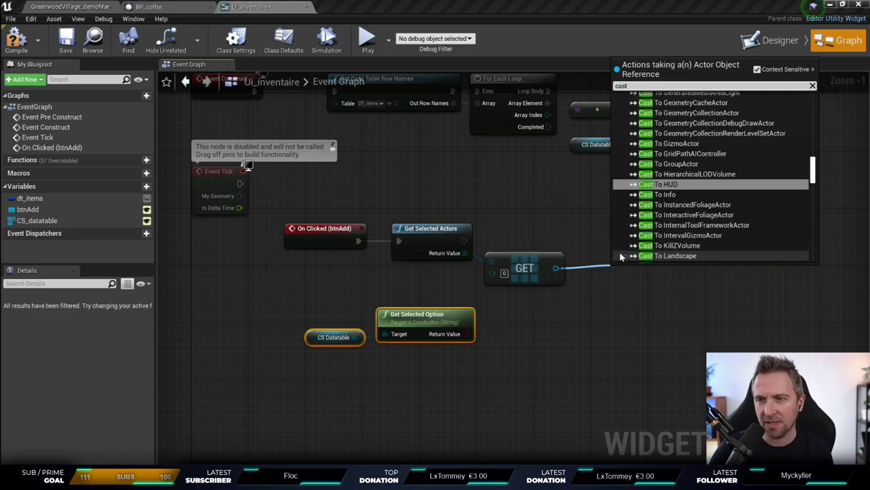
{"action": "scroll", "coordinate": [676, 205], "scroll_direction": "up", "scroll_amount": 10}
{"action": "scroll", "coordinate": [682, 206], "scroll_direction": "up", "scroll_amount": 5}
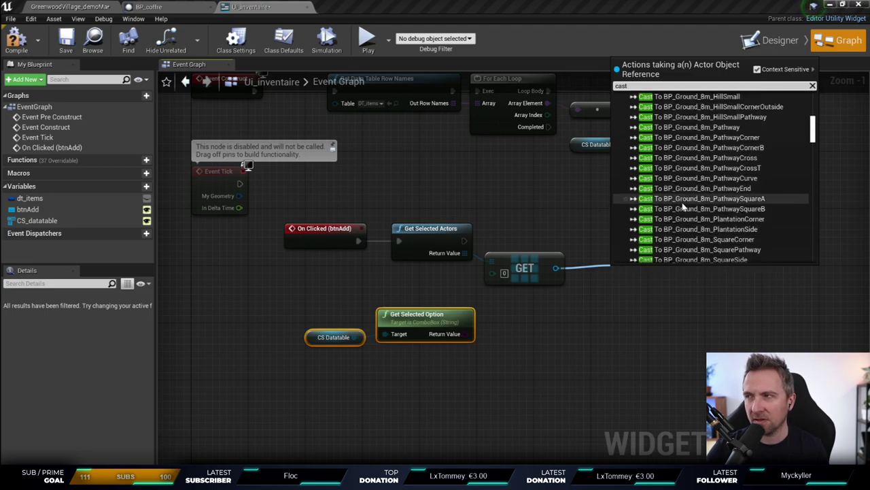
{"action": "scroll", "coordinate": [683, 208], "scroll_direction": "down", "scroll_amount": 5}
{"action": "type", "text": "item"}
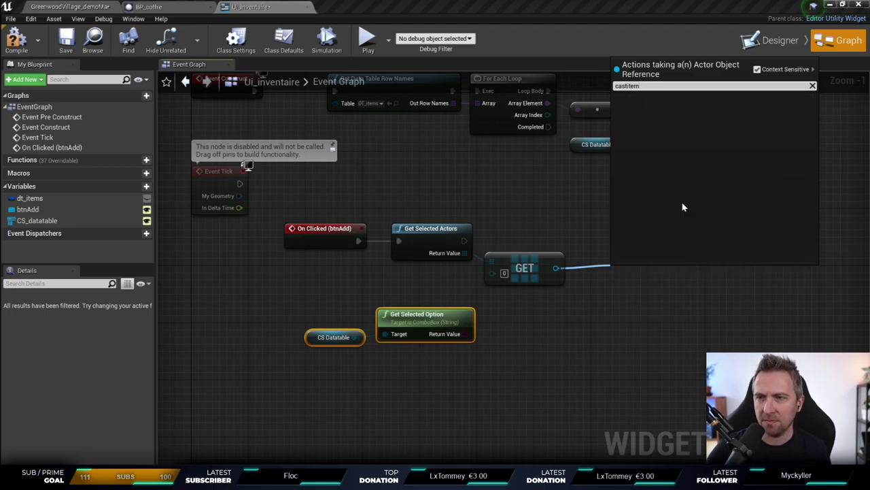
{"action": "key", "text": "BackSpace"}
{"action": "key", "text": "BackSpace"}
{"action": "key", "text": "BackSpace"}
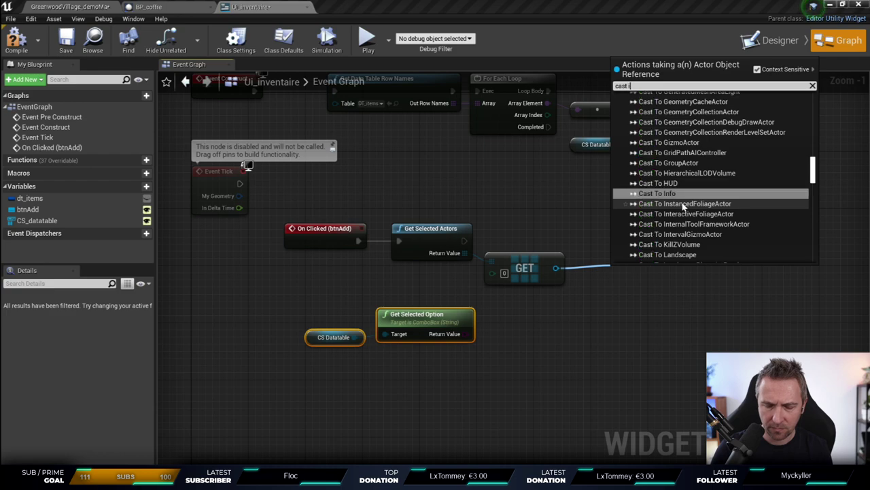
{"action": "type", "text": "t item"}
{"action": "left_click", "coordinate": [685, 115]}
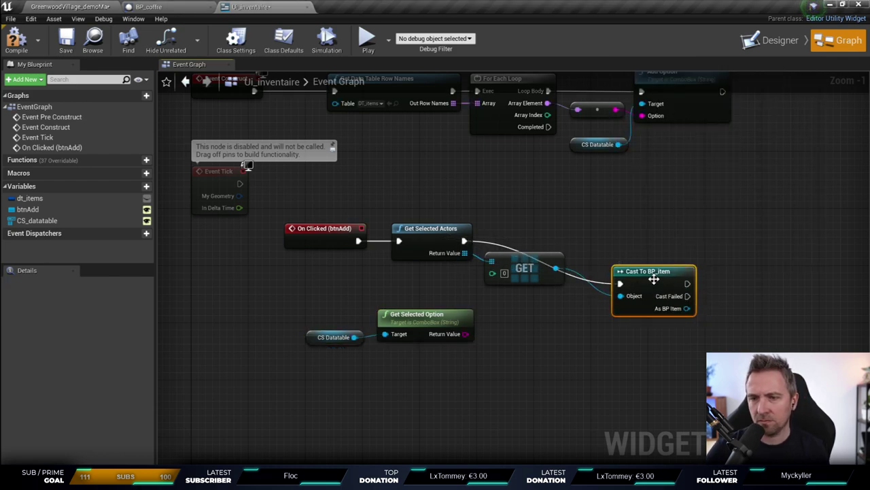
Step: Line the cast up with Get Selected Actors and move the combo box nodes beneath it
{"action": "left_click_drag", "start_coordinate": [653, 279], "coordinate": [618, 236]}
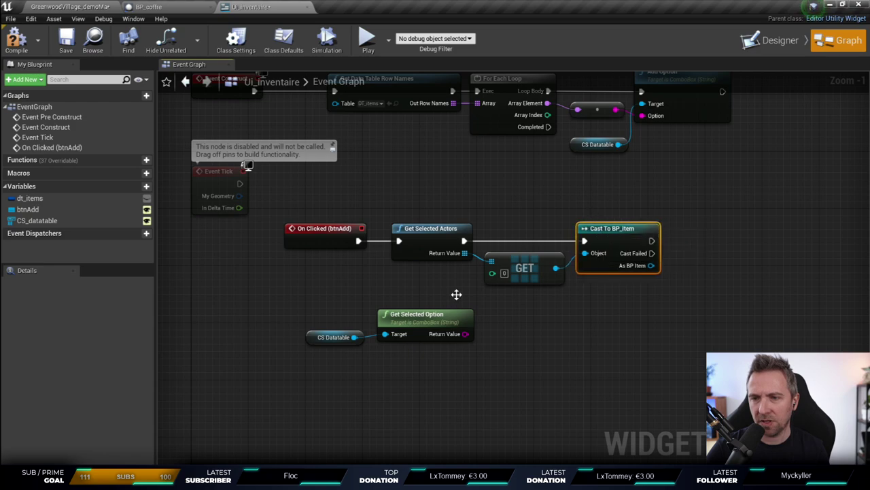
{"action": "left_click_drag", "start_coordinate": [456, 294], "coordinate": [302, 345]}
{"action": "left_click_drag", "start_coordinate": [422, 314], "coordinate": [606, 300]}
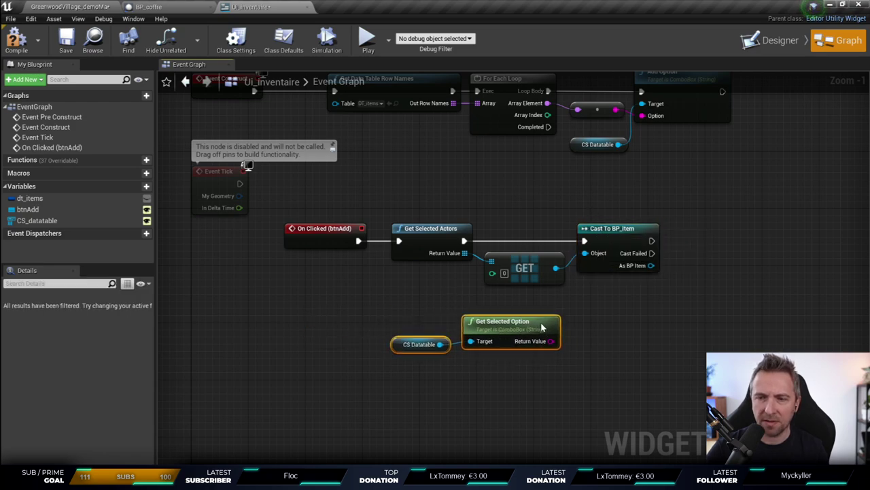
{"action": "left_click", "coordinate": [695, 276]}
{"action": "scroll", "coordinate": [680, 269], "scroll_direction": "up", "scroll_amount": 1}
{"action": "scroll", "coordinate": [660, 262], "scroll_direction": "up", "scroll_amount": 1}
{"action": "scroll", "coordinate": [639, 251], "scroll_direction": "up", "scroll_amount": 2}
{"action": "scroll", "coordinate": [619, 238], "scroll_direction": "up", "scroll_amount": 1}
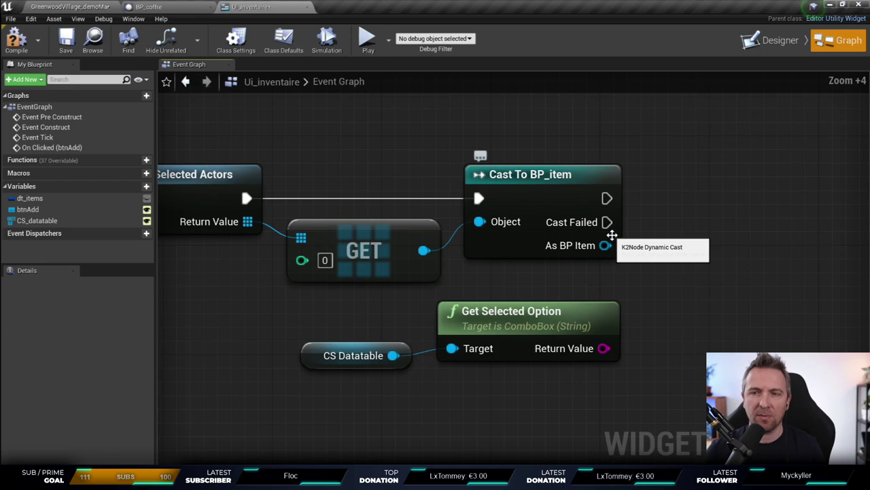
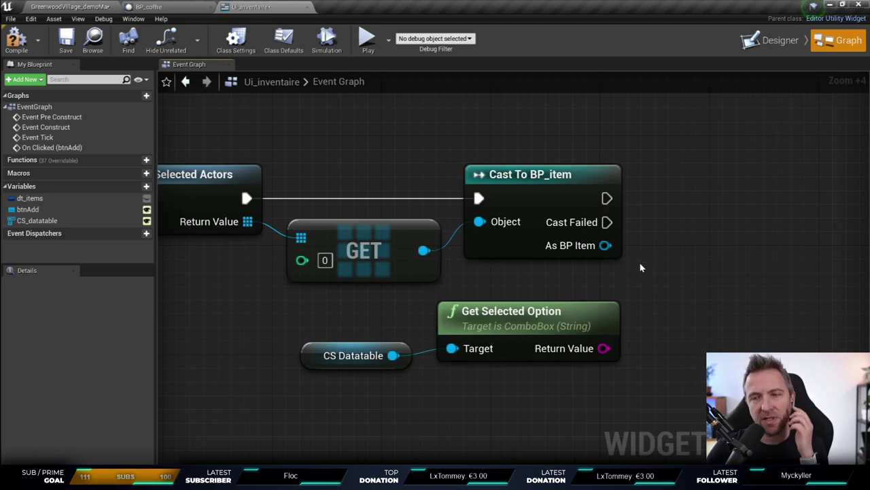
Step: Search 'get bpa' from As BP Item, cancel without adding, and switch to the GreenwoodVillage level editor
{"action": "right_click_drag", "start_coordinate": [650, 274], "coordinate": [694, 285]}
{"action": "scroll", "coordinate": [687, 289], "scroll_direction": "down", "scroll_amount": 3}
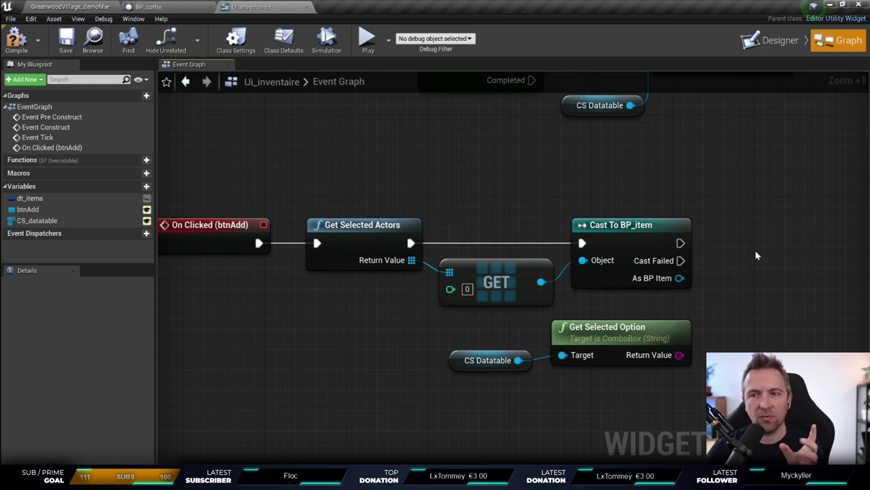
{"action": "right_click_drag", "start_coordinate": [752, 258], "coordinate": [642, 228]}
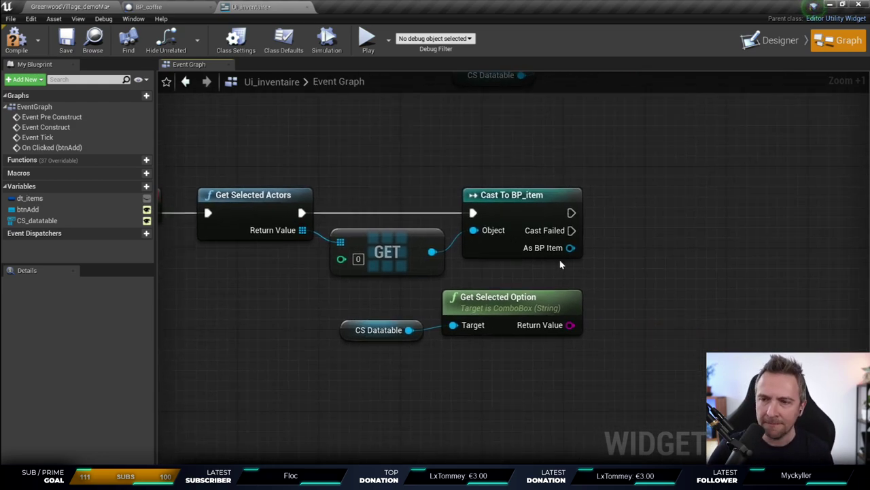
{"action": "left_click_drag", "start_coordinate": [570, 247], "coordinate": [631, 266]}
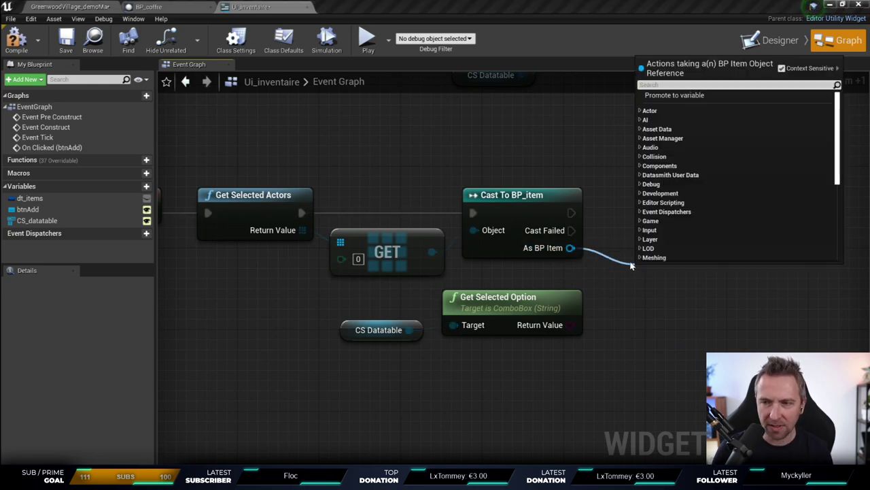
{"action": "type", "text": "get"}
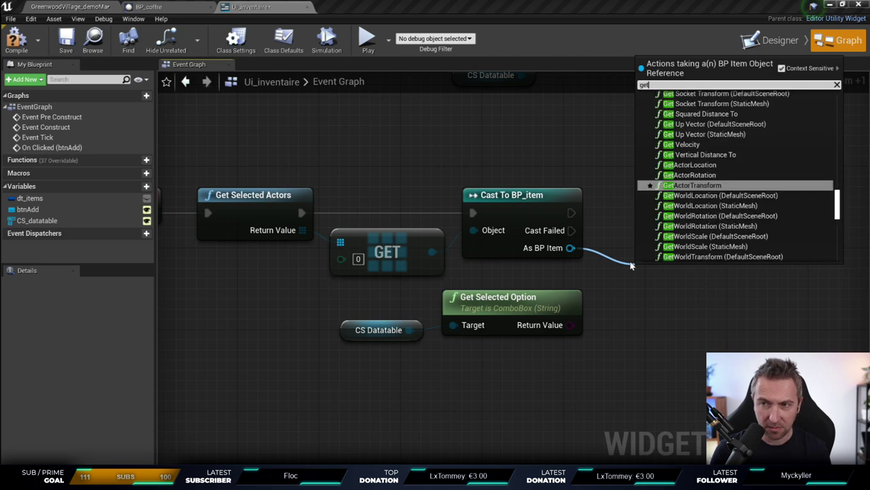
{"action": "type", "text": " bpa"}
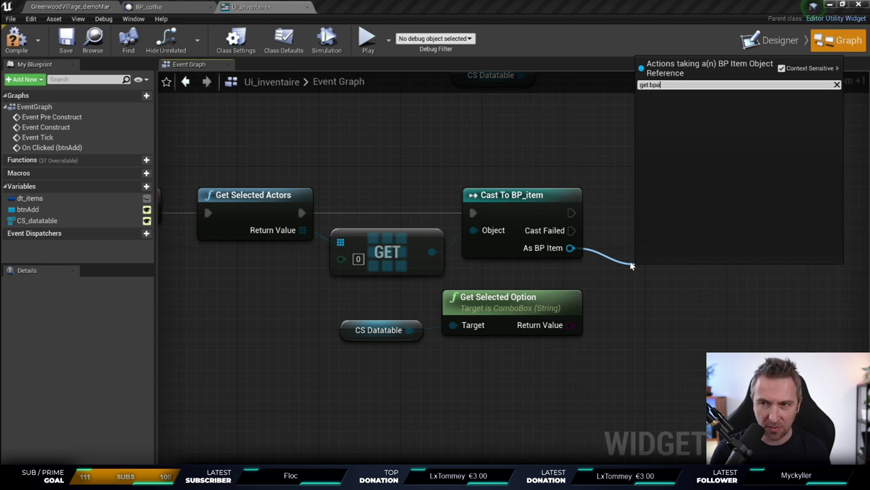
{"action": "key", "text": "Escape"}
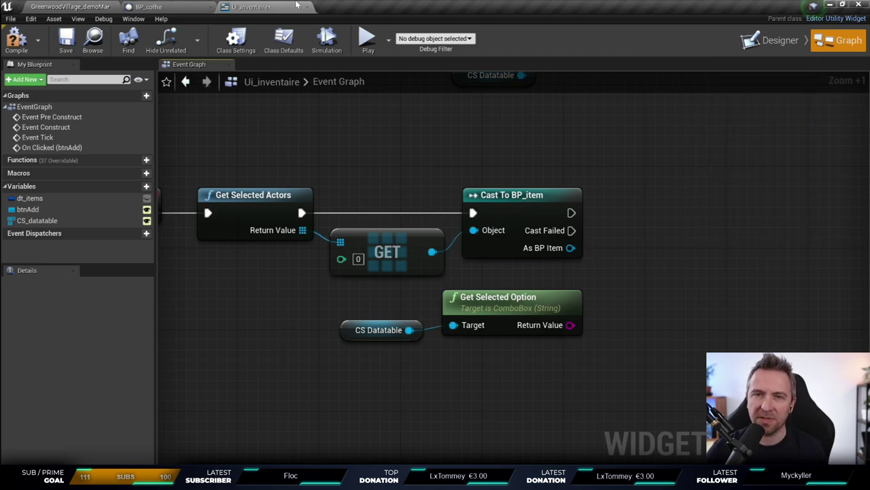
{"action": "left_click", "coordinate": [68, 6]}
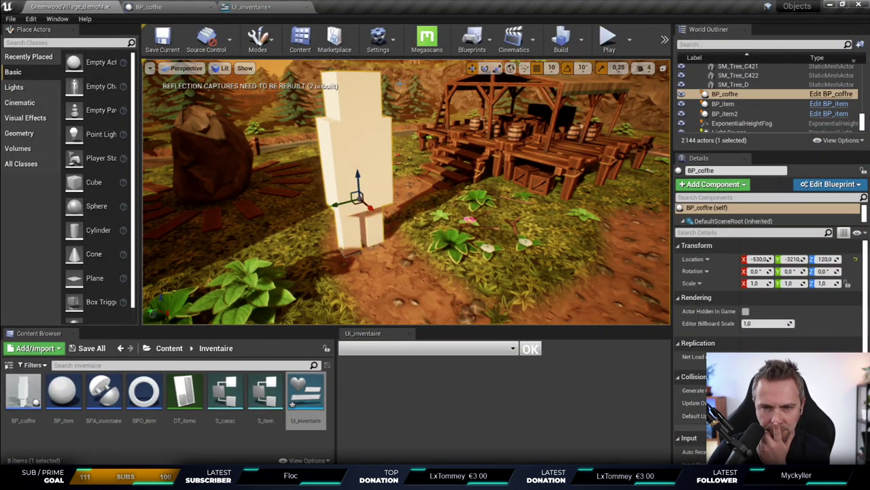
Step: Open BP_coffre and inspect its BPA_inventaire component's properties
{"action": "left_click", "coordinate": [830, 94]}
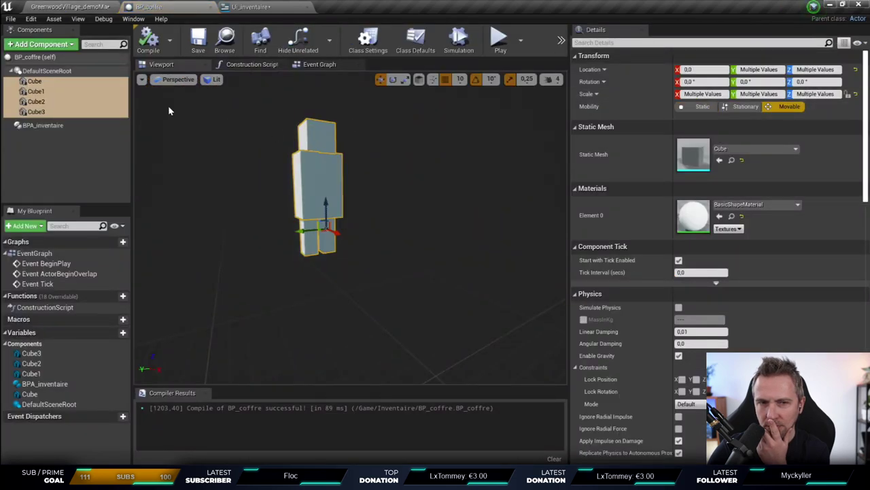
{"action": "left_click", "coordinate": [57, 126]}
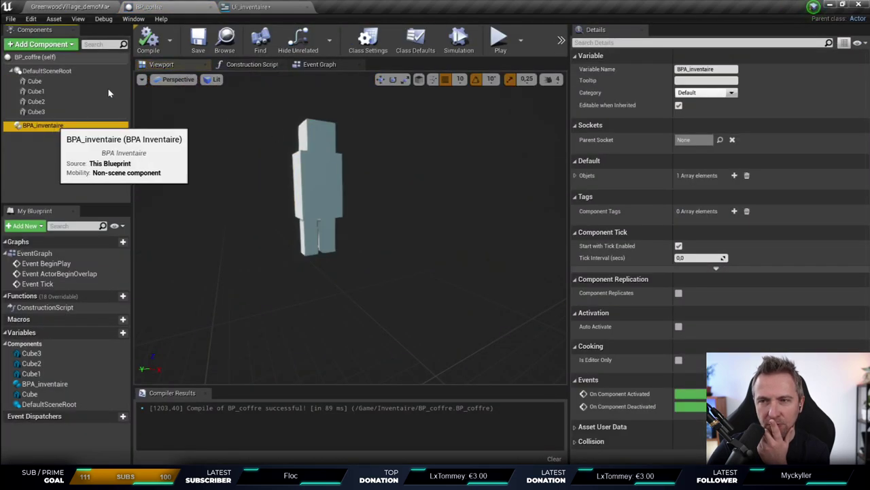
{"action": "left_click", "coordinate": [258, 6]}
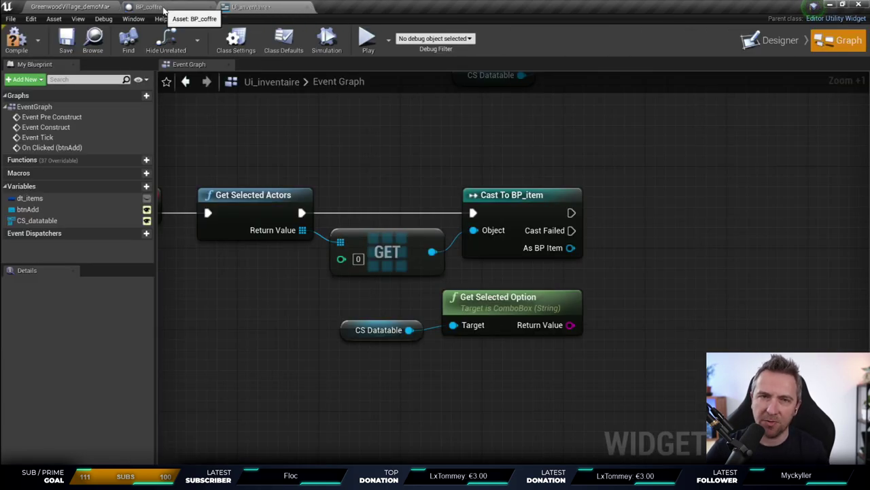
{"action": "left_click", "coordinate": [150, 6]}
{"action": "double_click", "coordinate": [247, 5]}
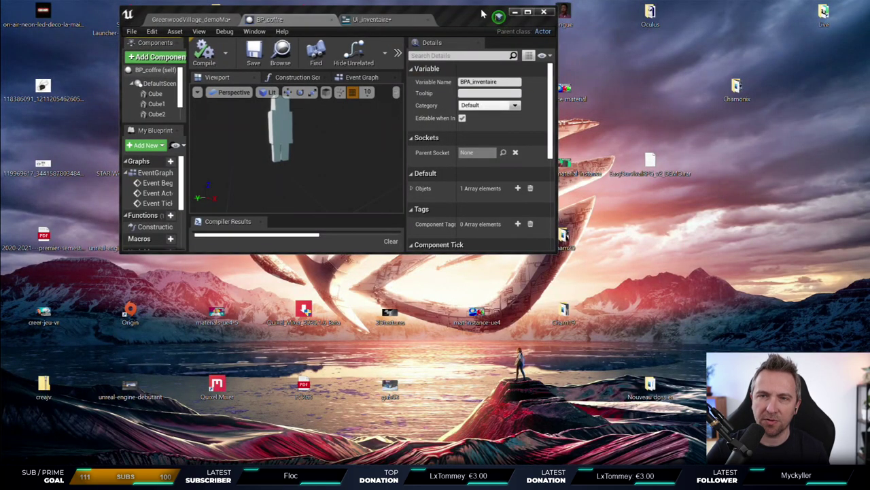
{"action": "left_click", "coordinate": [528, 12]}
Step: Delete the Cast To BP_item node in the Ui_inventaire graph and nudge GET left
{"action": "left_click", "coordinate": [258, 6]}
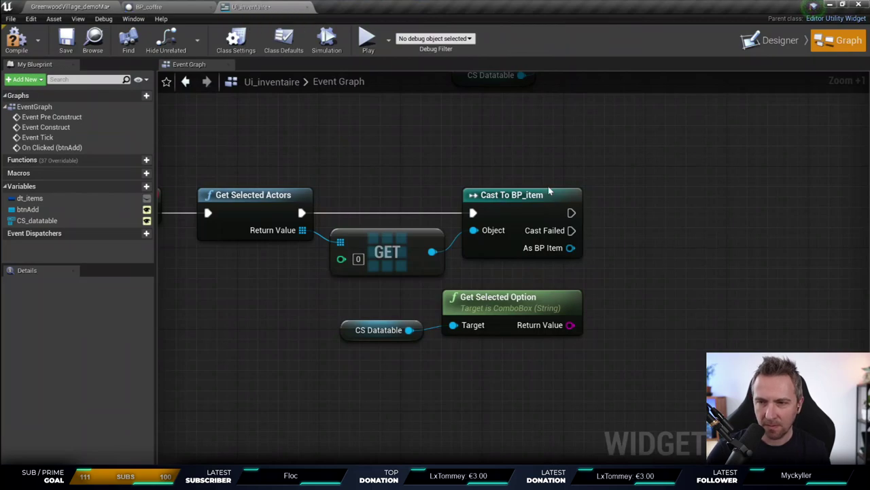
{"action": "left_click", "coordinate": [499, 239]}
{"action": "key", "text": "Delete"}
{"action": "mouse_move", "coordinate": [391, 253]}
{"action": "left_mouse_down"}
{"action": "mouse_move", "coordinate": [379, 252]}
{"action": "mouse_move", "coordinate": [511, 230]}
{"action": "left_mouse_up"}
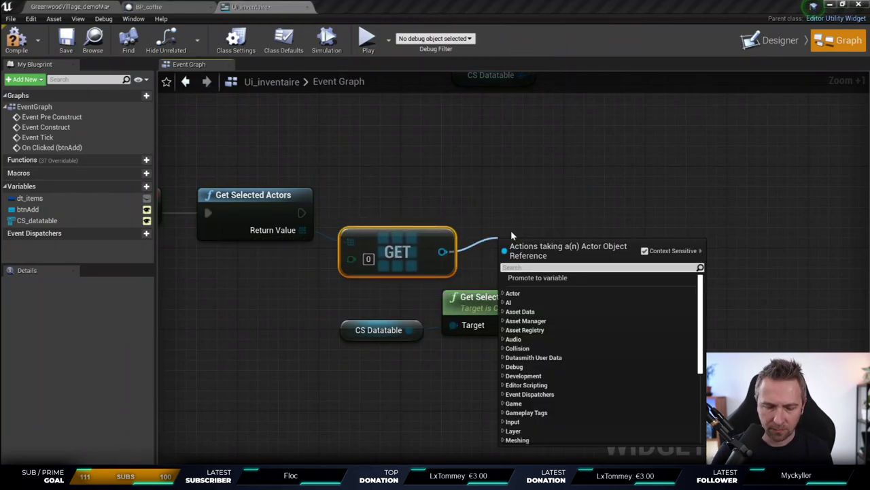
Step: Add a Cast To BP_coffre from GET and wire Get Selected Actors' execution into it
{"action": "type", "text": "cast bp coffr"}
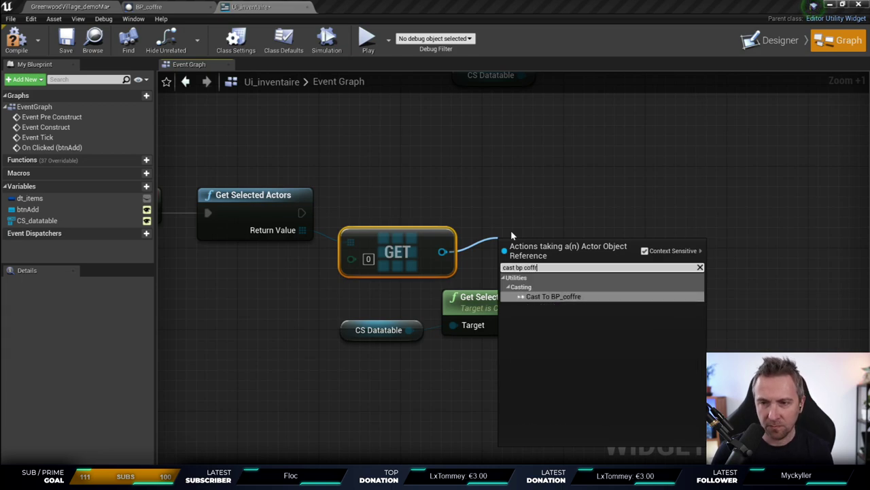
{"action": "key", "text": "Return"}
{"action": "left_click_drag", "start_coordinate": [558, 247], "coordinate": [548, 218]}
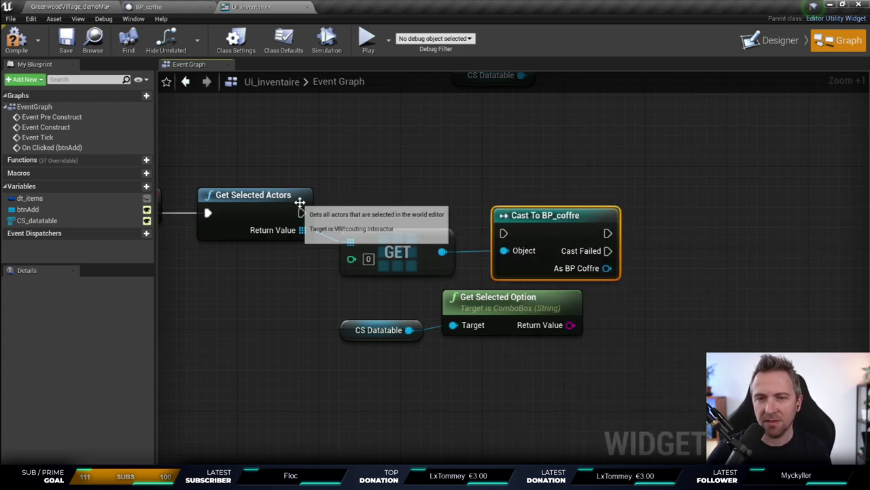
{"action": "mouse_move", "coordinate": [302, 213]}
{"action": "left_mouse_down"}
{"action": "mouse_move", "coordinate": [504, 234]}
{"action": "mouse_move", "coordinate": [519, 196]}
{"action": "left_mouse_up"}
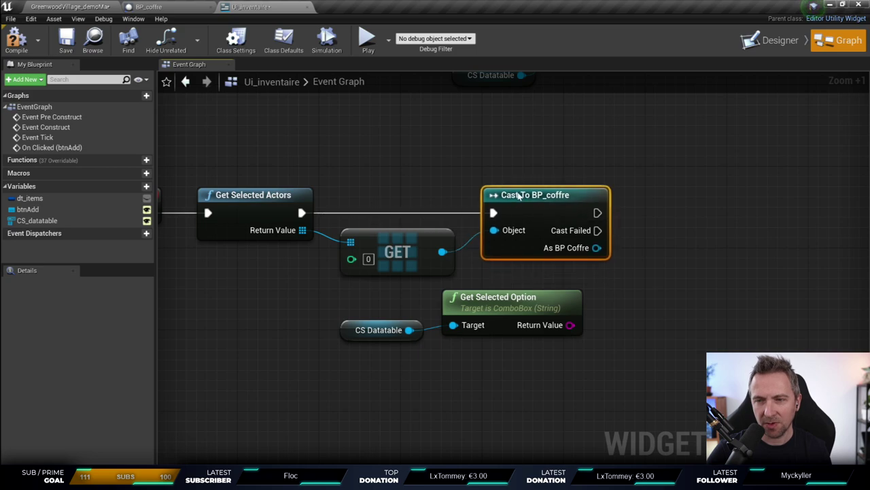
{"action": "left_click", "coordinate": [507, 180]}
{"action": "right_click_drag", "start_coordinate": [507, 180], "coordinate": [412, 187]}
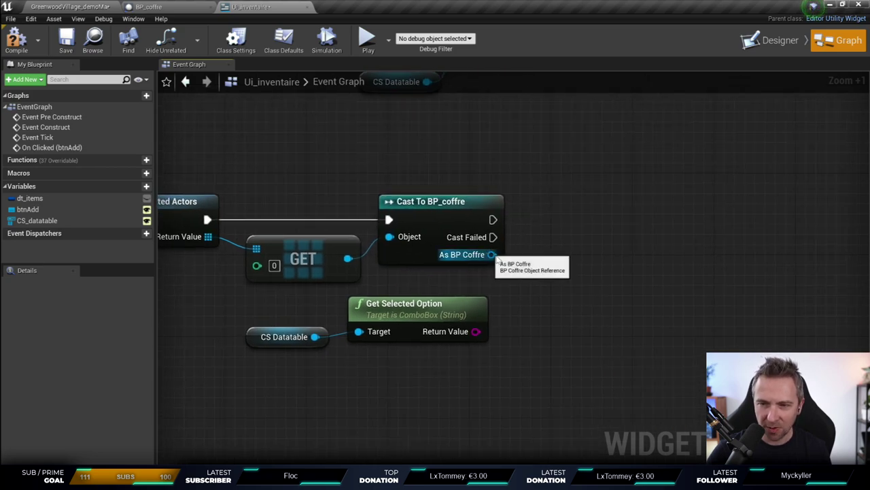
Step: Add a Get BPA Inventaire node wired from As BP Coffre
{"action": "left_click_drag", "start_coordinate": [492, 256], "coordinate": [545, 271]}
{"action": "type", "text": "get"}
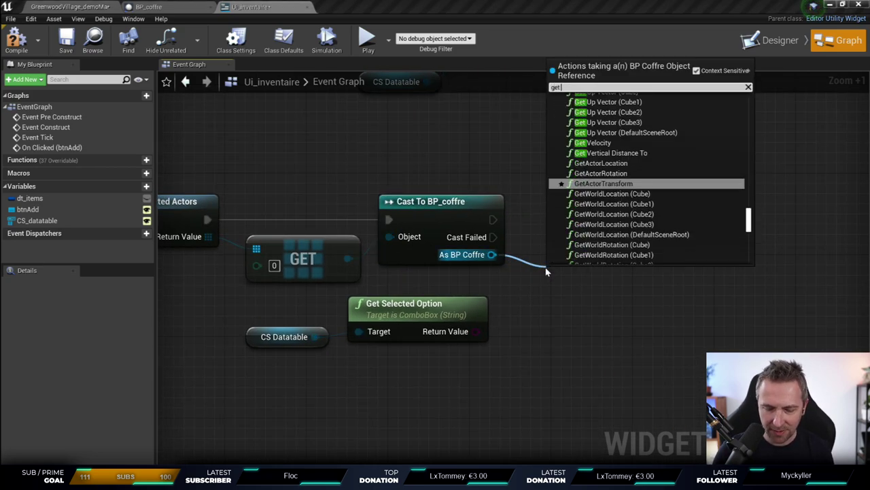
{"action": "type", "text": " bpma"}
{"action": "key", "text": "BackSpace"}
{"action": "key", "text": "BackSpace"}
{"action": "type", "text": "a"}
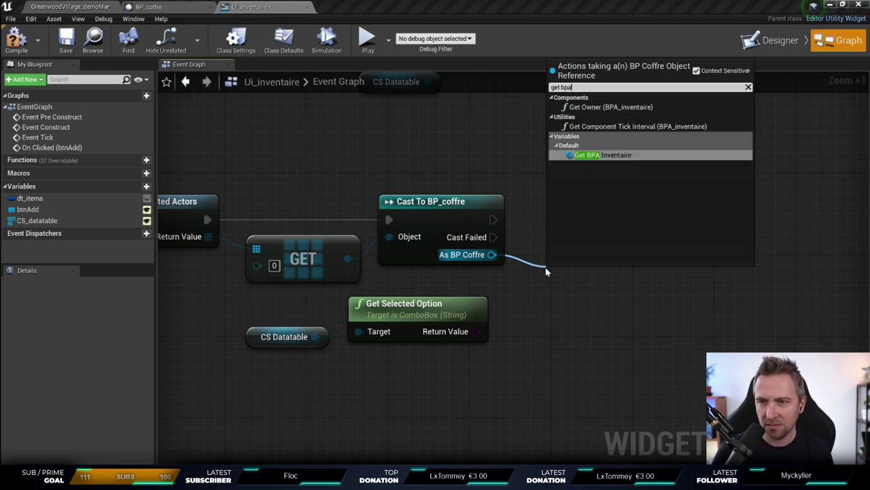
{"action": "left_click", "coordinate": [622, 156]}
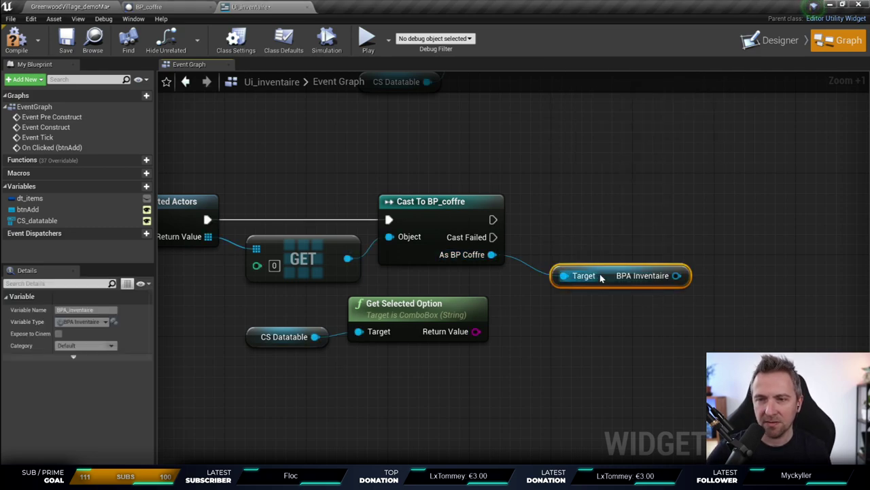
{"action": "left_click_drag", "start_coordinate": [564, 275], "coordinate": [605, 241]}
{"action": "key", "text": "Escape"}
{"action": "left_click_drag", "start_coordinate": [608, 278], "coordinate": [582, 274]}
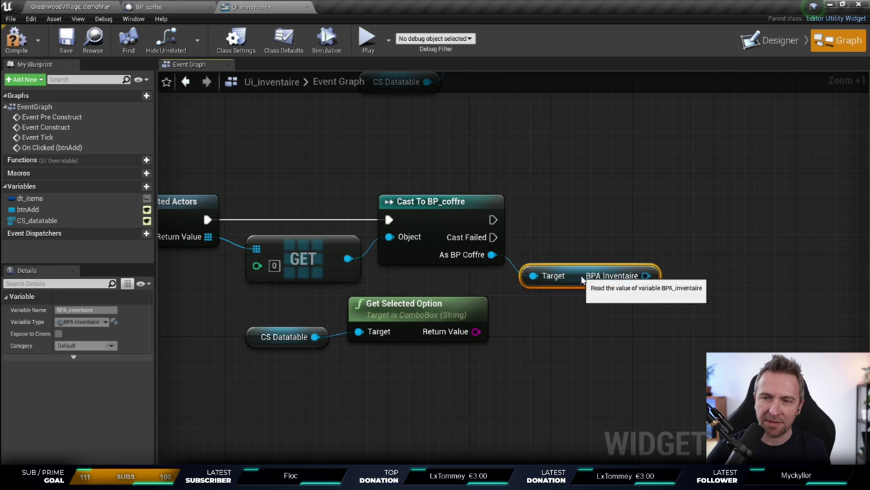
{"action": "right_click_drag", "start_coordinate": [579, 226], "coordinate": [434, 202]}
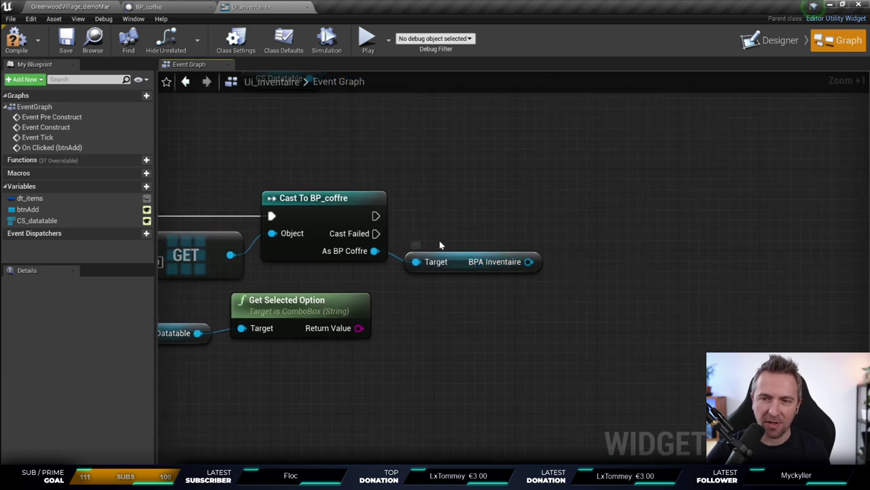
{"action": "left_click", "coordinate": [476, 262]}
{"action": "left_click", "coordinate": [149, 7]}
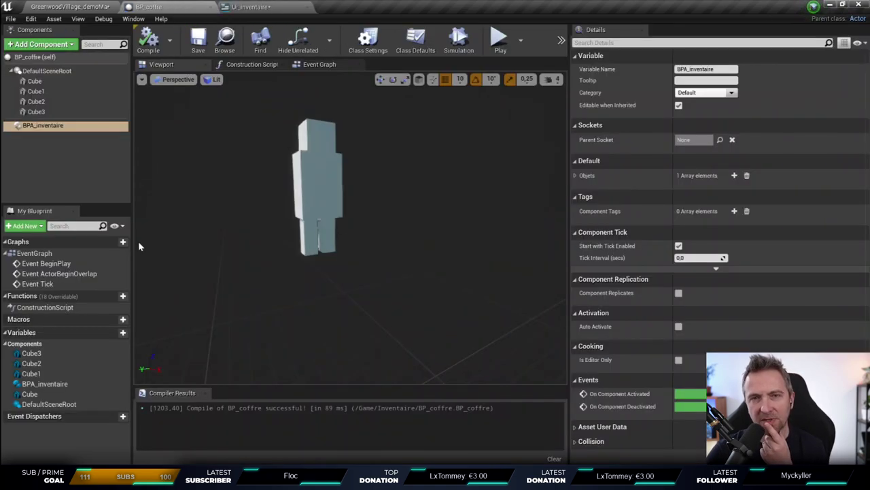
{"action": "left_click", "coordinate": [42, 126]}
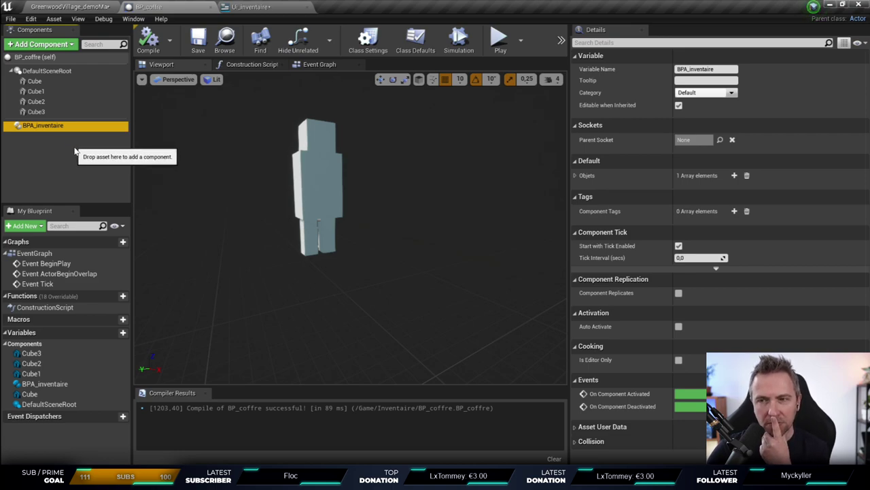
{"action": "left_click", "coordinate": [575, 175]}
{"action": "left_click", "coordinate": [272, 7]}
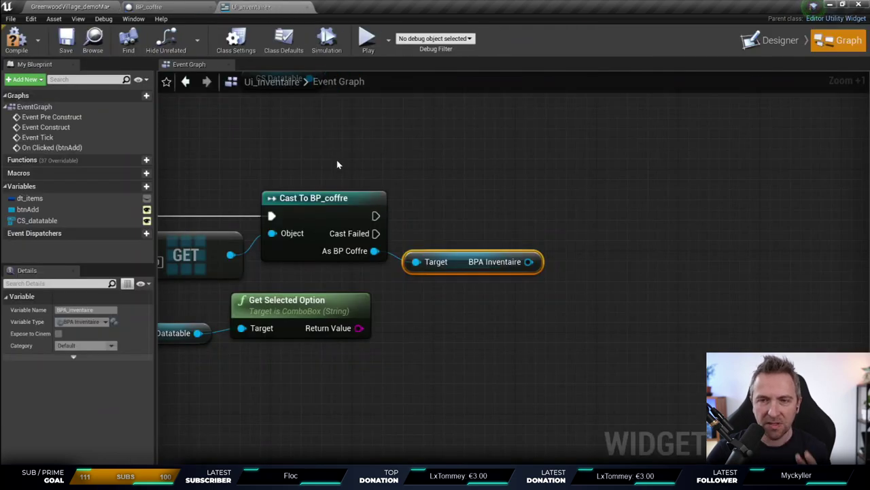
{"action": "right_click_drag", "start_coordinate": [553, 289], "coordinate": [710, 317]}
{"action": "right_click_drag", "start_coordinate": [497, 150], "coordinate": [522, 119]}
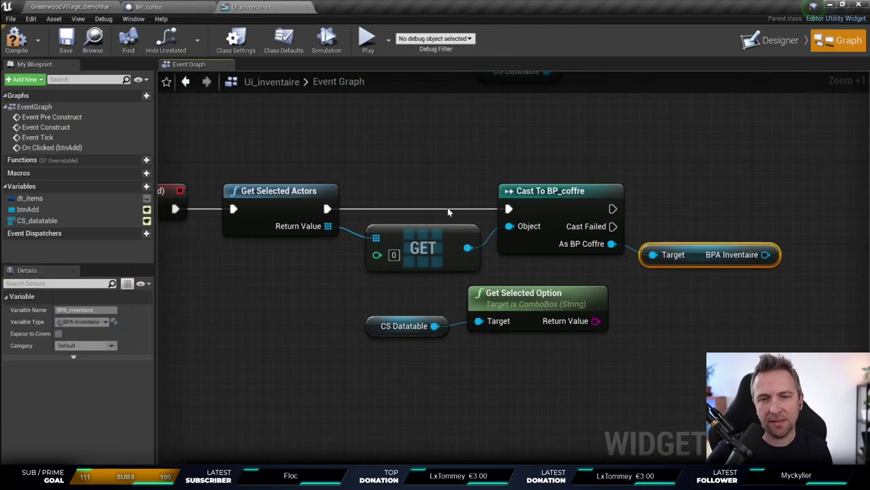
{"action": "right_click_drag", "start_coordinate": [285, 215], "coordinate": [490, 224]}
{"action": "scroll", "coordinate": [512, 311], "scroll_direction": "down", "scroll_amount": 1}
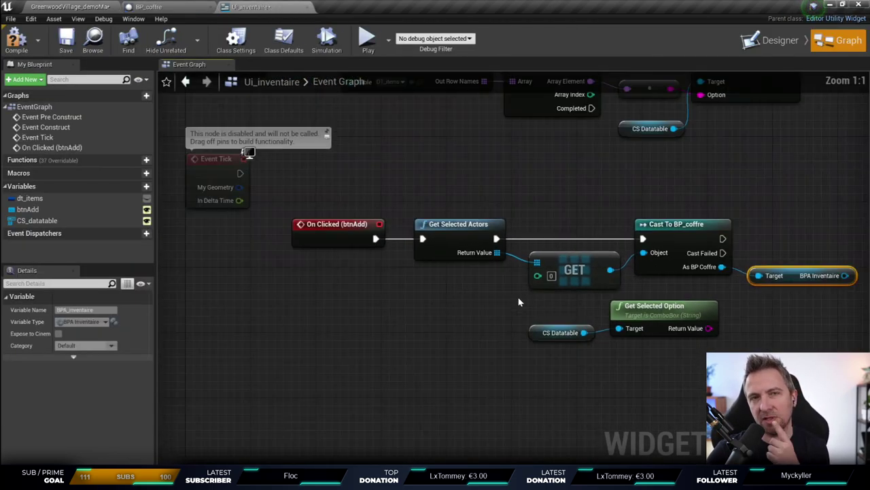
{"action": "scroll", "coordinate": [519, 297], "scroll_direction": "down", "scroll_amount": 1}
{"action": "scroll", "coordinate": [646, 238], "scroll_direction": "down", "scroll_amount": 1}
{"action": "right_click_drag", "start_coordinate": [646, 238], "coordinate": [511, 219]}
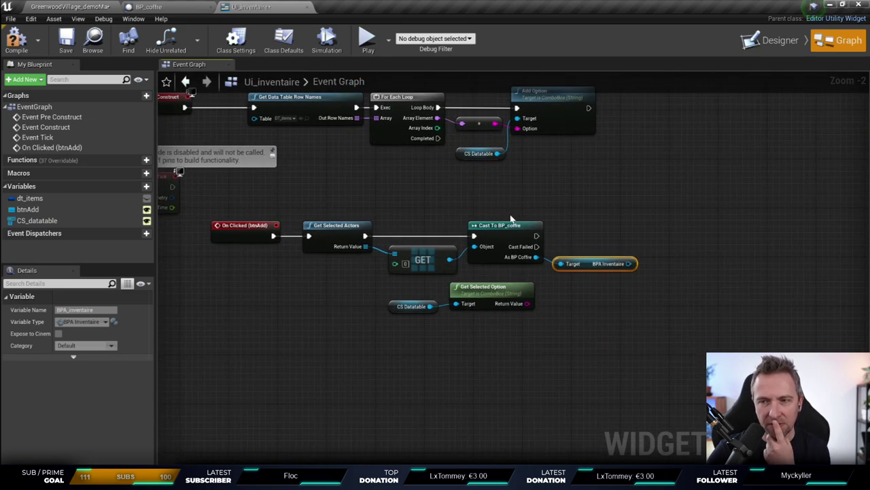
{"action": "scroll", "coordinate": [586, 227], "scroll_direction": "up", "scroll_amount": 1}
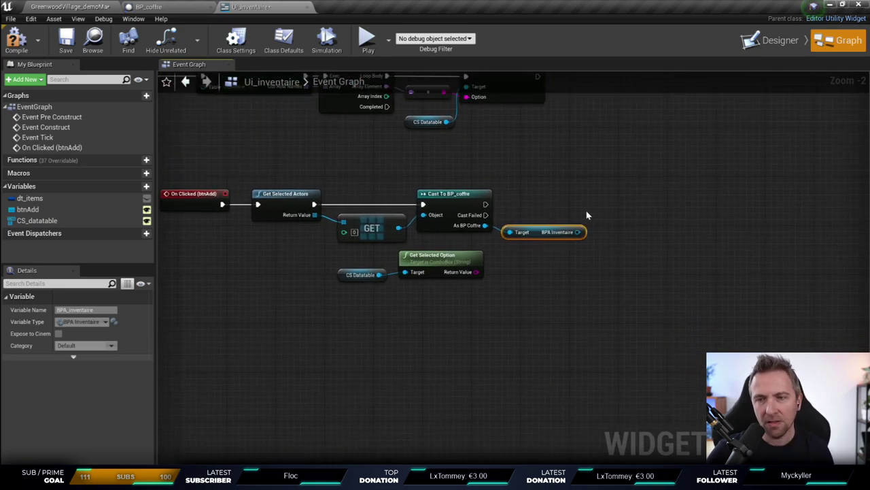
{"action": "scroll", "coordinate": [591, 202], "scroll_direction": "up", "scroll_amount": 1}
{"action": "scroll", "coordinate": [585, 198], "scroll_direction": "up", "scroll_amount": 2}
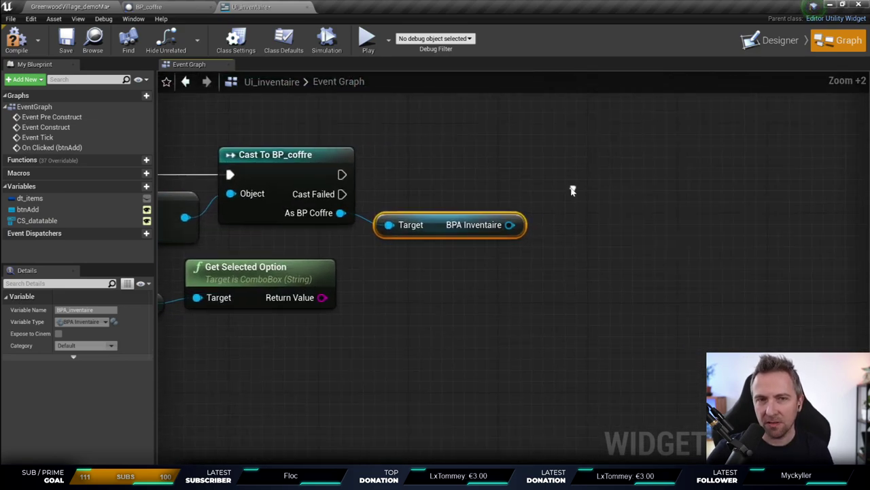
Step: Add a Construct Object from Class node executed after the Cast To BP_coffre succeeds
{"action": "right_click", "coordinate": [534, 306]}
{"action": "type", "text": "cons"}
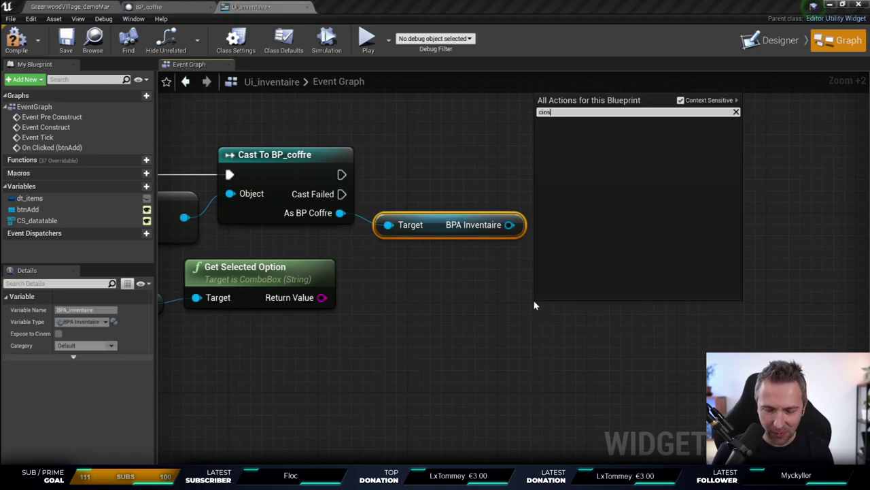
{"action": "type", "text": "truct"}
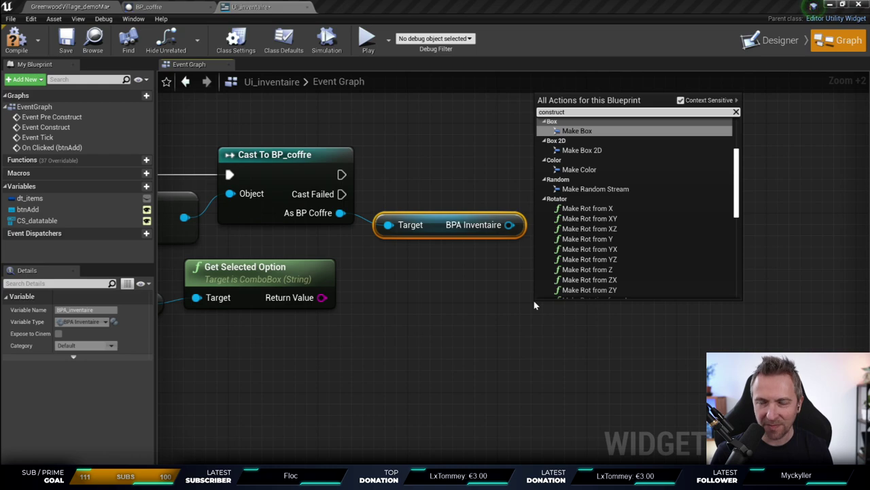
{"action": "type", "text": " obj"}
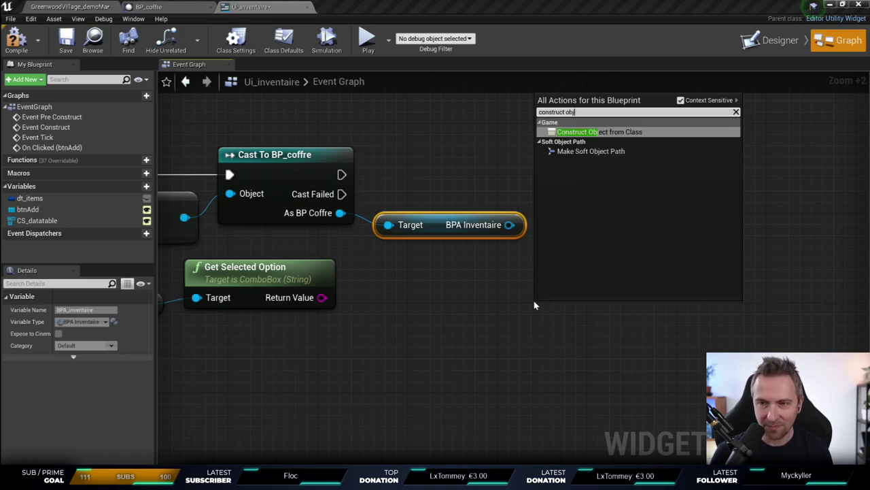
{"action": "key", "text": "Return"}
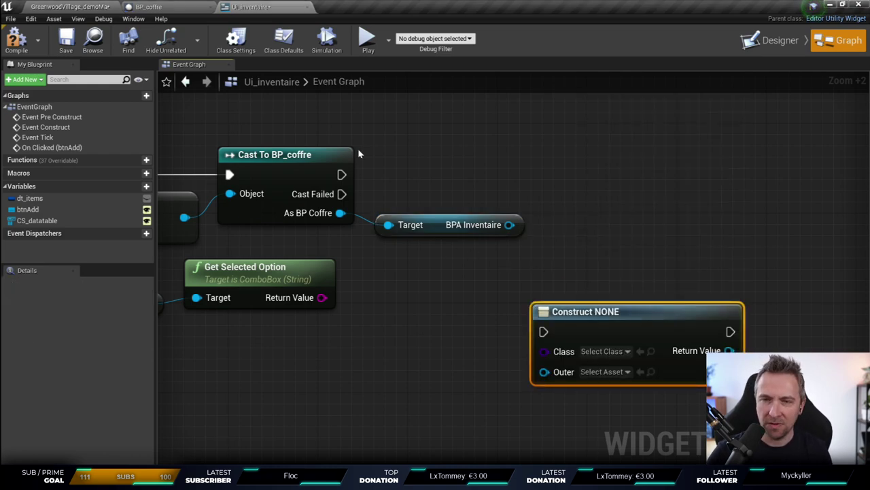
{"action": "mouse_move", "coordinate": [342, 174]}
{"action": "left_mouse_down"}
{"action": "mouse_move", "coordinate": [544, 331]}
{"action": "mouse_move", "coordinate": [590, 160]}
{"action": "left_mouse_up"}
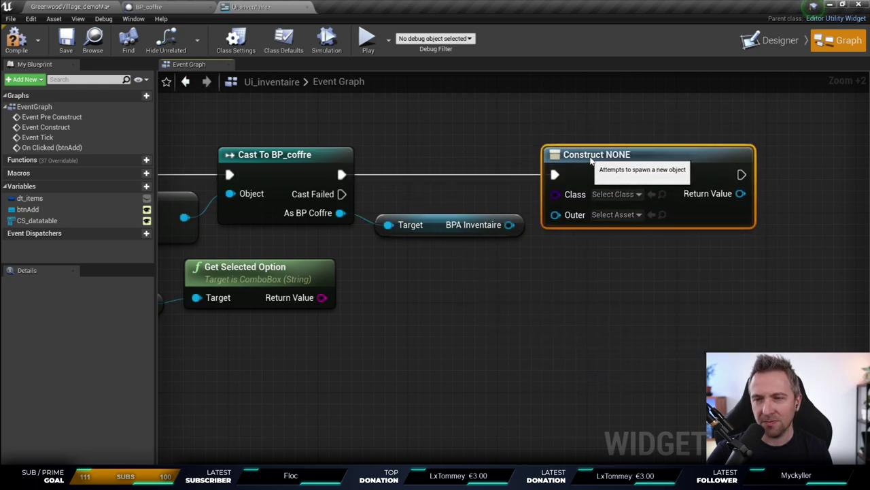
{"action": "right_click_drag", "start_coordinate": [359, 269], "coordinate": [449, 274]}
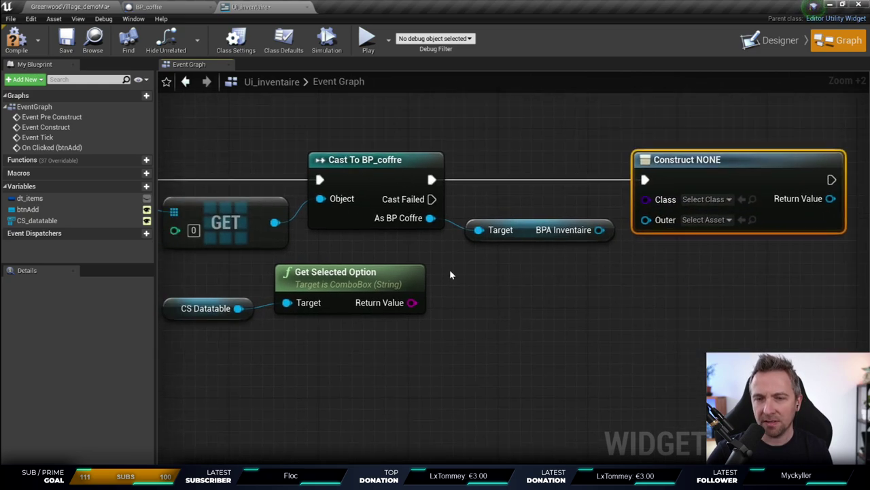
{"action": "scroll", "coordinate": [449, 274], "scroll_direction": "down", "scroll_amount": 2}
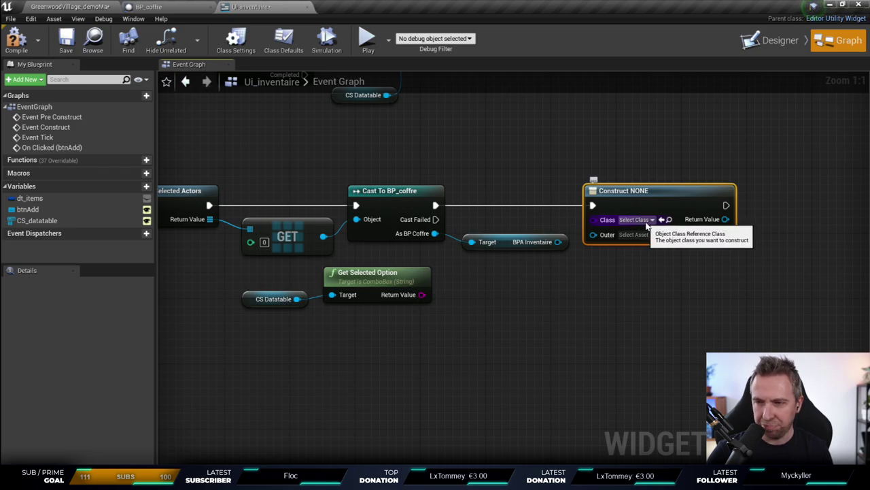
Step: Set the construct node's class to BPO_item, turning it into Construct BPO Item
{"action": "right_click", "coordinate": [520, 147]}
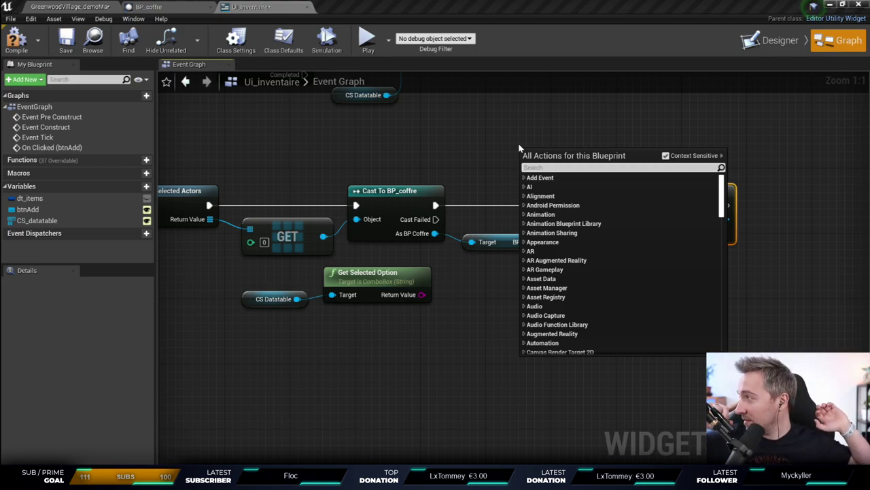
{"action": "left_click", "coordinate": [520, 146]}
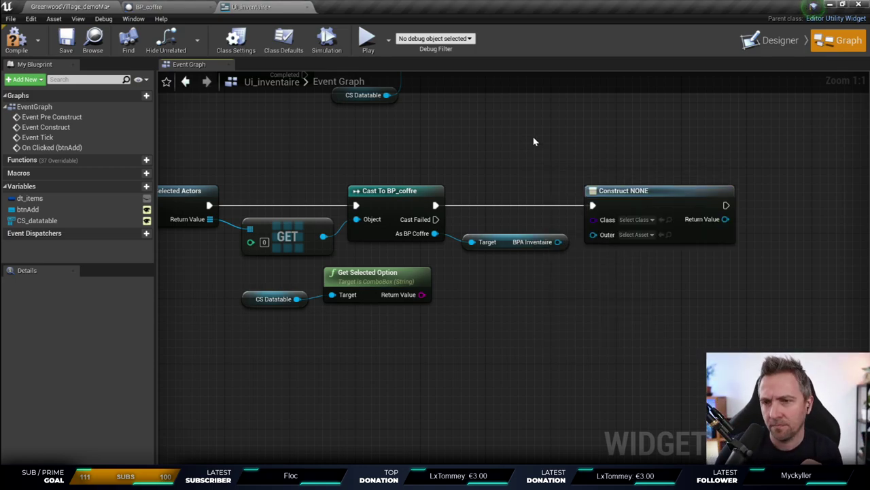
{"action": "left_click", "coordinate": [636, 219]}
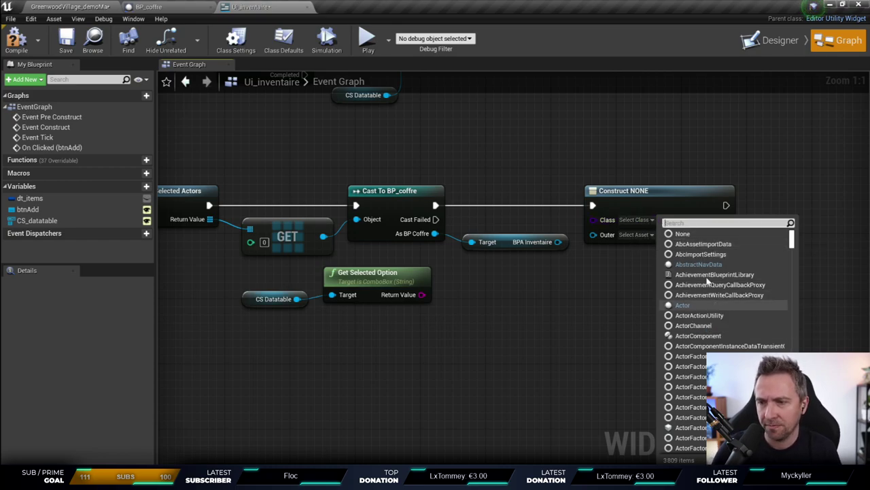
{"action": "type", "text": "obje"}
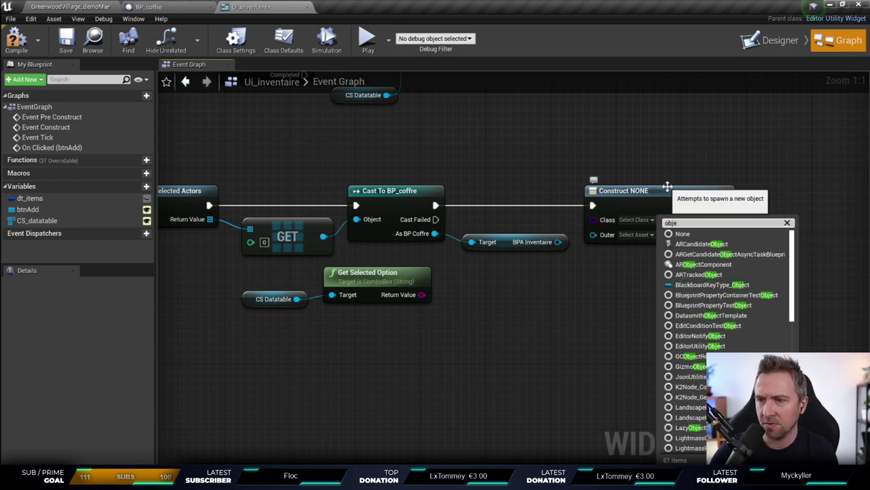
{"action": "type", "text": "c"}
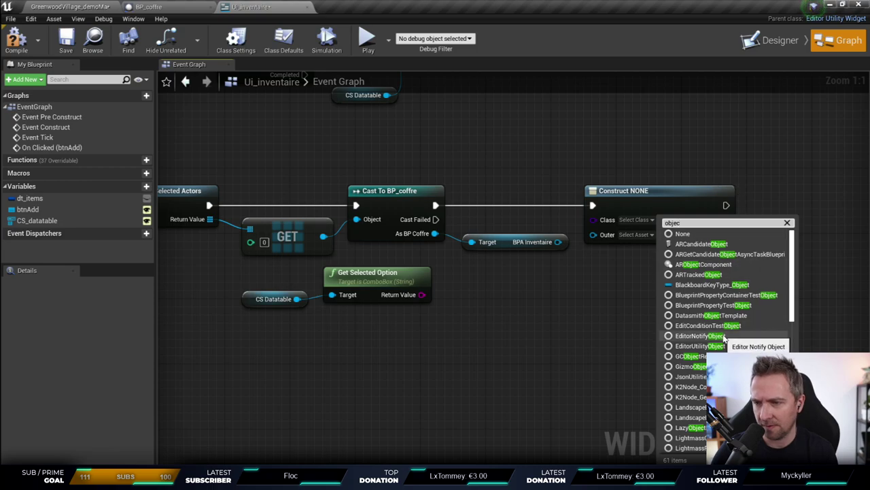
{"action": "key", "text": "BackSpace"}
{"action": "key", "text": "BackSpace"}
{"action": "key", "text": "BackSpace"}
{"action": "type", "text": "bp"}
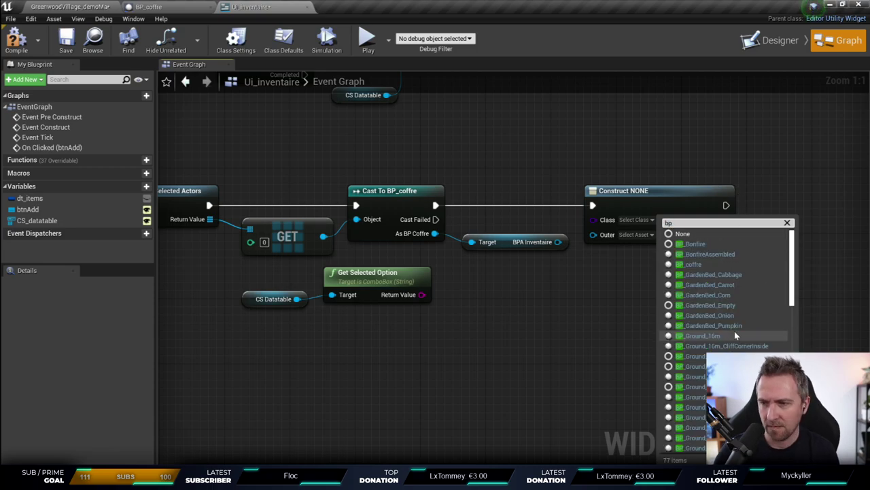
{"action": "scroll", "coordinate": [729, 329], "scroll_direction": "down", "scroll_amount": 1}
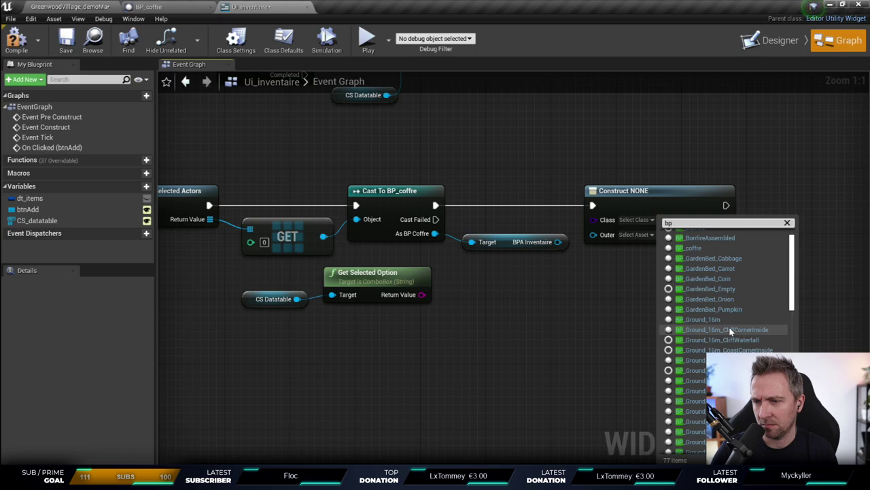
{"action": "scroll", "coordinate": [729, 331], "scroll_direction": "down", "scroll_amount": 3}
{"action": "scroll", "coordinate": [729, 332], "scroll_direction": "down", "scroll_amount": 3}
{"action": "scroll", "coordinate": [730, 330], "scroll_direction": "down", "scroll_amount": 5}
{"action": "scroll", "coordinate": [731, 330], "scroll_direction": "down", "scroll_amount": 2}
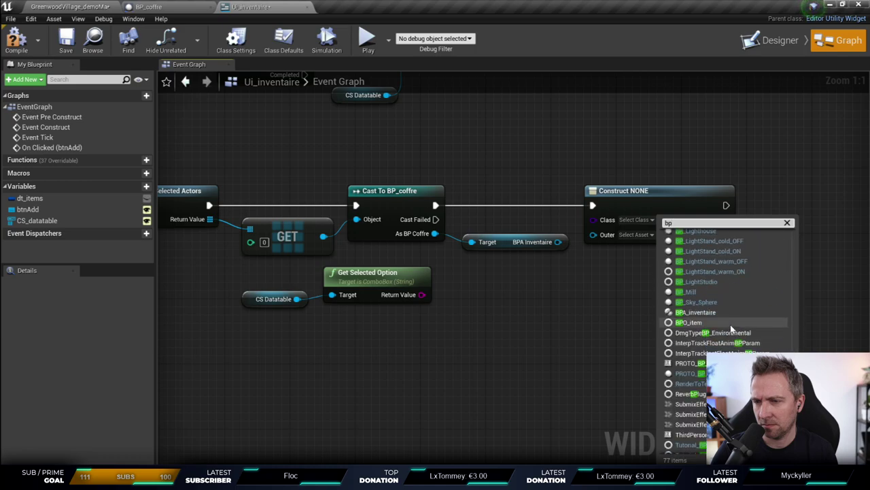
{"action": "scroll", "coordinate": [731, 329], "scroll_direction": "up", "scroll_amount": 5}
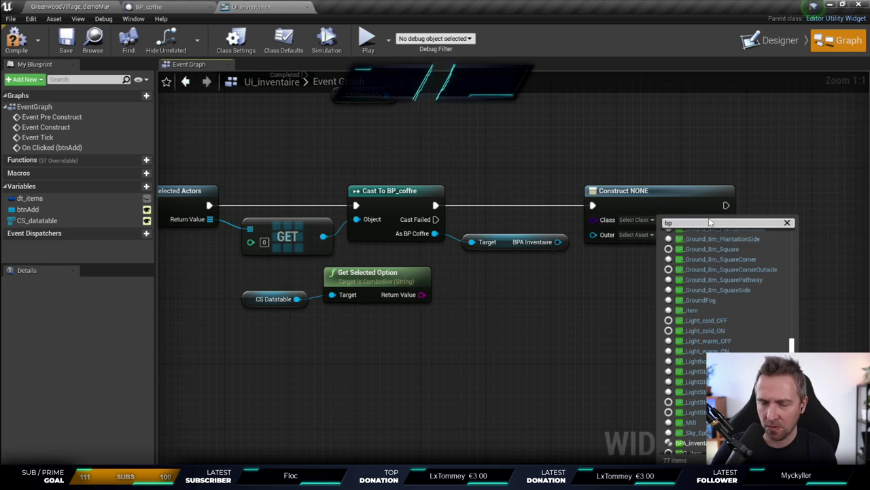
{"action": "type", "text": "o"}
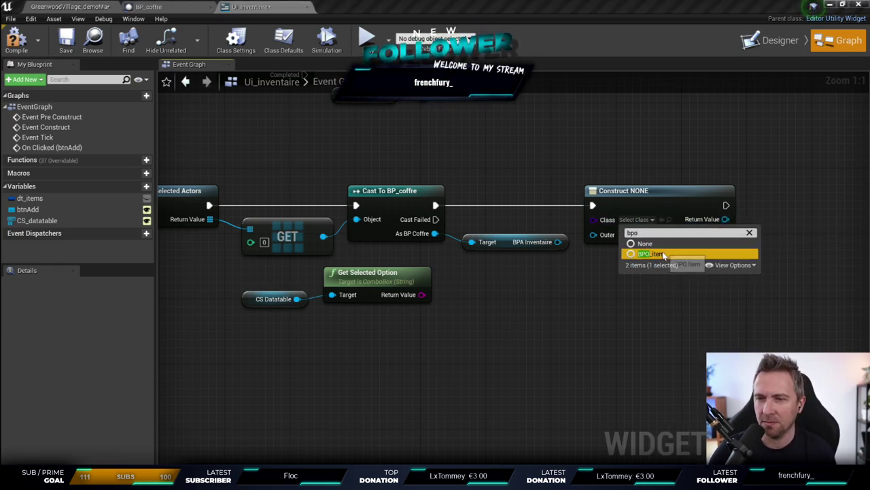
{"action": "left_click", "coordinate": [663, 255]}
{"action": "left_click_drag", "start_coordinate": [647, 189], "coordinate": [695, 197]}
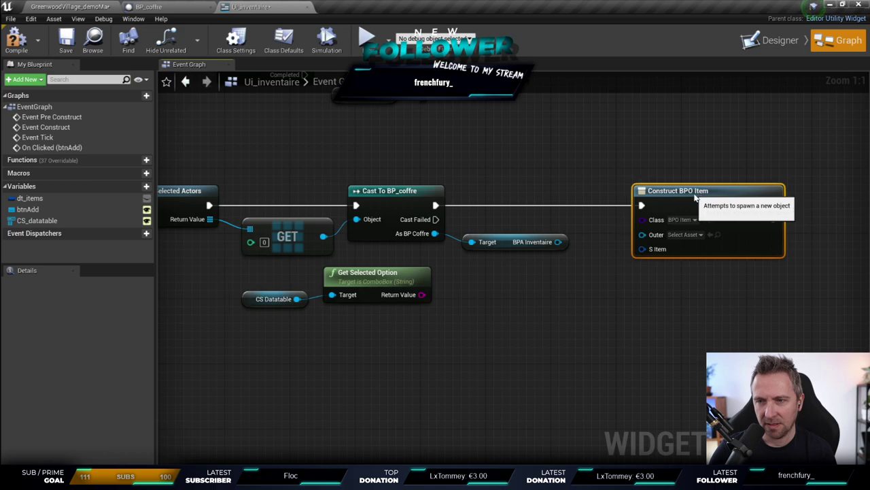
Step: Create a Make S_item node feeding Construct BPO Item's S Item input and arrange them
{"action": "left_click_drag", "start_coordinate": [642, 249], "coordinate": [603, 279]}
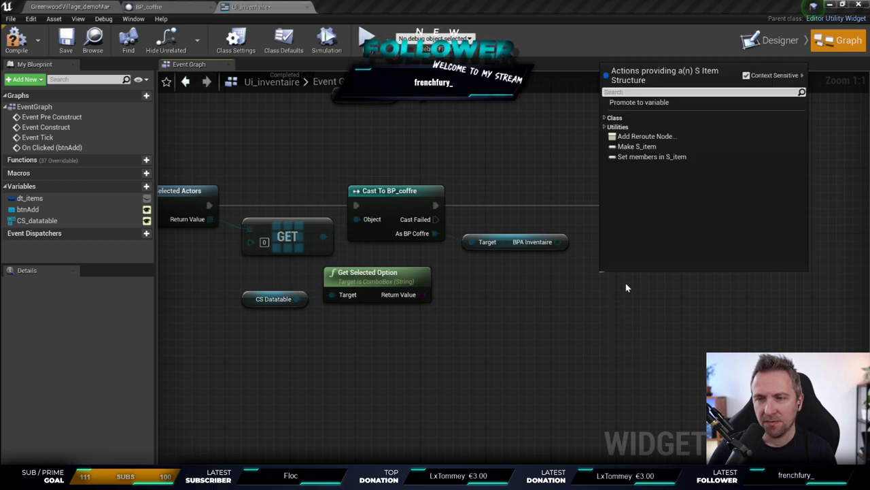
{"action": "left_click", "coordinate": [637, 146]}
{"action": "left_click_drag", "start_coordinate": [673, 277], "coordinate": [598, 269]}
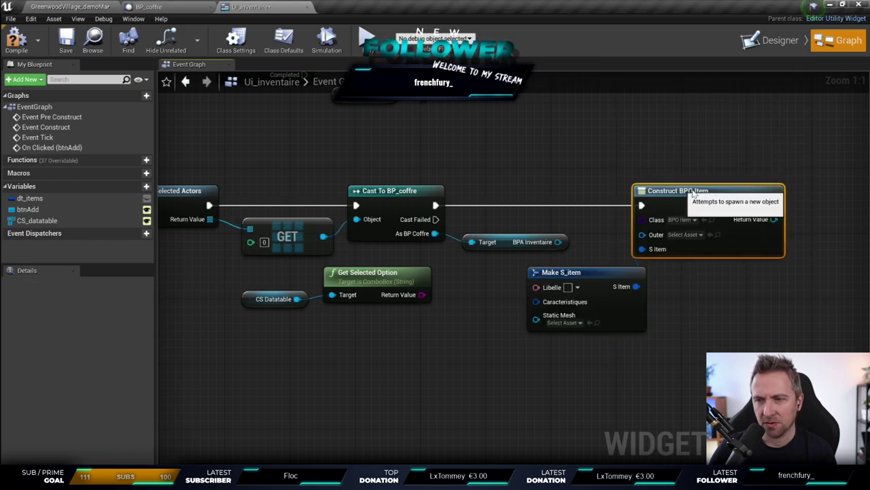
{"action": "left_click_drag", "start_coordinate": [693, 195], "coordinate": [769, 195]}
{"action": "left_click_drag", "start_coordinate": [608, 276], "coordinate": [656, 276]}
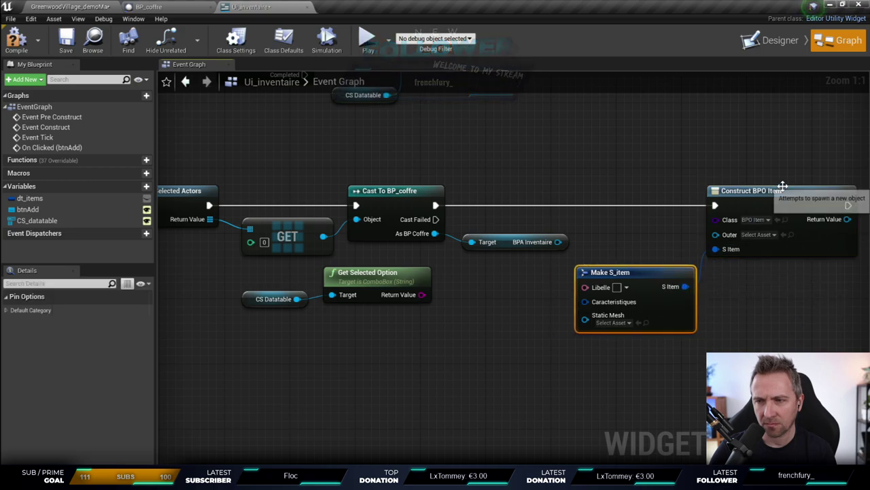
{"action": "left_click_drag", "start_coordinate": [783, 186], "coordinate": [823, 186]}
{"action": "right_click_drag", "start_coordinate": [607, 161], "coordinate": [500, 147]}
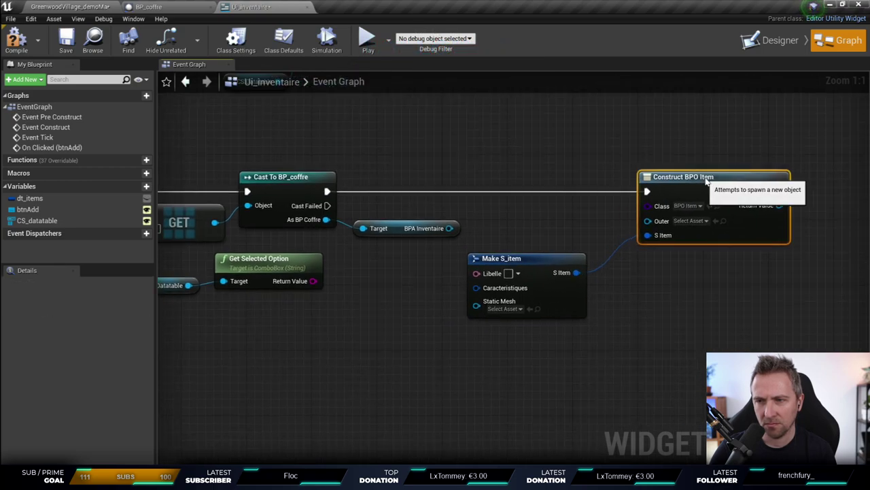
{"action": "left_click_drag", "start_coordinate": [548, 257], "coordinate": [597, 249]}
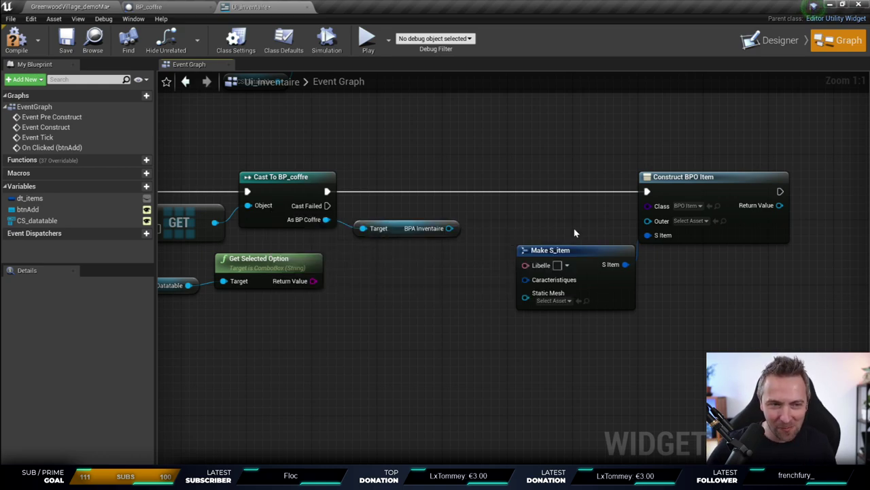
{"action": "left_click_drag", "start_coordinate": [630, 254], "coordinate": [621, 230]}
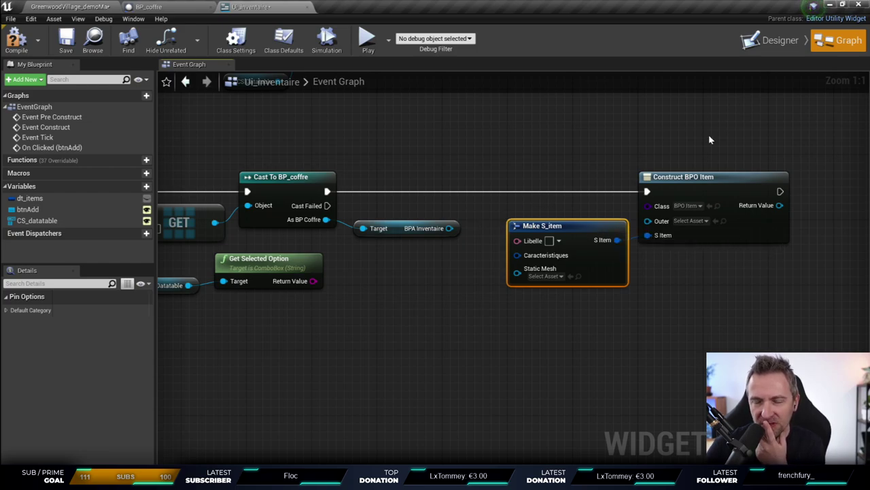
Step: Shift Construct BPO Item right and try wiring BPA Inventaire to Outer, then cancel
{"action": "left_click", "coordinate": [712, 167]}
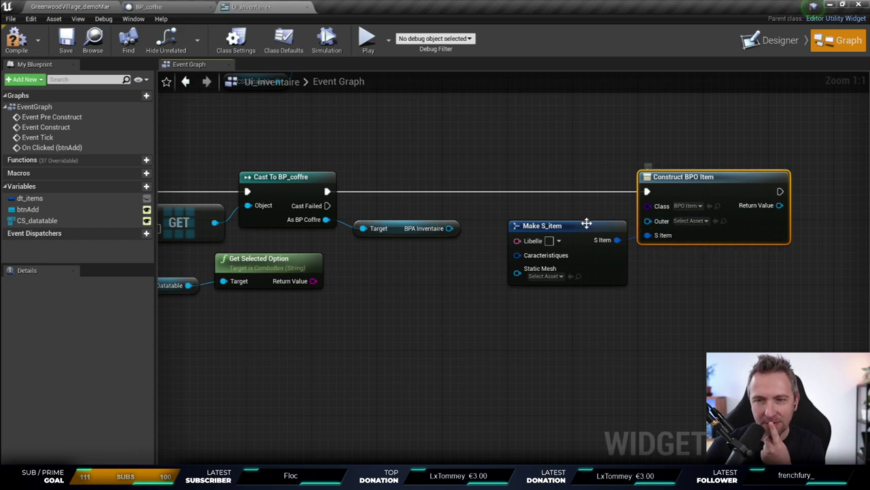
{"action": "left_click_drag", "start_coordinate": [734, 179], "coordinate": [766, 179]}
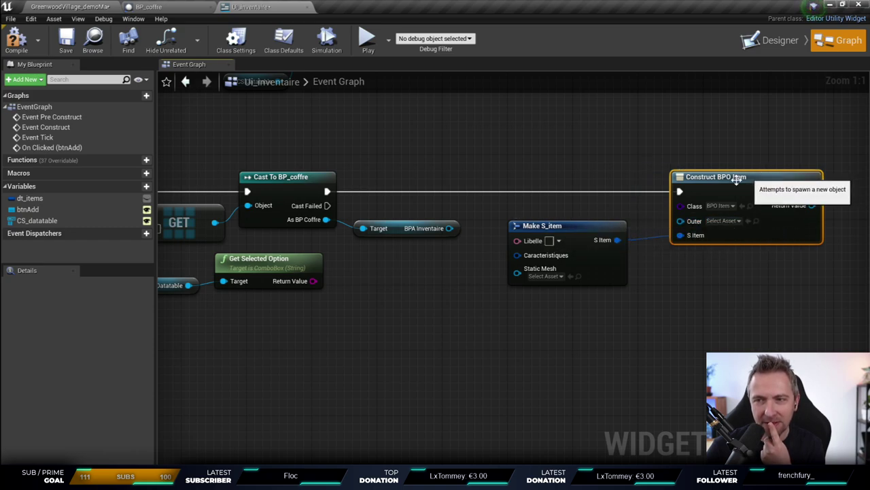
{"action": "left_click_drag", "start_coordinate": [603, 231], "coordinate": [617, 288]}
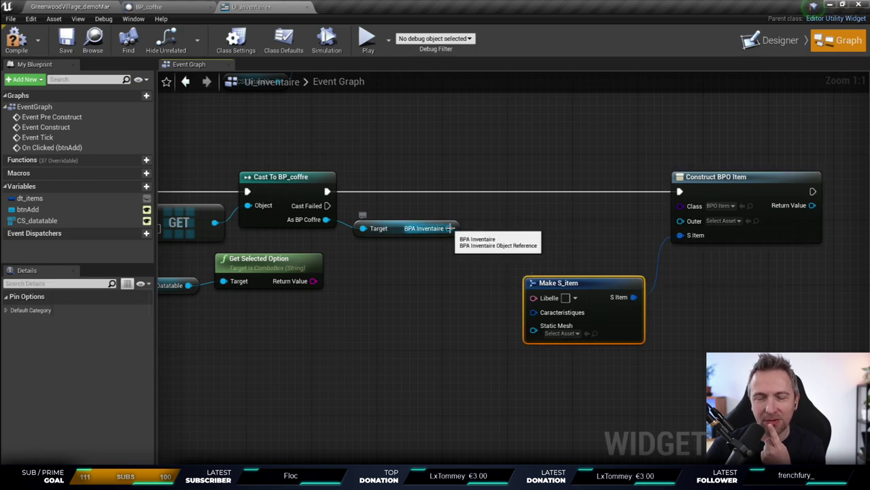
{"action": "left_click_drag", "start_coordinate": [449, 228], "coordinate": [715, 227]}
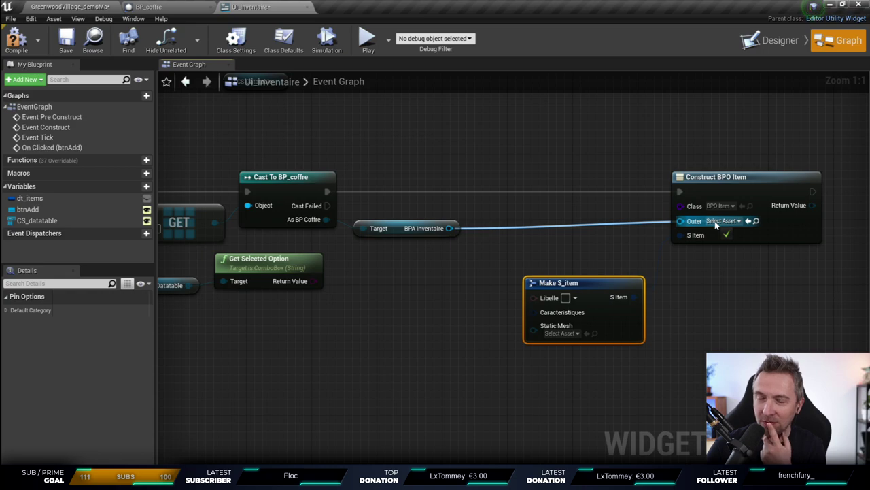
{"action": "left_click_drag", "start_coordinate": [715, 227], "coordinate": [503, 234]}
{"action": "left_click", "coordinate": [458, 157]}
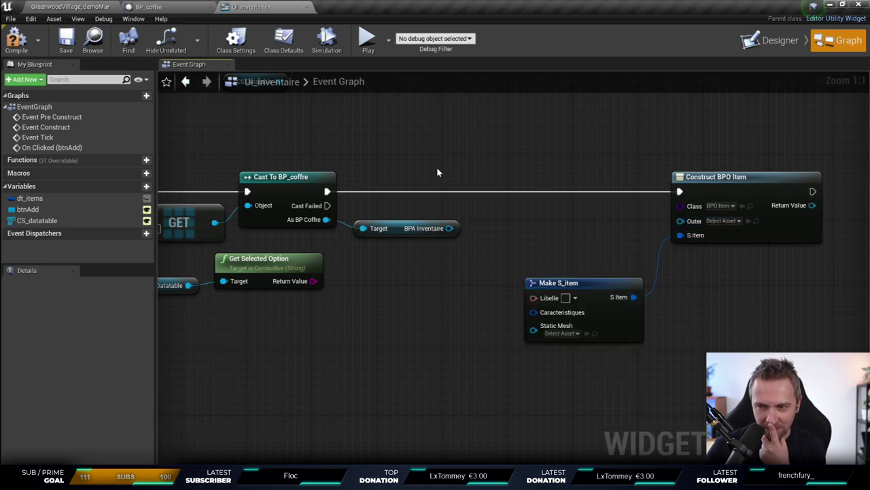
Step: Move the CS Datatable and Get Selected Option nodes aside below the cast chain
{"action": "right_click_drag", "start_coordinate": [240, 222], "coordinate": [294, 214]}
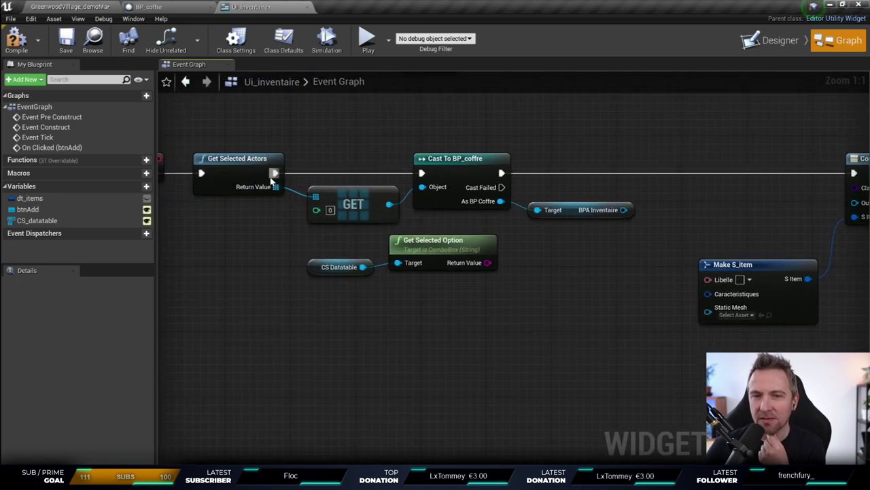
{"action": "mouse_move", "coordinate": [300, 124]}
{"action": "right_mouse_down"}
{"action": "mouse_move", "coordinate": [487, 150]}
{"action": "mouse_move", "coordinate": [433, 233]}
{"action": "mouse_move", "coordinate": [620, 216]}
{"action": "right_mouse_up"}
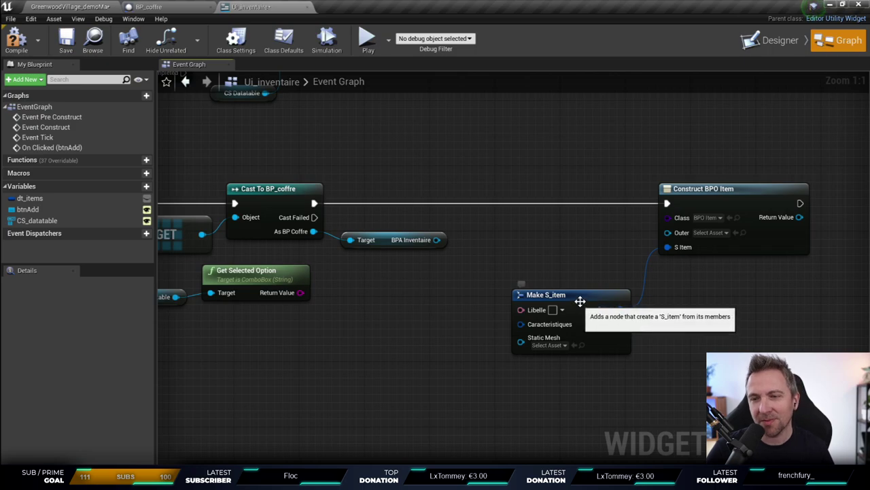
{"action": "left_click_drag", "start_coordinate": [579, 305], "coordinate": [595, 288]}
{"action": "right_click_drag", "start_coordinate": [596, 289], "coordinate": [699, 255]}
{"action": "mouse_move", "coordinate": [246, 320]}
{"action": "left_mouse_down"}
{"action": "mouse_move", "coordinate": [374, 249]}
{"action": "mouse_move", "coordinate": [317, 306]}
{"action": "left_mouse_up"}
{"action": "right_click_drag", "start_coordinate": [318, 306], "coordinate": [508, 263]}
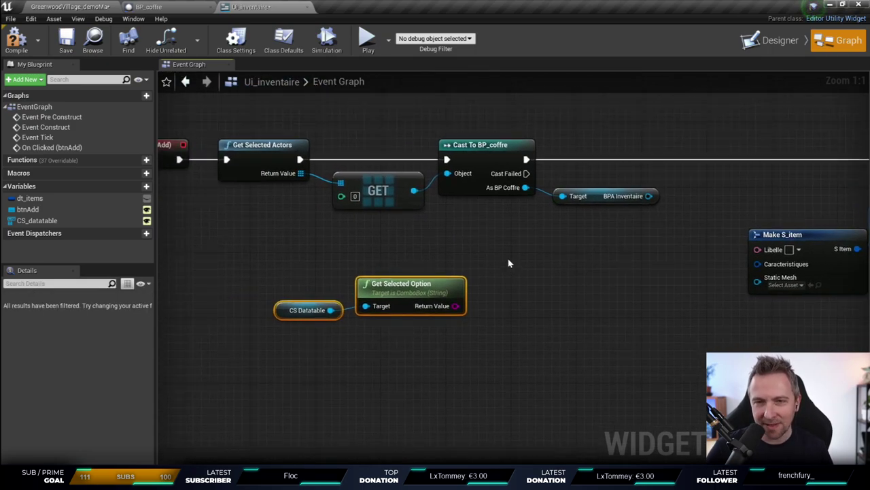
Step: Add a Get Data Table Row on DT_items, with the selected option as Row Name
{"action": "right_click", "coordinate": [509, 263]}
{"action": "type", "text": "datatb"}
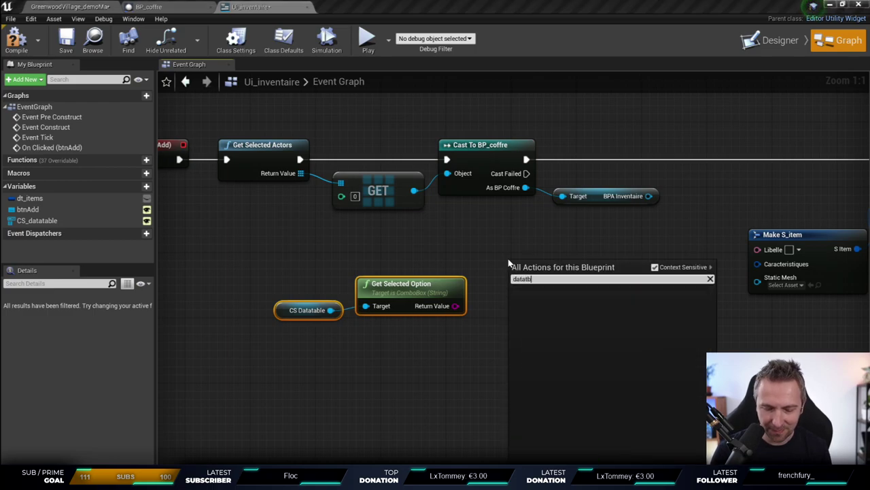
{"action": "key", "text": "BackSpace"}
{"action": "type", "text": "a"}
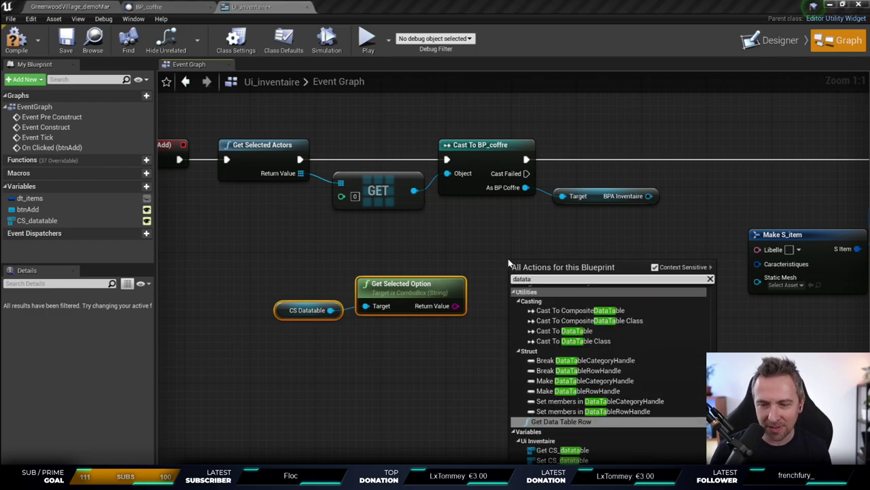
{"action": "type", "text": "ble"}
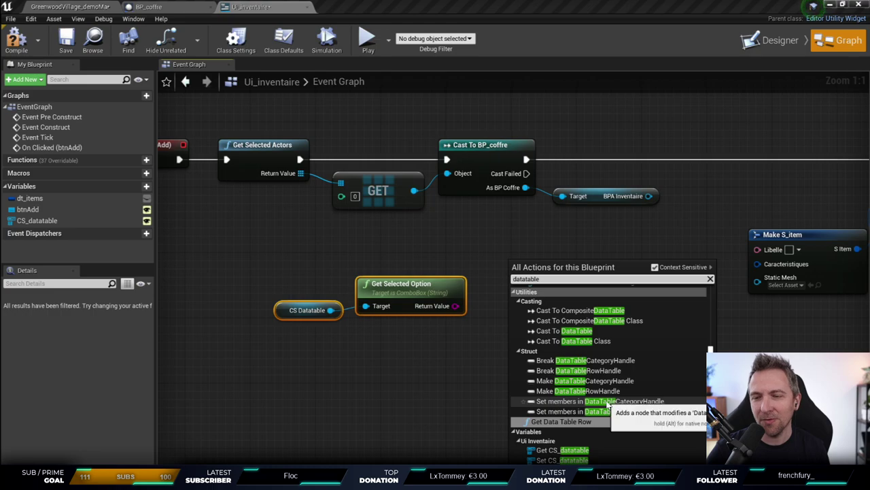
{"action": "left_click", "coordinate": [580, 422]}
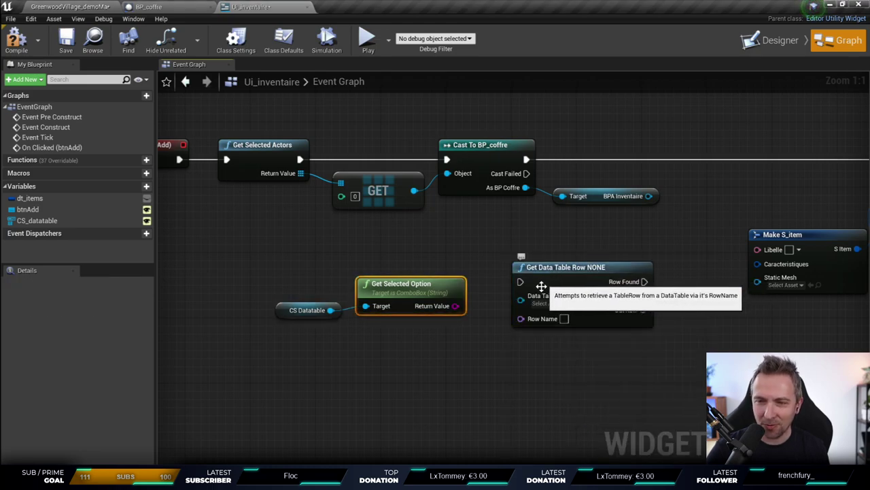
{"action": "left_click", "coordinate": [552, 303]}
{"action": "left_click", "coordinate": [576, 342]}
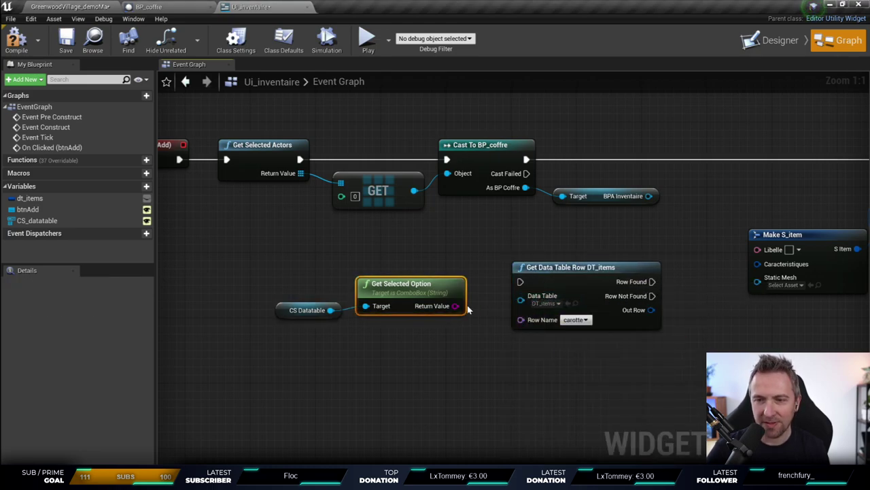
{"action": "left_click_drag", "start_coordinate": [456, 306], "coordinate": [521, 319]}
Step: Rearrange the option nodes and string-to-name conversion beneath the lookup
{"action": "left_click_drag", "start_coordinate": [306, 248], "coordinate": [408, 319]}
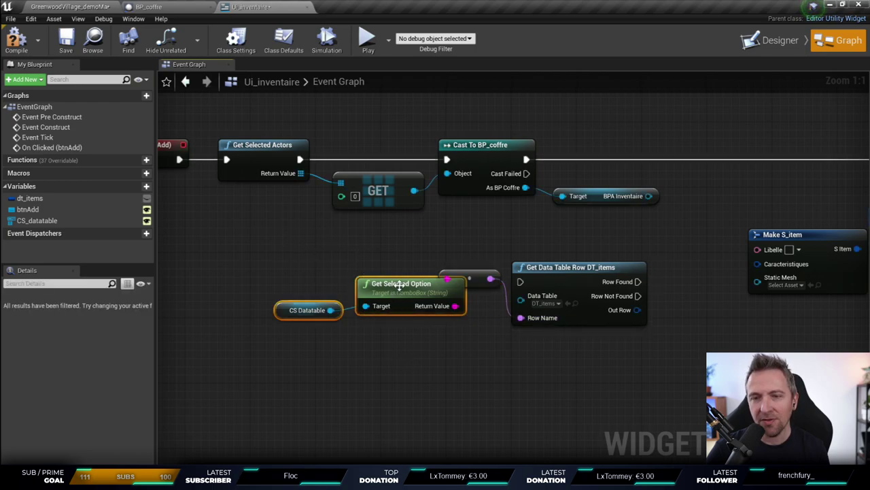
{"action": "left_click_drag", "start_coordinate": [401, 283], "coordinate": [336, 276]}
{"action": "left_click_drag", "start_coordinate": [484, 278], "coordinate": [488, 326]}
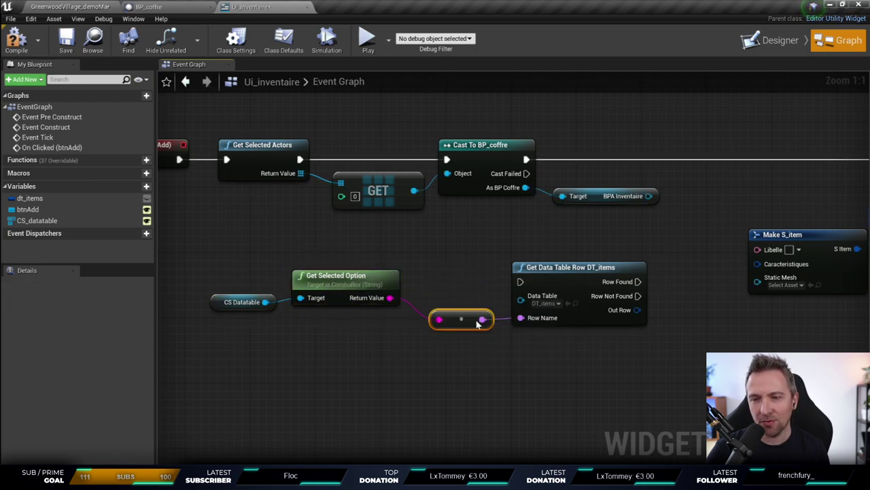
{"action": "left_click_drag", "start_coordinate": [272, 247], "coordinate": [371, 312]}
{"action": "left_click_drag", "start_coordinate": [369, 277], "coordinate": [393, 310]}
{"action": "left_click", "coordinate": [597, 232]}
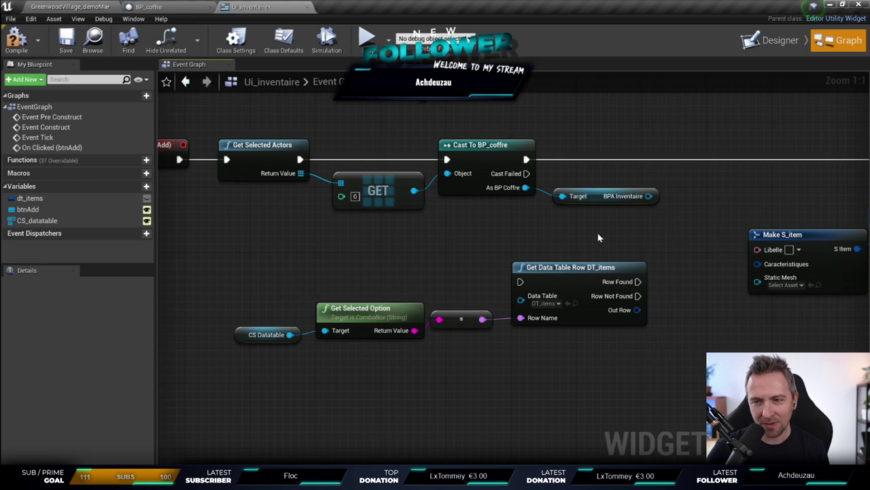
{"action": "right_click_drag", "start_coordinate": [597, 232], "coordinate": [496, 243]}
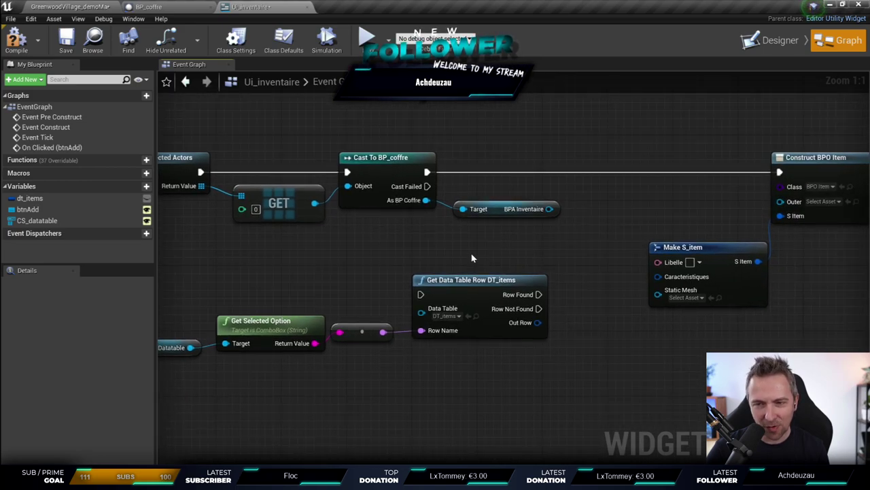
{"action": "right_click_drag", "start_coordinate": [557, 268], "coordinate": [459, 261]}
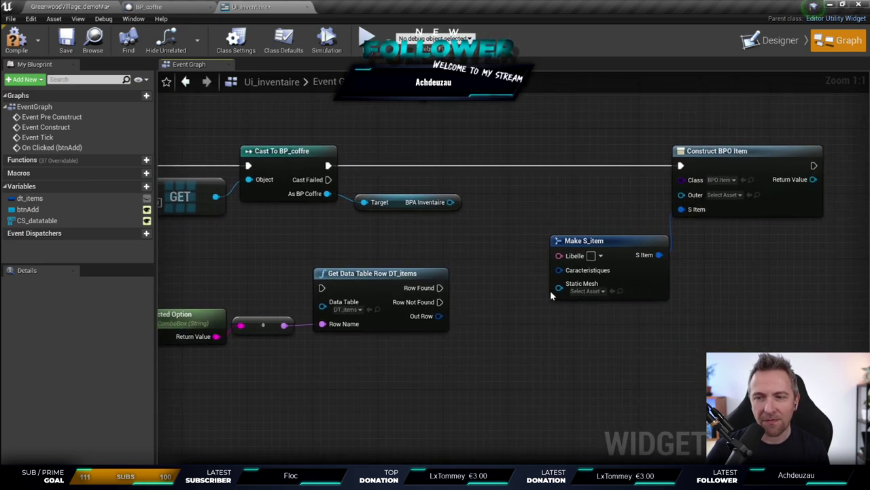
Step: Delete Make S_item and connect Out Row directly to Construct BPO Item's S Item
{"action": "left_click_drag", "start_coordinate": [439, 315], "coordinate": [461, 334]}
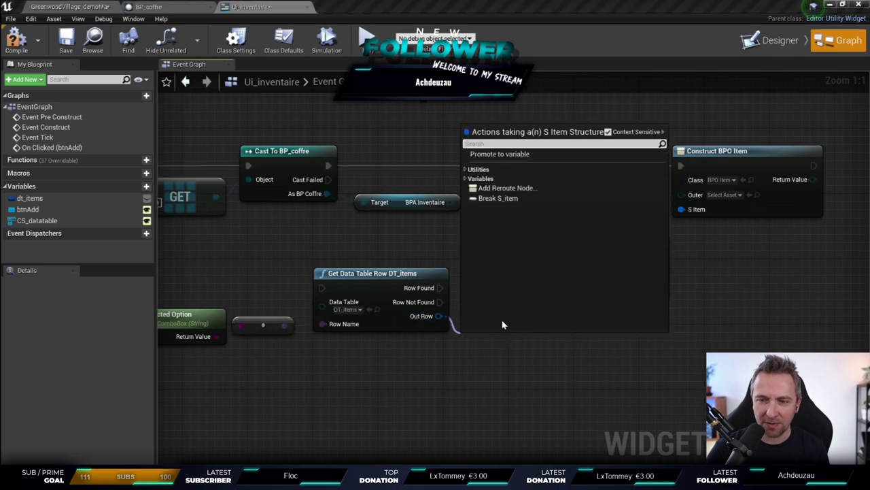
{"action": "left_click", "coordinate": [500, 198]}
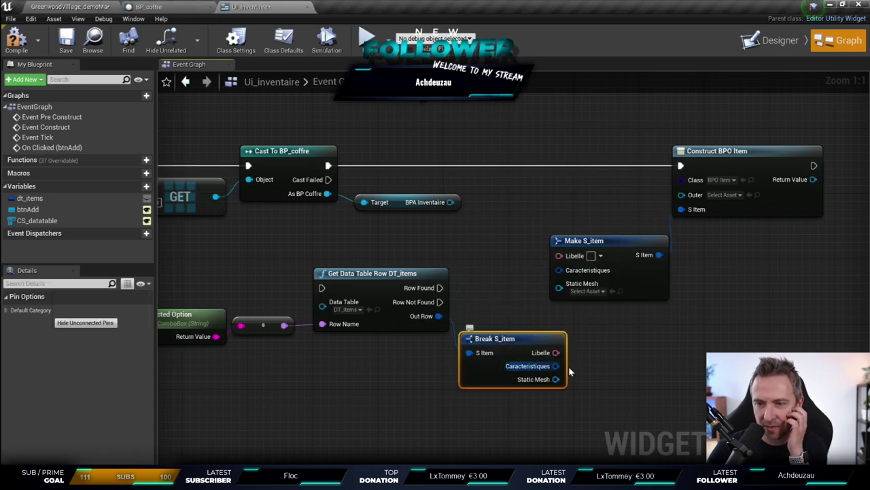
{"action": "left_click", "coordinate": [585, 241]}
{"action": "key", "text": "Delete"}
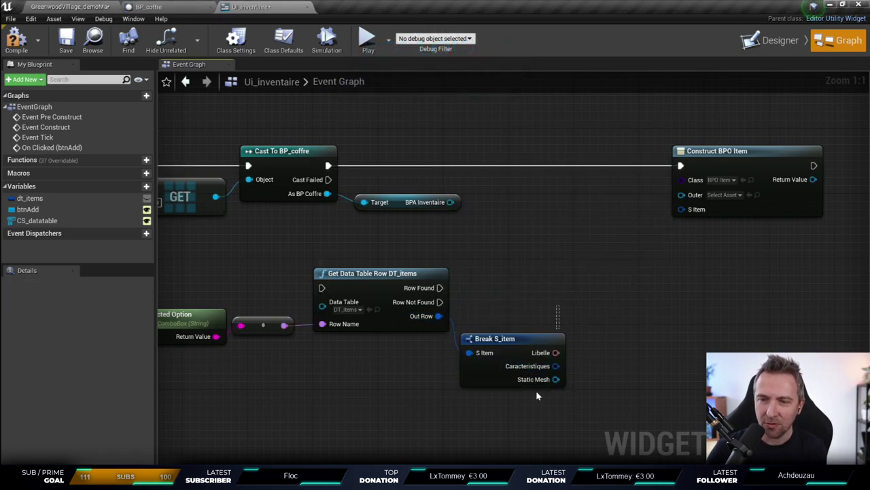
{"action": "left_click", "coordinate": [503, 353]}
{"action": "key", "text": "Delete"}
{"action": "left_click_drag", "start_coordinate": [440, 315], "coordinate": [681, 209]}
Step: Chain the cast into Get Data Table Row, which runs Construct BPO Item when the row is found
{"action": "right_click_drag", "start_coordinate": [275, 254], "coordinate": [457, 270]}
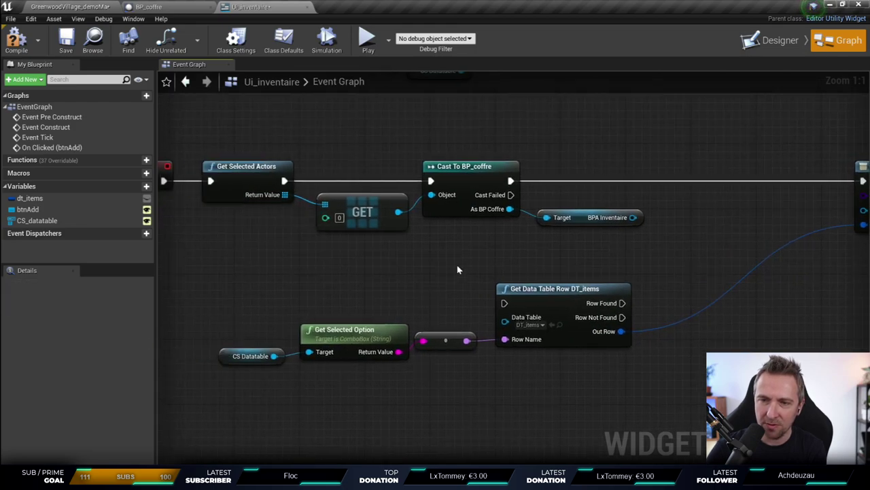
{"action": "left_click_drag", "start_coordinate": [298, 282], "coordinate": [688, 367]}
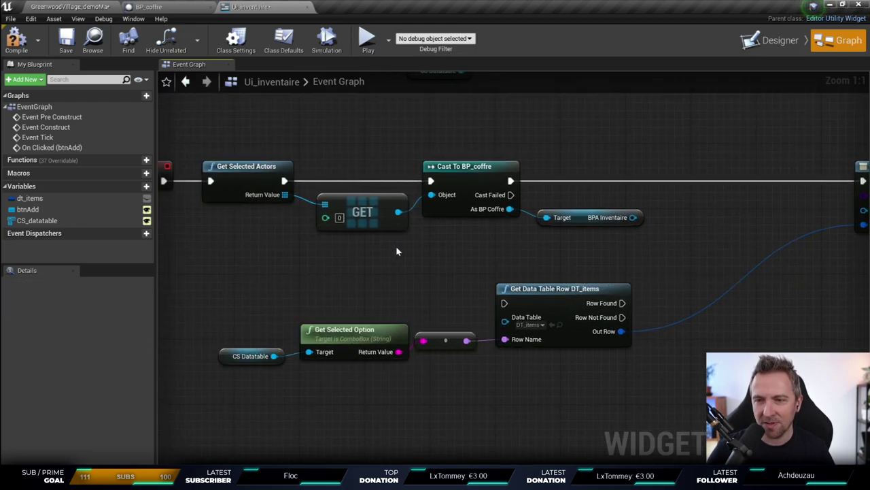
{"action": "left_click_drag", "start_coordinate": [583, 291], "coordinate": [777, 250]}
{"action": "right_click_drag", "start_coordinate": [818, 190], "coordinate": [551, 222]}
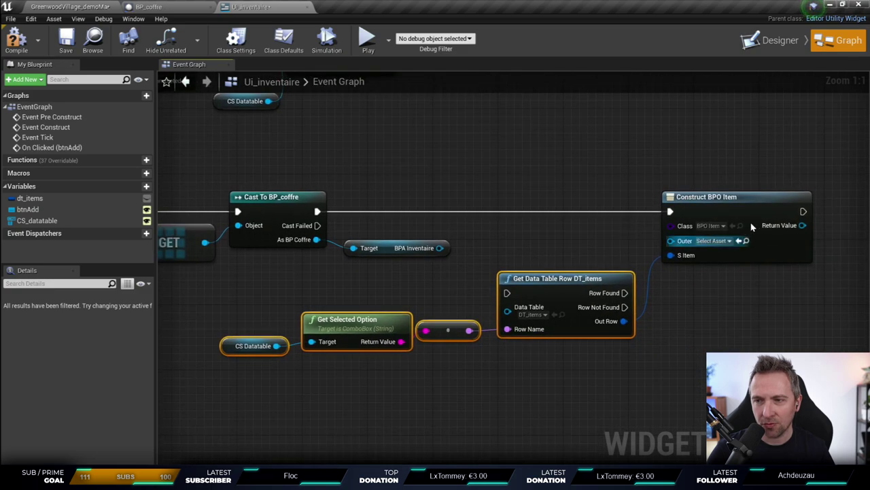
{"action": "mouse_move", "coordinate": [541, 291]}
{"action": "left_mouse_down"}
{"action": "mouse_move", "coordinate": [620, 203]}
{"action": "mouse_move", "coordinate": [710, 203]}
{"action": "left_mouse_up"}
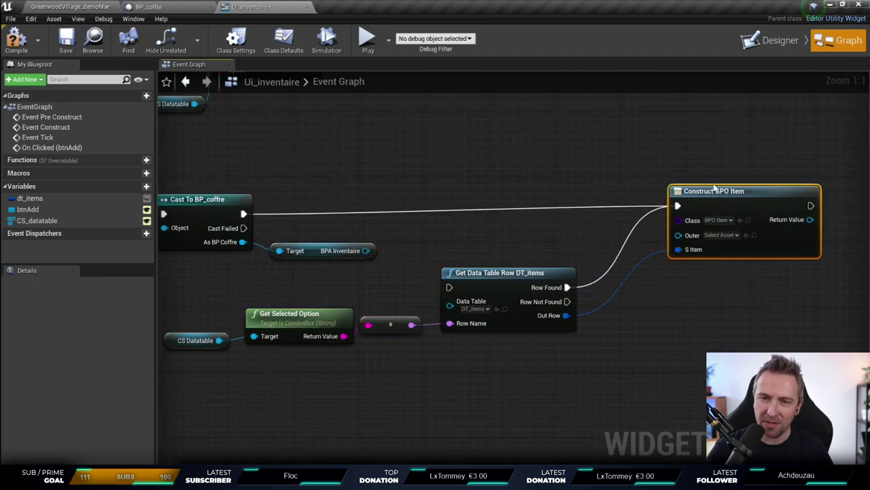
{"action": "mouse_move", "coordinate": [244, 214]}
{"action": "left_mouse_down"}
{"action": "mouse_move", "coordinate": [449, 287]}
{"action": "mouse_move", "coordinate": [518, 215]}
{"action": "mouse_move", "coordinate": [544, 207]}
{"action": "left_mouse_up"}
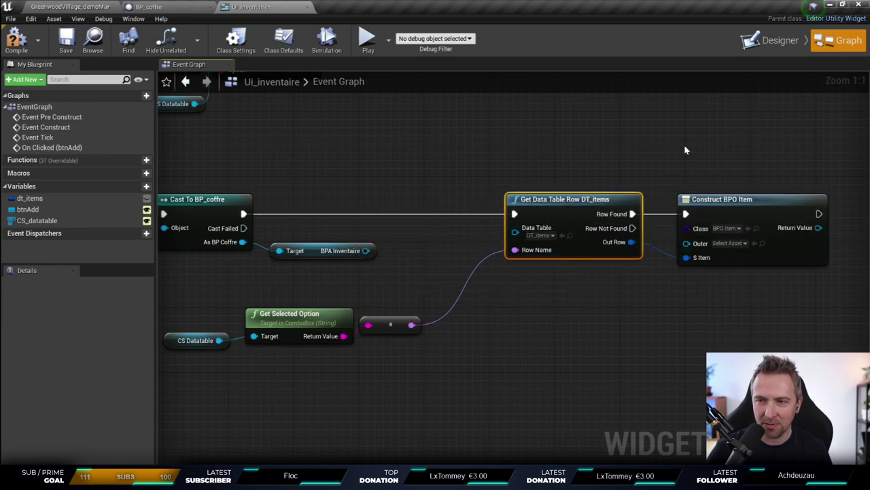
{"action": "left_click", "coordinate": [658, 225]}
{"action": "left_click_drag", "start_coordinate": [187, 286], "coordinate": [424, 350]}
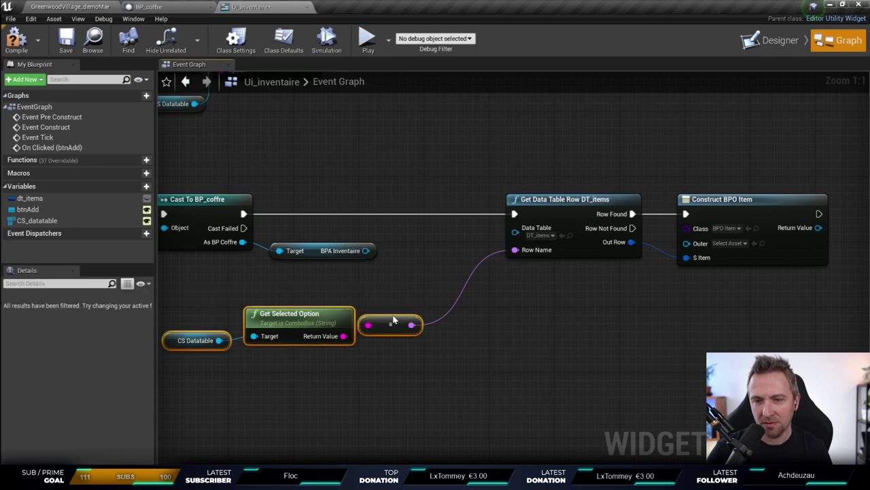
{"action": "left_click_drag", "start_coordinate": [371, 326], "coordinate": [469, 318]}
{"action": "mouse_move", "coordinate": [163, 230]}
{"action": "right_mouse_down"}
{"action": "mouse_move", "coordinate": [296, 245]}
{"action": "mouse_move", "coordinate": [556, 220]}
{"action": "right_mouse_up"}
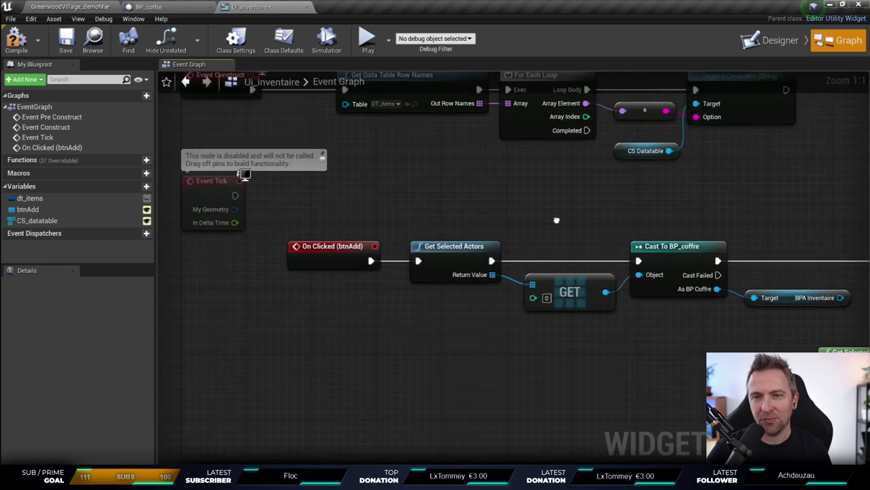
Step: Compile Ui_inventaire, glance at the level viewport, and come back to the graph
{"action": "left_click", "coordinate": [16, 40]}
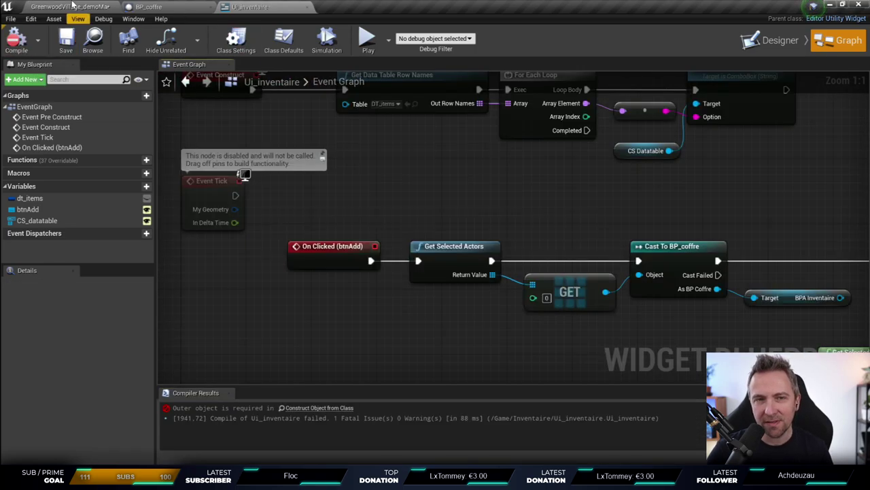
{"action": "left_click", "coordinate": [68, 7]}
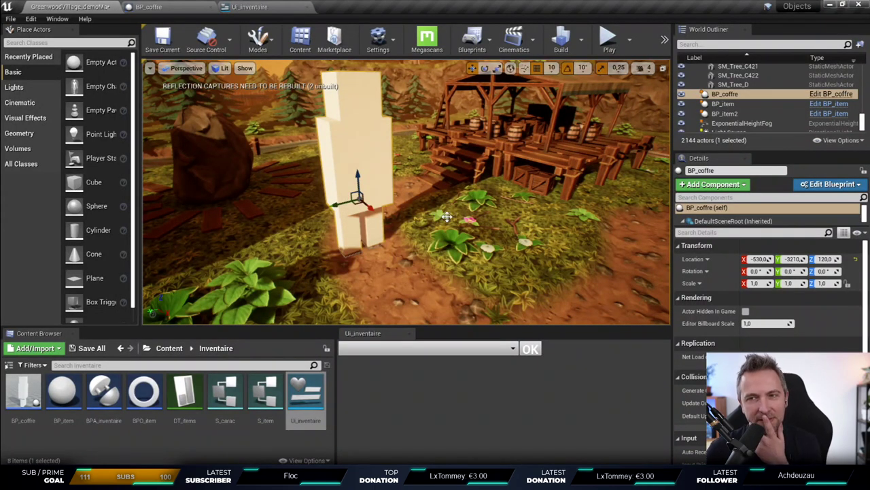
{"action": "right_click_drag", "start_coordinate": [446, 216], "coordinate": [446, 216]}
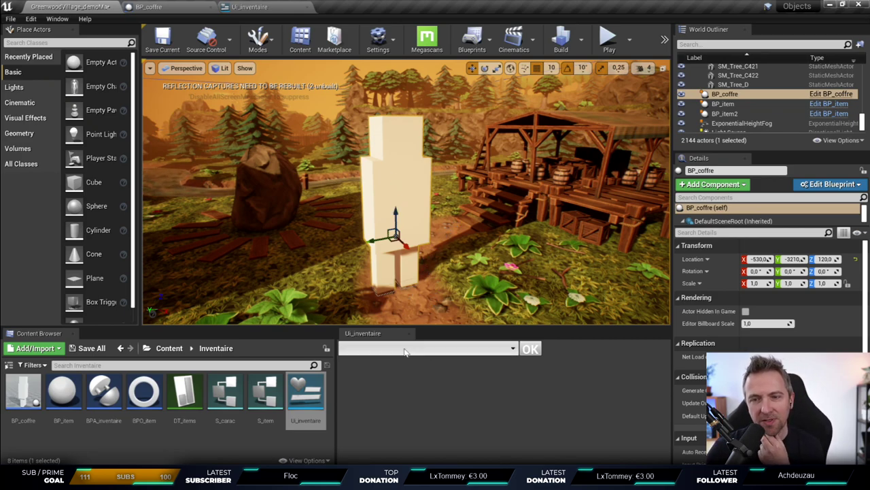
{"action": "left_click", "coordinate": [453, 351]}
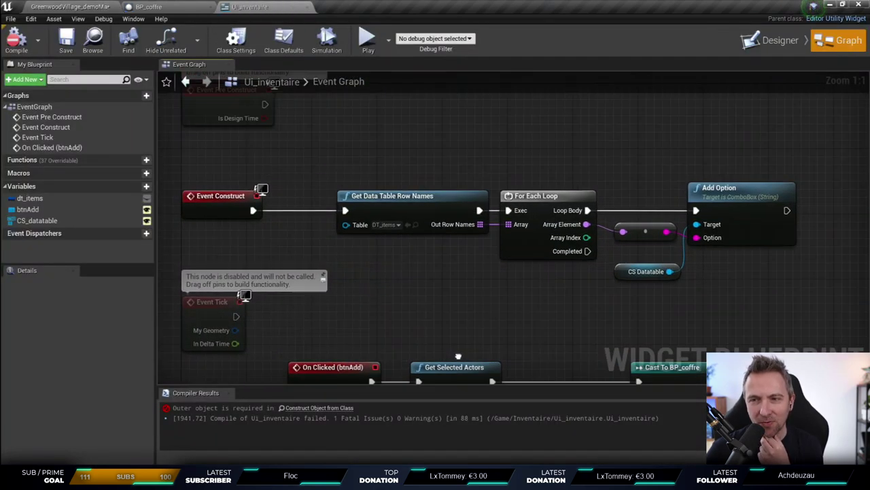
Step: Fix the compile error by connecting the BP_coffre reference to Outer, then recompile
{"action": "right_click_drag", "start_coordinate": [458, 355], "coordinate": [461, 204]}
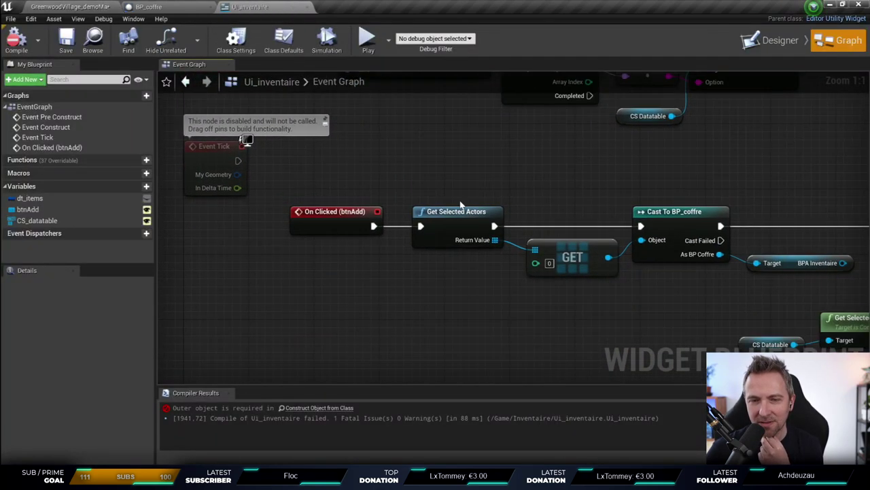
{"action": "left_click", "coordinate": [318, 407]}
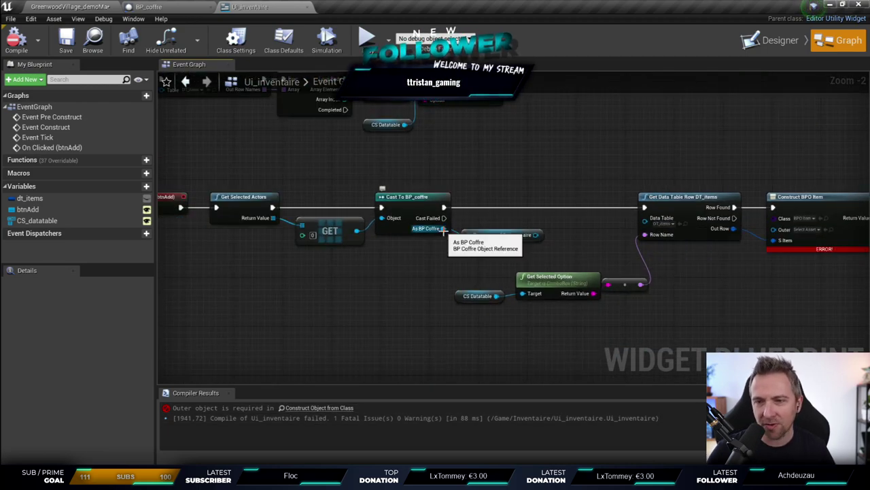
{"action": "mouse_move", "coordinate": [443, 229]}
{"action": "left_mouse_down"}
{"action": "mouse_move", "coordinate": [830, 229]}
{"action": "mouse_move", "coordinate": [703, 229]}
{"action": "left_mouse_up"}
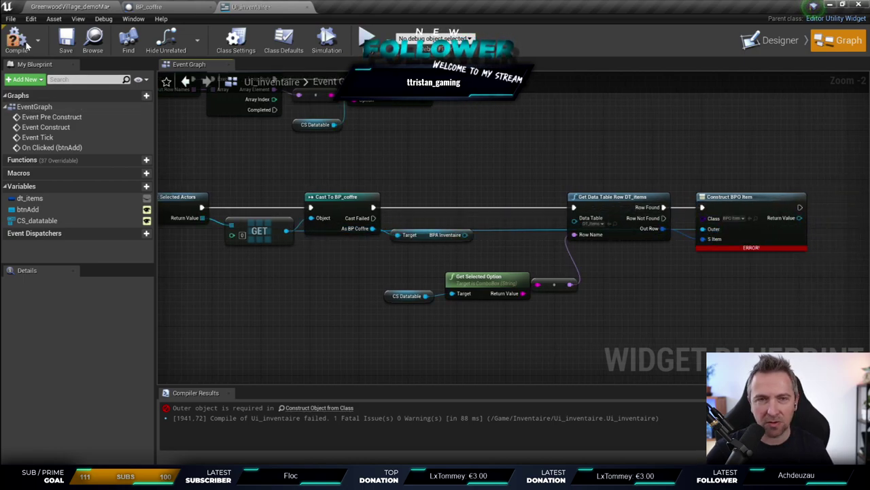
{"action": "left_click", "coordinate": [24, 41]}
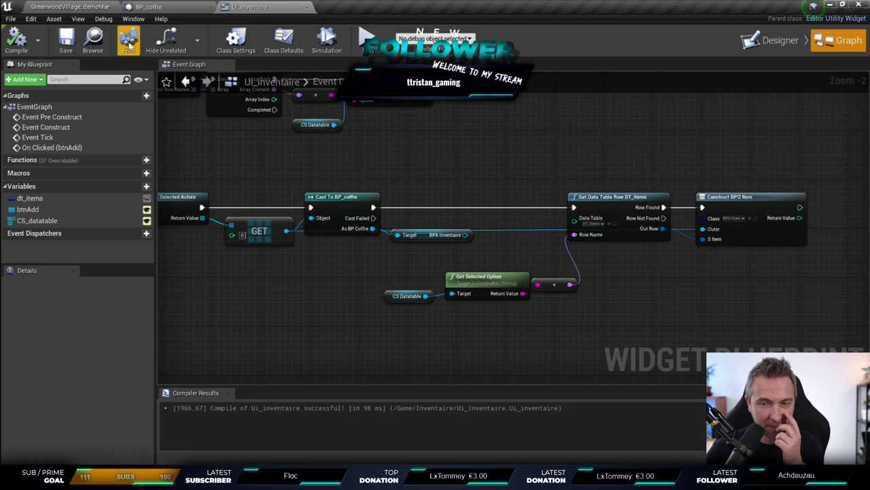
Step: Test the widget in the level by choosing citrouille, then return to the Event Graph
{"action": "left_click", "coordinate": [68, 6]}
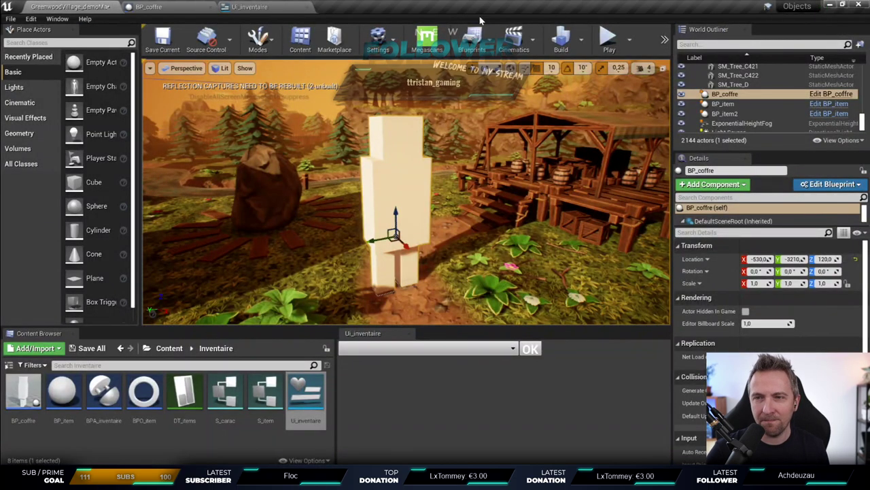
{"action": "left_click", "coordinate": [440, 355]}
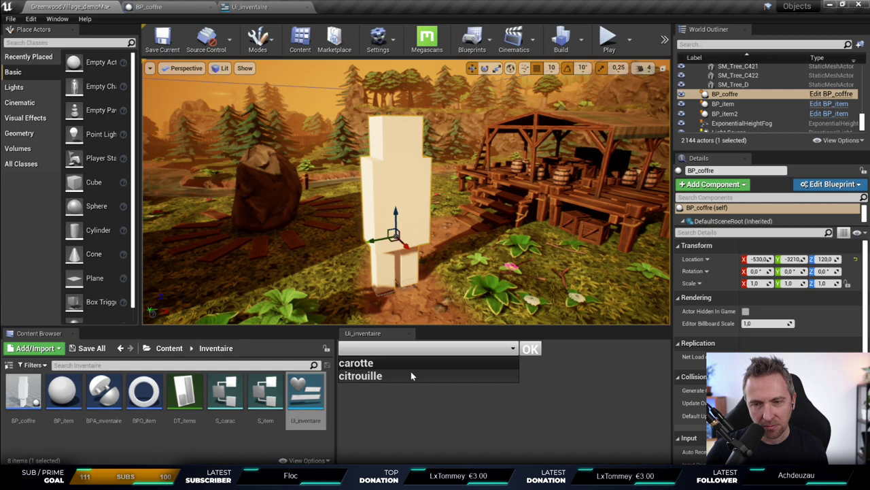
{"action": "left_click", "coordinate": [410, 375]}
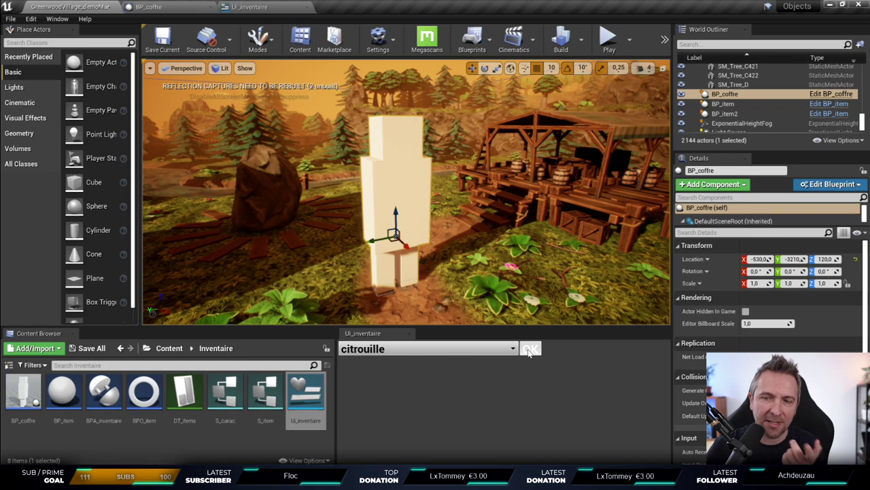
{"action": "left_click", "coordinate": [249, 7]}
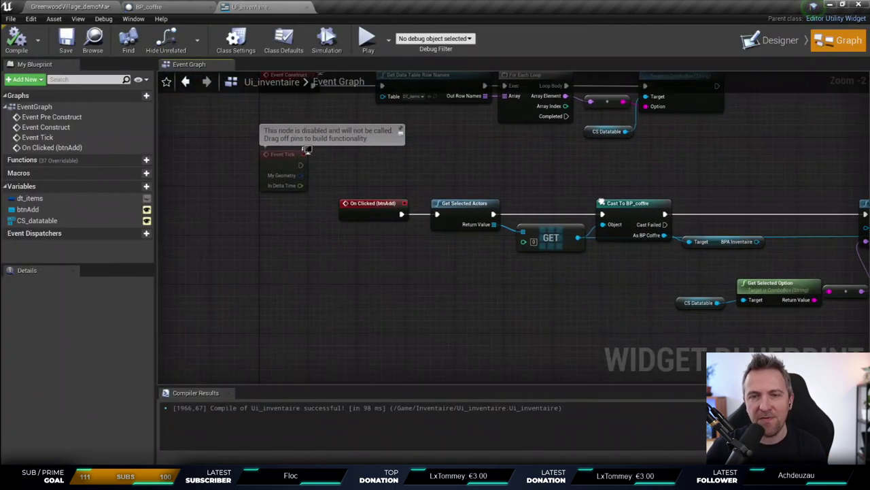
Step: Rearrange the GET, Cast To BP_coffre and BPA Inventaire nodes along the chain
{"action": "scroll", "coordinate": [379, 169], "scroll_direction": "up", "scroll_amount": 5}
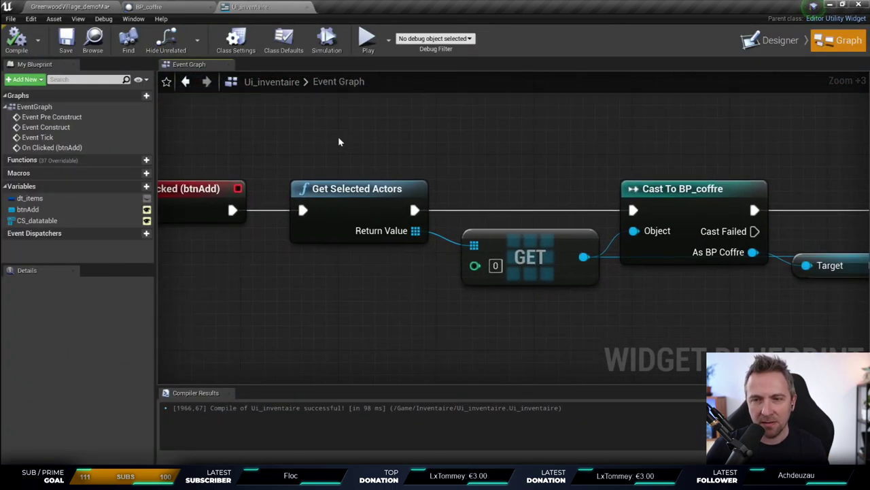
{"action": "left_click", "coordinate": [357, 191]}
{"action": "right_click_drag", "start_coordinate": [542, 170], "coordinate": [438, 181]}
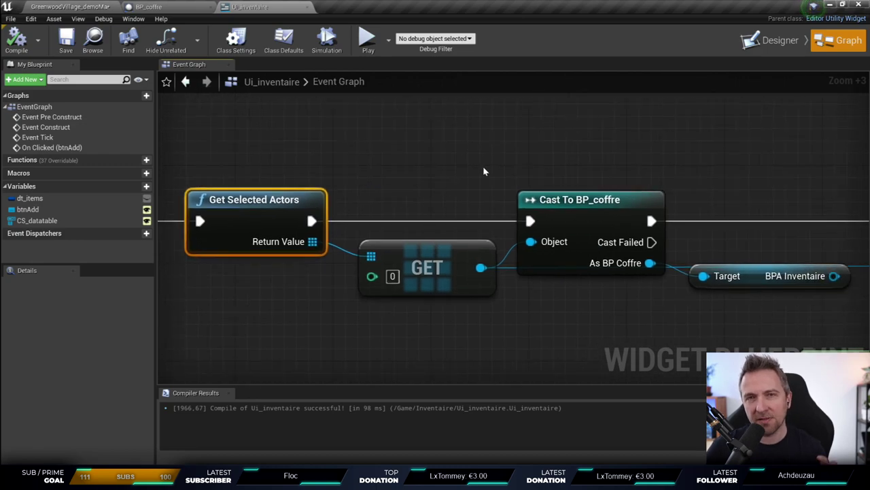
{"action": "right_click_drag", "start_coordinate": [497, 162], "coordinate": [345, 160]}
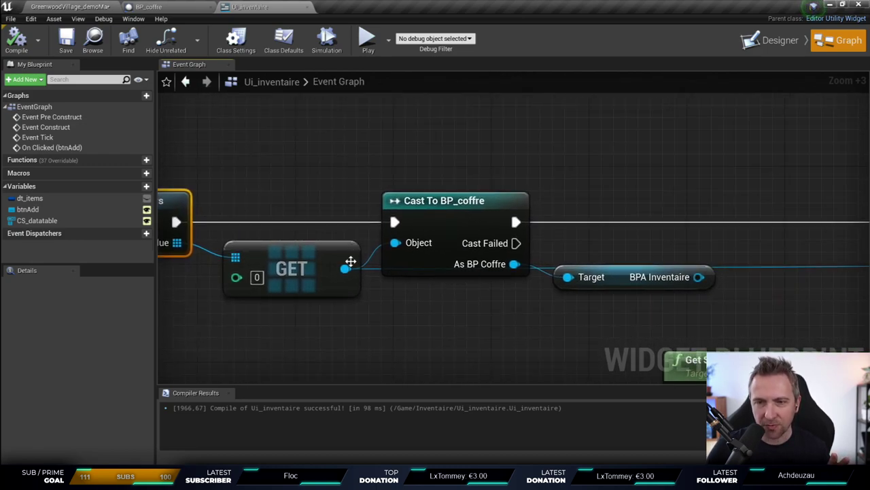
{"action": "right_click_drag", "start_coordinate": [533, 149], "coordinate": [488, 140]}
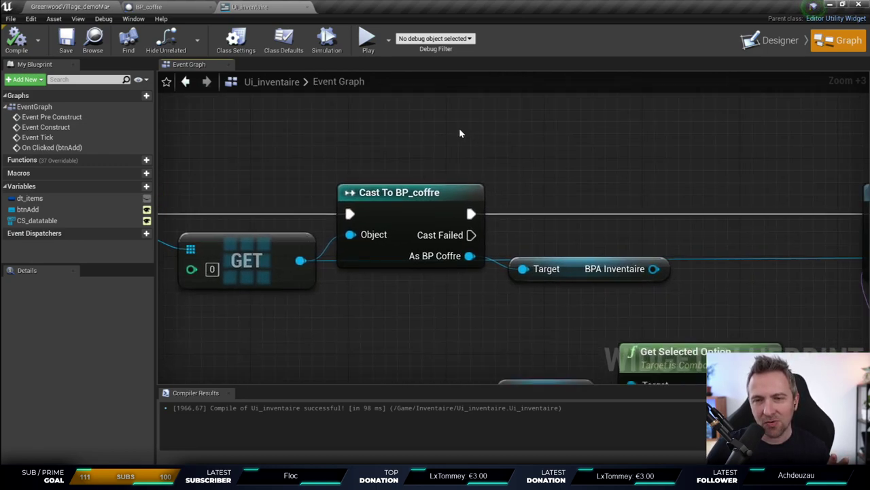
{"action": "left_click_drag", "start_coordinate": [459, 134], "coordinate": [226, 291]}
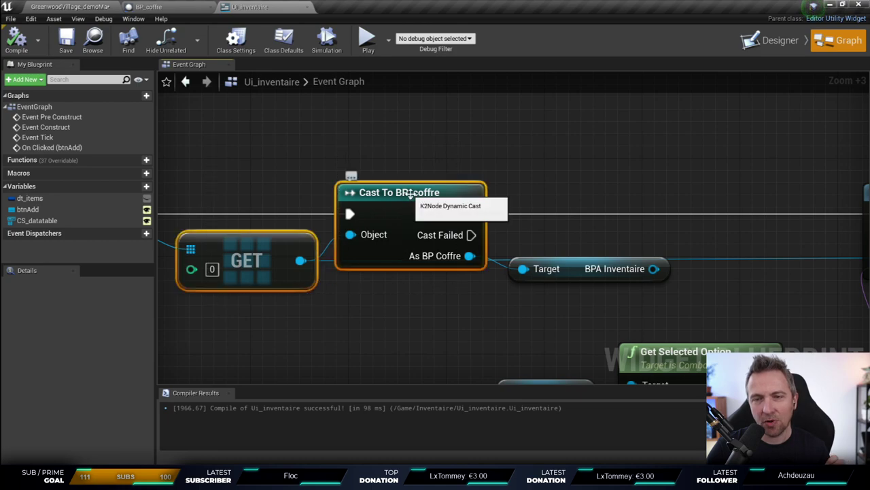
{"action": "right_click_drag", "start_coordinate": [577, 189], "coordinate": [541, 136]}
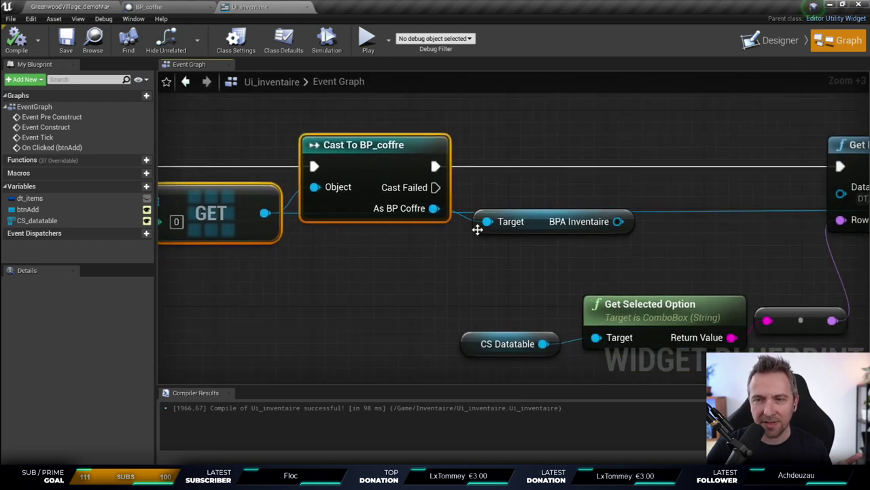
{"action": "left_click_drag", "start_coordinate": [538, 226], "coordinate": [534, 238]}
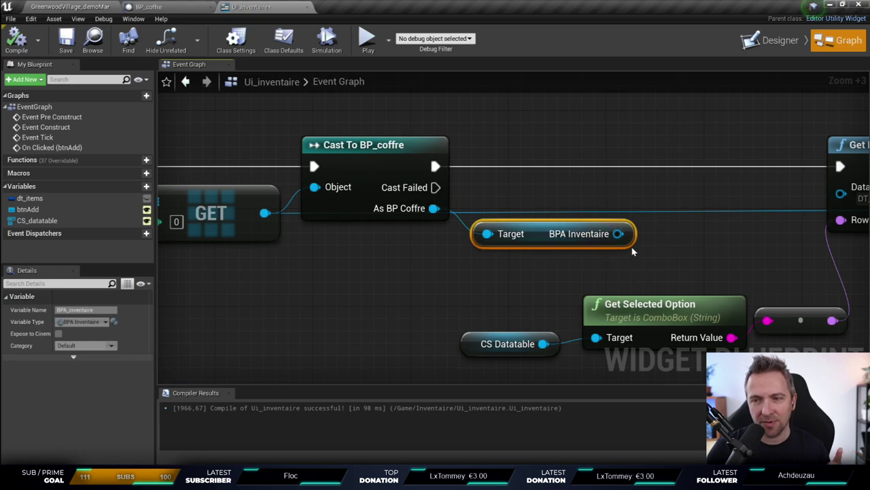
{"action": "mouse_move", "coordinate": [203, 117]}
{"action": "left_mouse_down"}
{"action": "mouse_move", "coordinate": [527, 241]}
{"action": "mouse_move", "coordinate": [594, 207]}
{"action": "left_mouse_up"}
{"action": "right_click_drag", "start_coordinate": [606, 188], "coordinate": [534, 193]}
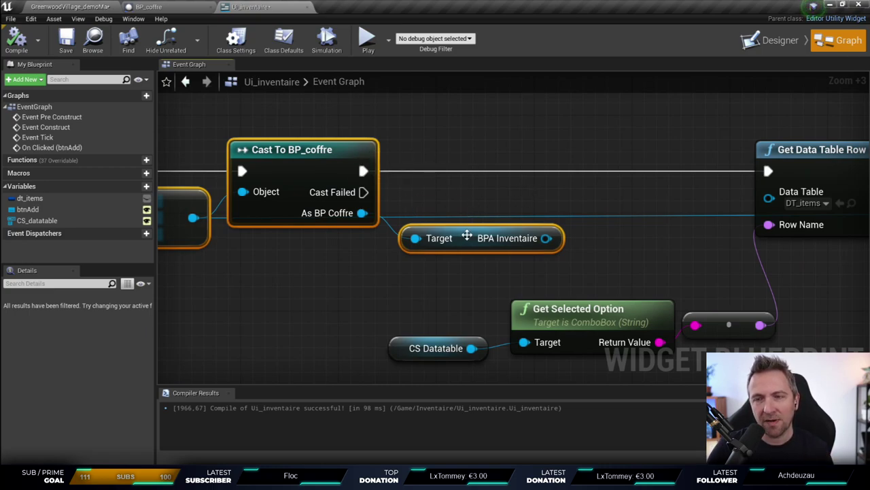
{"action": "left_click_drag", "start_coordinate": [467, 236], "coordinate": [461, 244]}
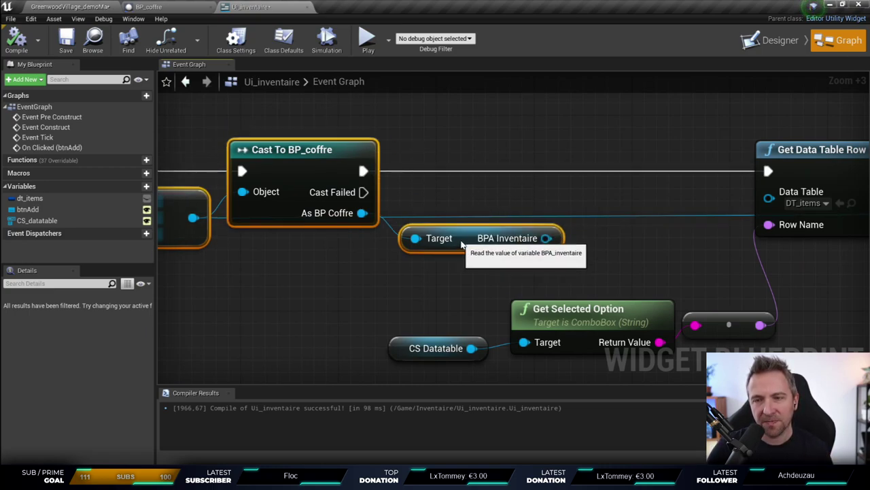
Step: Place the BPA Inventaire node beneath the cast node, with Construct BPO Item in view
{"action": "right_click_drag", "start_coordinate": [606, 124], "coordinate": [416, 109]}
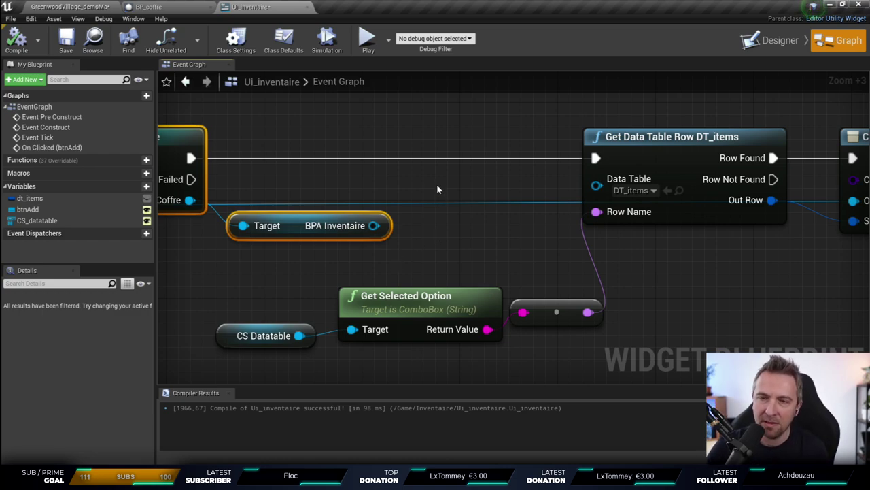
{"action": "right_click_drag", "start_coordinate": [437, 189], "coordinate": [361, 183]}
{"action": "mouse_move", "coordinate": [297, 219]}
{"action": "left_mouse_down"}
{"action": "mouse_move", "coordinate": [785, 209]}
{"action": "mouse_move", "coordinate": [794, 197]}
{"action": "left_mouse_up"}
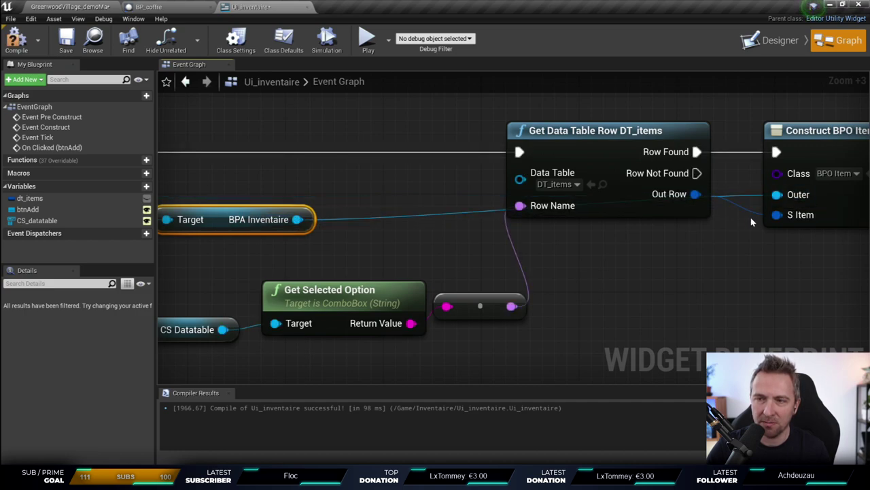
{"action": "left_click_drag", "start_coordinate": [223, 213], "coordinate": [333, 213]}
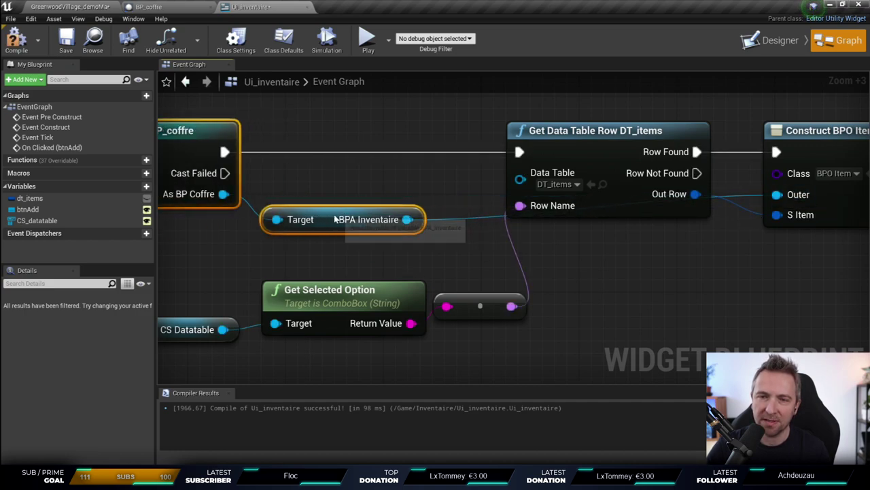
{"action": "left_click", "coordinate": [414, 173]}
{"action": "right_click_drag", "start_coordinate": [712, 108], "coordinate": [691, 126]}
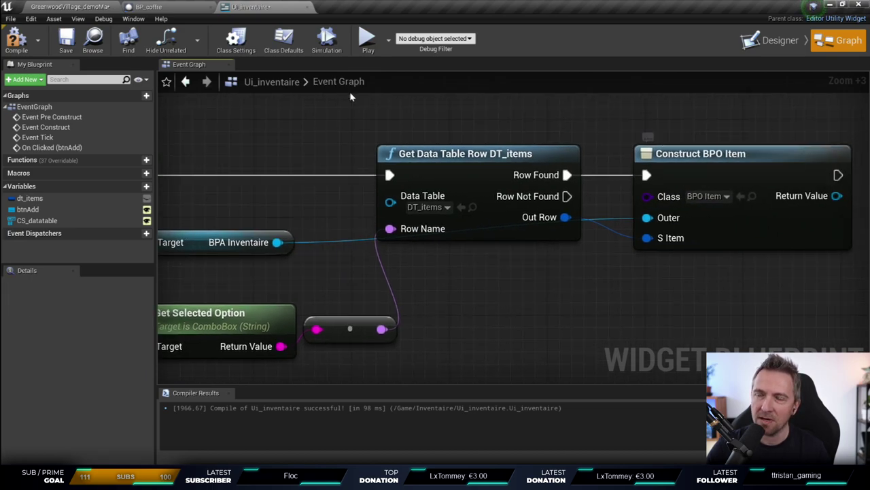
{"action": "right_click_drag", "start_coordinate": [277, 224], "coordinate": [490, 230]}
{"action": "scroll", "coordinate": [492, 229], "scroll_direction": "down", "scroll_amount": 4}
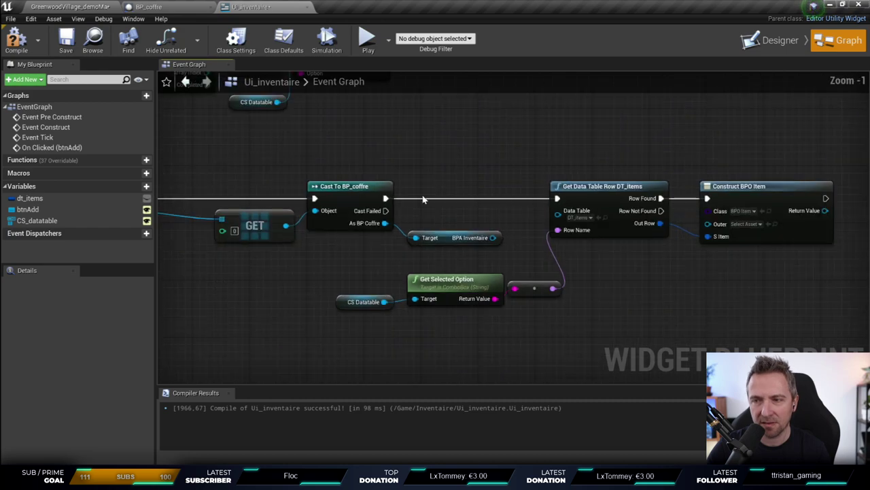
Step: Wire the GET node's selected actor into Construct BPO Item's Outer pin and re-centre the chain
{"action": "left_click_drag", "start_coordinate": [287, 225], "coordinate": [708, 223]}
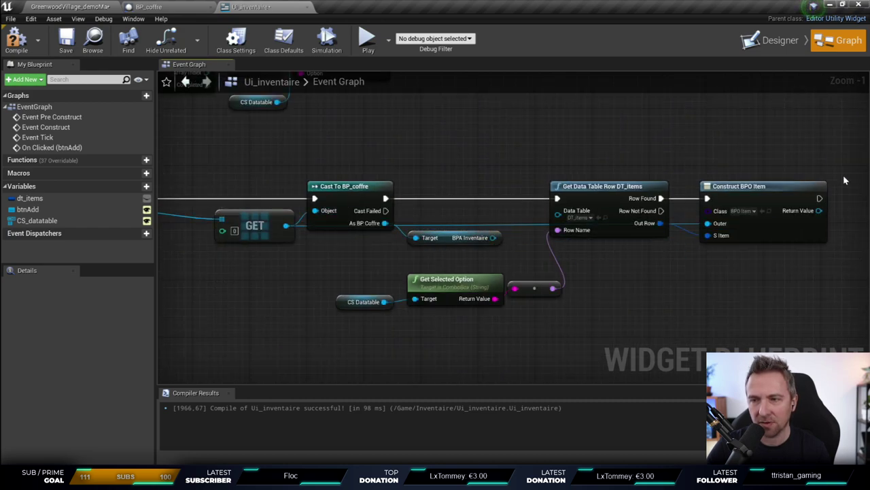
{"action": "left_click_drag", "start_coordinate": [254, 225], "coordinate": [218, 225]}
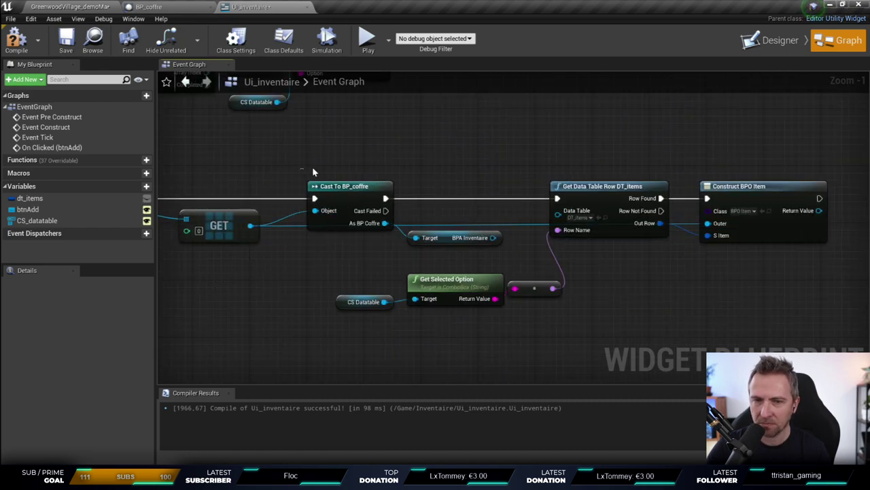
{"action": "mouse_move", "coordinate": [546, 158]}
{"action": "right_mouse_down"}
{"action": "mouse_move", "coordinate": [480, 145]}
{"action": "mouse_move", "coordinate": [402, 113]}
{"action": "right_mouse_up"}
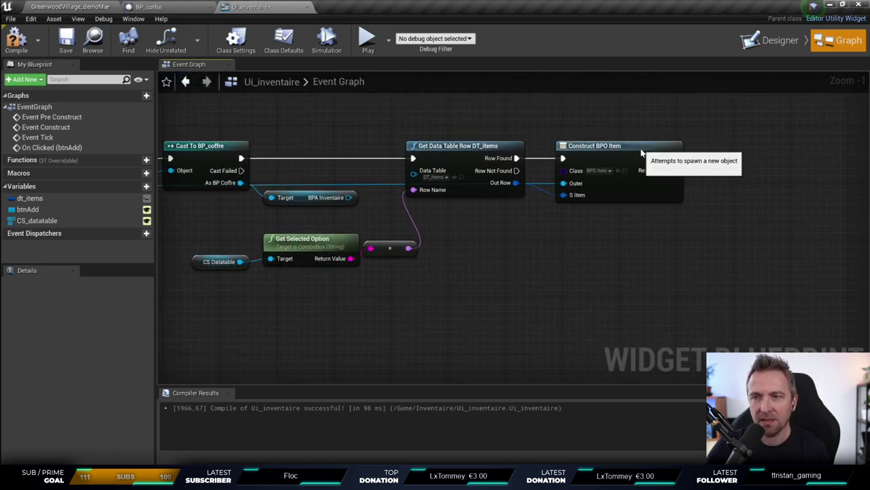
{"action": "mouse_move", "coordinate": [662, 113]}
{"action": "right_mouse_down"}
{"action": "mouse_move", "coordinate": [625, 112]}
{"action": "mouse_move", "coordinate": [685, 125]}
{"action": "right_mouse_up"}
{"action": "scroll", "coordinate": [631, 131], "scroll_direction": "up", "scroll_amount": 2}
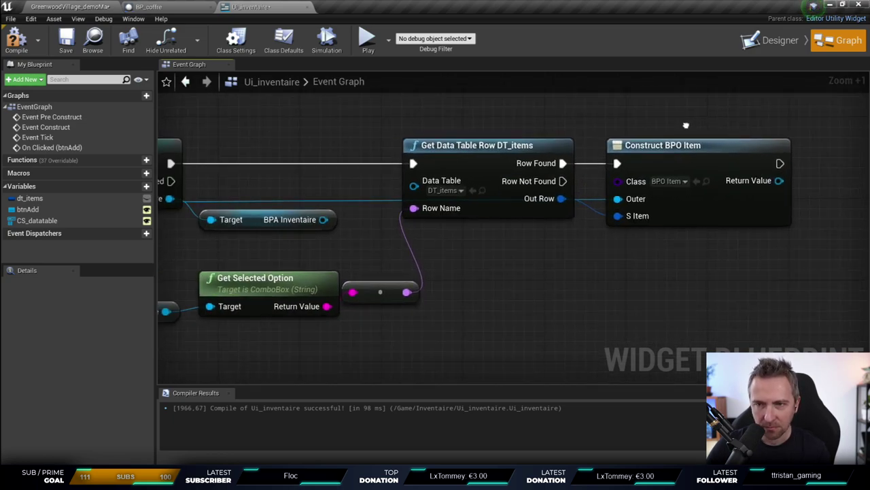
{"action": "left_click_drag", "start_coordinate": [292, 221], "coordinate": [293, 230]}
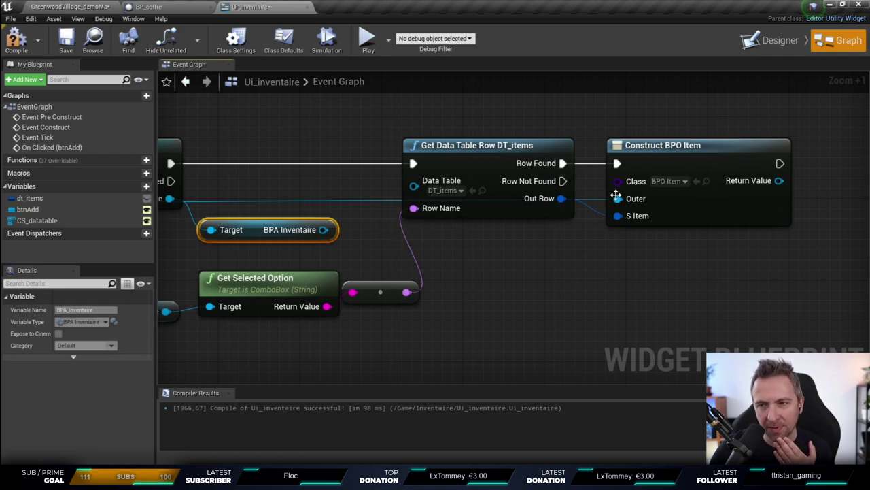
Step: Add a getter for BPA Inventaire's Objets array below Construct BPO Item
{"action": "left_click_drag", "start_coordinate": [324, 230], "coordinate": [510, 292]}
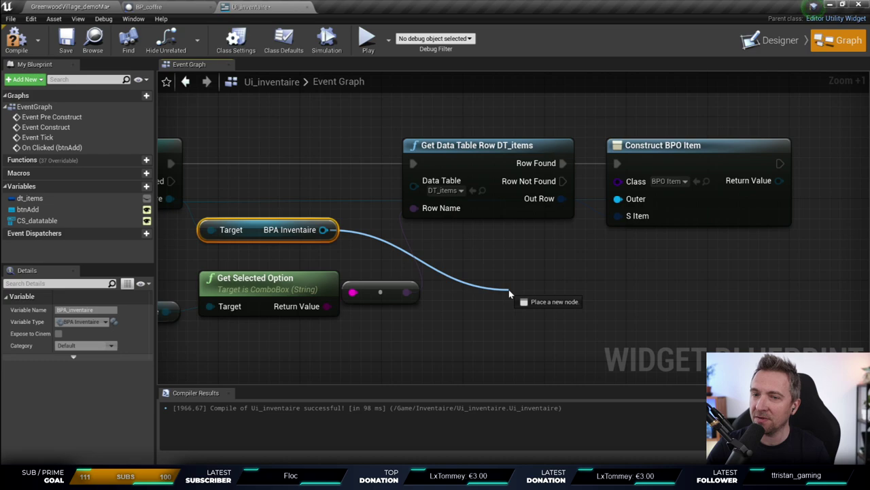
{"action": "left_click_drag", "start_coordinate": [509, 293], "coordinate": [511, 294]}
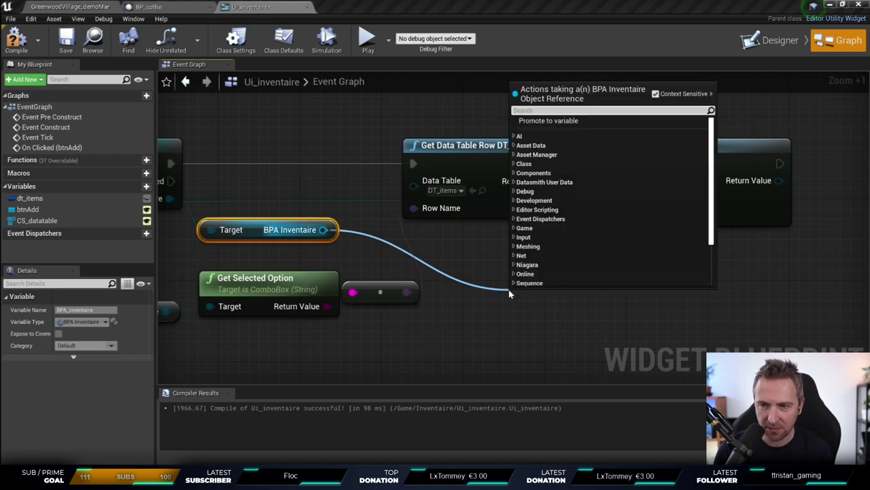
{"action": "type", "text": "get"}
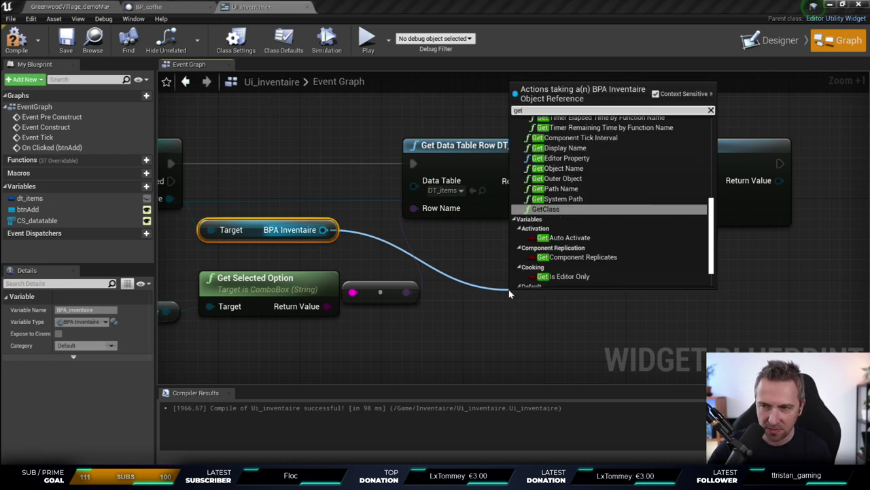
{"action": "scroll", "coordinate": [524, 235], "scroll_direction": "down", "scroll_amount": 1}
{"action": "left_click", "coordinate": [553, 262]}
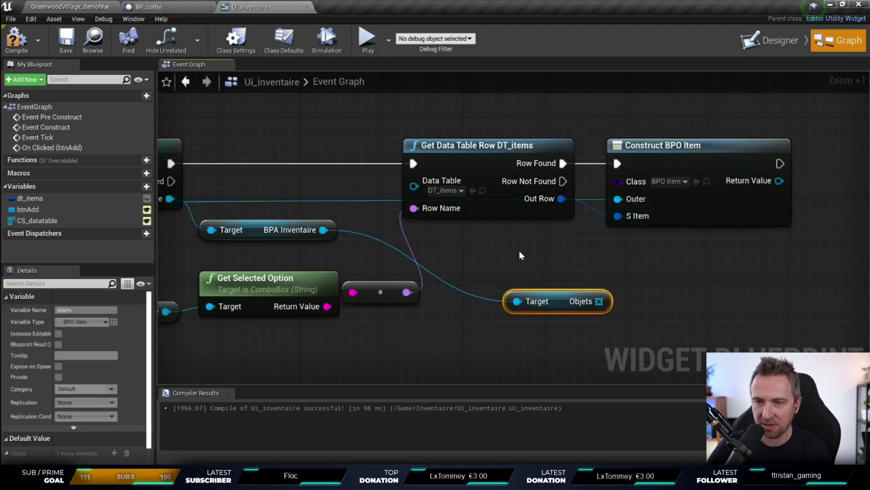
{"action": "left_click_drag", "start_coordinate": [564, 301], "coordinate": [759, 281]}
{"action": "right_click_drag", "start_coordinate": [748, 313], "coordinate": [618, 316]}
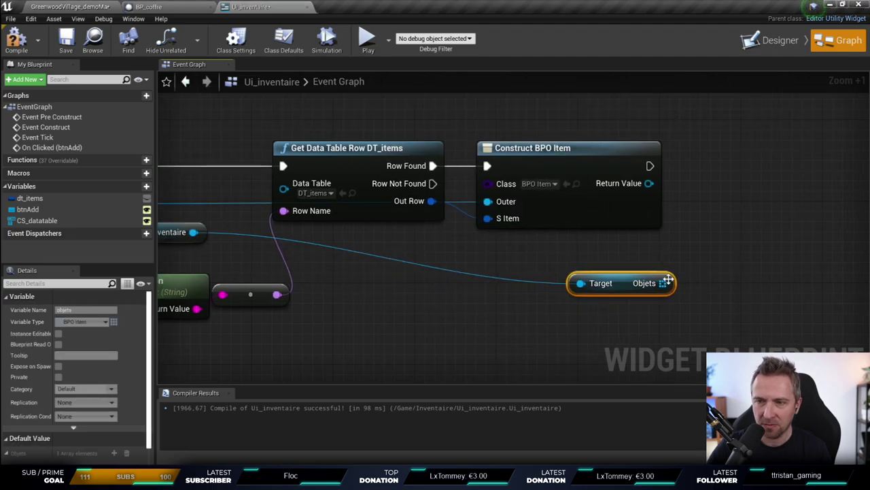
Step: Add an array Add node that appends the constructed BPO Item to Objets right after construction
{"action": "left_click_drag", "start_coordinate": [662, 283], "coordinate": [703, 263]}
{"action": "type", "text": "add"}
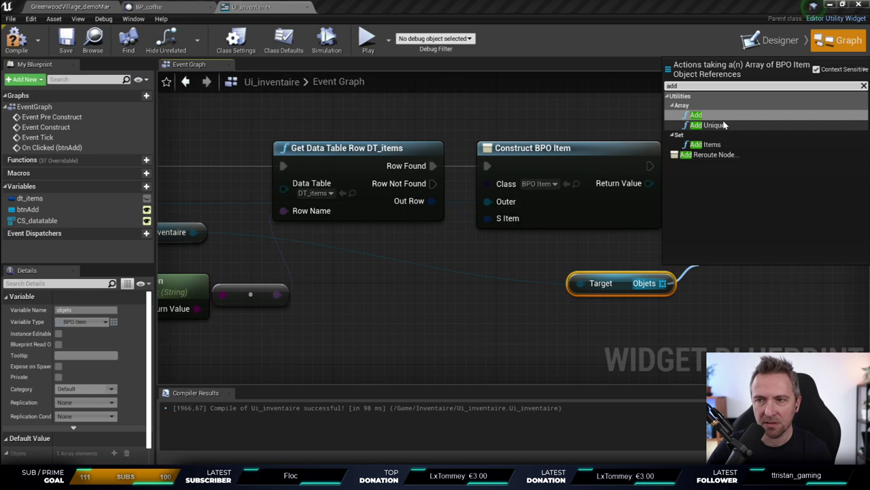
{"action": "left_click", "coordinate": [697, 116]}
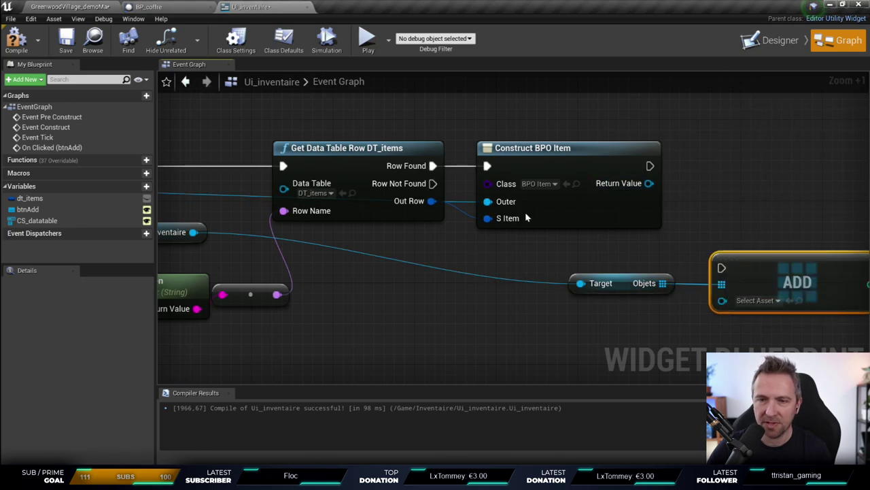
{"action": "left_click_drag", "start_coordinate": [648, 183], "coordinate": [722, 300]}
{"action": "left_click_drag", "start_coordinate": [714, 258], "coordinate": [705, 167]}
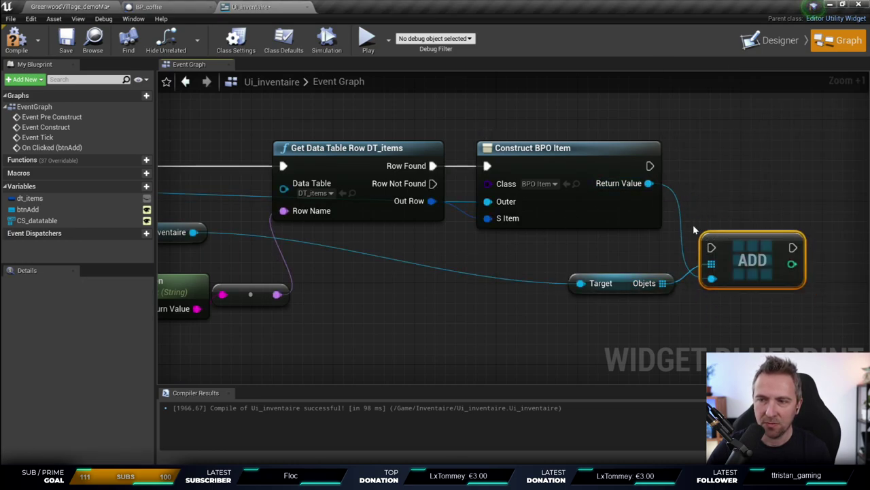
{"action": "left_click_drag", "start_coordinate": [650, 165], "coordinate": [724, 169]}
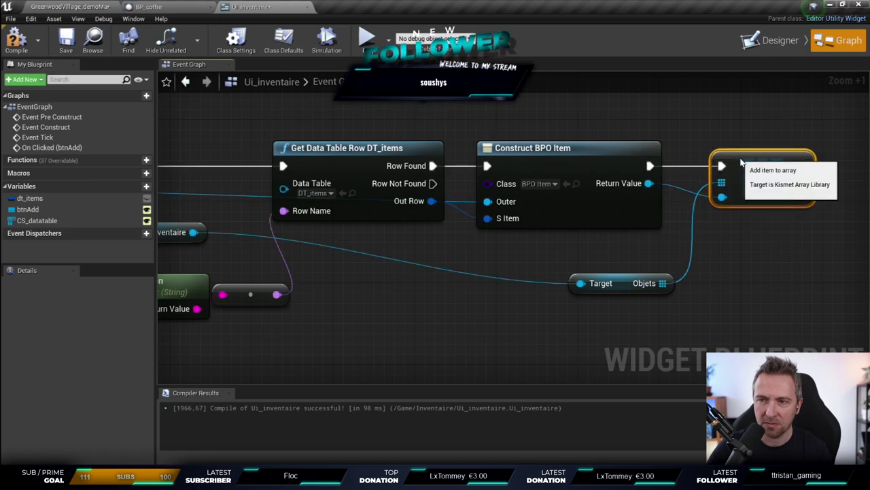
Step: Compile the Ui_inventaire blueprint
{"action": "left_click", "coordinate": [595, 283]}
{"action": "scroll", "coordinate": [605, 289], "scroll_direction": "down", "scroll_amount": 2}
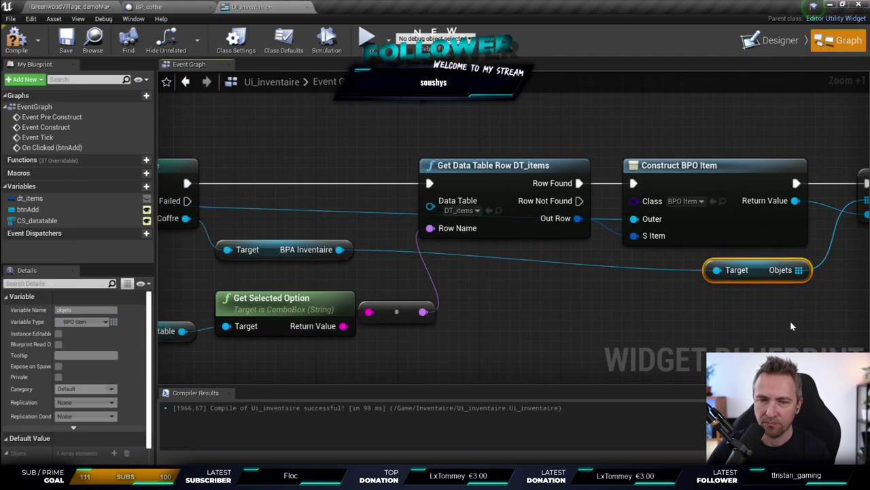
{"action": "scroll", "coordinate": [590, 313], "scroll_direction": "down", "scroll_amount": 2}
{"action": "left_click", "coordinate": [17, 41]}
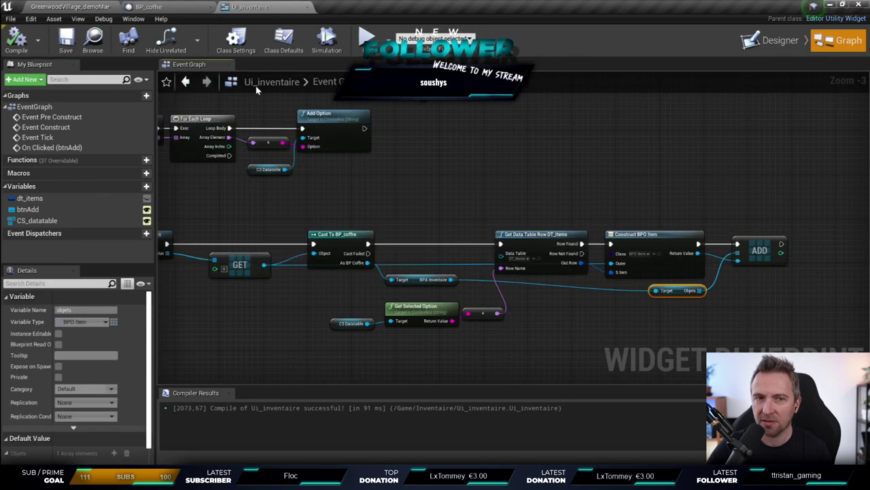
{"action": "right_click_drag", "start_coordinate": [594, 166], "coordinate": [638, 166]}
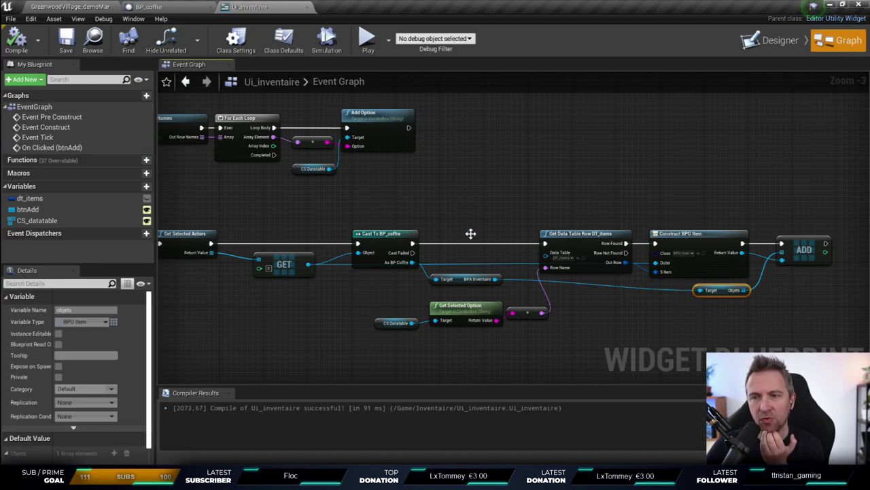
Step: From the level editor, open the BP_coffre chest blueprint with Edit BP_coffre
{"action": "left_click", "coordinate": [63, 6]}
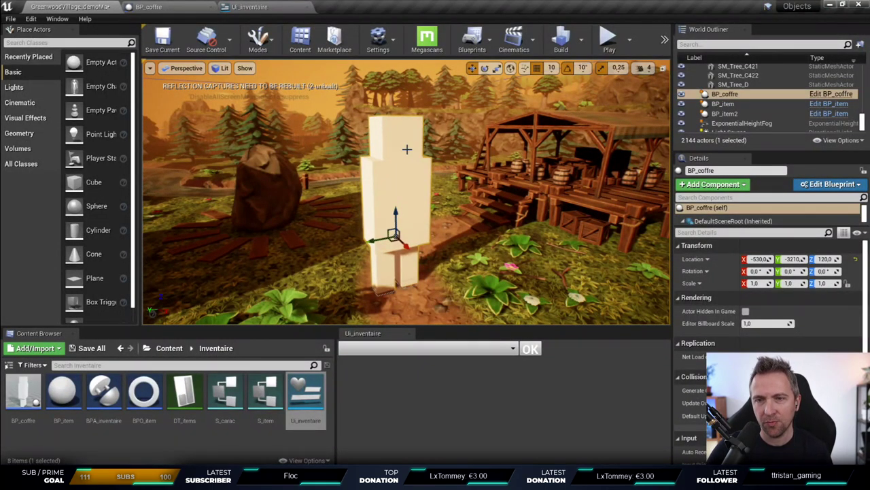
{"action": "left_click", "coordinate": [828, 94]}
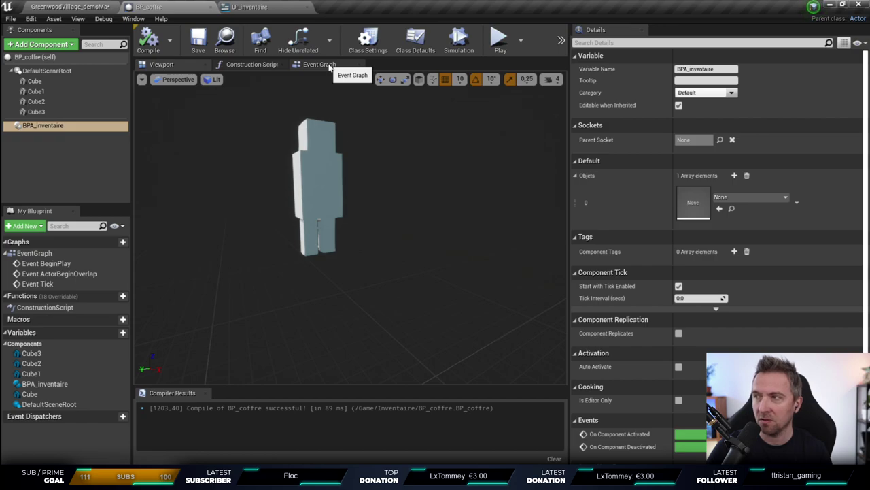
Step: Add a Print String node after Event BeginPlay in the chest's Event Graph
{"action": "left_click", "coordinate": [330, 65]}
{"action": "mouse_move", "coordinate": [341, 259]}
{"action": "right_mouse_down"}
{"action": "mouse_move", "coordinate": [341, 192]}
{"action": "mouse_move", "coordinate": [234, 198]}
{"action": "mouse_move", "coordinate": [281, 202]}
{"action": "mouse_move", "coordinate": [310, 256]}
{"action": "right_mouse_up"}
{"action": "scroll", "coordinate": [316, 207], "scroll_direction": "up", "scroll_amount": 7}
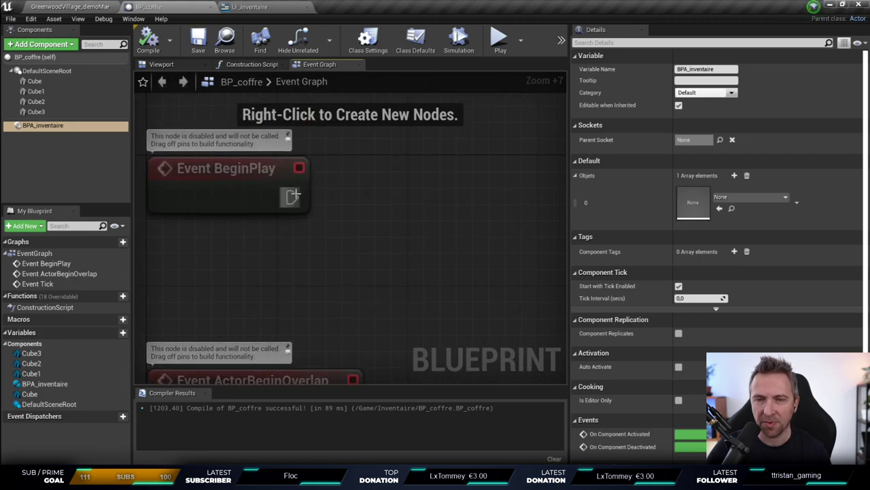
{"action": "left_click_drag", "start_coordinate": [293, 197], "coordinate": [433, 208]}
{"action": "type", "text": "p"}
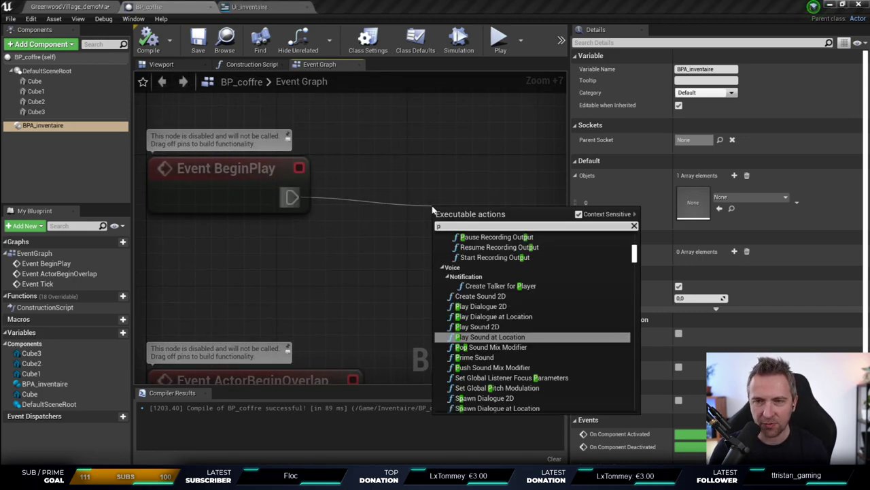
{"action": "type", "text": "rint"}
{"action": "key", "text": "Return"}
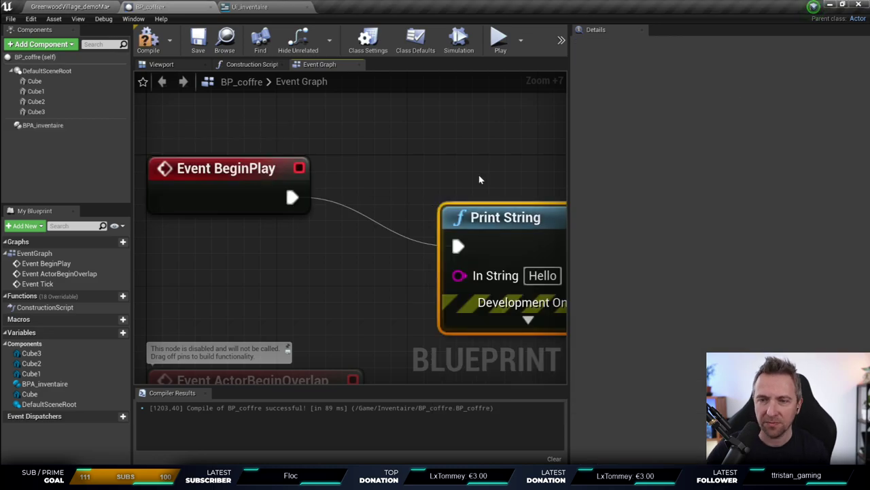
{"action": "right_click_drag", "start_coordinate": [478, 175], "coordinate": [495, 152]}
{"action": "left_click_drag", "start_coordinate": [495, 152], "coordinate": [492, 201]}
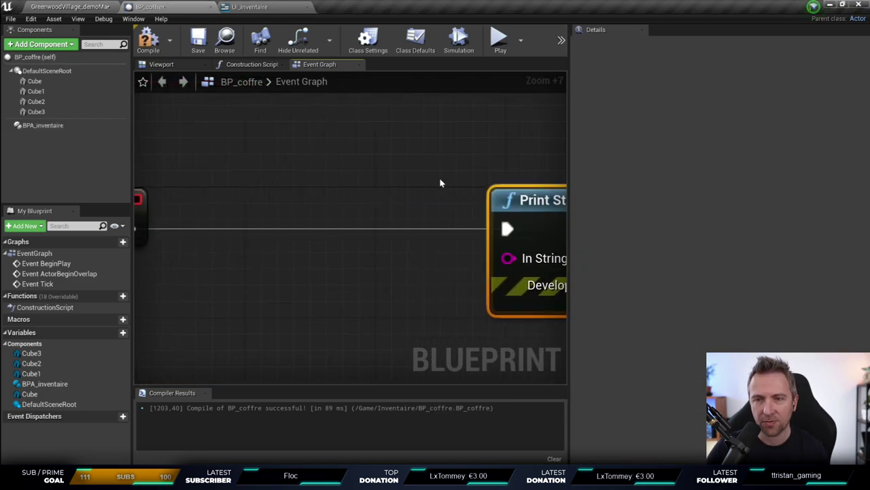
{"action": "scroll", "coordinate": [173, 126], "scroll_direction": "down", "scroll_amount": 4}
Step: Add a For Each Loop over BPA_inventaire's Objets array, driven by BeginPlay
{"action": "mouse_move", "coordinate": [42, 125]}
{"action": "left_mouse_down"}
{"action": "mouse_move", "coordinate": [336, 265]}
{"action": "mouse_move", "coordinate": [374, 265]}
{"action": "left_mouse_up"}
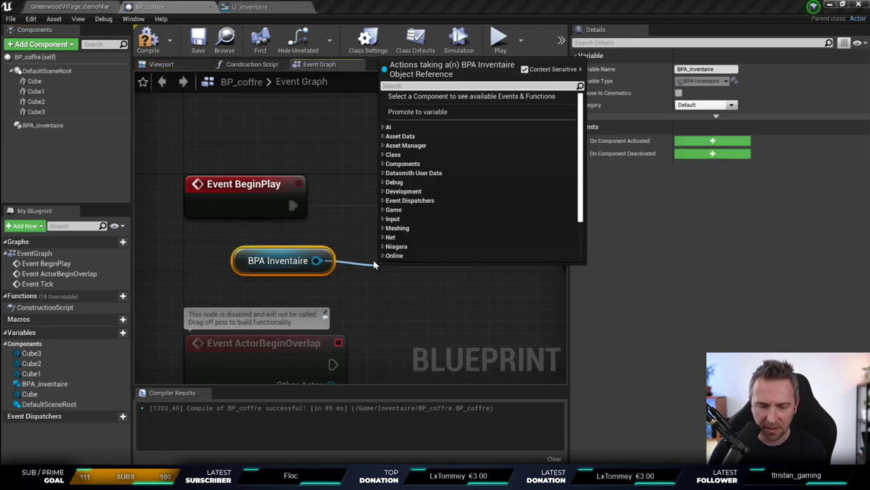
{"action": "type", "text": "get obj"}
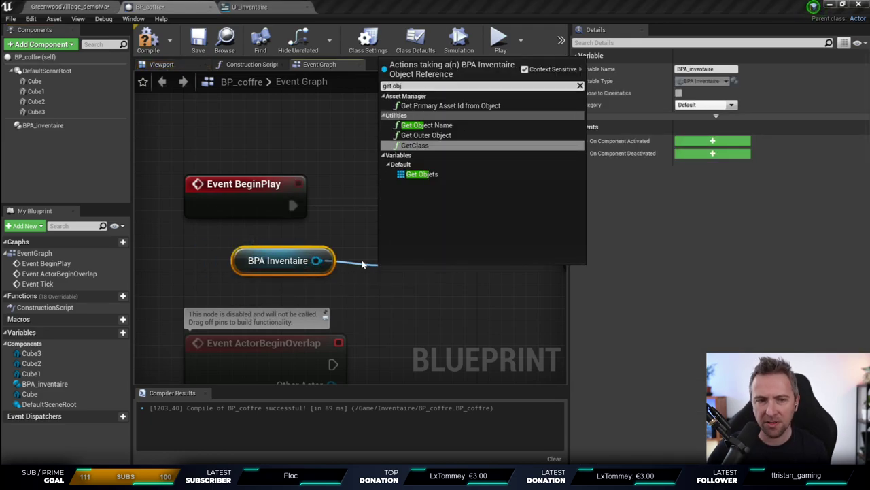
{"action": "left_click", "coordinate": [422, 174]}
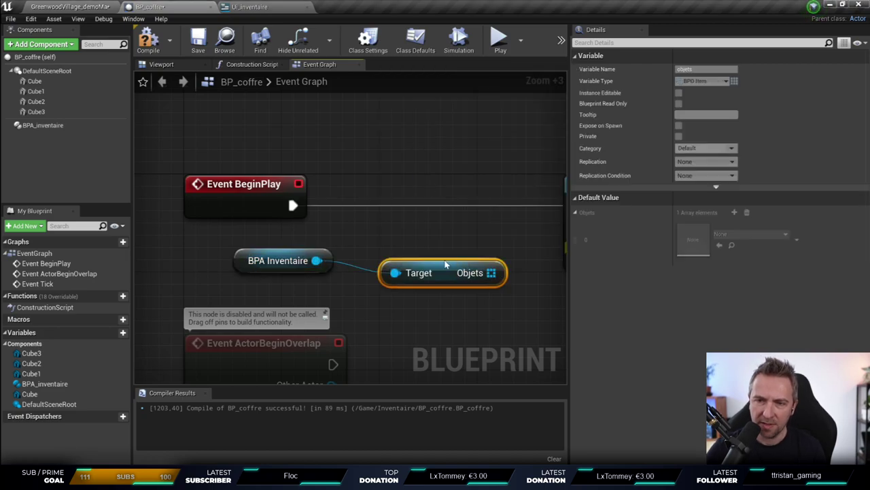
{"action": "mouse_move", "coordinate": [446, 263]}
{"action": "left_mouse_down"}
{"action": "mouse_move", "coordinate": [384, 264]}
{"action": "mouse_move", "coordinate": [463, 291]}
{"action": "left_mouse_up"}
{"action": "type", "text": "forea"}
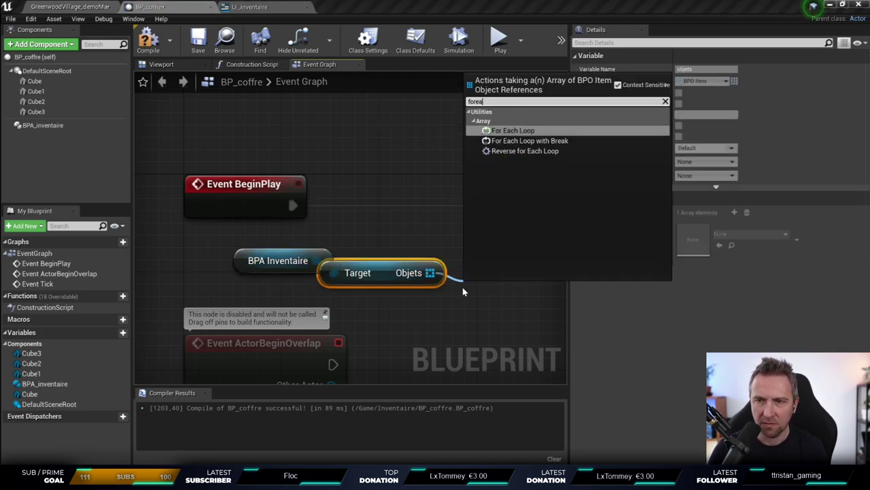
{"action": "key", "text": "Return"}
{"action": "right_click_drag", "start_coordinate": [463, 291], "coordinate": [381, 223]}
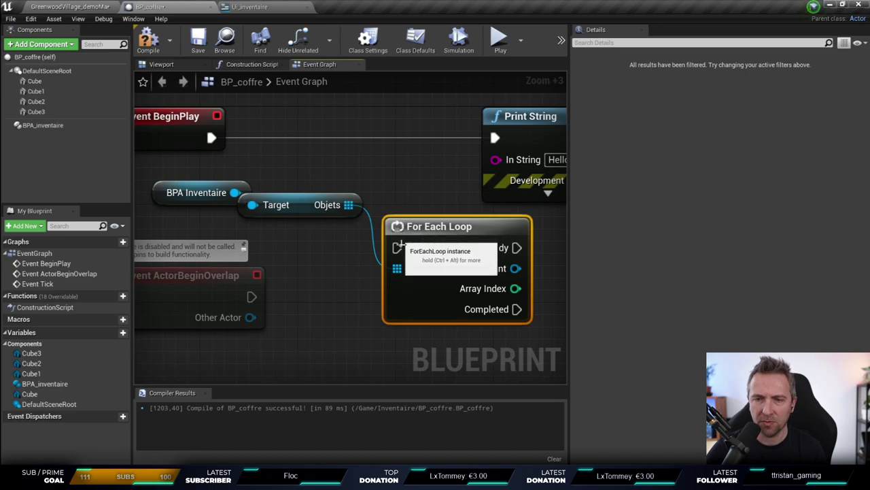
{"action": "left_click_drag", "start_coordinate": [398, 247], "coordinate": [211, 137]}
{"action": "right_click_drag", "start_coordinate": [354, 142], "coordinate": [202, 131]}
Step: Print each Objets element's display name from the loop body, then compile and save BP_coffre
{"action": "left_click_drag", "start_coordinate": [407, 112], "coordinate": [490, 122]}
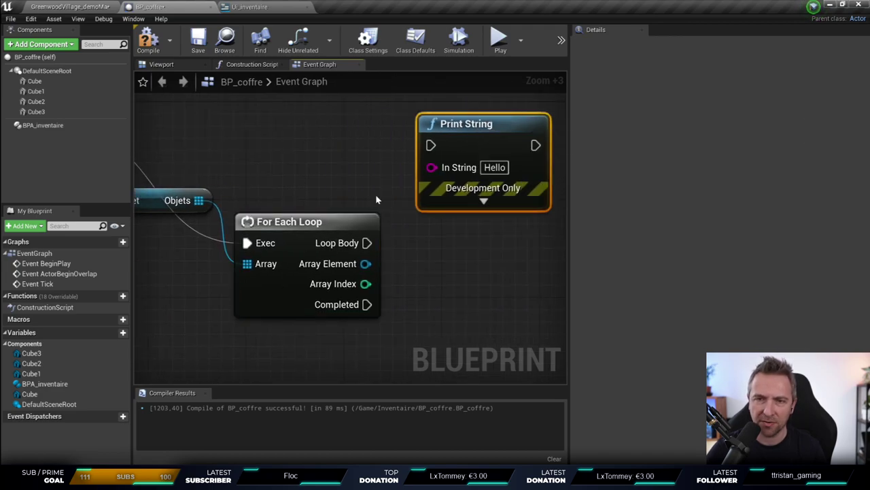
{"action": "mouse_move", "coordinate": [340, 222]}
{"action": "left_mouse_down"}
{"action": "mouse_move", "coordinate": [328, 99]}
{"action": "mouse_move", "coordinate": [431, 145]}
{"action": "left_mouse_up"}
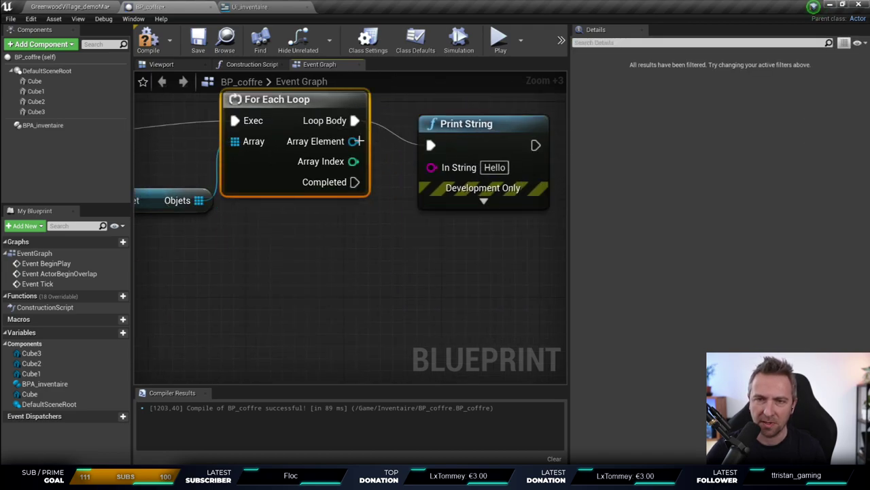
{"action": "left_click_drag", "start_coordinate": [358, 141], "coordinate": [431, 167]}
{"action": "left_click_drag", "start_coordinate": [470, 146], "coordinate": [565, 145]}
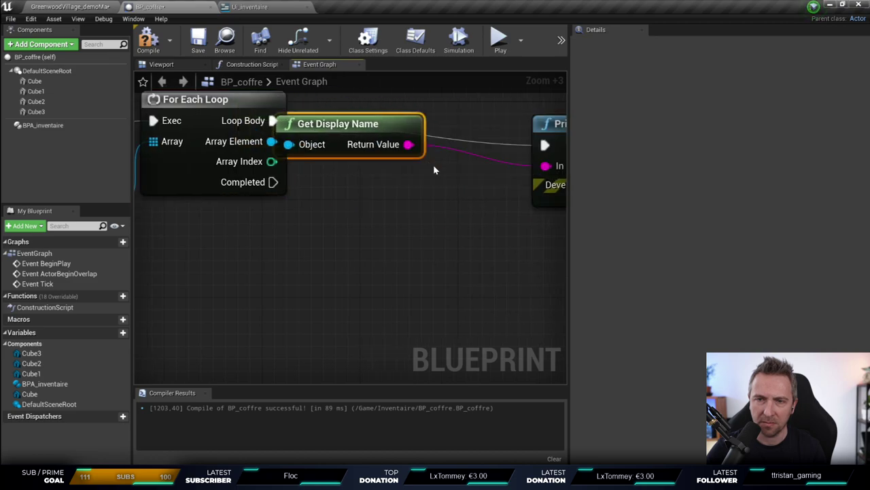
{"action": "left_click_drag", "start_coordinate": [340, 124], "coordinate": [405, 172]}
{"action": "right_click_drag", "start_coordinate": [306, 286], "coordinate": [440, 341]}
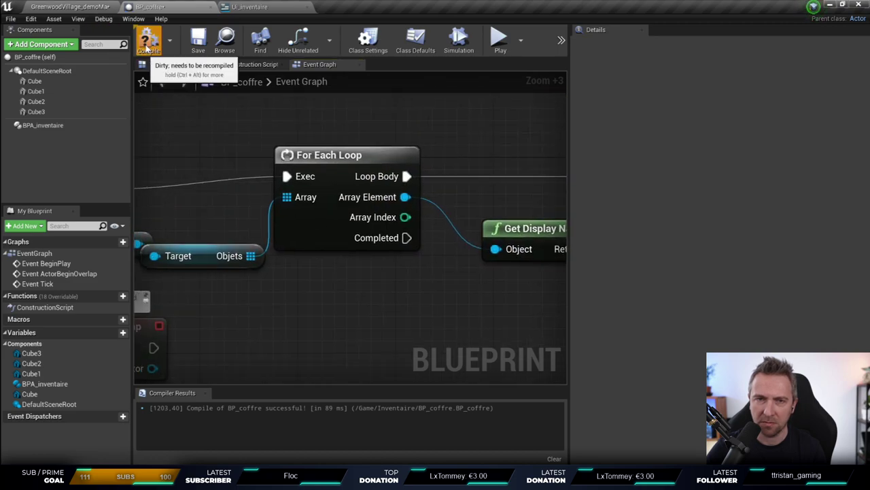
{"action": "left_click", "coordinate": [198, 41]}
{"action": "left_click", "coordinate": [68, 7]}
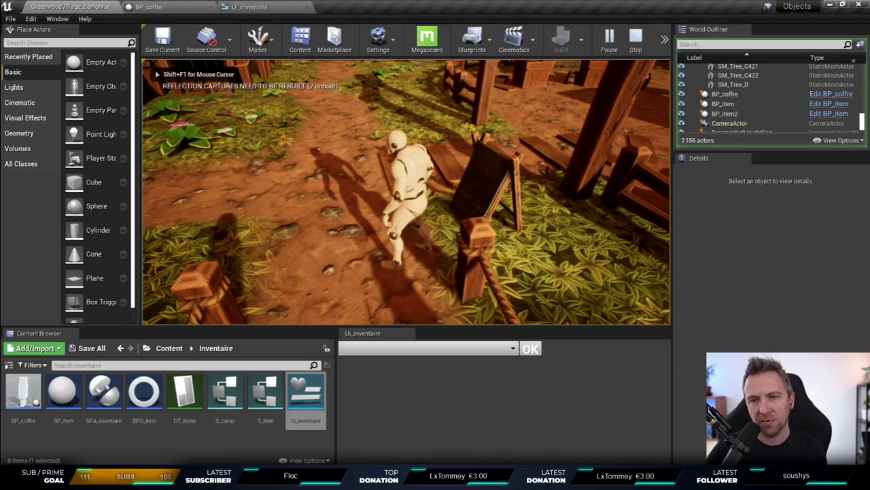
Step: Stop play and select citrouille in the inventory widget's item combo box
{"action": "key", "text": "Escape"}
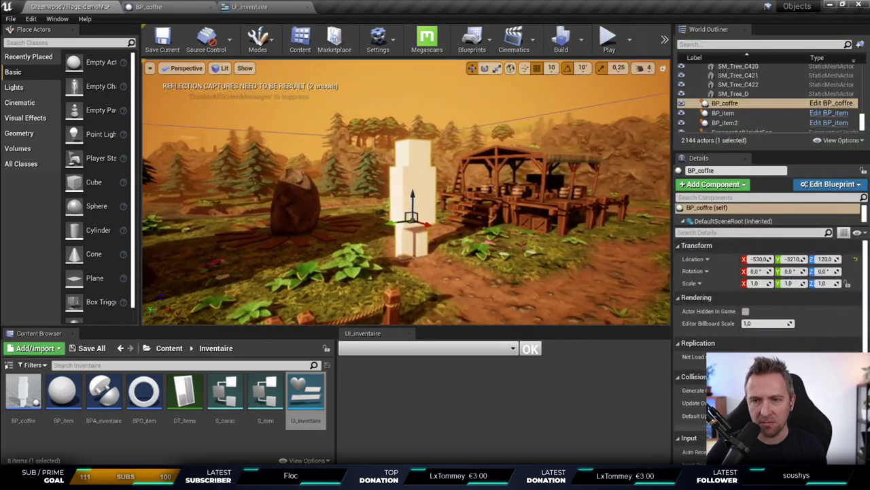
{"action": "key", "text": "f"}
{"action": "left_click", "coordinate": [449, 348]}
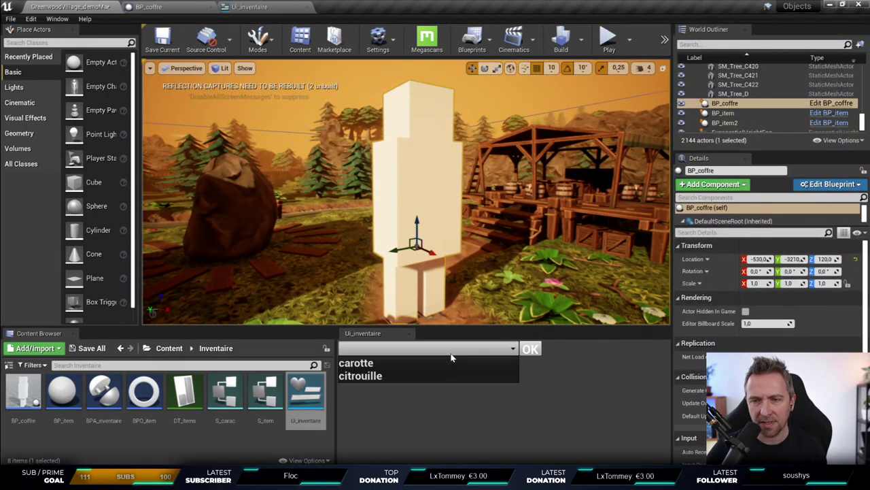
{"action": "left_click", "coordinate": [424, 376]}
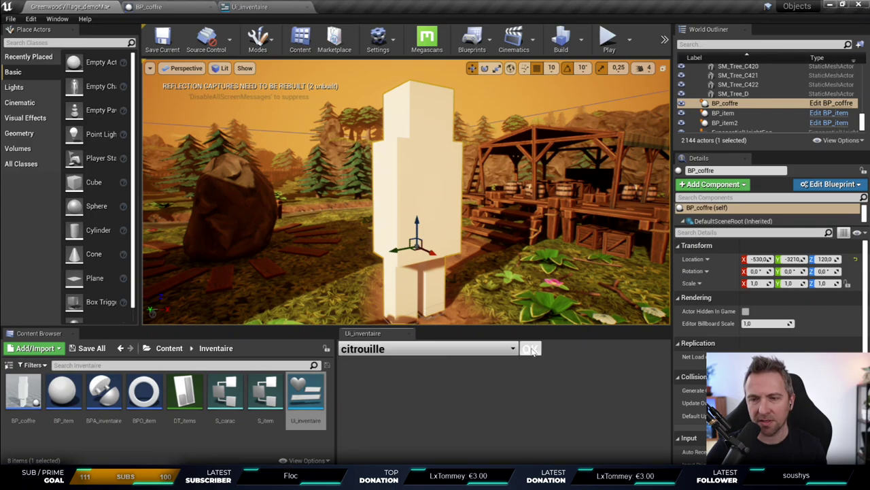
Step: Play-test the level in the viewport, then stop with Esc
{"action": "left_click", "coordinate": [609, 41]}
{"action": "left_click", "coordinate": [454, 131]}
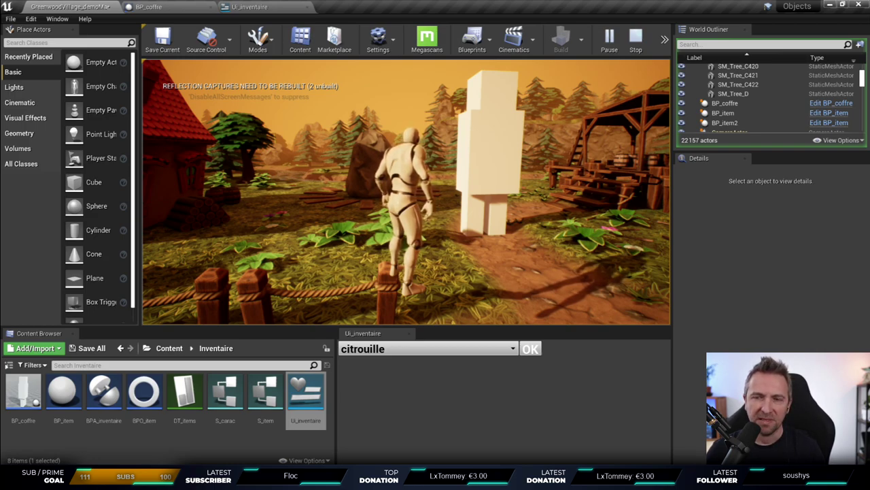
{"action": "key", "text": "Escape"}
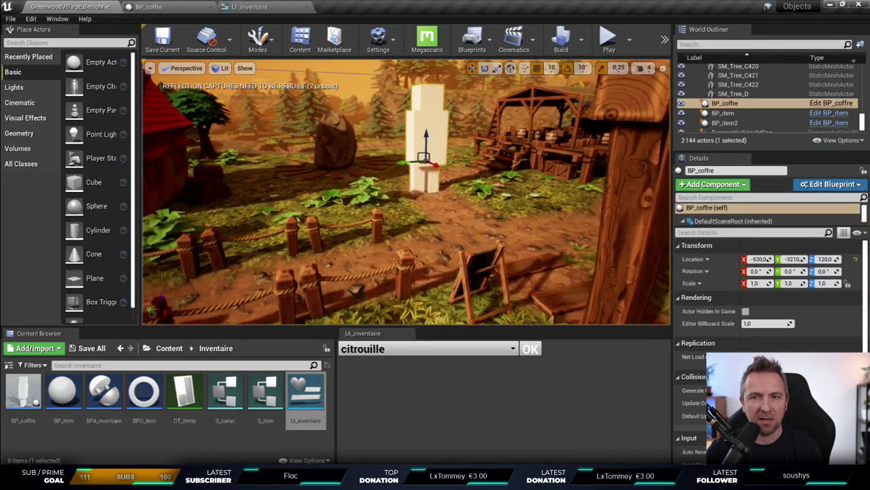
Step: Run the level, walk forward briefly, restart it, and eject from the game view with F8
{"action": "left_click", "coordinate": [612, 40]}
{"action": "key", "text": "w"}
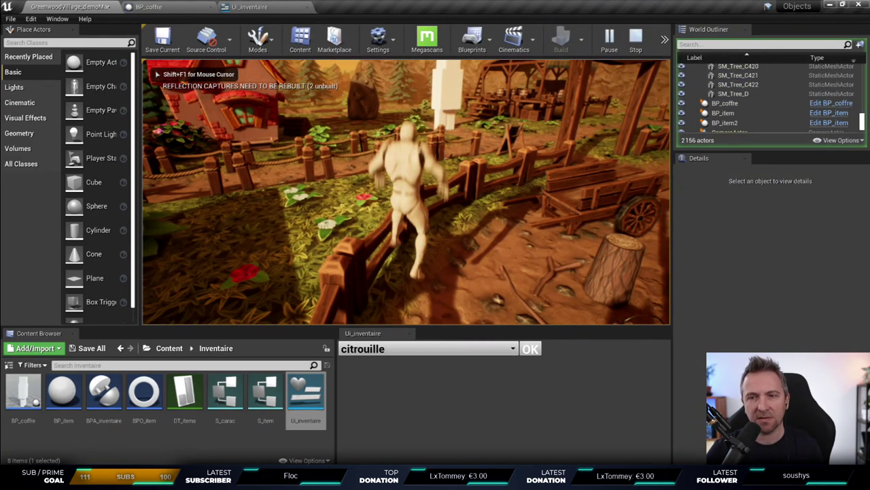
{"action": "key", "text": "Escape"}
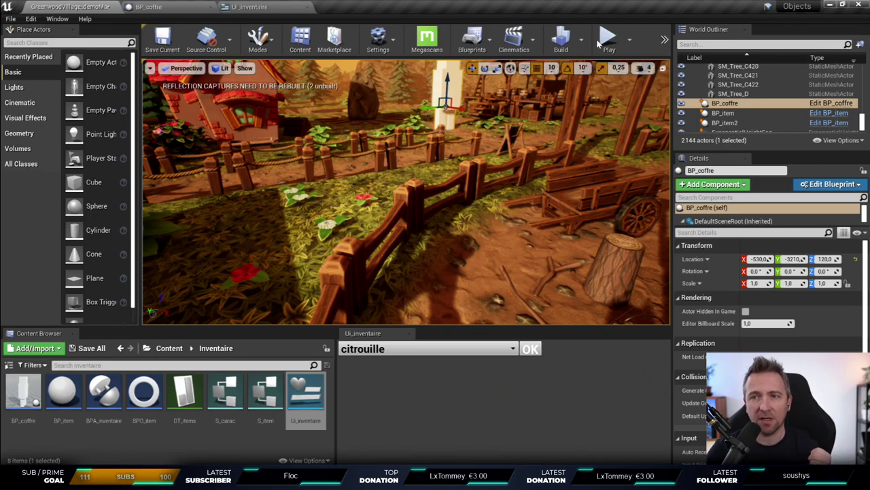
{"action": "left_click", "coordinate": [609, 40]}
{"action": "scroll", "coordinate": [798, 105], "scroll_direction": "down", "scroll_amount": 5}
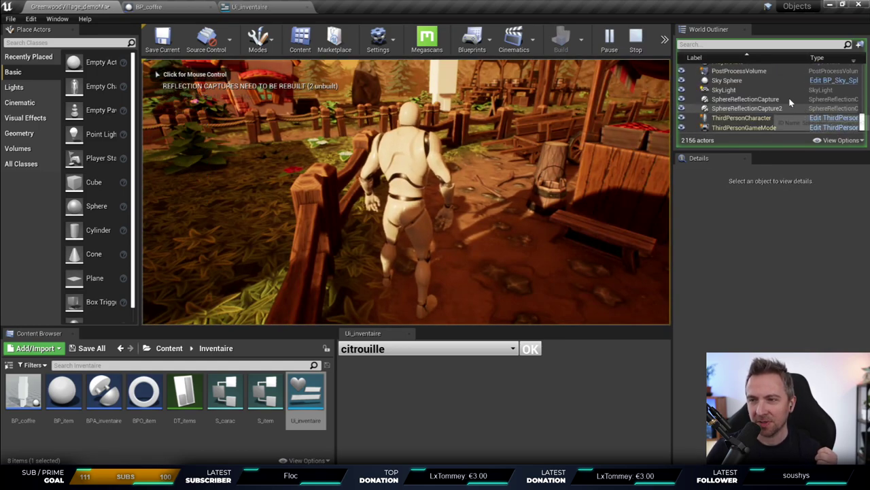
{"action": "left_click", "coordinate": [490, 175]}
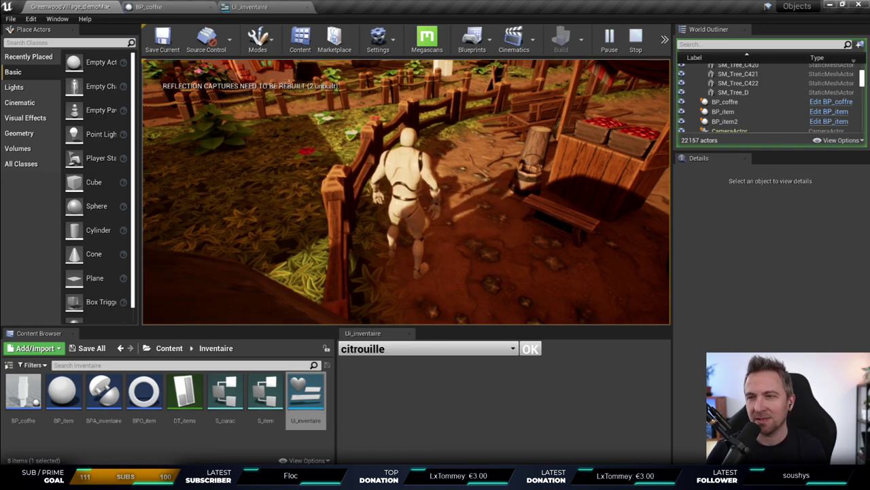
{"action": "key", "text": "F8"}
{"action": "left_click", "coordinate": [559, 164]}
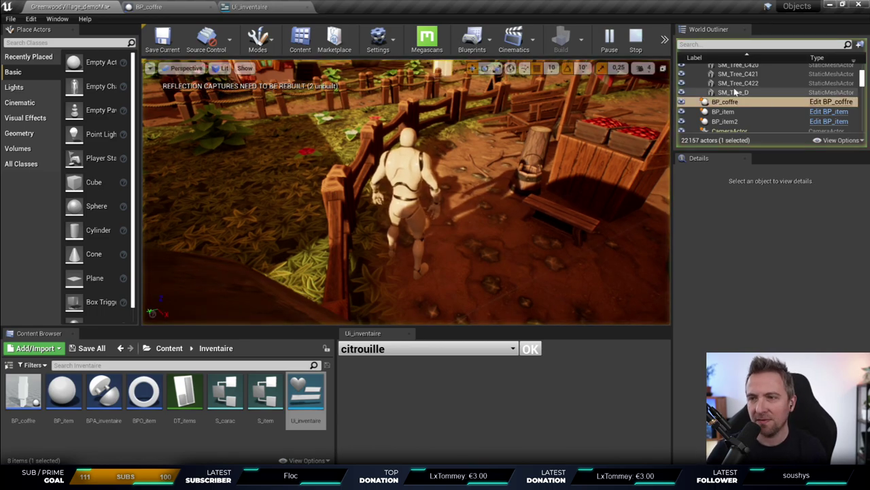
Step: Scroll the World Outliner through the spawned NewBlueprint actors and inspect one of them
{"action": "scroll", "coordinate": [750, 104], "scroll_direction": "down", "scroll_amount": 5}
{"action": "scroll", "coordinate": [750, 103], "scroll_direction": "down", "scroll_amount": 2}
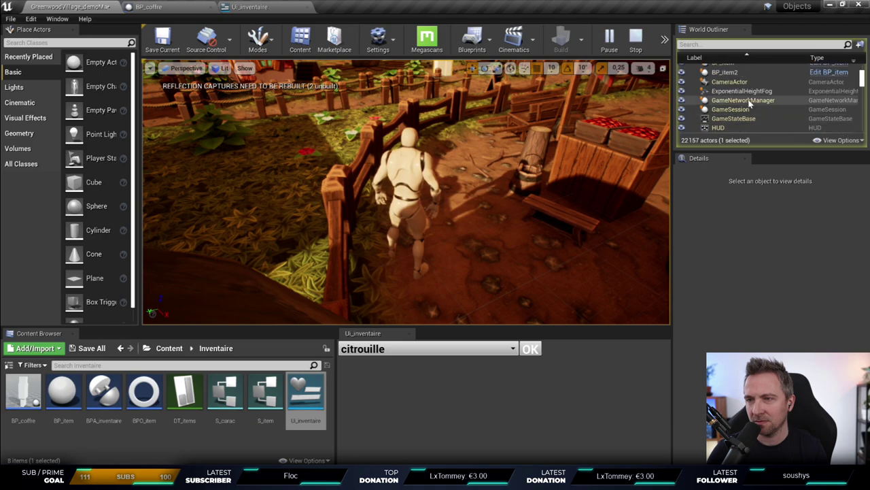
{"action": "scroll", "coordinate": [750, 103], "scroll_direction": "down", "scroll_amount": 2}
{"action": "scroll", "coordinate": [751, 102], "scroll_direction": "down", "scroll_amount": 2}
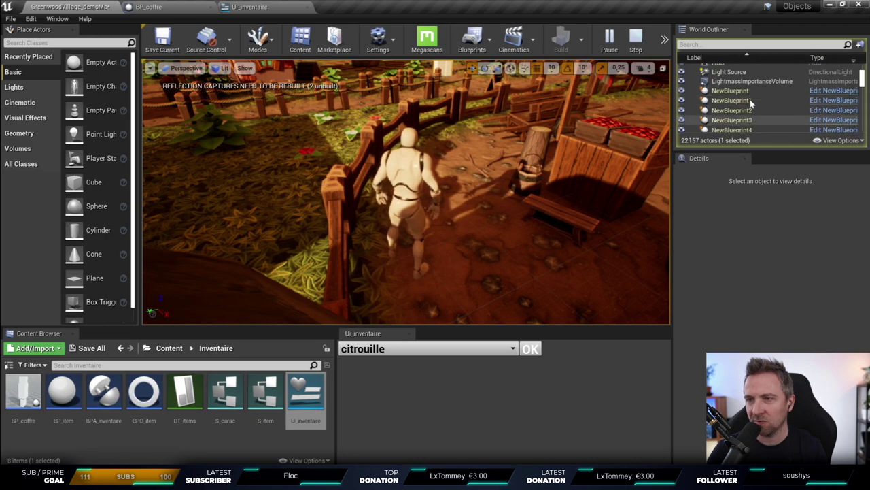
{"action": "scroll", "coordinate": [751, 102], "scroll_direction": "up", "scroll_amount": 2}
{"action": "scroll", "coordinate": [752, 102], "scroll_direction": "down", "scroll_amount": 3}
{"action": "scroll", "coordinate": [753, 103], "scroll_direction": "down", "scroll_amount": 2}
{"action": "scroll", "coordinate": [752, 102], "scroll_direction": "down", "scroll_amount": 4}
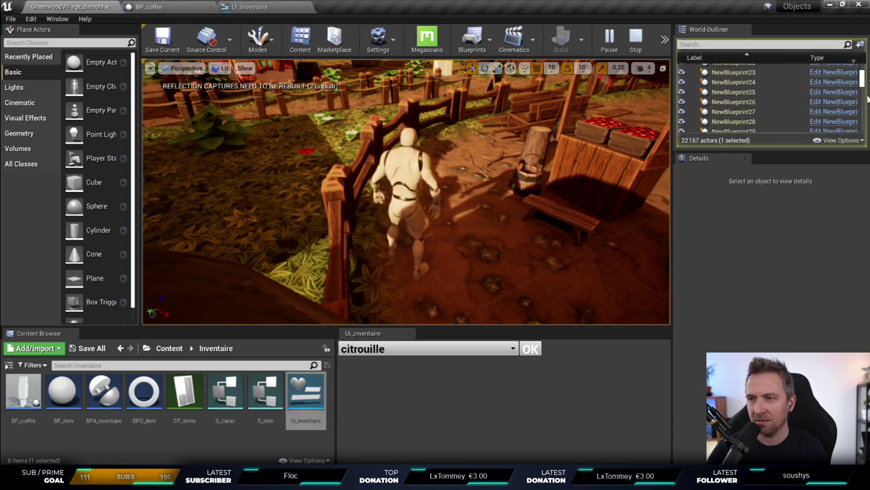
{"action": "left_click_drag", "start_coordinate": [862, 80], "coordinate": [862, 126]}
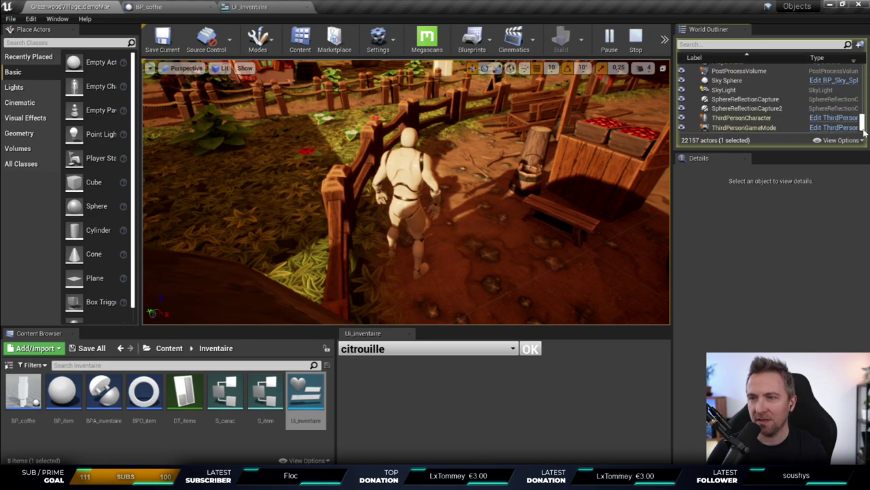
{"action": "scroll", "coordinate": [769, 102], "scroll_direction": "up", "scroll_amount": 3}
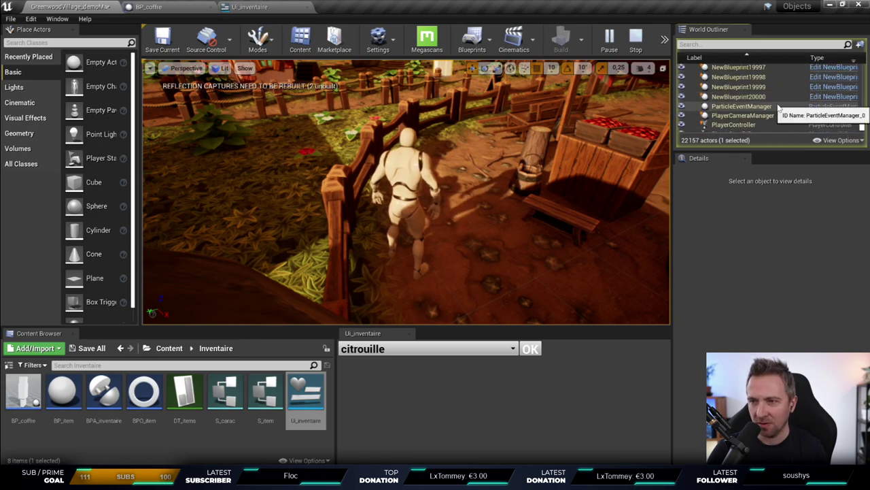
{"action": "left_click", "coordinate": [767, 97]}
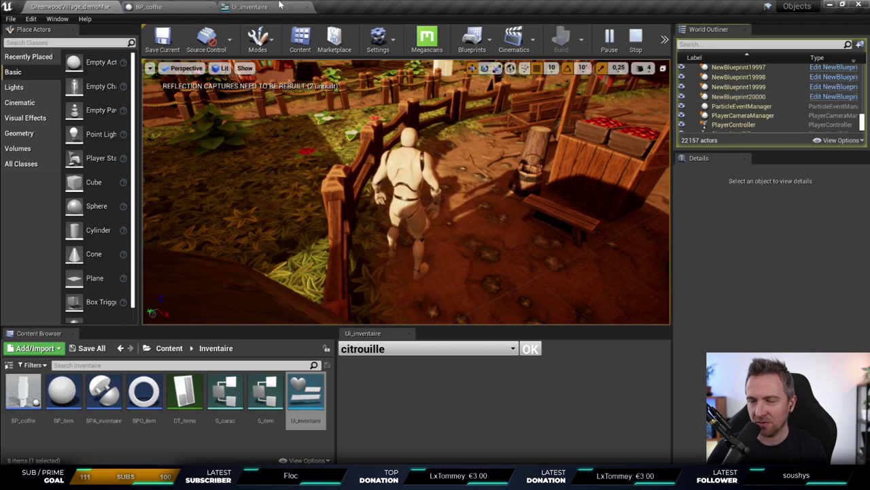
{"action": "left_click", "coordinate": [148, 7]}
Step: Stop play and open the Level Blueprint from the Blueprints menu
{"action": "left_click", "coordinate": [68, 6]}
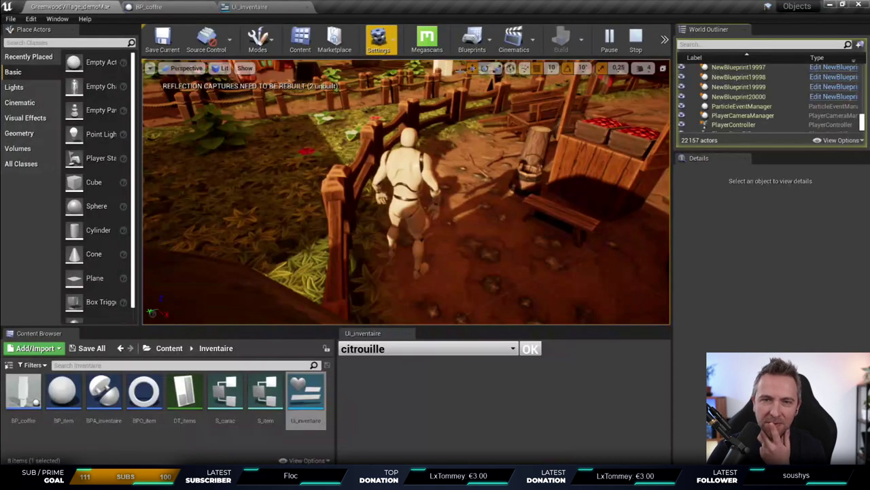
{"action": "left_click", "coordinate": [636, 39]}
{"action": "left_click", "coordinate": [378, 39]}
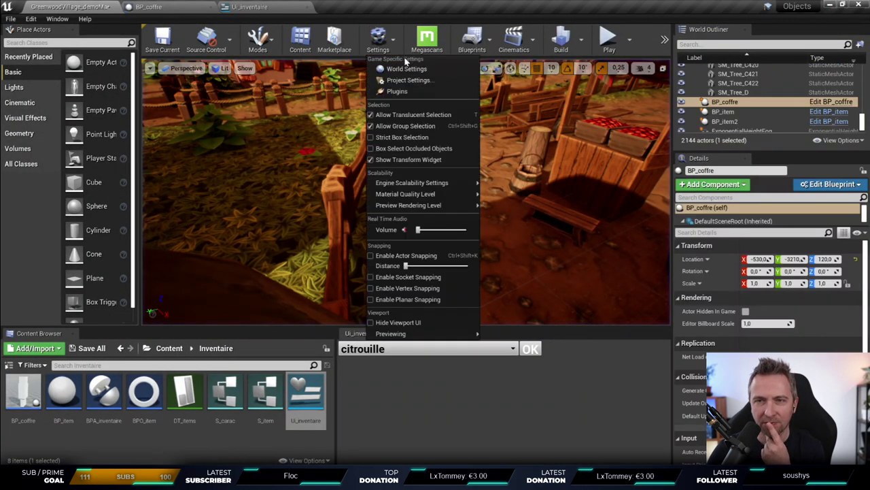
{"action": "left_click", "coordinate": [474, 39]}
{"action": "left_click", "coordinate": [514, 113]}
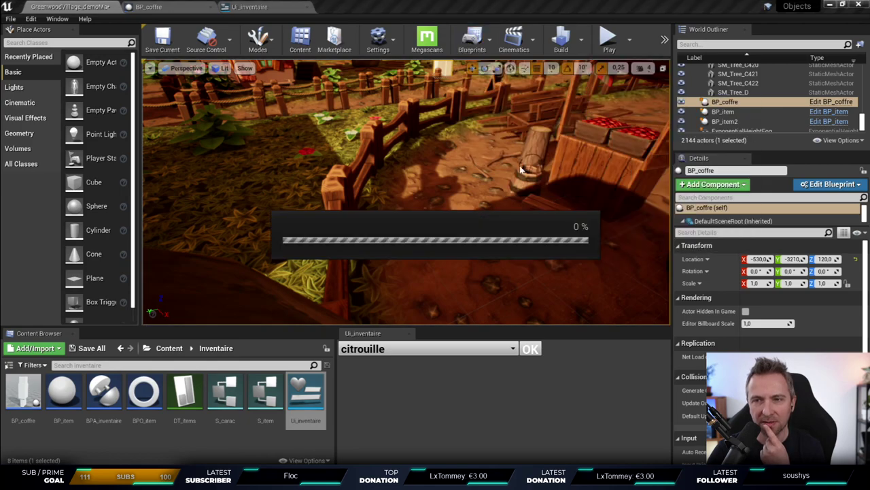
{"action": "right_click_drag", "start_coordinate": [428, 184], "coordinate": [378, 190]}
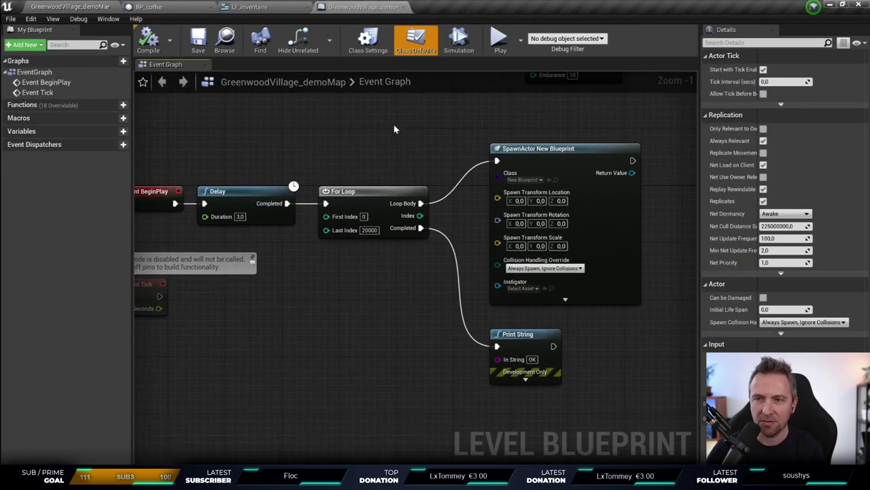
Step: Delete the Delay, For Loop, SpawnActor and Print String nodes, then save the level
{"action": "left_click_drag", "start_coordinate": [249, 125], "coordinate": [643, 309]}
{"action": "key", "text": "Delete"}
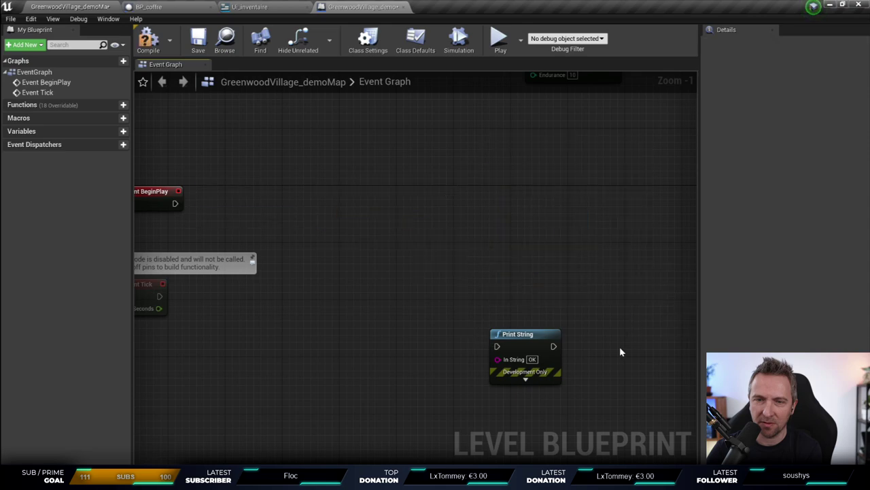
{"action": "left_click_drag", "start_coordinate": [620, 346], "coordinate": [430, 266]}
{"action": "key", "text": "Delete"}
{"action": "left_click", "coordinate": [197, 39]}
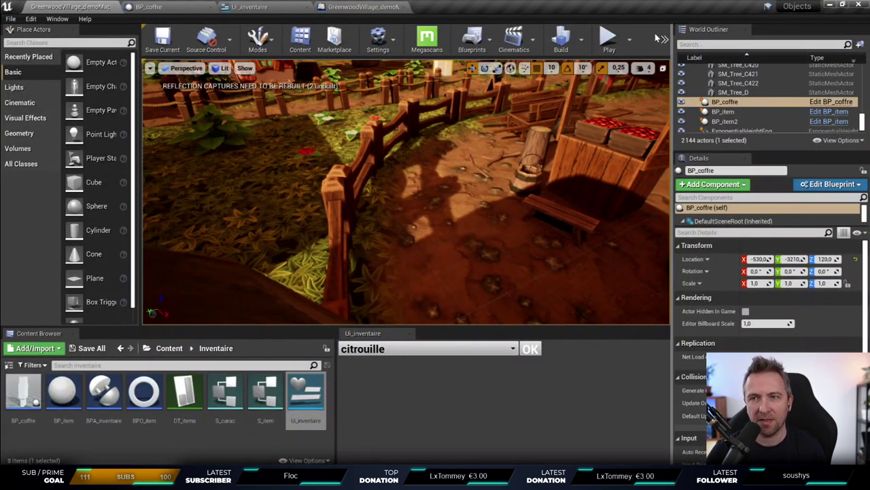
Step: Play the level, eject with F8, and scroll through the World Outliner actor list
{"action": "left_click", "coordinate": [609, 41]}
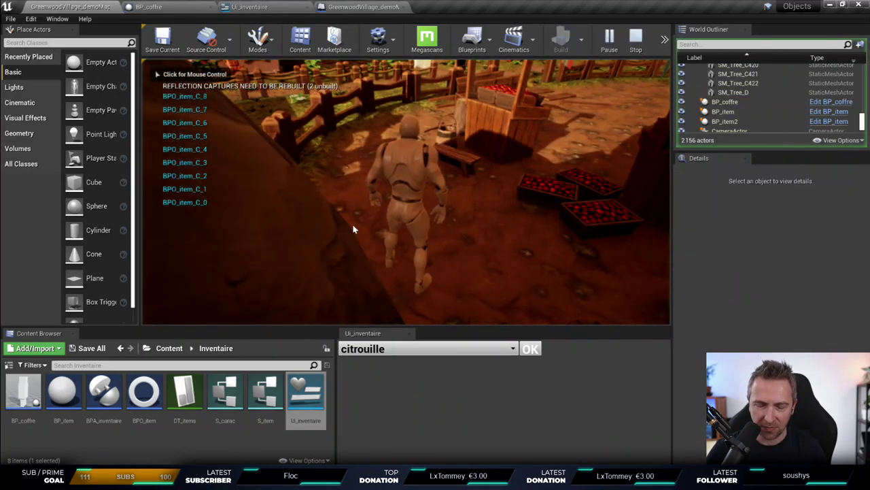
{"action": "key", "text": "F8"}
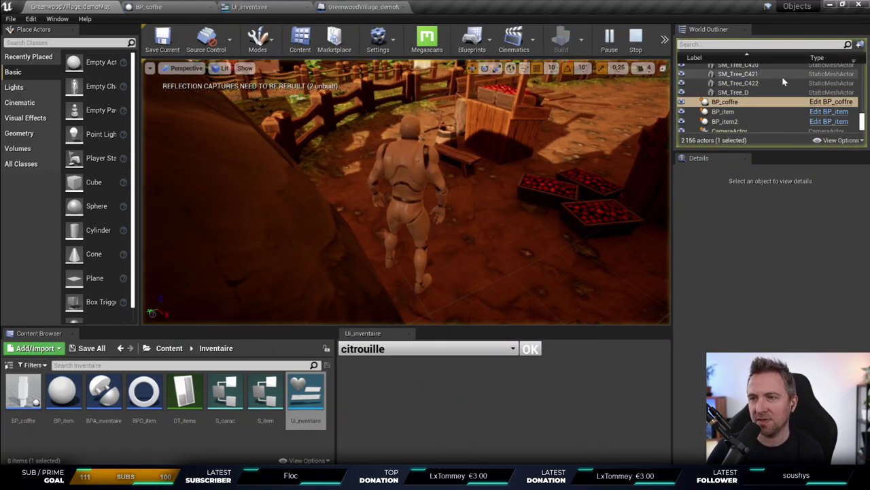
{"action": "scroll", "coordinate": [834, 113], "scroll_direction": "down", "scroll_amount": 5}
{"action": "scroll", "coordinate": [833, 113], "scroll_direction": "down", "scroll_amount": 4}
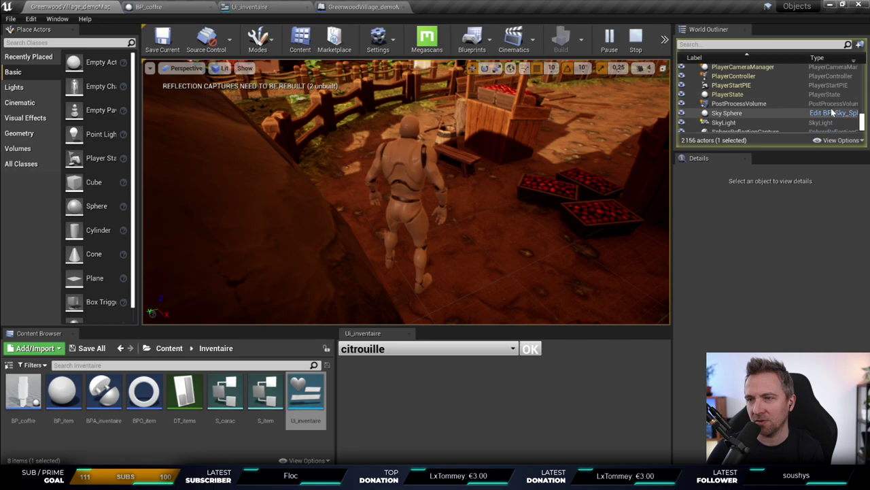
{"action": "scroll", "coordinate": [834, 114], "scroll_direction": "down", "scroll_amount": 1}
{"action": "scroll", "coordinate": [834, 115], "scroll_direction": "up", "scroll_amount": 3}
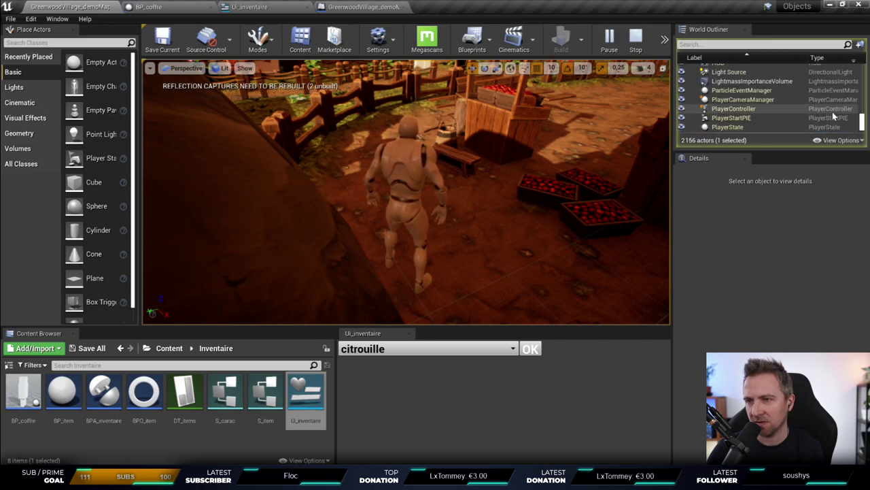
{"action": "scroll", "coordinate": [834, 114], "scroll_direction": "up", "scroll_amount": 2}
{"action": "scroll", "coordinate": [834, 114], "scroll_direction": "up", "scroll_amount": 3}
{"action": "scroll", "coordinate": [834, 116], "scroll_direction": "up", "scroll_amount": 2}
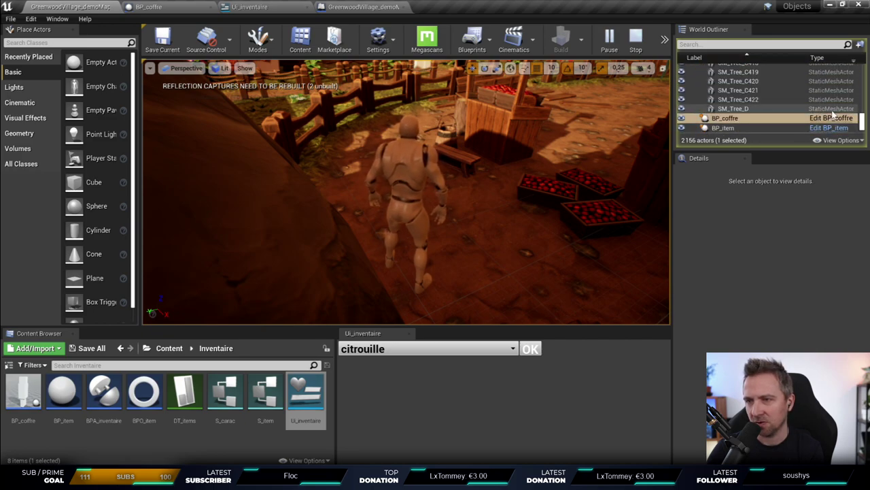
{"action": "scroll", "coordinate": [816, 114], "scroll_direction": "up", "scroll_amount": 2}
{"action": "scroll", "coordinate": [774, 113], "scroll_direction": "up", "scroll_amount": 3}
{"action": "scroll", "coordinate": [775, 113], "scroll_direction": "up", "scroll_amount": 1}
{"action": "scroll", "coordinate": [786, 115], "scroll_direction": "up", "scroll_amount": 1}
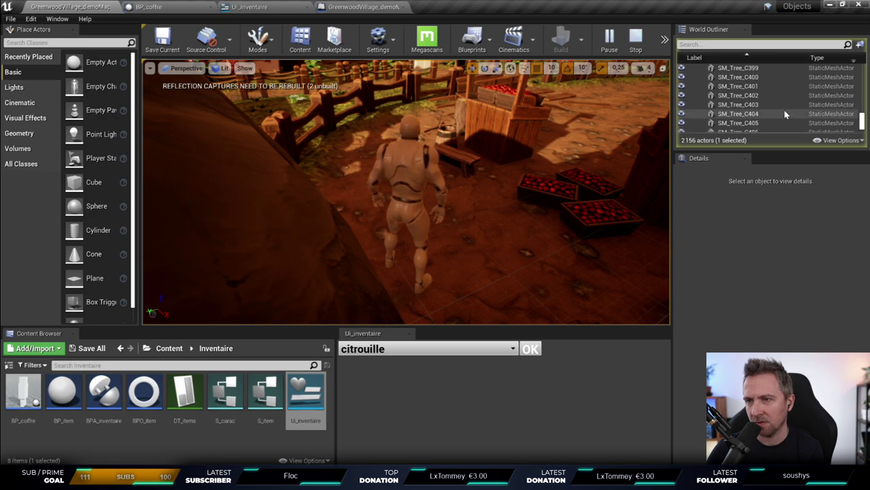
{"action": "scroll", "coordinate": [785, 114], "scroll_direction": "up", "scroll_amount": 2}
Step: Search the World Outliner for 'bpo', clear it, then search for 'bp'
{"action": "left_click", "coordinate": [741, 45]}
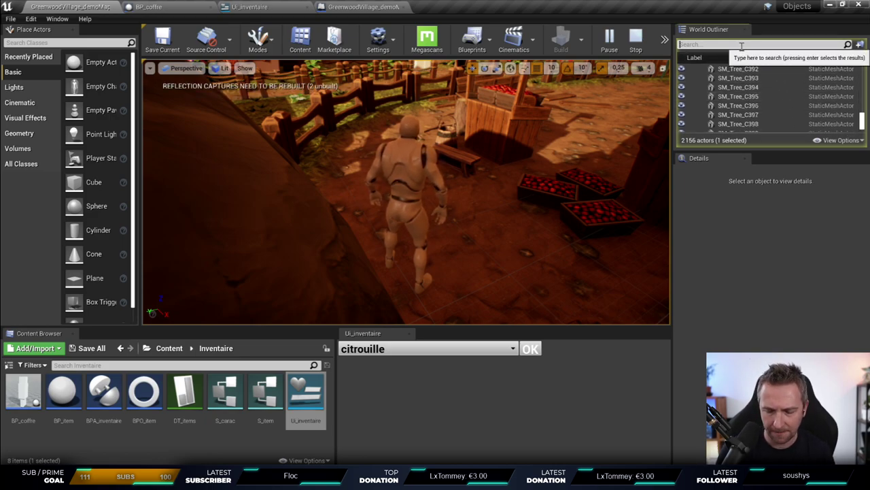
{"action": "type", "text": "bpo"}
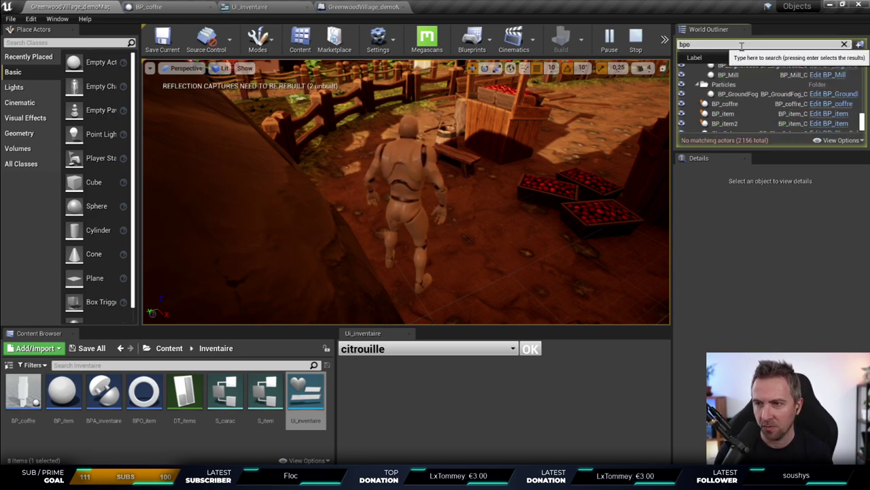
{"action": "left_click", "coordinate": [845, 44]}
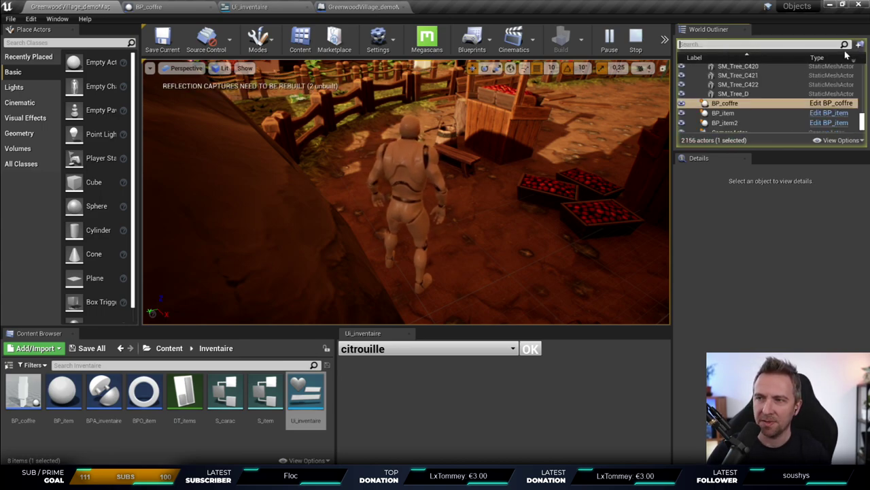
{"action": "scroll", "coordinate": [800, 102], "scroll_direction": "down", "scroll_amount": 3}
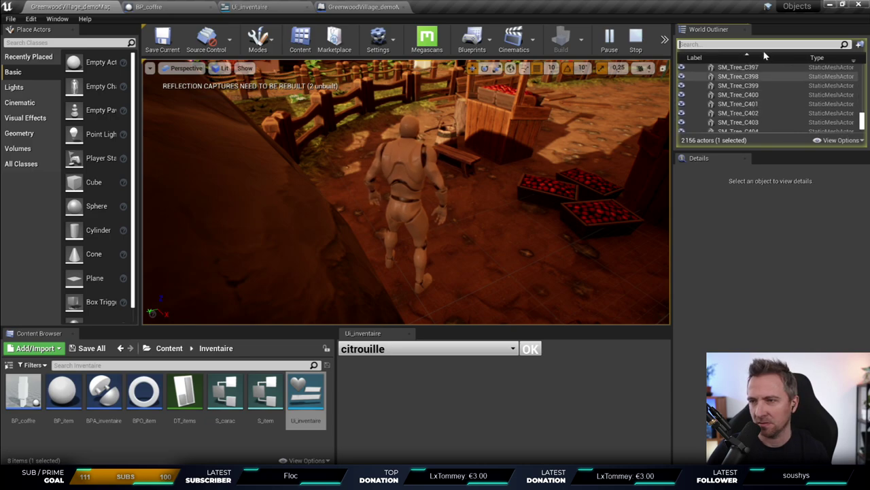
{"action": "left_click", "coordinate": [726, 45]}
{"action": "type", "text": "bp"}
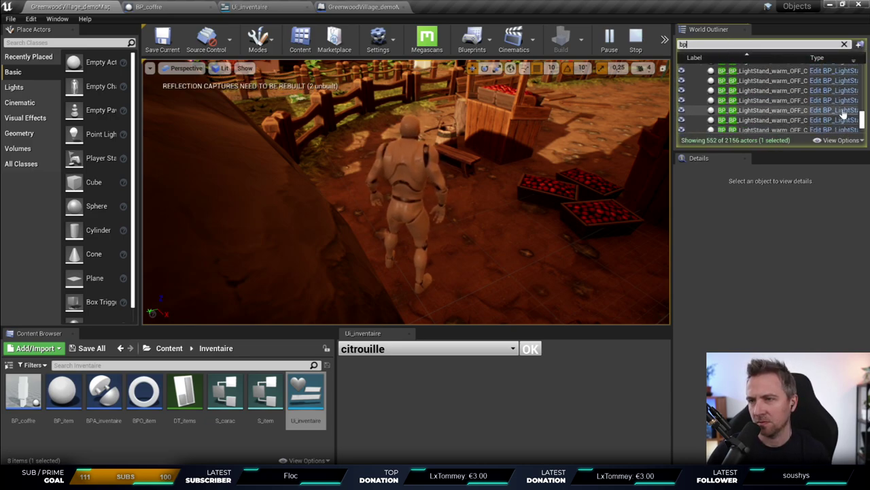
{"action": "mouse_move", "coordinate": [862, 121]}
{"action": "left_mouse_down"}
{"action": "mouse_move", "coordinate": [865, 70]}
{"action": "mouse_move", "coordinate": [866, 119]}
{"action": "left_mouse_up"}
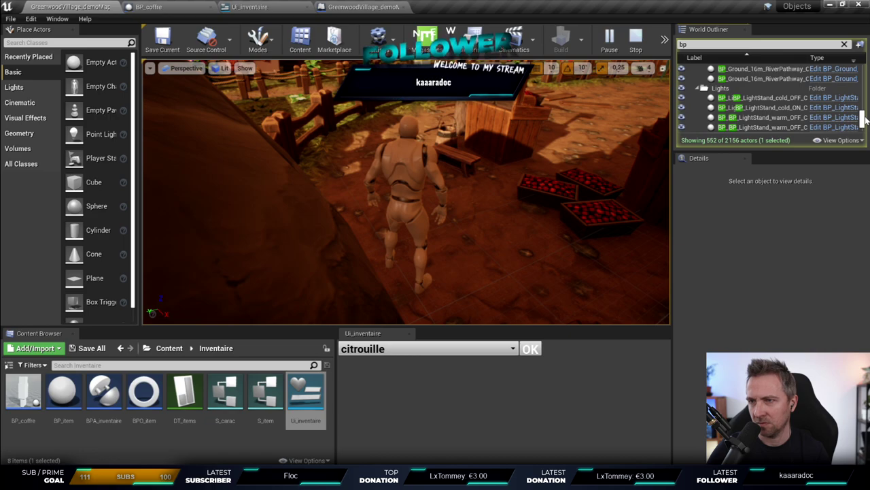
Step: Replace the search with 'citro', then 'pump', to list the six pumpkin actors
{"action": "double_click", "coordinate": [695, 43]}
{"action": "type", "text": "ci"}
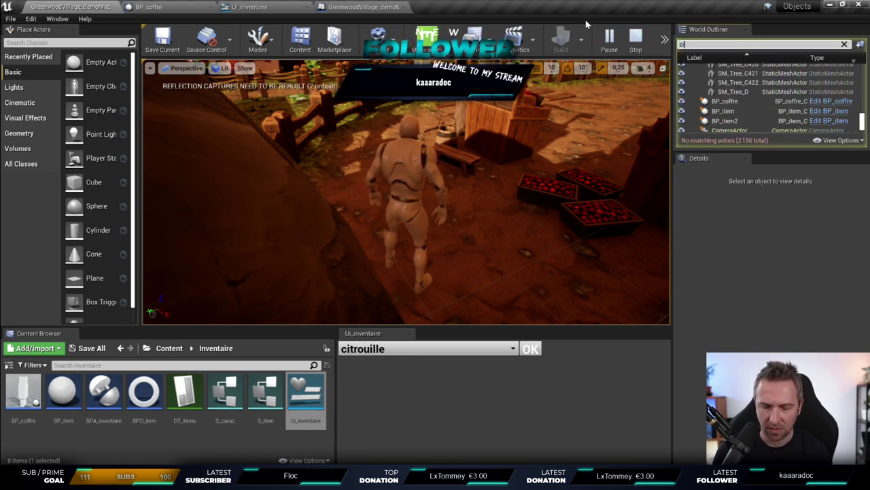
{"action": "type", "text": "tro"}
{"action": "key", "text": "BackSpace"}
{"action": "key", "text": "BackSpace"}
{"action": "key", "text": "BackSpace"}
{"action": "type", "text": "pump"}
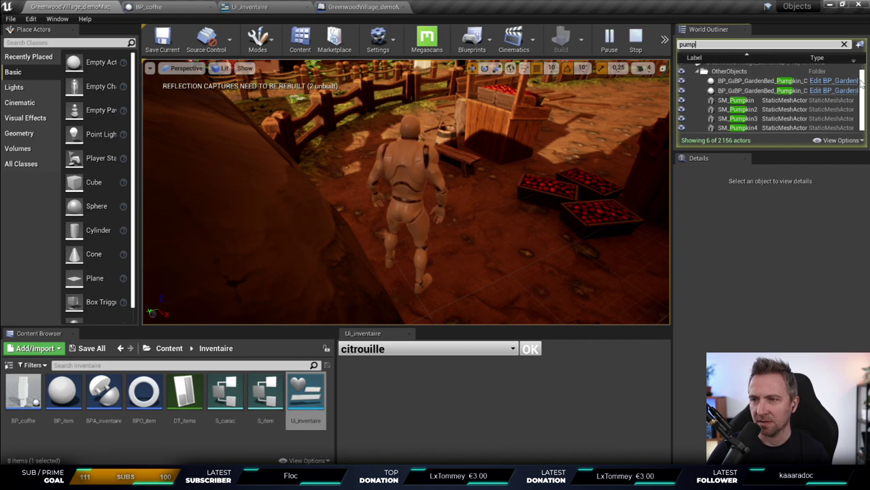
{"action": "scroll", "coordinate": [849, 107], "scroll_direction": "up", "scroll_amount": 1}
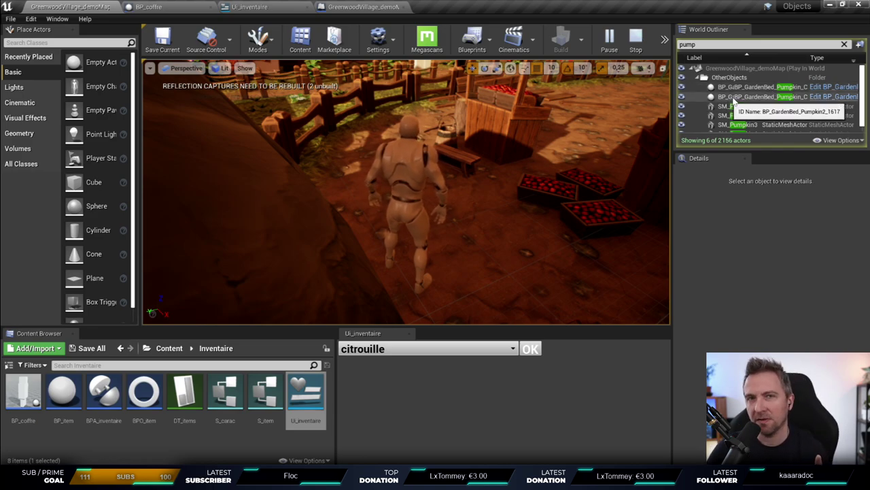
{"action": "left_click", "coordinate": [379, 6]}
Step: Stop the play session and reopen the Ui_inventaire Event Graph, centred on the item-adding nodes
{"action": "key", "text": "Escape"}
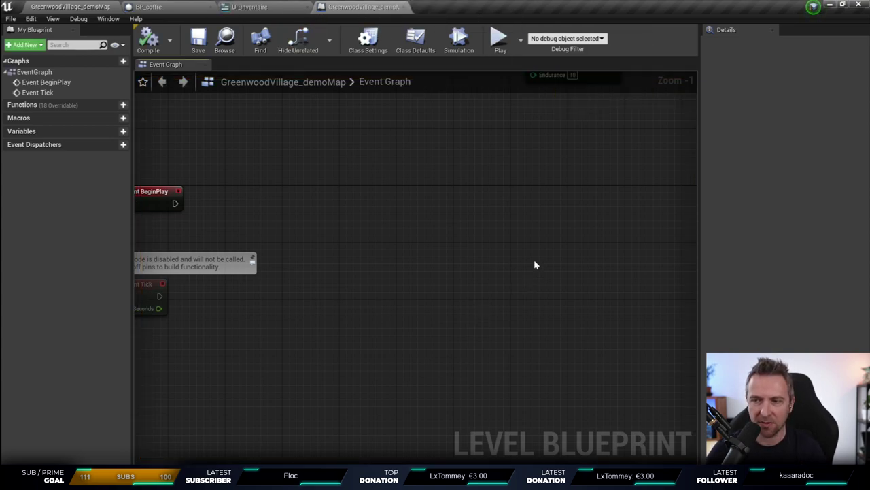
{"action": "left_click", "coordinate": [70, 7]}
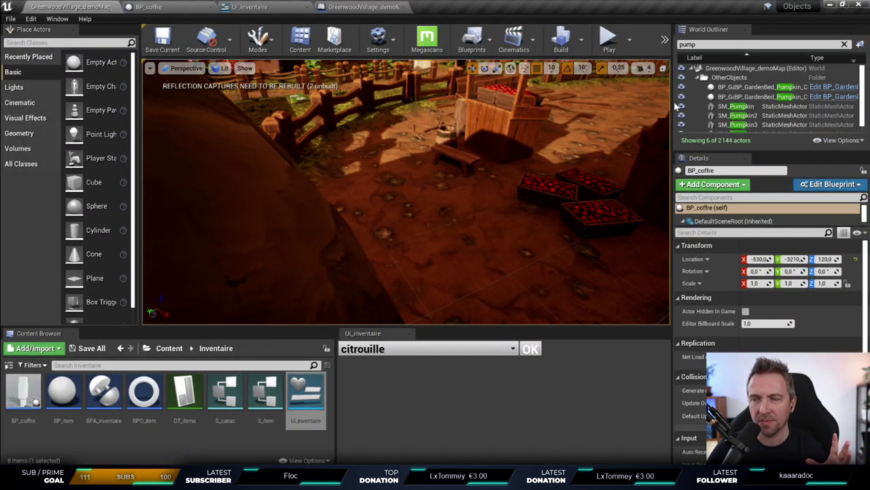
{"action": "right_click_drag", "start_coordinate": [405, 178], "coordinate": [381, 190]}
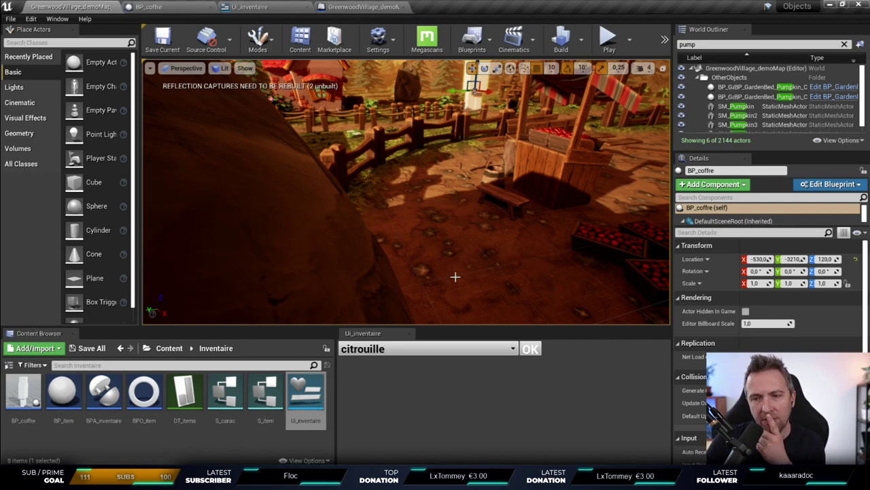
{"action": "left_click", "coordinate": [249, 7]}
{"action": "right_click_drag", "start_coordinate": [605, 255], "coordinate": [551, 197]}
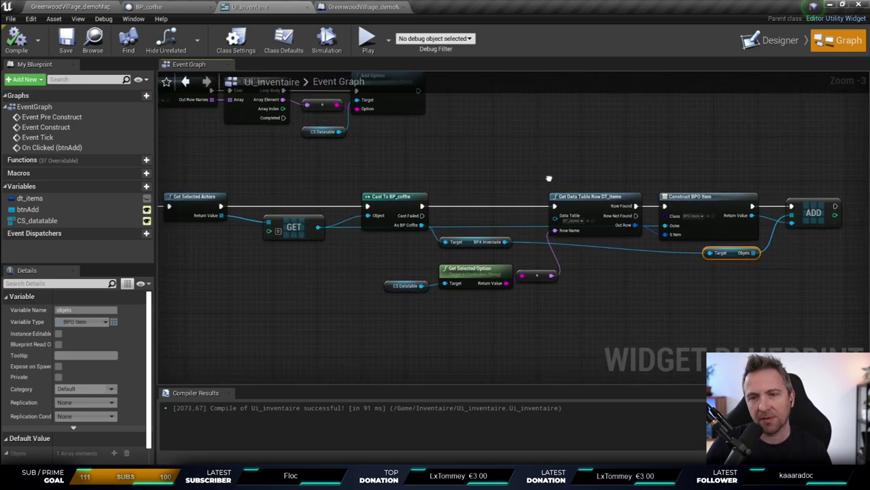
Step: Review the Construct BPO Item and ADD Target pins, then switch to the BP_coffre Event Graph
{"action": "scroll", "coordinate": [538, 185], "scroll_direction": "up", "scroll_amount": 1}
{"action": "scroll", "coordinate": [541, 188], "scroll_direction": "up", "scroll_amount": 1}
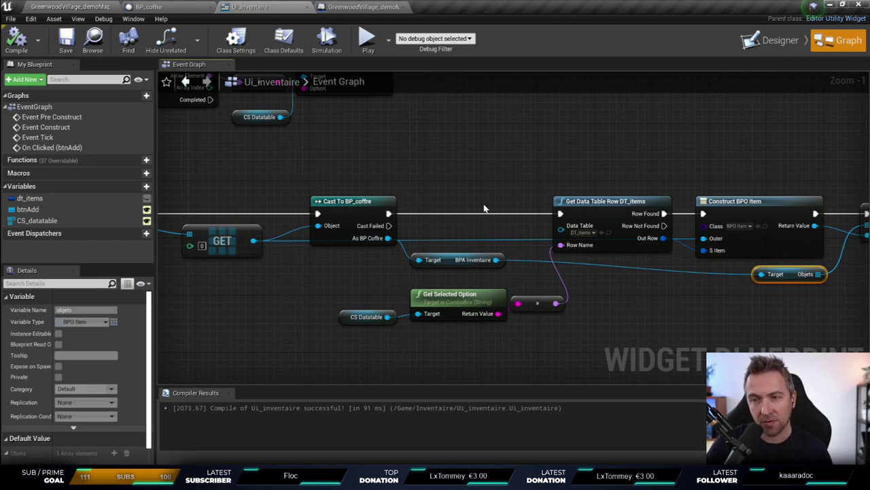
{"action": "right_click_drag", "start_coordinate": [668, 180], "coordinate": [422, 161]}
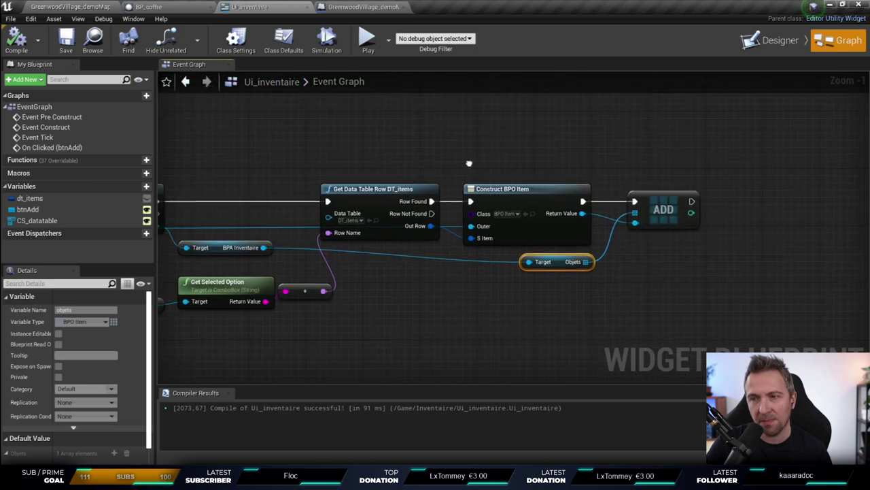
{"action": "right_click_drag", "start_coordinate": [347, 166], "coordinate": [375, 162]}
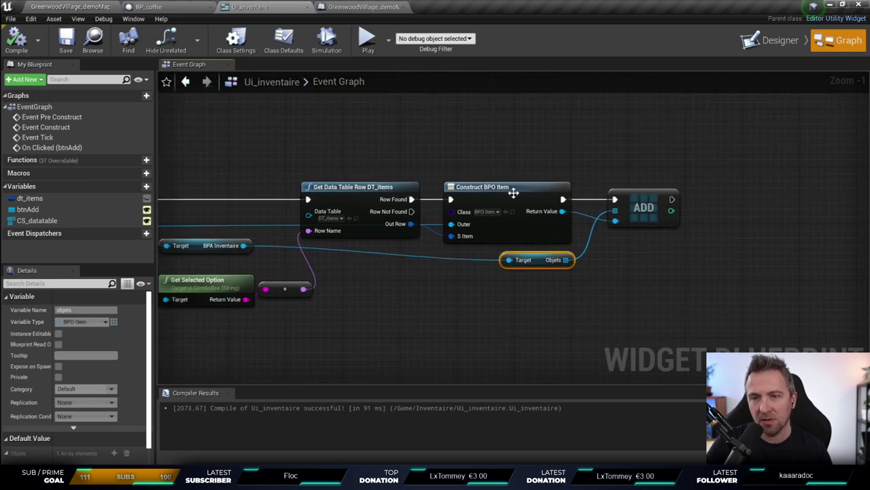
{"action": "scroll", "coordinate": [528, 204], "scroll_direction": "up", "scroll_amount": 6}
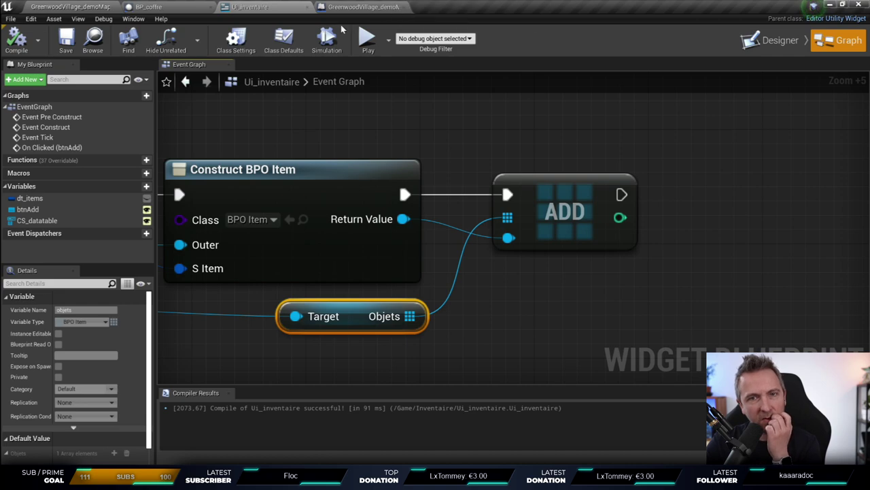
{"action": "left_click", "coordinate": [146, 7]}
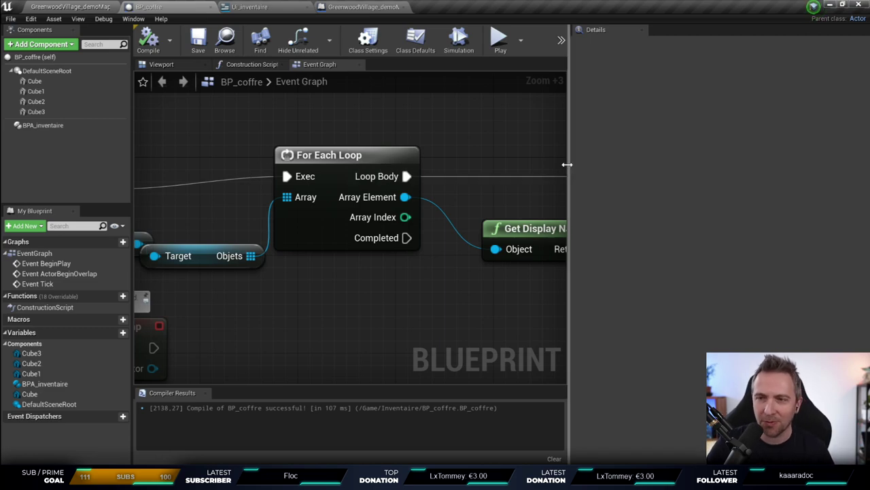
Step: Open the BPA_inventaire blueprint and inspect the objets variable's BPO Item array type
{"action": "left_click_drag", "start_coordinate": [568, 163], "coordinate": [738, 163]}
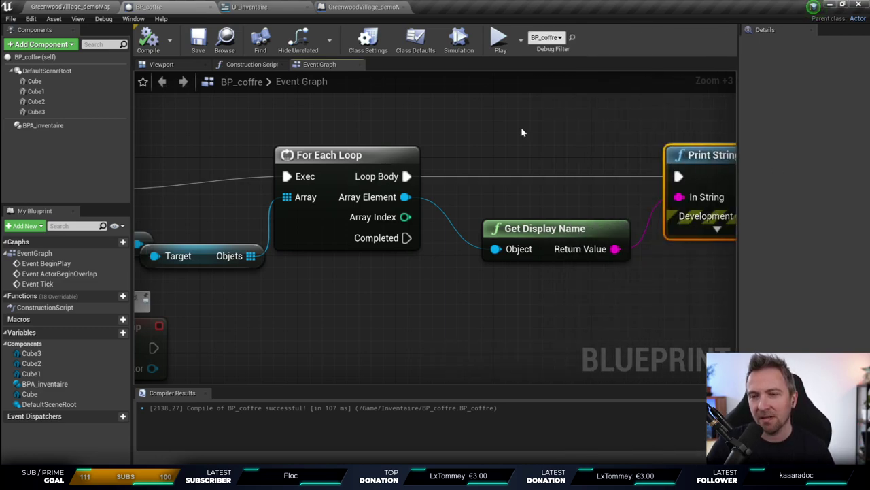
{"action": "right_click_drag", "start_coordinate": [217, 126], "coordinate": [431, 142]}
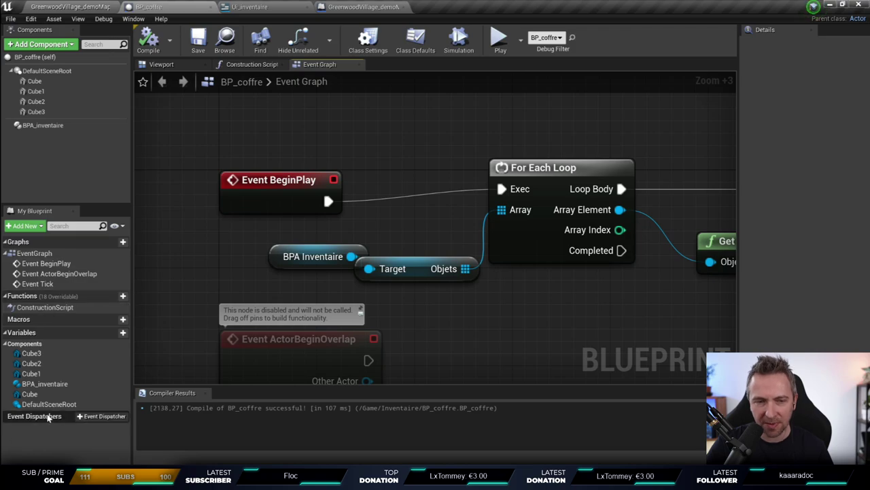
{"action": "left_click", "coordinate": [40, 127]}
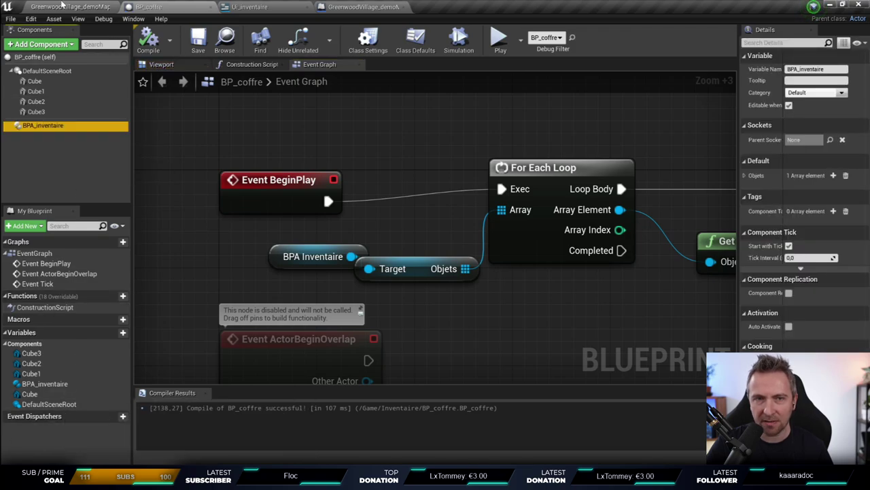
{"action": "left_click", "coordinate": [87, 5]}
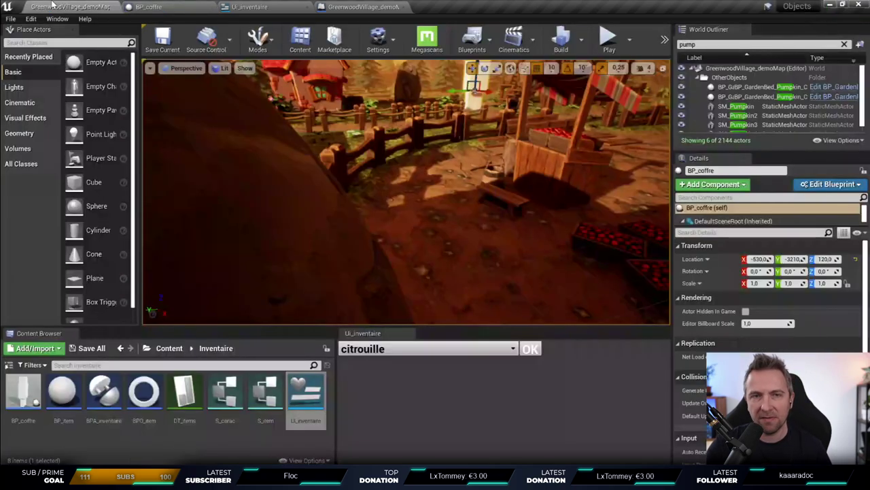
{"action": "double_click", "coordinate": [104, 398]}
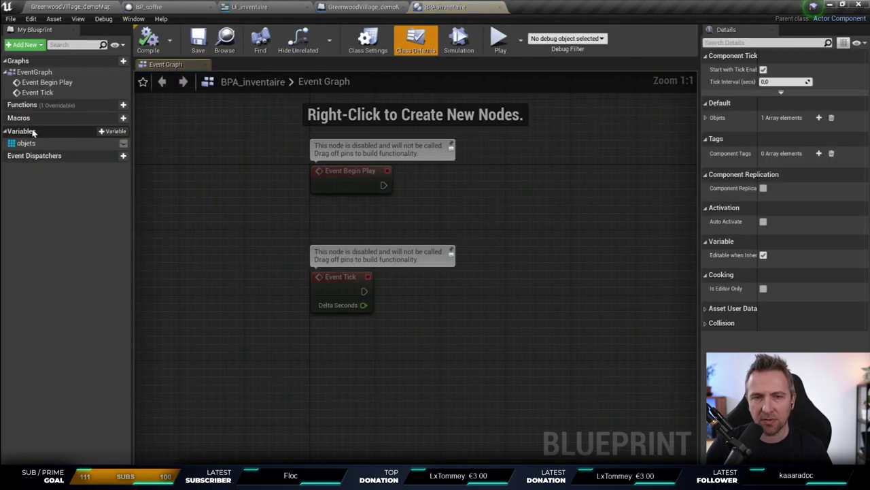
{"action": "left_click", "coordinate": [45, 142]}
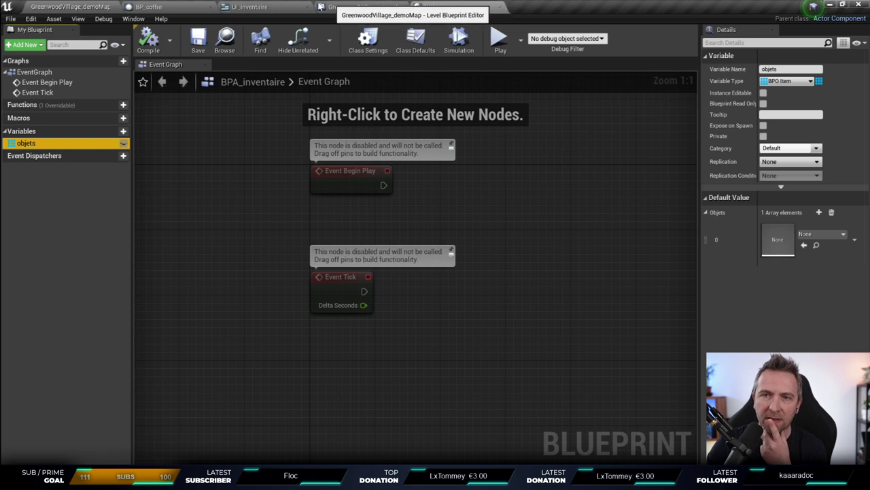
Step: Check the BP_coffre Print String node, then return to the Ui_inventaire Event Graph
{"action": "left_click", "coordinate": [146, 6]}
{"action": "right_click_drag", "start_coordinate": [616, 179], "coordinate": [136, 189]}
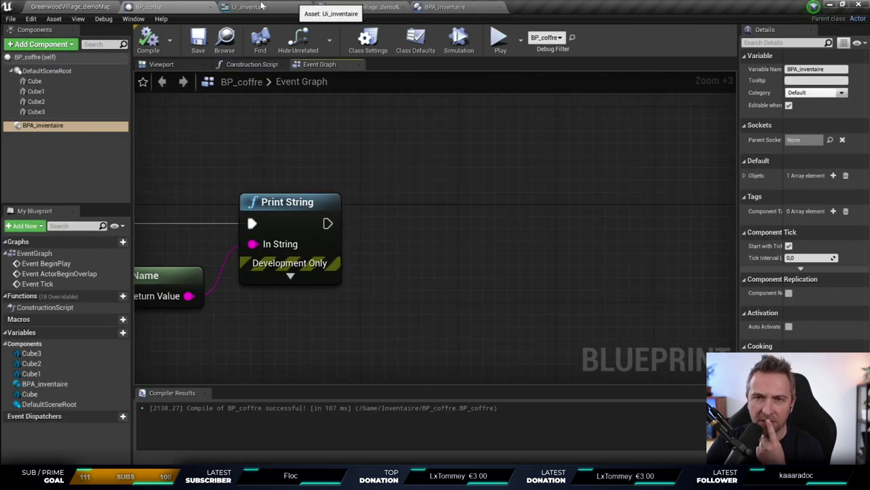
{"action": "left_click", "coordinate": [314, 7]}
{"action": "left_click", "coordinate": [252, 8]}
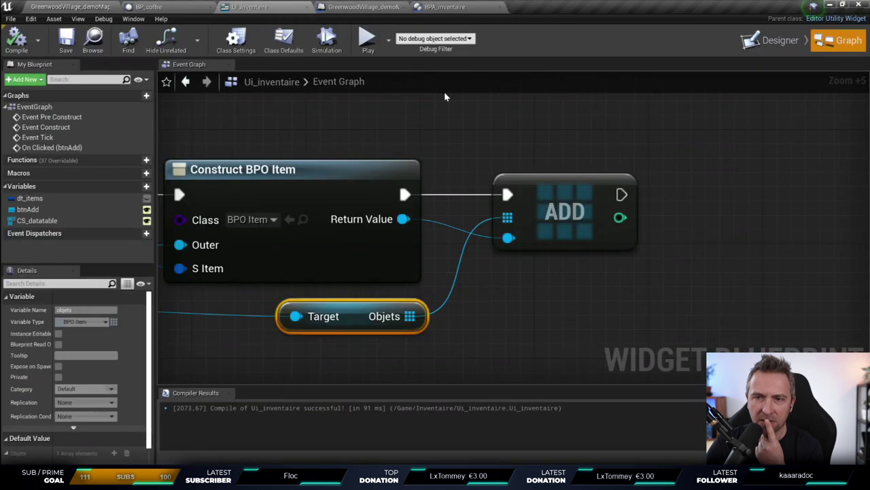
{"action": "scroll", "coordinate": [575, 179], "scroll_direction": "down", "scroll_amount": 1}
{"action": "scroll", "coordinate": [576, 179], "scroll_direction": "down", "scroll_amount": 2}
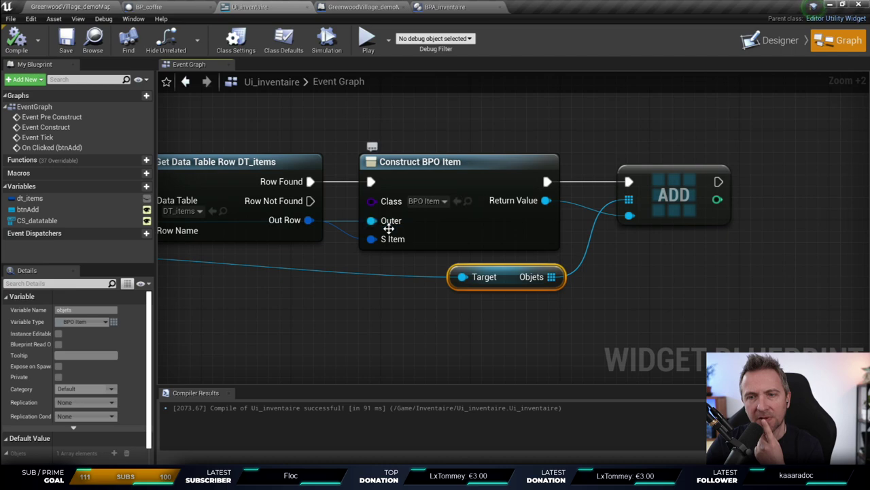
{"action": "right_click_drag", "start_coordinate": [608, 270], "coordinate": [500, 262]}
{"action": "right_click_drag", "start_coordinate": [435, 186], "coordinate": [342, 146]}
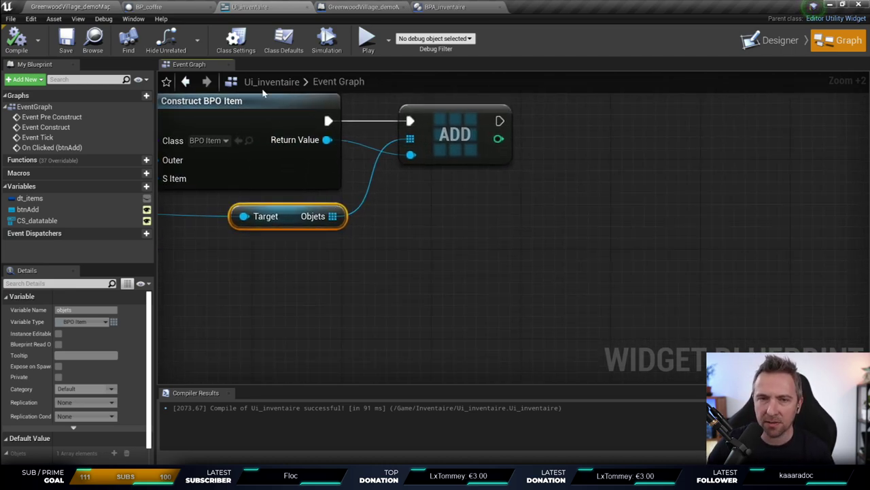
{"action": "scroll", "coordinate": [263, 93], "scroll_direction": "down", "scroll_amount": 1}
{"action": "right_click_drag", "start_coordinate": [264, 93], "coordinate": [378, 176]}
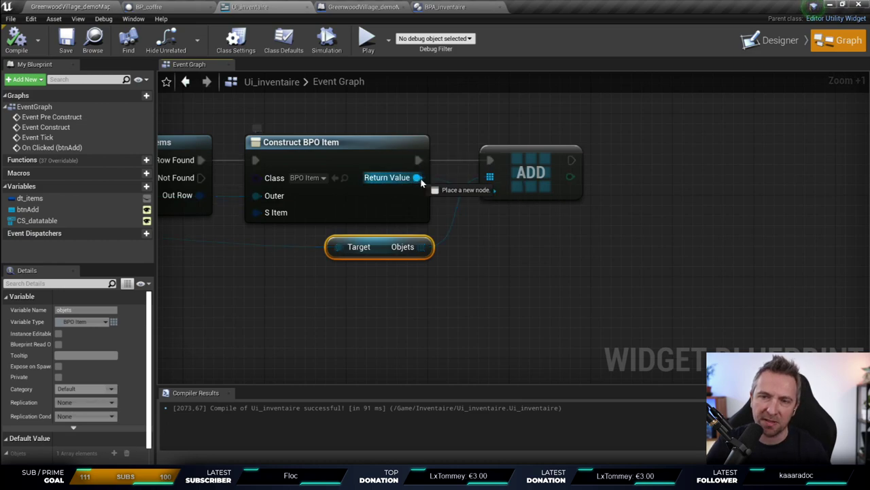
{"action": "left_click_drag", "start_coordinate": [416, 177], "coordinate": [592, 272]}
{"action": "type", "text": "outer"}
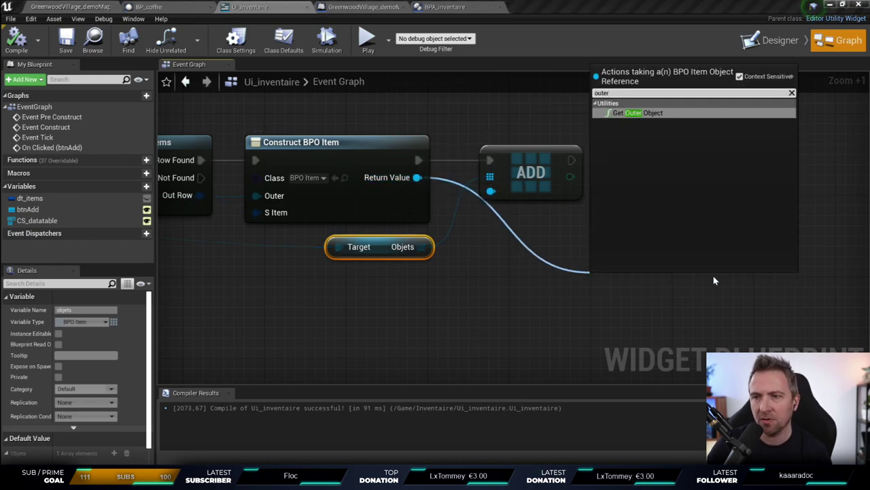
{"action": "left_click", "coordinate": [658, 114]}
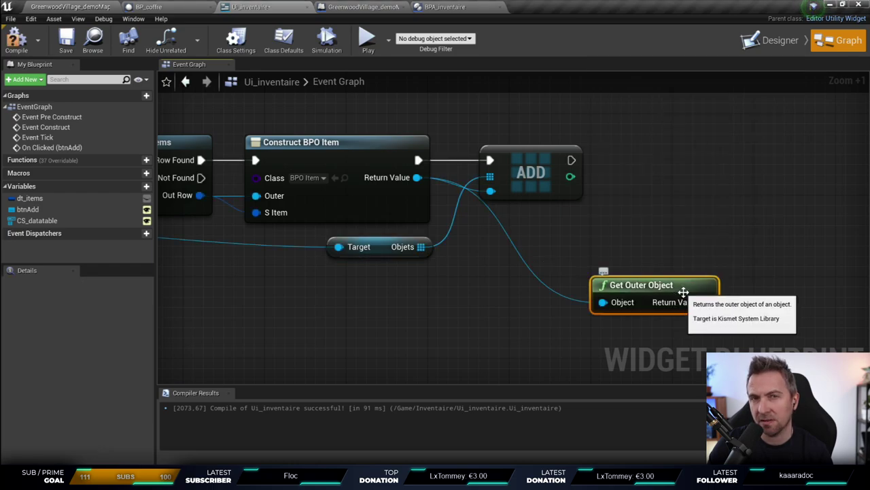
{"action": "left_click_drag", "start_coordinate": [683, 292], "coordinate": [647, 275]}
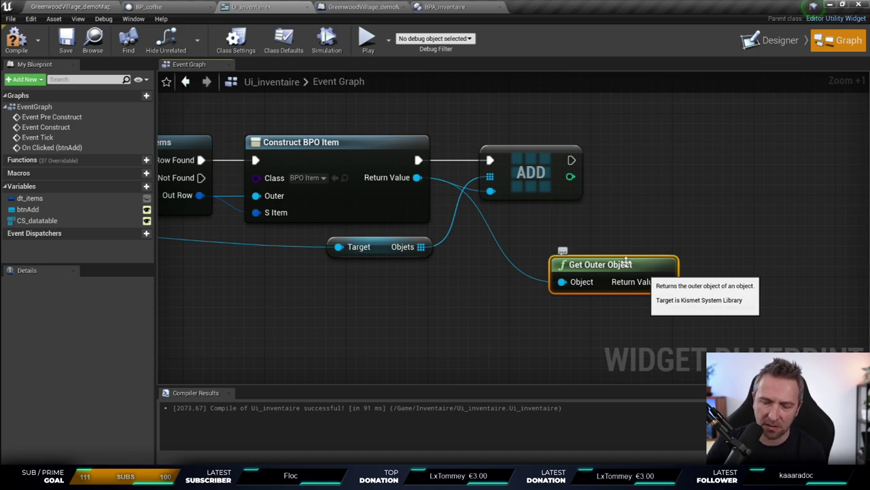
{"action": "key", "text": "Delete"}
{"action": "left_click_drag", "start_coordinate": [417, 178], "coordinate": [583, 250]}
{"action": "type", "text": "set"}
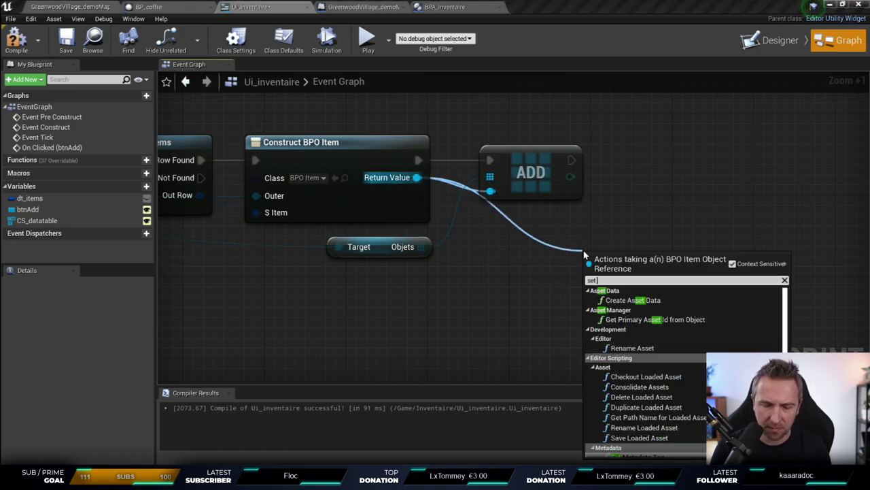
{"action": "type", "text": " outer"}
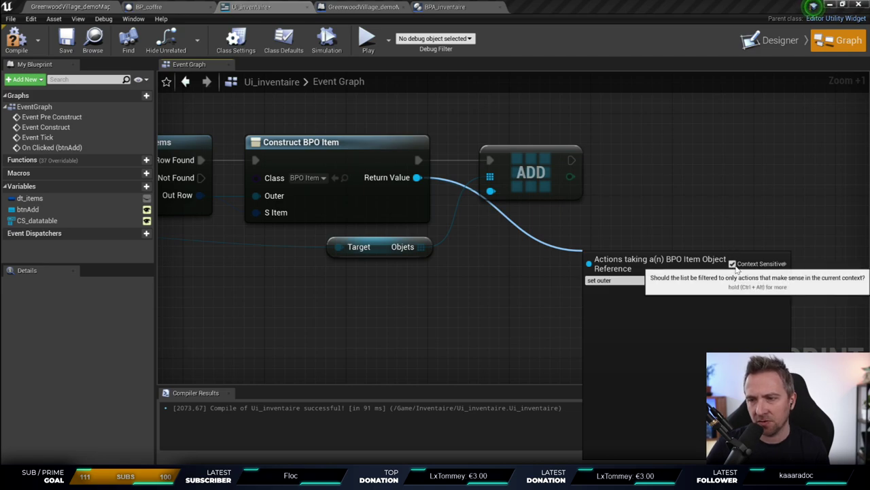
{"action": "left_click", "coordinate": [735, 265]}
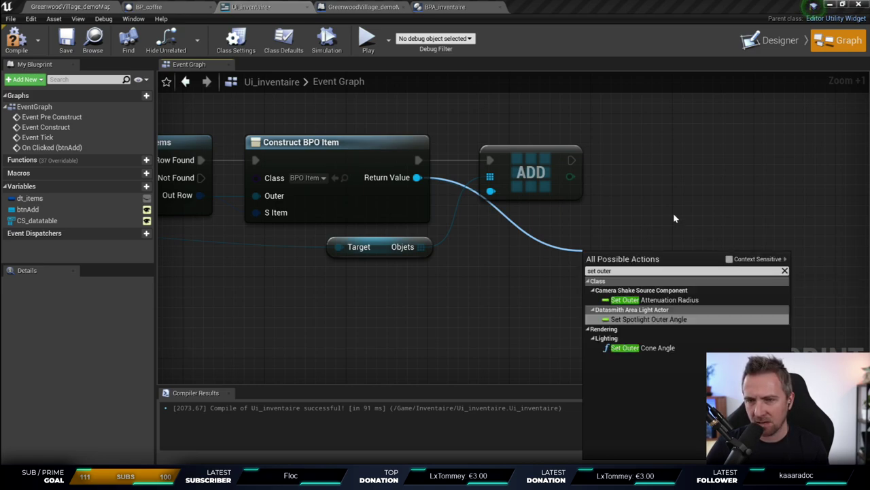
{"action": "left_click", "coordinate": [657, 163]}
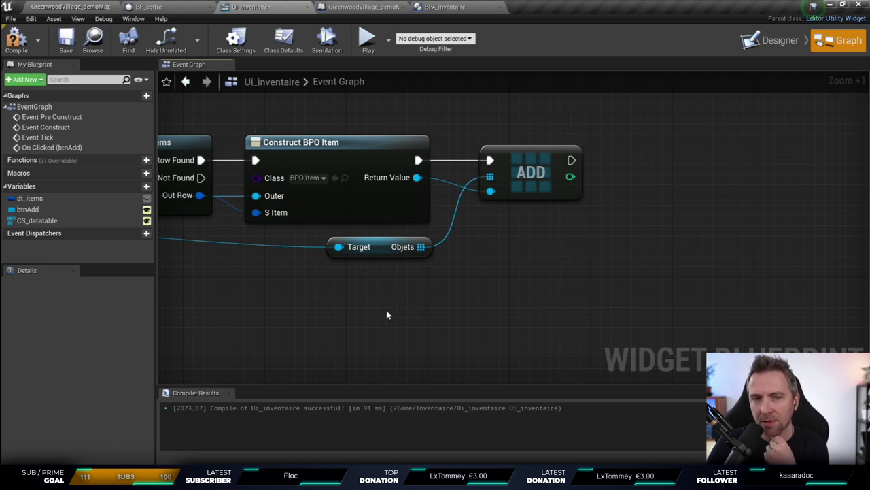
Step: Search for an 'outer' node from the constructed item, cancel, and inspect the objets node
{"action": "left_click_drag", "start_coordinate": [417, 178], "coordinate": [595, 368]}
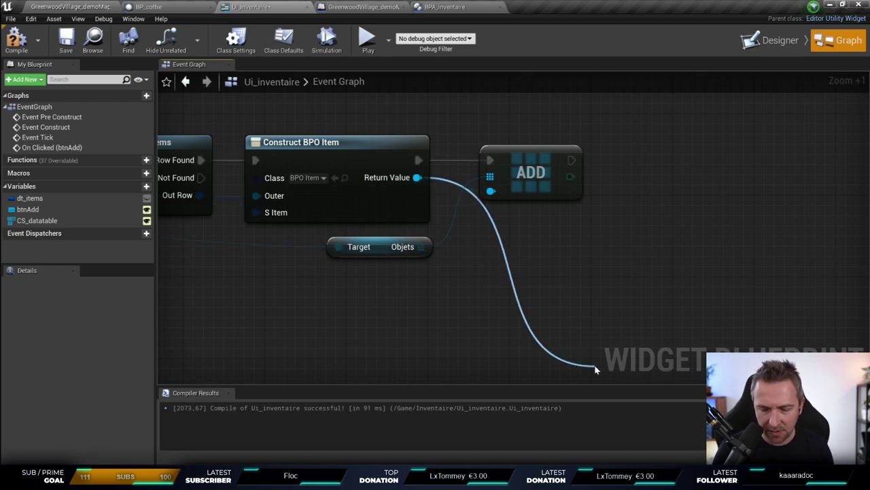
{"action": "type", "text": "outer"}
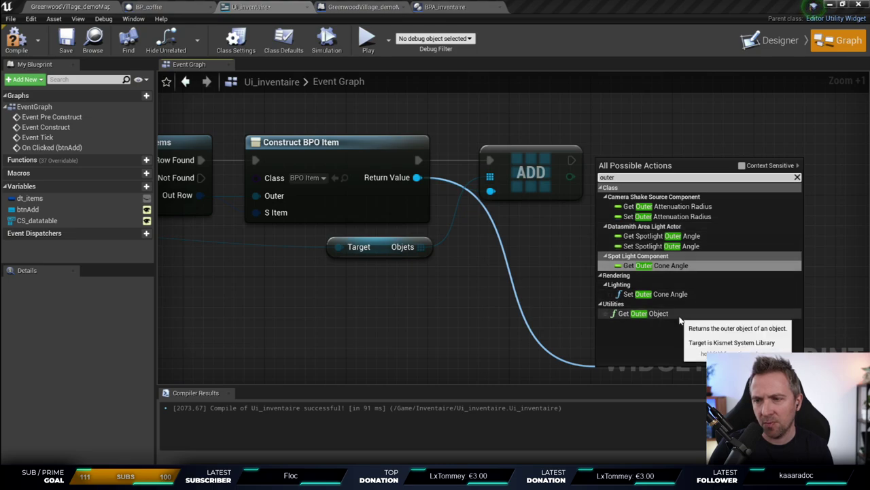
{"action": "left_click", "coordinate": [461, 282]}
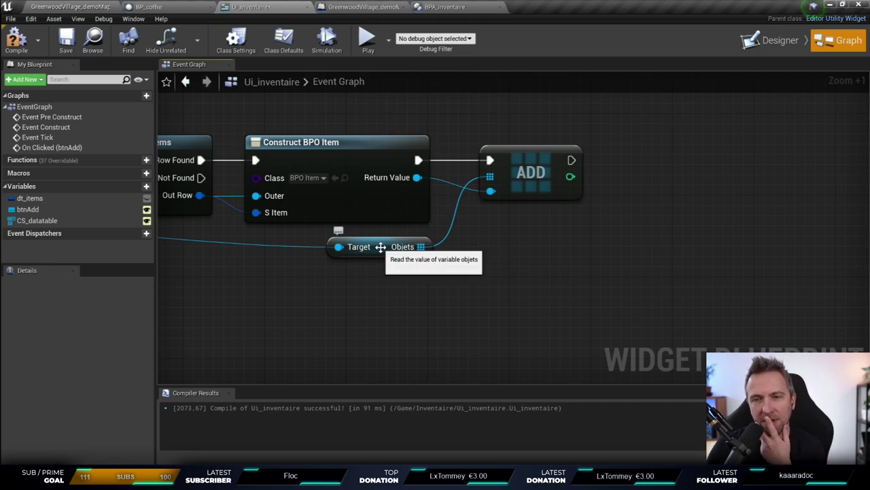
{"action": "left_click", "coordinate": [381, 247]}
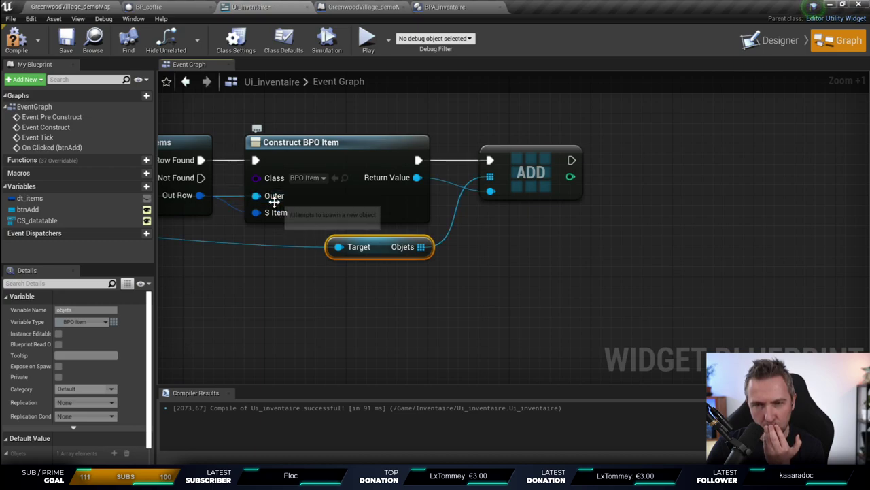
{"action": "right_click_drag", "start_coordinate": [480, 256], "coordinate": [672, 273]}
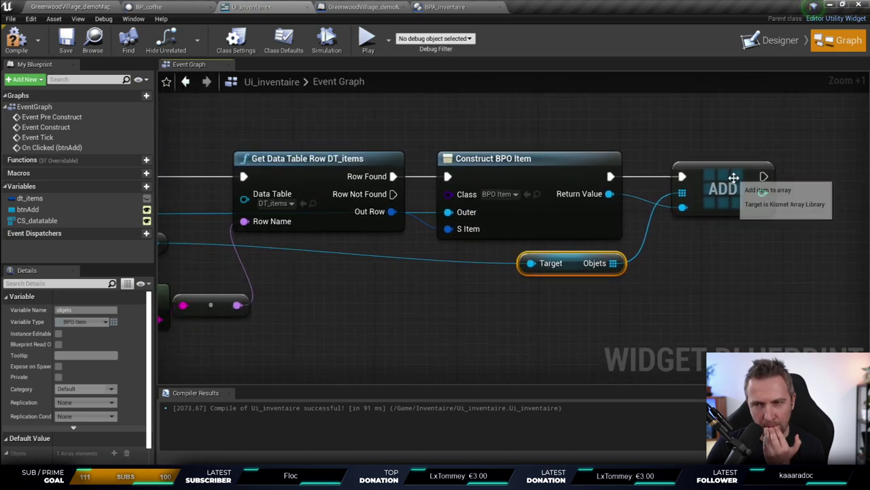
Step: Shift the Construct BPO Item, Objets and ADD nodes slightly left together
{"action": "left_click", "coordinate": [684, 176]}
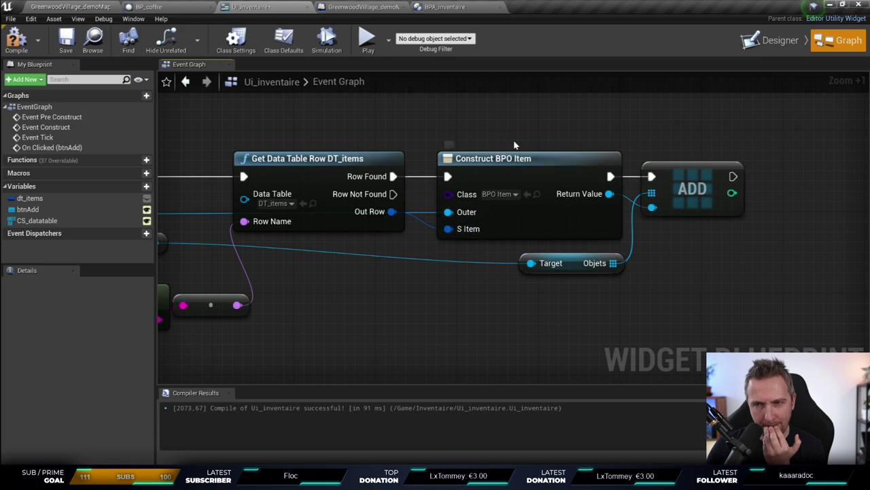
{"action": "left_click_drag", "start_coordinate": [503, 286], "coordinate": [730, 194]}
{"action": "left_click_drag", "start_coordinate": [684, 175], "coordinate": [673, 175]}
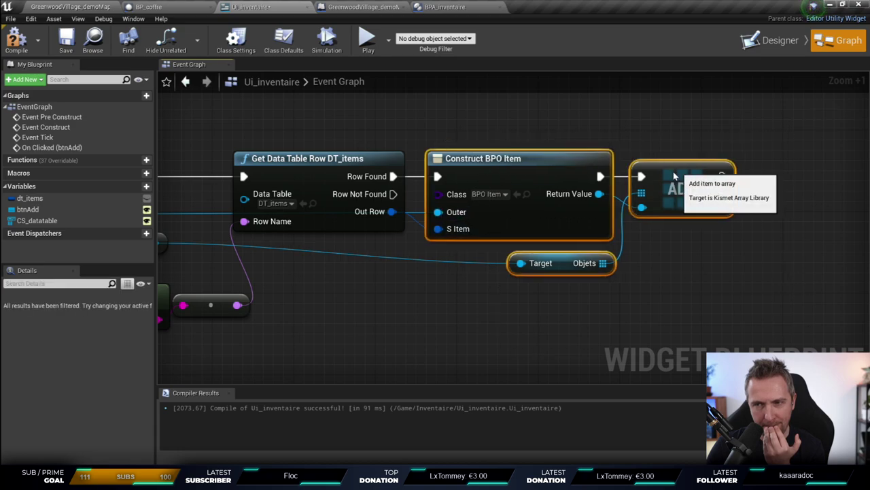
{"action": "left_click", "coordinate": [677, 135]}
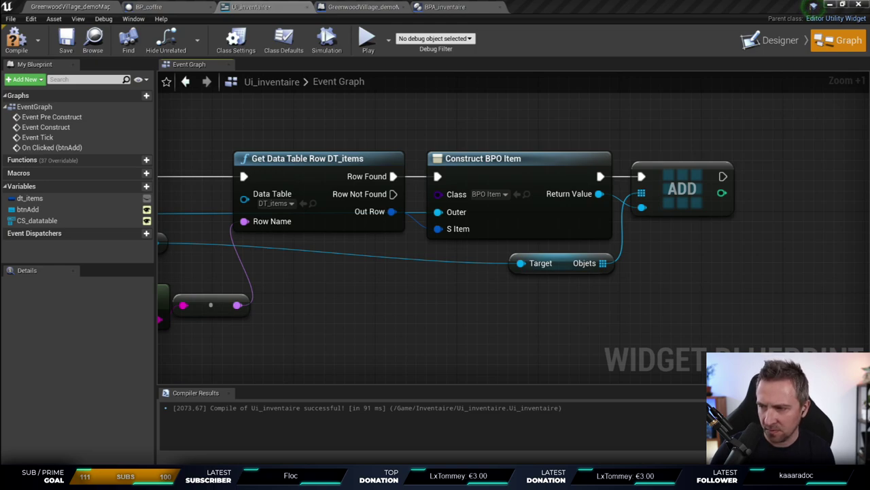
Step: Read the 'Outer Object' forum thread and open its Unreal Engine 4.9 Release Notes link in a new tab
{"action": "key", "text": "alt+Tab"}
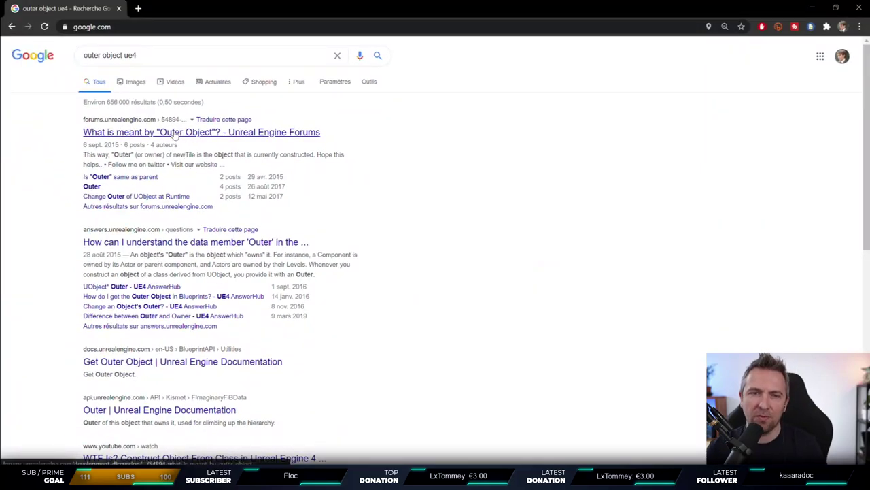
{"action": "left_click", "coordinate": [177, 132]}
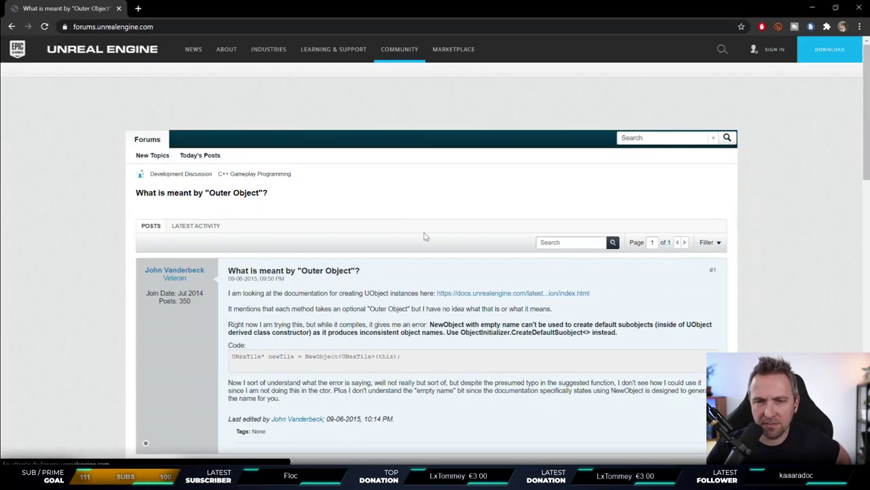
{"action": "scroll", "coordinate": [427, 235], "scroll_direction": "down", "scroll_amount": 4}
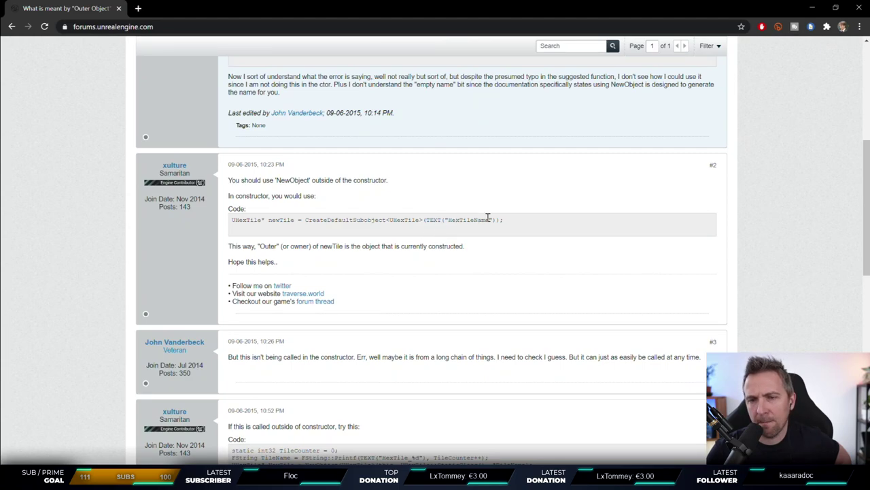
{"action": "scroll", "coordinate": [488, 221], "scroll_direction": "down", "scroll_amount": 3}
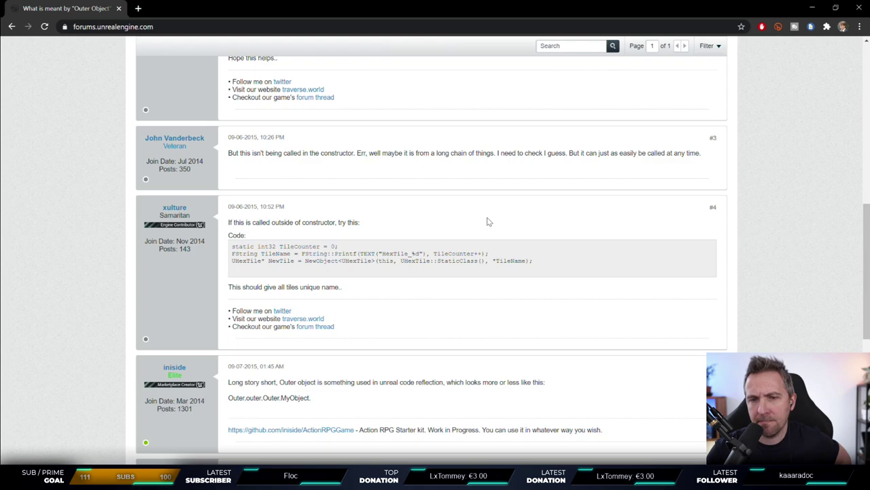
{"action": "scroll", "coordinate": [504, 223], "scroll_direction": "down", "scroll_amount": 2}
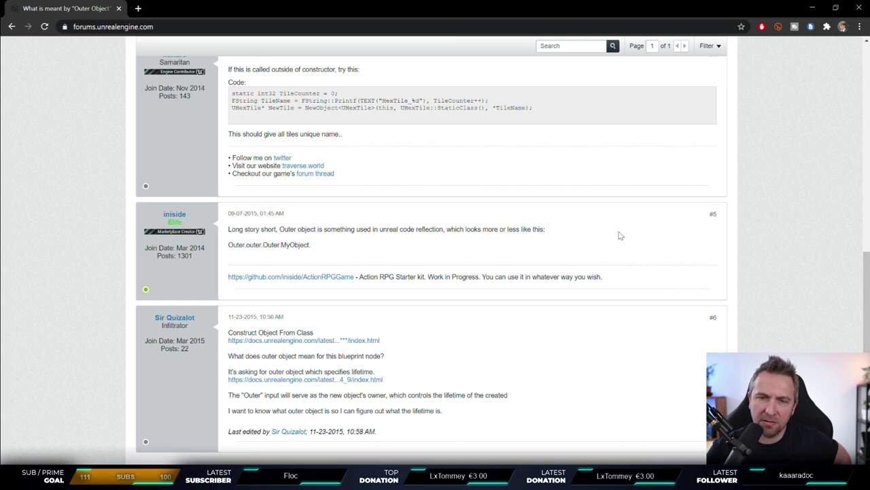
{"action": "scroll", "coordinate": [503, 244], "scroll_direction": "down", "scroll_amount": 3}
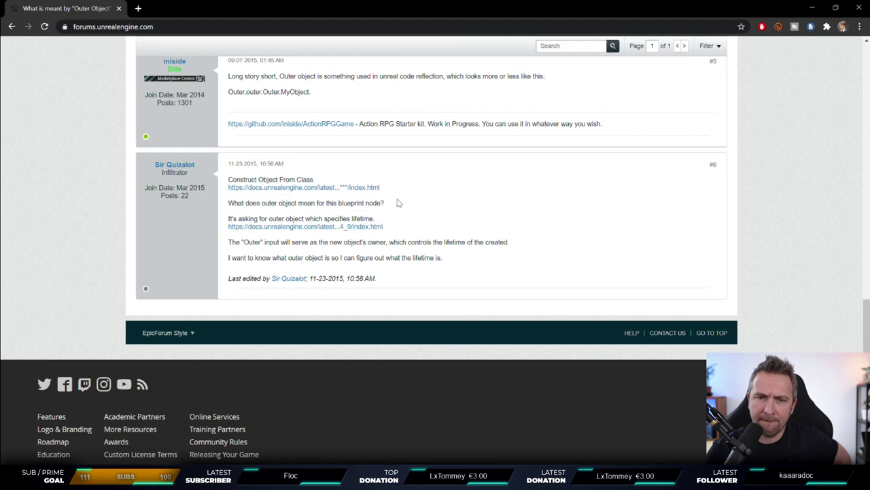
{"action": "right_click", "coordinate": [299, 227]}
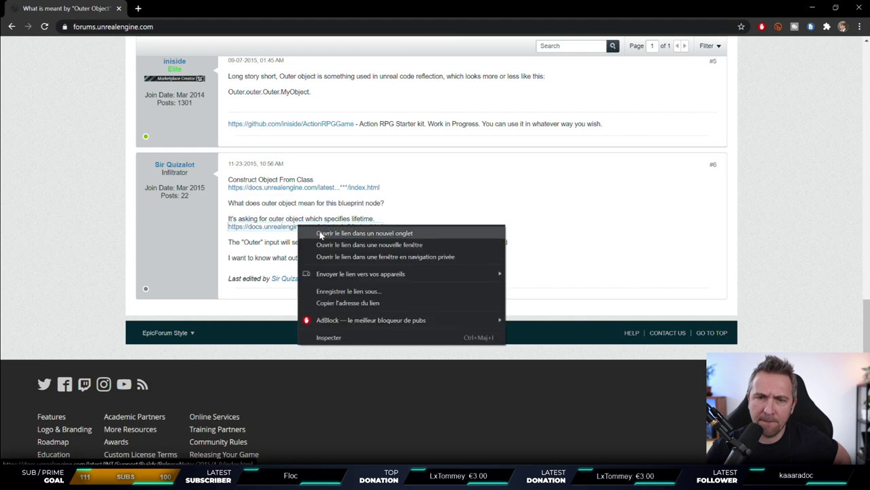
{"action": "left_click", "coordinate": [321, 234]}
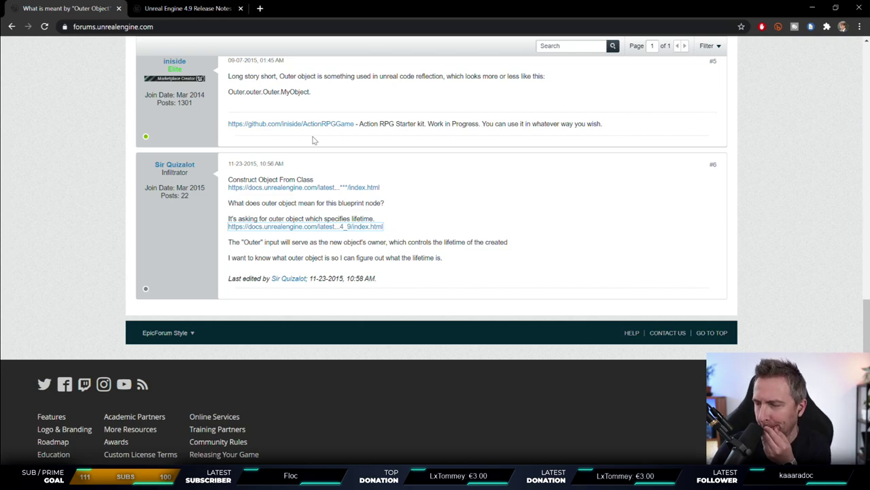
Step: Search the Unreal Engine 4.9 Release Notes page for 'outer'
{"action": "left_click", "coordinate": [184, 9]}
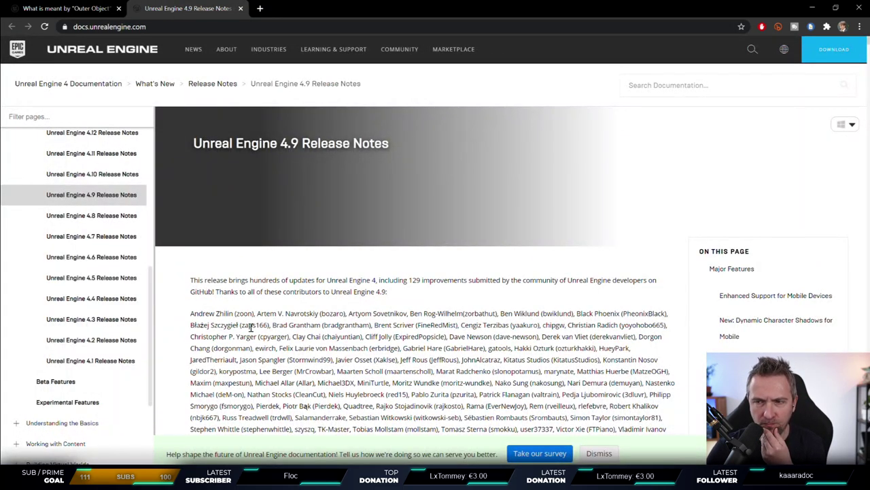
{"action": "scroll", "coordinate": [250, 327], "scroll_direction": "down", "scroll_amount": 5}
{"action": "scroll", "coordinate": [250, 327], "scroll_direction": "down", "scroll_amount": 5}
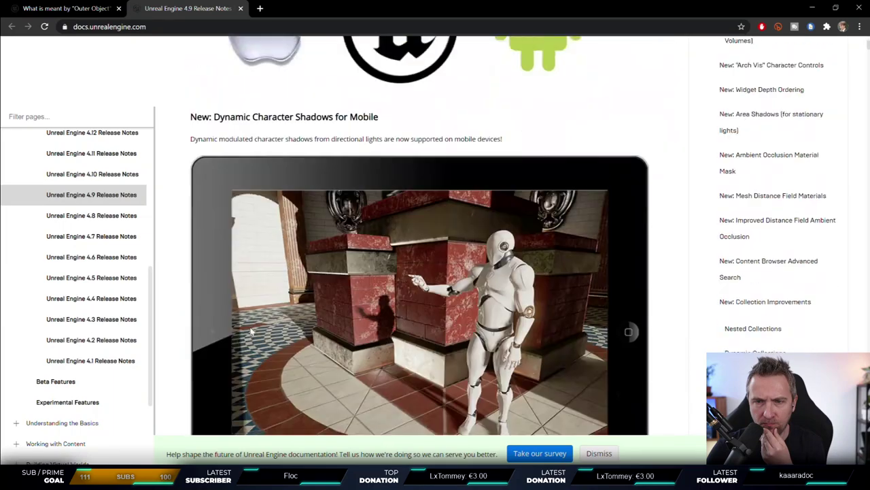
{"action": "scroll", "coordinate": [242, 306], "scroll_direction": "up", "scroll_amount": 5}
{"action": "scroll", "coordinate": [231, 288], "scroll_direction": "up", "scroll_amount": 2}
{"action": "key", "text": "ctrl+f"}
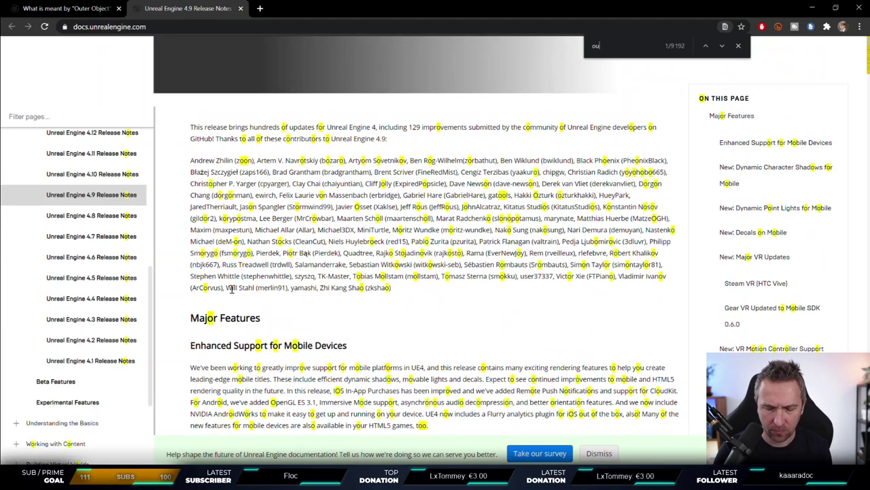
{"action": "type", "text": "outer"}
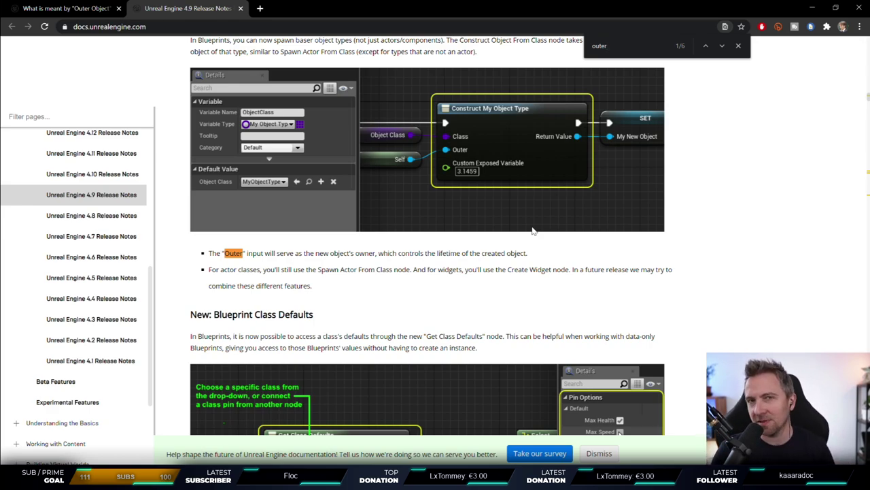
Step: Return to the forum thread, then bring the Ui_inventaire Event Graph back to the front
{"action": "left_click", "coordinate": [20, 5]}
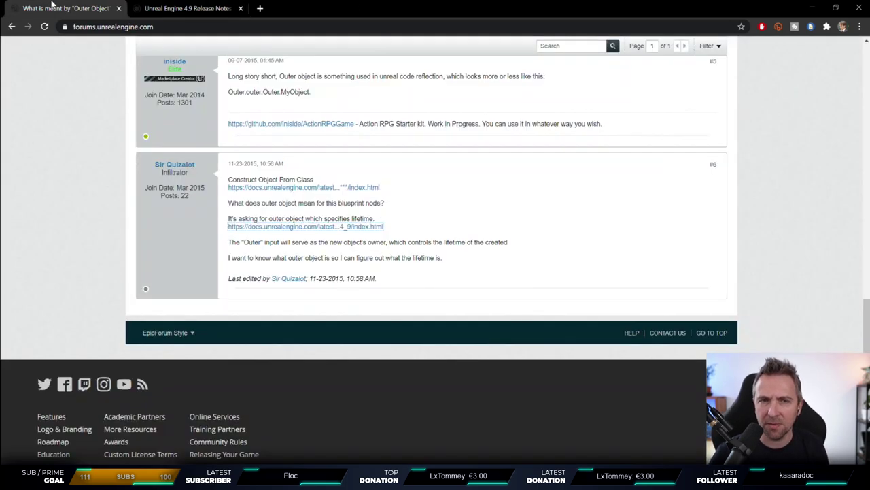
{"action": "left_click", "coordinate": [836, 8]}
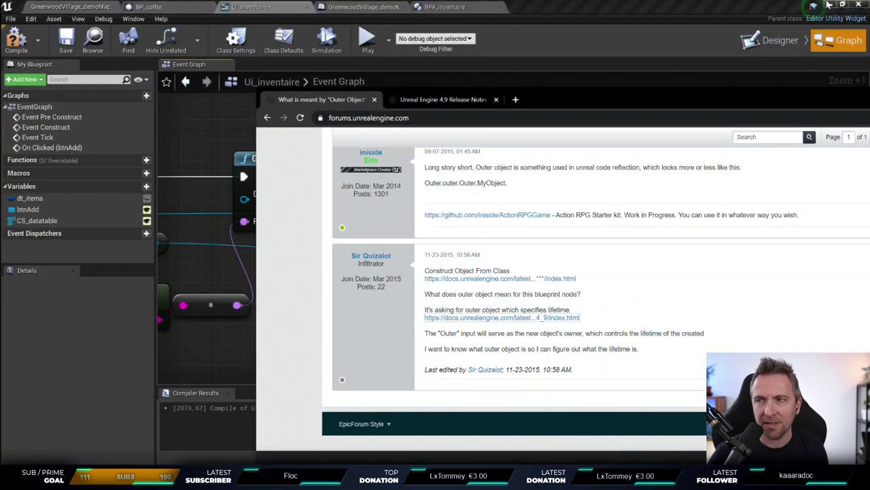
{"action": "left_click_drag", "start_coordinate": [507, 118], "coordinate": [711, 107]}
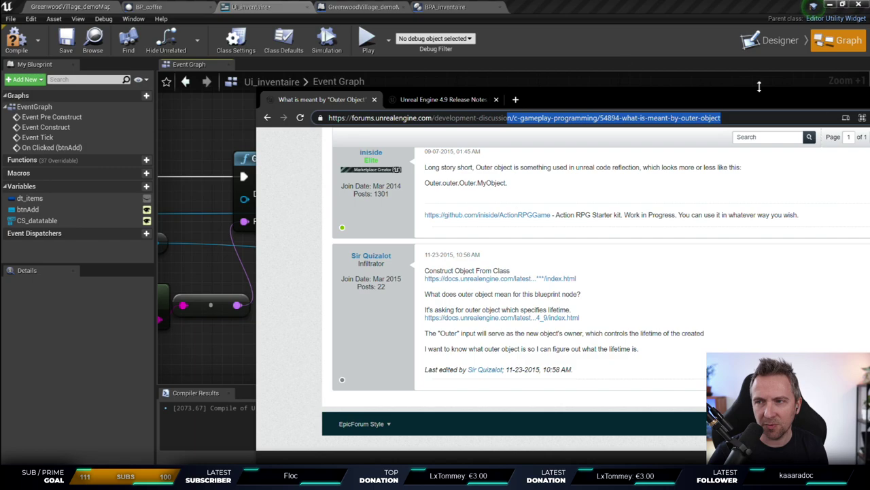
{"action": "left_click", "coordinate": [217, 153]}
{"action": "right_click_drag", "start_coordinate": [502, 360], "coordinate": [557, 338]}
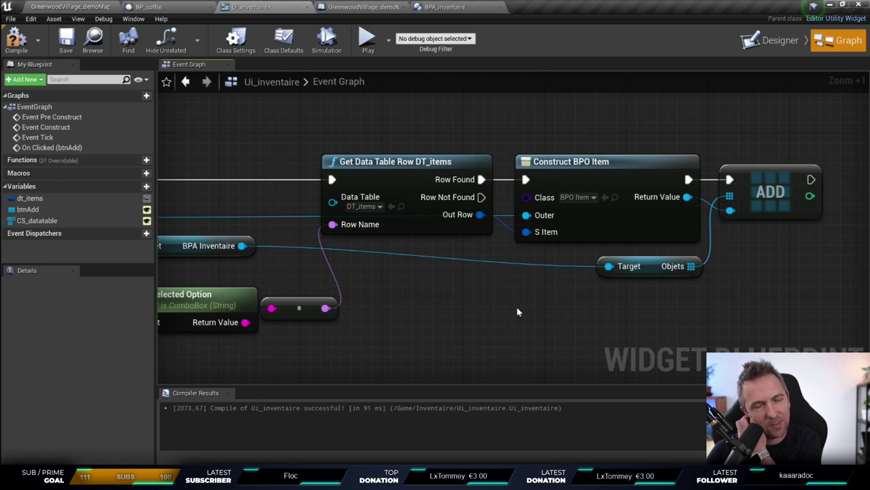
{"action": "right_click_drag", "start_coordinate": [446, 283], "coordinate": [463, 257]}
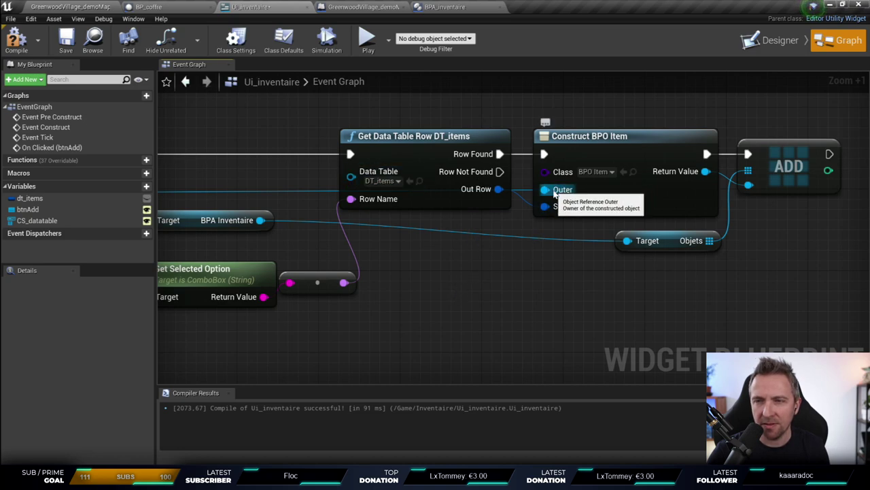
Step: Place a Get Game Instance node below Construct BPO Item, leaving the Outer input unconnected
{"action": "right_click_drag", "start_coordinate": [534, 306], "coordinate": [496, 290]}
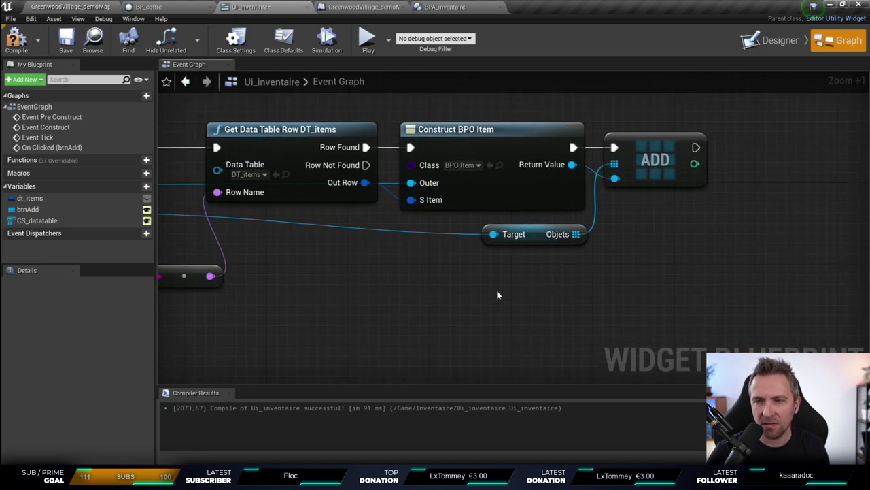
{"action": "left_click_drag", "start_coordinate": [411, 182], "coordinate": [308, 318]}
{"action": "type", "text": "get gamer ins"}
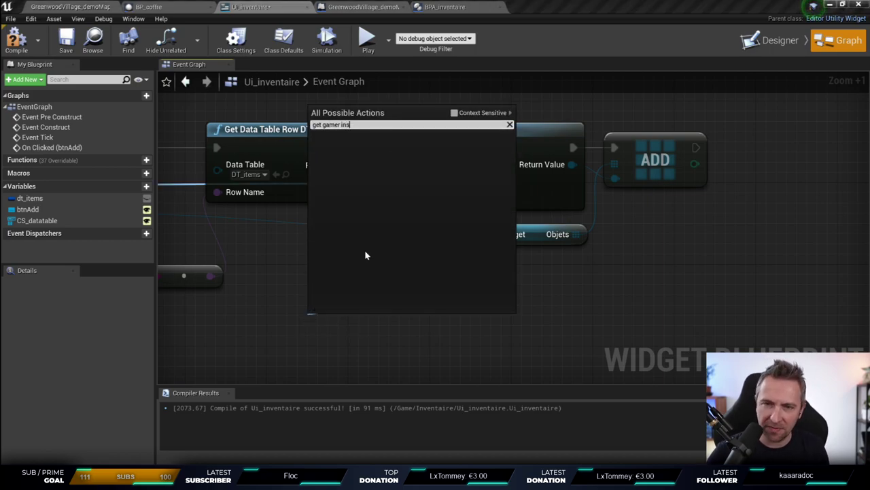
{"action": "key", "text": "Escape"}
{"action": "right_click", "coordinate": [314, 329]}
{"action": "type", "text": "get game insa"}
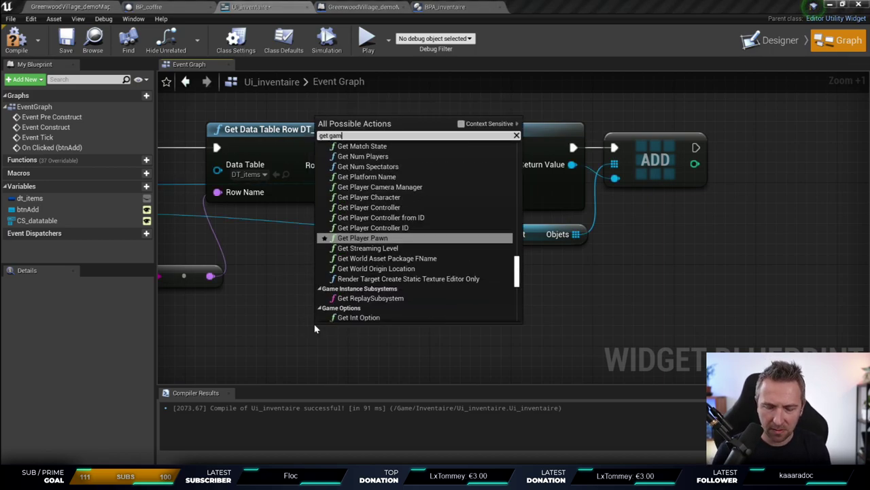
{"action": "key", "text": "BackSpace"}
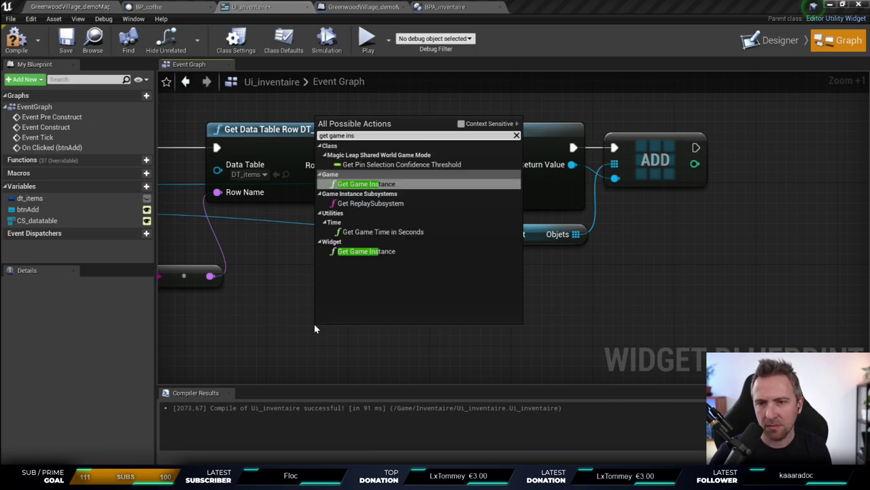
{"action": "key", "text": "Return"}
{"action": "mouse_move", "coordinate": [490, 353]}
{"action": "left_mouse_down"}
{"action": "mouse_move", "coordinate": [416, 184]}
{"action": "mouse_move", "coordinate": [509, 350]}
{"action": "left_mouse_up"}
{"action": "right_click_drag", "start_coordinate": [590, 399], "coordinate": [591, 381]}
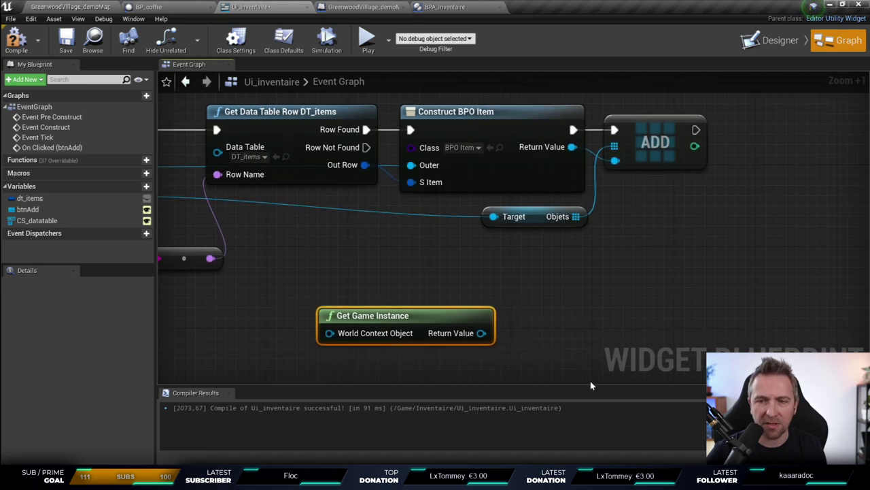
Step: Delete the Get Game Instance node and recompile Ui_inventaire
{"action": "key", "text": "Delete"}
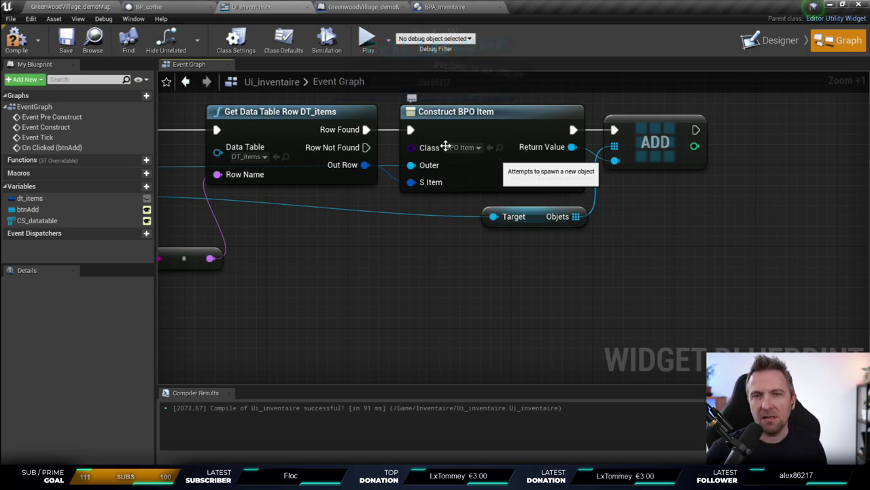
{"action": "left_click", "coordinate": [17, 40]}
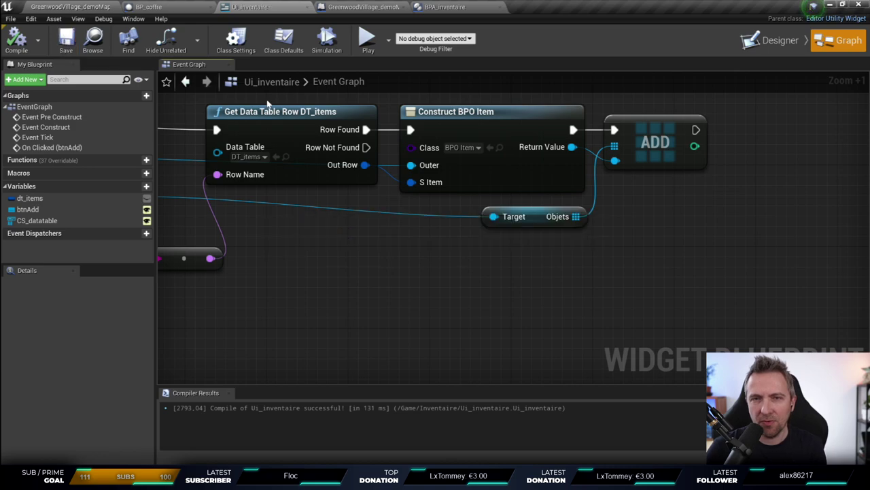
{"action": "mouse_move", "coordinate": [467, 215]}
{"action": "right_mouse_down"}
{"action": "mouse_move", "coordinate": [503, 238]}
{"action": "mouse_move", "coordinate": [532, 178]}
{"action": "right_mouse_up"}
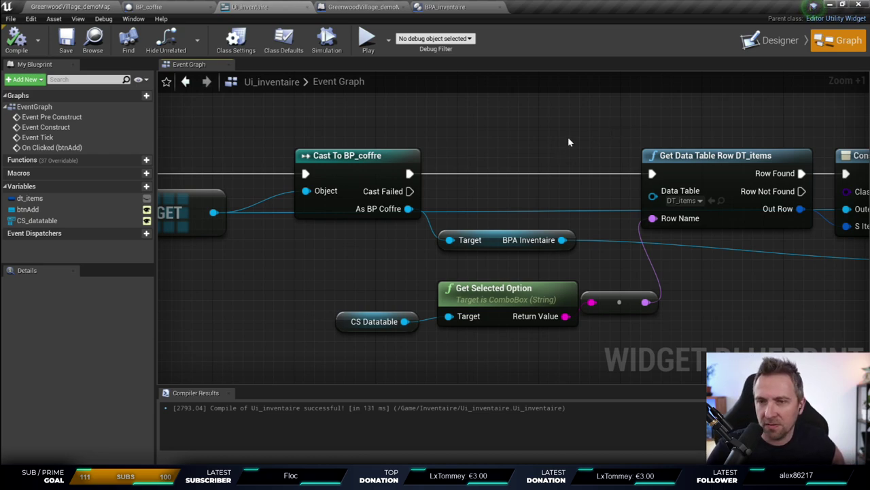
{"action": "mouse_move", "coordinate": [601, 127]}
{"action": "right_mouse_down"}
{"action": "mouse_move", "coordinate": [490, 130]}
{"action": "mouse_move", "coordinate": [509, 112]}
{"action": "right_mouse_up"}
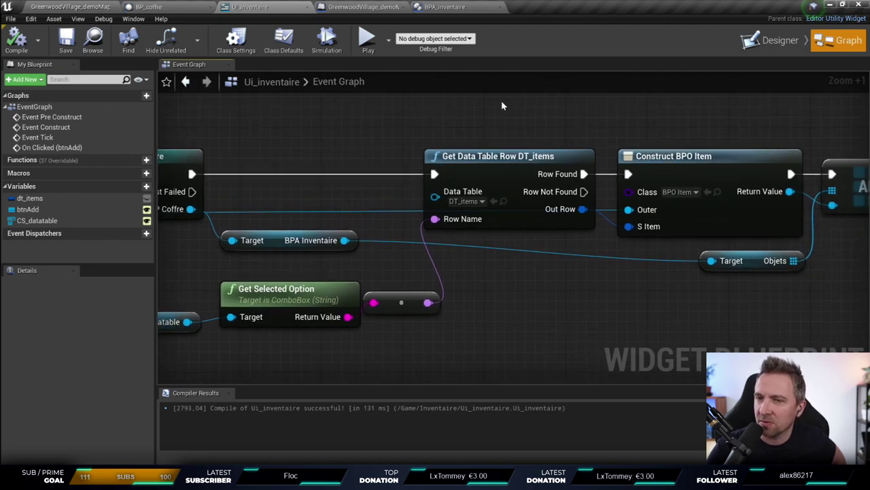
{"action": "right_click_drag", "start_coordinate": [501, 105], "coordinate": [401, 112]}
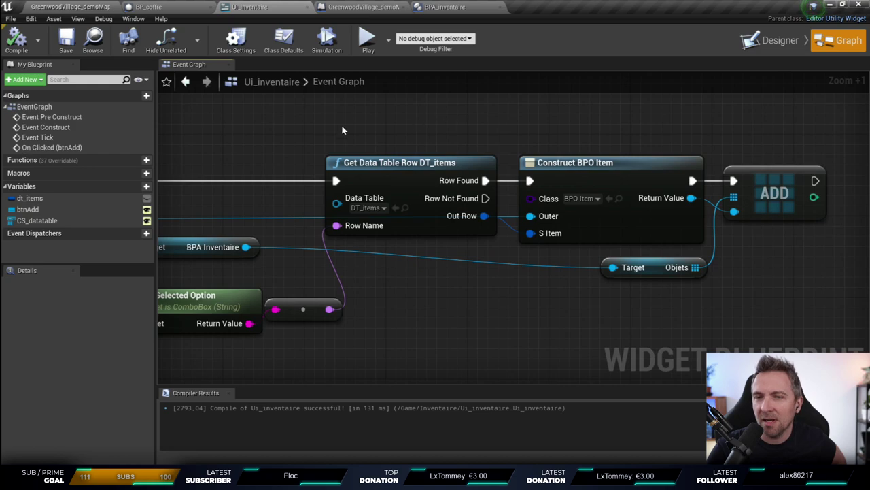
Step: Move the Get Data Table Row, Construct BPO Item, ADD and Target nodes about 120 px right
{"action": "left_click_drag", "start_coordinate": [474, 114], "coordinate": [334, 158]}
{"action": "left_click_drag", "start_coordinate": [651, 224], "coordinate": [727, 272]}
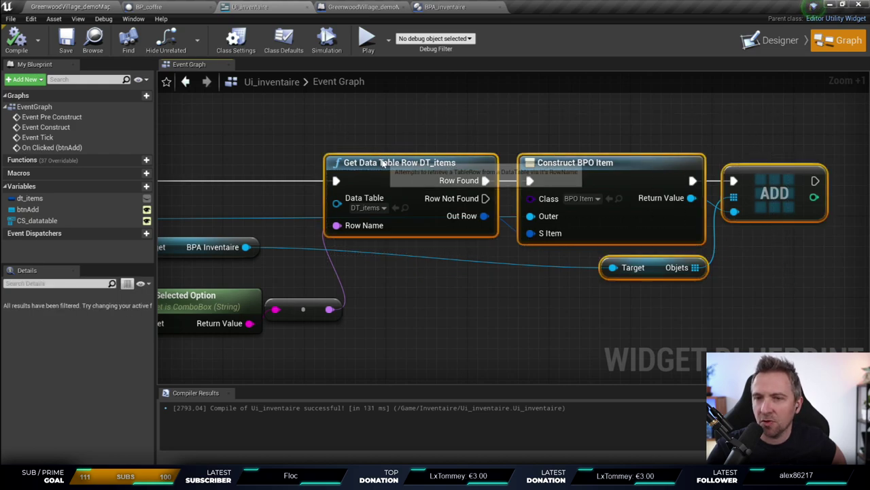
{"action": "left_click_drag", "start_coordinate": [379, 163], "coordinate": [461, 165]}
{"action": "left_click", "coordinate": [422, 127]}
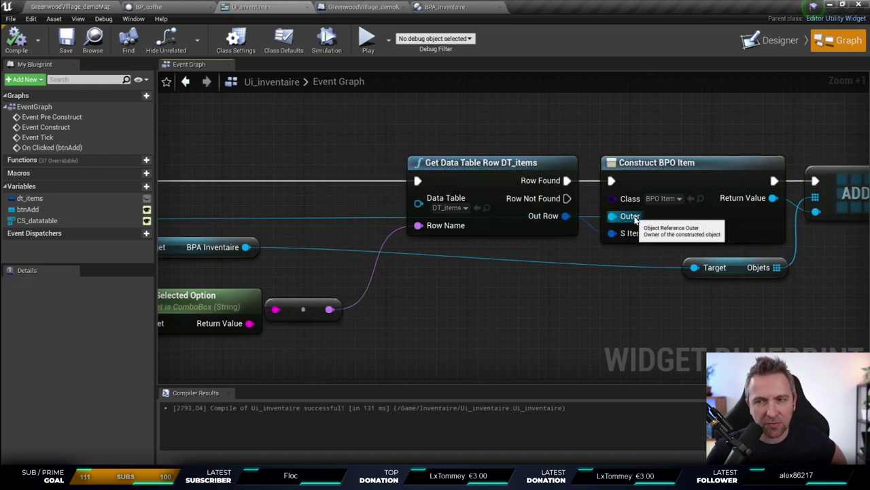
{"action": "right_click_drag", "start_coordinate": [680, 121], "coordinate": [412, 118]}
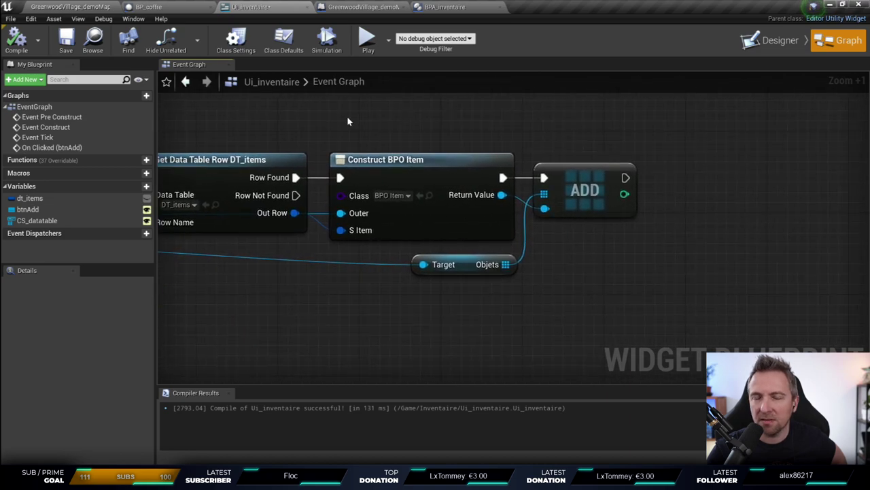
{"action": "left_click_drag", "start_coordinate": [383, 141], "coordinate": [619, 231]}
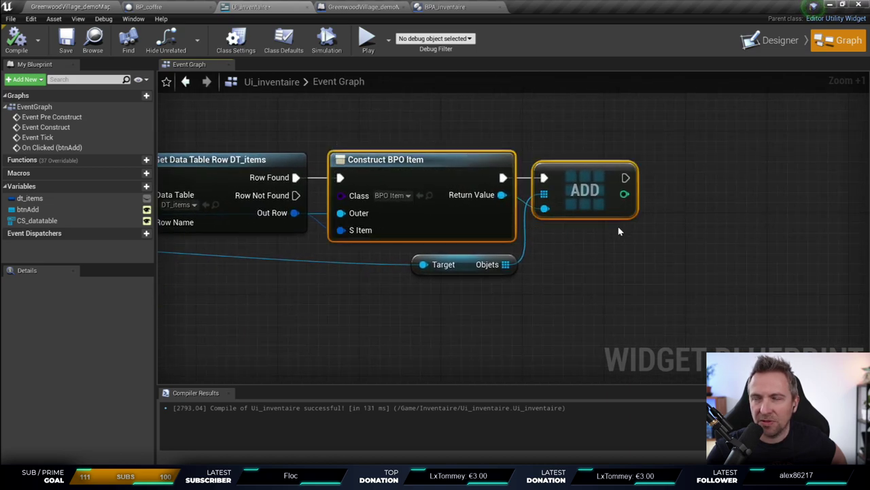
{"action": "left_click", "coordinate": [673, 234]}
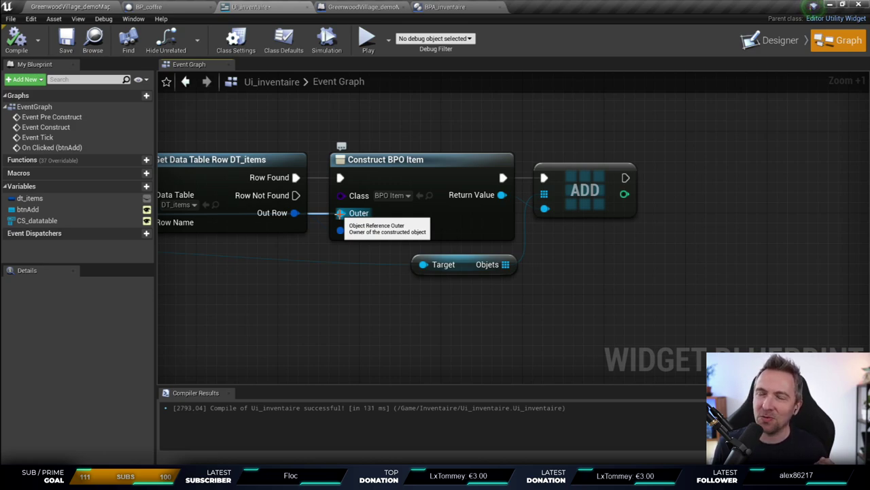
Step: Shift the item-adding nodes slightly left, below the Cast To BP_coffre section
{"action": "left_click_drag", "start_coordinate": [340, 213], "coordinate": [340, 229]}
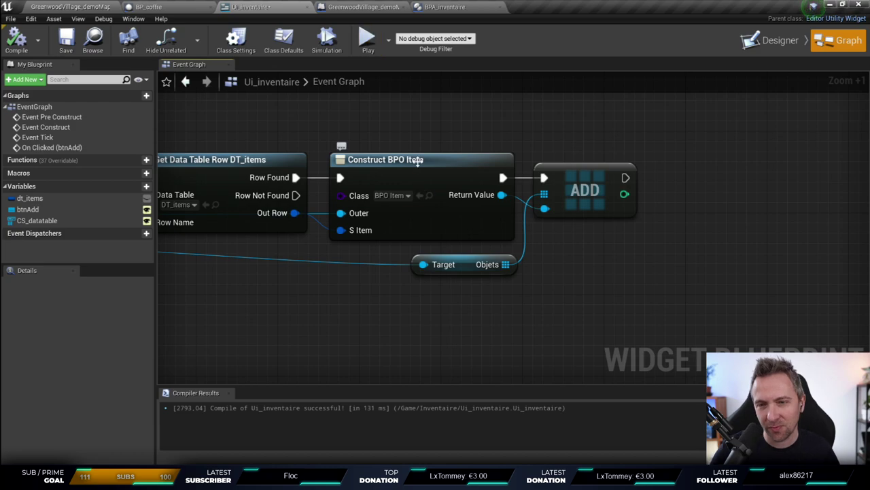
{"action": "right_click_drag", "start_coordinate": [407, 135], "coordinate": [520, 139]}
{"action": "scroll", "coordinate": [520, 138], "scroll_direction": "down", "scroll_amount": 3}
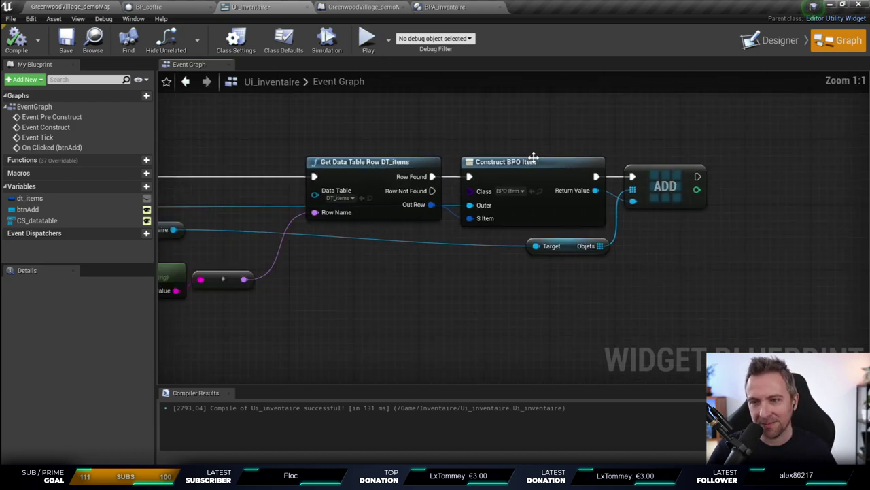
{"action": "mouse_move", "coordinate": [310, 102]}
{"action": "right_mouse_down"}
{"action": "mouse_move", "coordinate": [451, 117]}
{"action": "mouse_move", "coordinate": [415, 157]}
{"action": "right_mouse_up"}
{"action": "left_click_drag", "start_coordinate": [435, 132], "coordinate": [732, 253]}
{"action": "left_click_drag", "start_coordinate": [695, 218], "coordinate": [668, 218]}
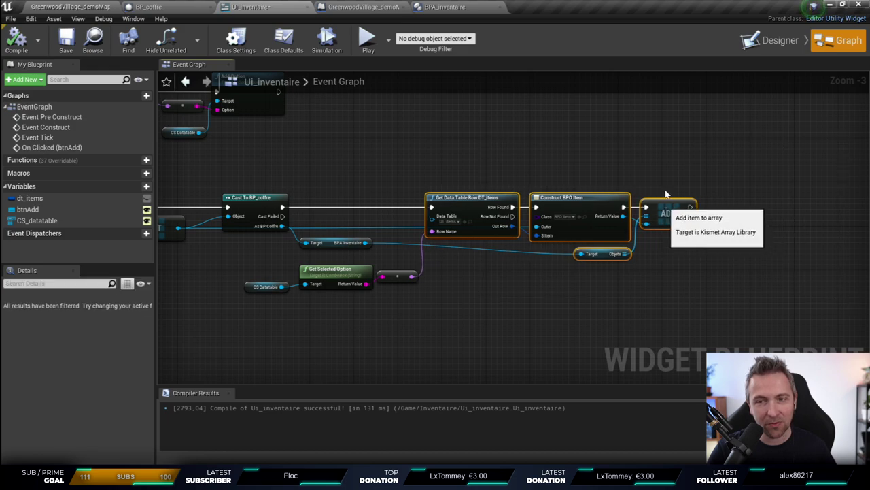
{"action": "left_click", "coordinate": [649, 168]}
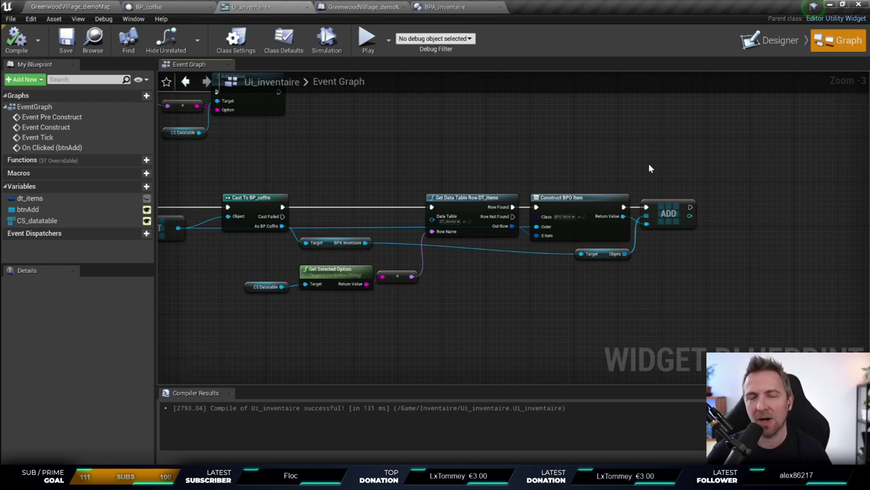
Step: Align the BPA_inventaire and objets getters with the chain, then return to the GreenwoodVillage_demoMap level
{"action": "left_click_drag", "start_coordinate": [333, 244], "coordinate": [332, 255]}
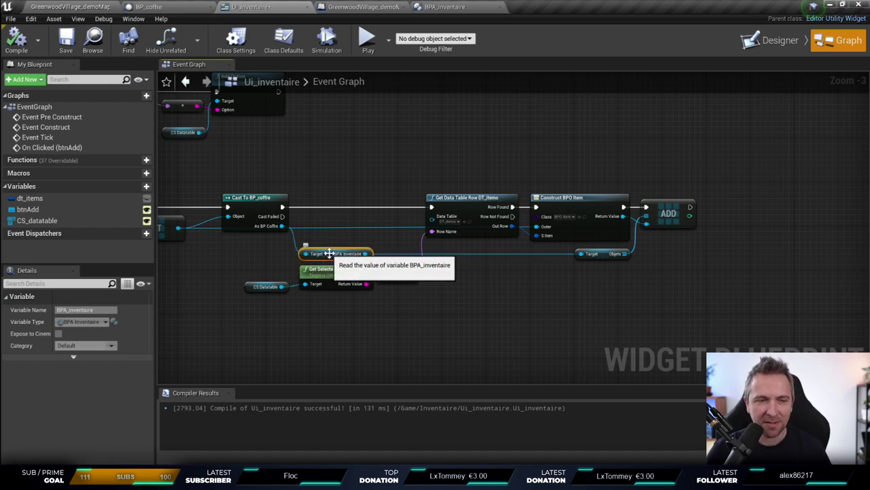
{"action": "left_click_drag", "start_coordinate": [604, 253], "coordinate": [607, 259]}
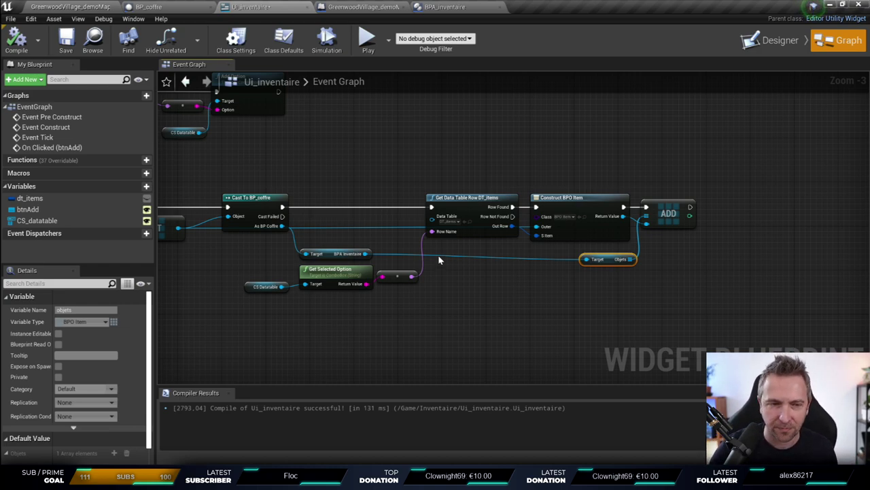
{"action": "left_click", "coordinate": [548, 332]}
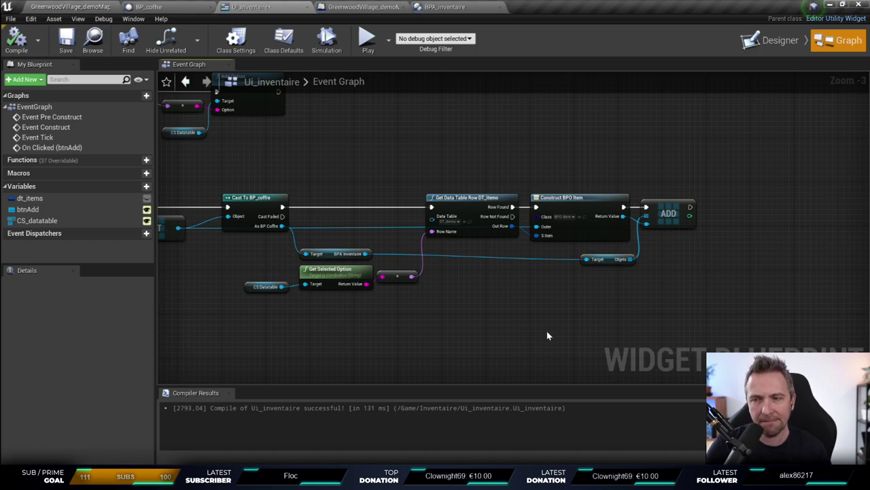
{"action": "mouse_move", "coordinate": [462, 318]}
{"action": "right_mouse_down"}
{"action": "mouse_move", "coordinate": [592, 355]}
{"action": "mouse_move", "coordinate": [547, 352]}
{"action": "mouse_move", "coordinate": [611, 304]}
{"action": "right_mouse_up"}
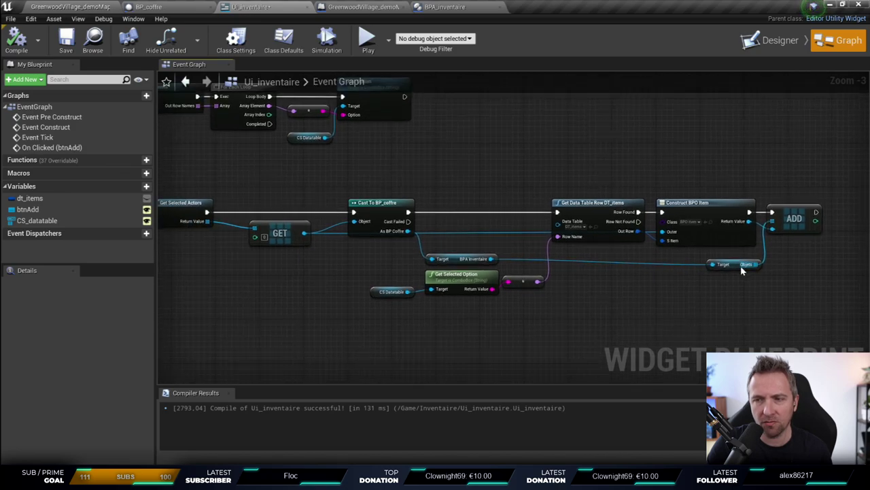
{"action": "left_click_drag", "start_coordinate": [740, 265], "coordinate": [735, 260]}
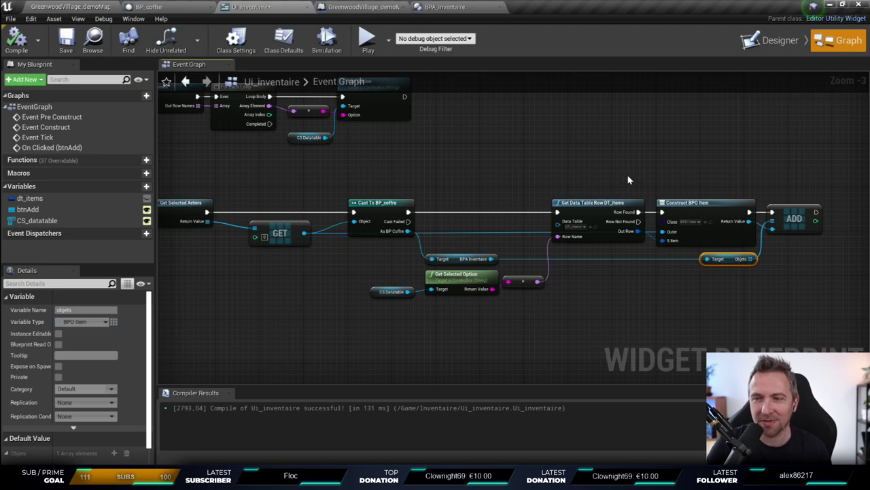
{"action": "left_click_drag", "start_coordinate": [594, 152], "coordinate": [816, 289]}
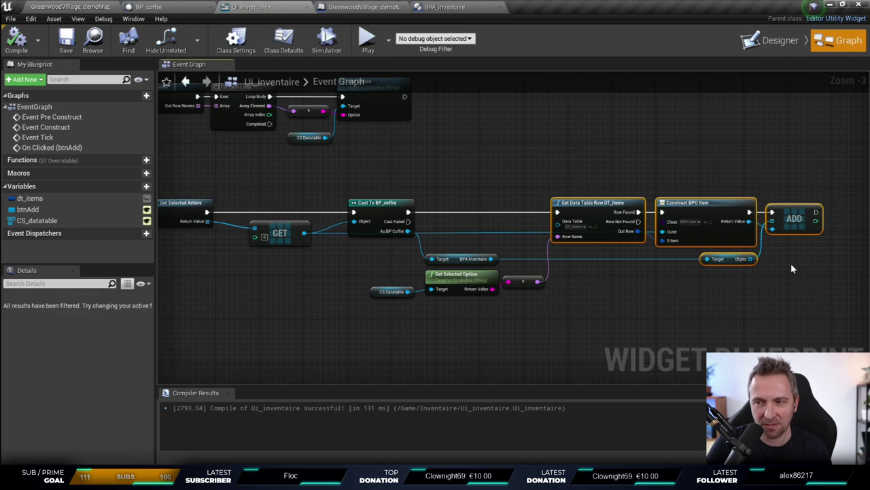
{"action": "left_click", "coordinate": [792, 268]}
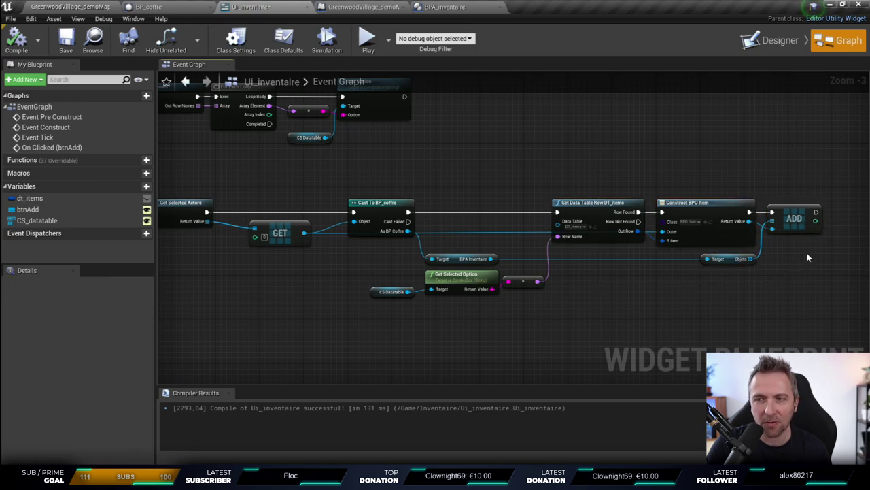
{"action": "left_click_drag", "start_coordinate": [761, 251], "coordinate": [751, 221]}
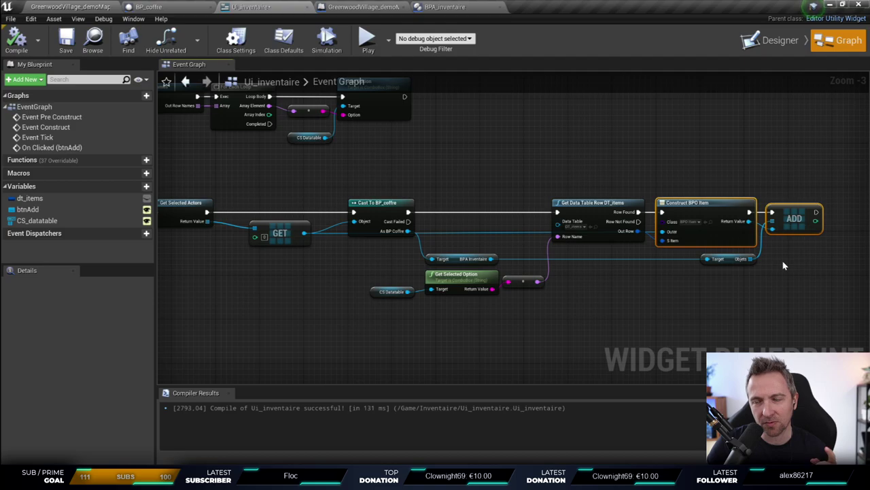
{"action": "left_click", "coordinate": [68, 7]}
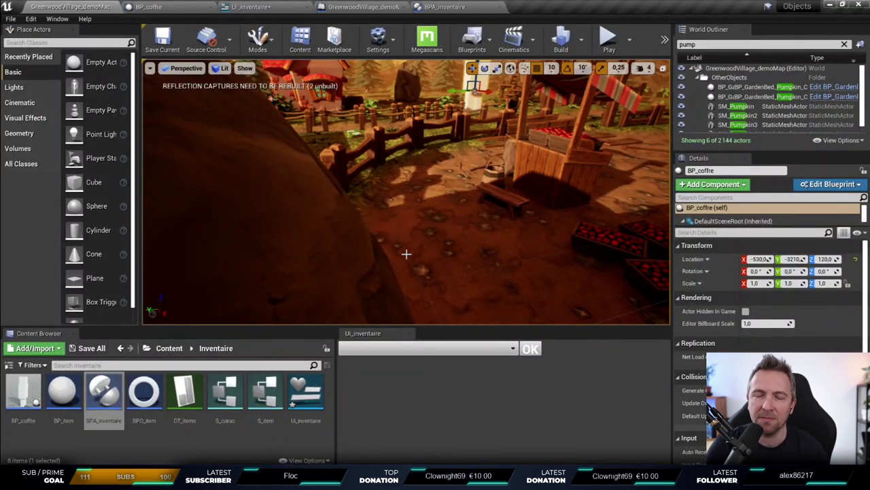
Step: Frame the BP_coffre dummy and check the Ui_inventaire item choices without picking one
{"action": "mouse_move", "coordinate": [433, 216]}
{"action": "right_mouse_down"}
{"action": "mouse_move", "coordinate": [381, 217]}
{"action": "mouse_move", "coordinate": [406, 197]}
{"action": "right_mouse_up"}
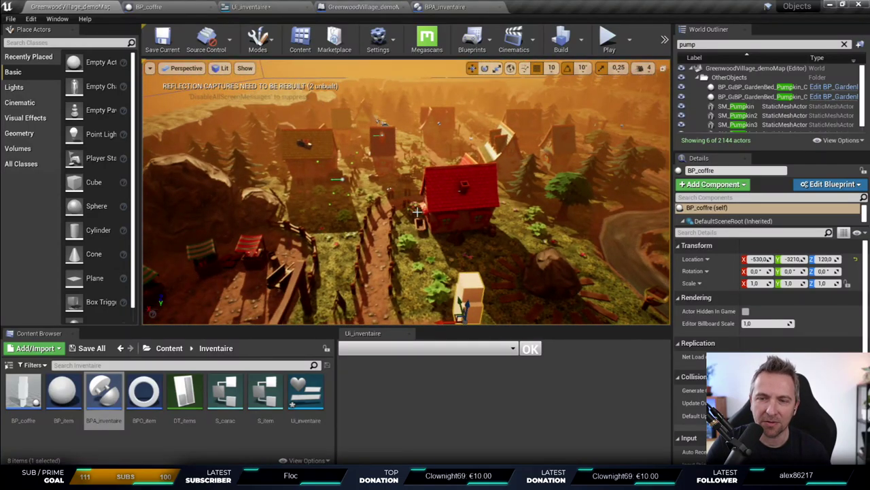
{"action": "key", "text": "f"}
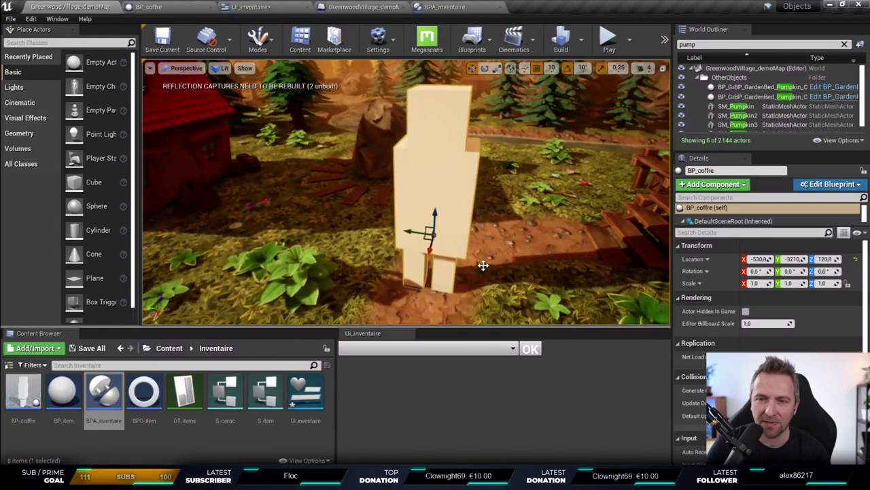
{"action": "left_click_drag", "start_coordinate": [483, 265], "coordinate": [416, 351], "text": "alt"}
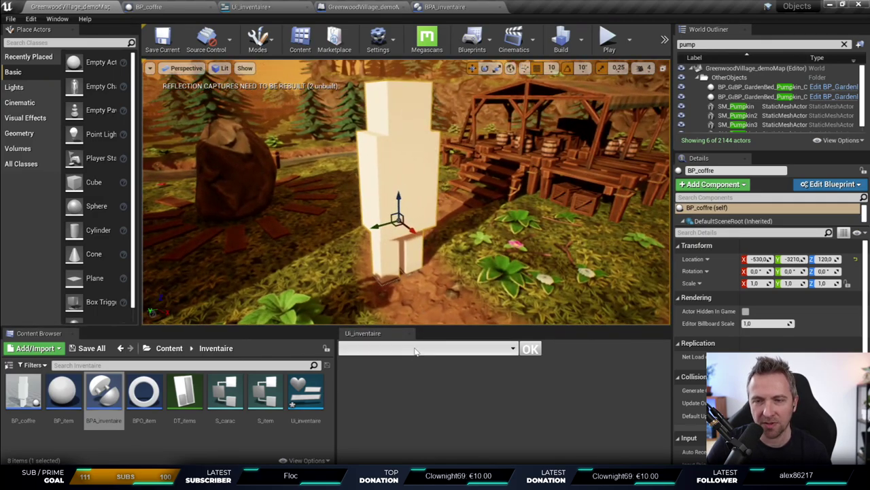
{"action": "left_click", "coordinate": [416, 351]}
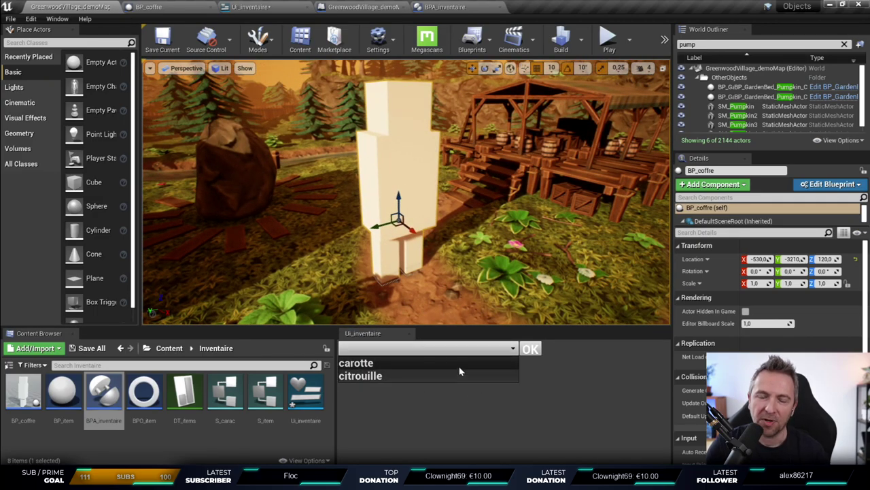
{"action": "left_click", "coordinate": [578, 356]}
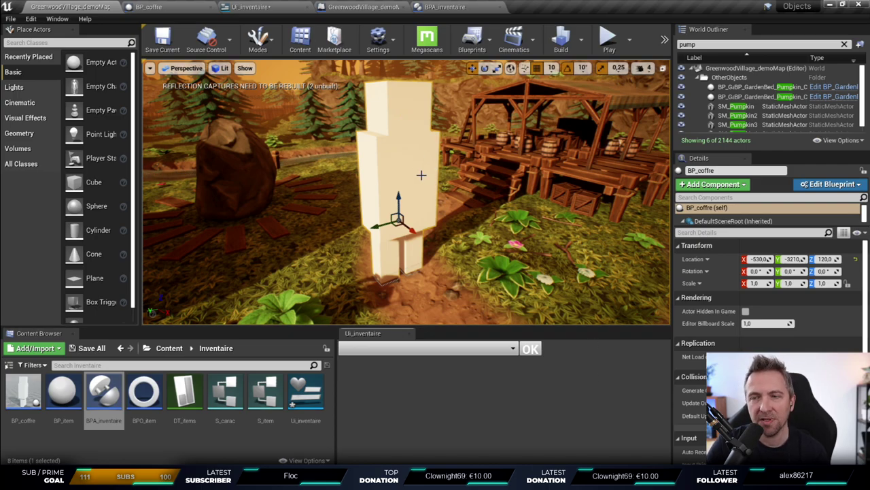
Step: Move the BP_coffre dummy along X from -530 to -620
{"action": "scroll", "coordinate": [420, 175], "scroll_direction": "down", "scroll_amount": 5}
{"action": "scroll", "coordinate": [419, 175], "scroll_direction": "up", "scroll_amount": 2}
{"action": "scroll", "coordinate": [420, 175], "scroll_direction": "up", "scroll_amount": 3}
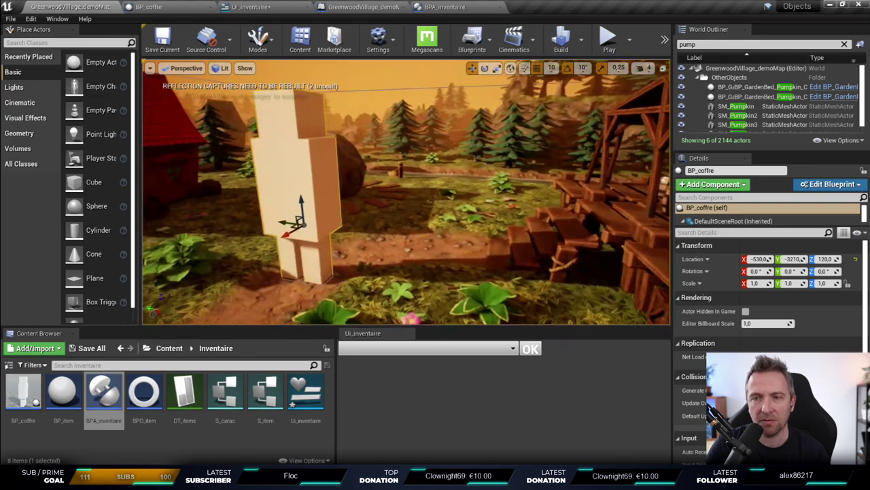
{"action": "scroll", "coordinate": [419, 175], "scroll_direction": "up", "scroll_amount": 3}
{"action": "scroll", "coordinate": [419, 175], "scroll_direction": "up", "scroll_amount": 3}
{"action": "scroll", "coordinate": [420, 175], "scroll_direction": "down", "scroll_amount": 3}
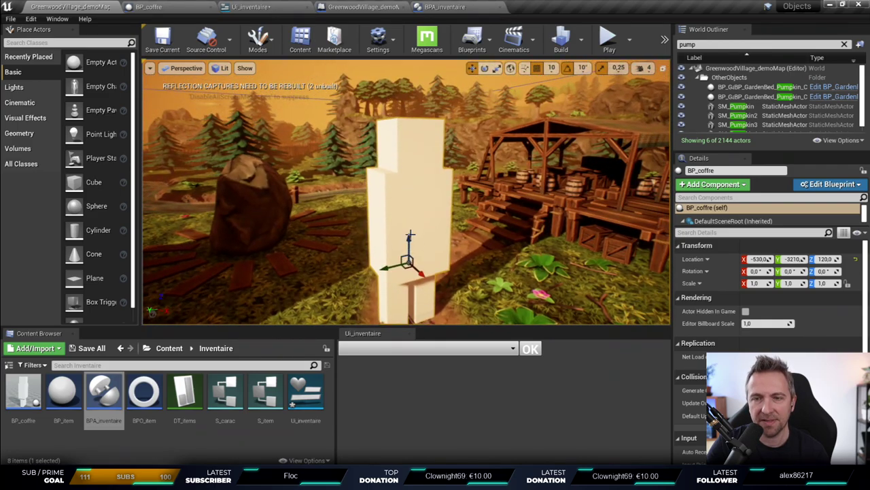
{"action": "scroll", "coordinate": [425, 236], "scroll_direction": "up", "scroll_amount": 1}
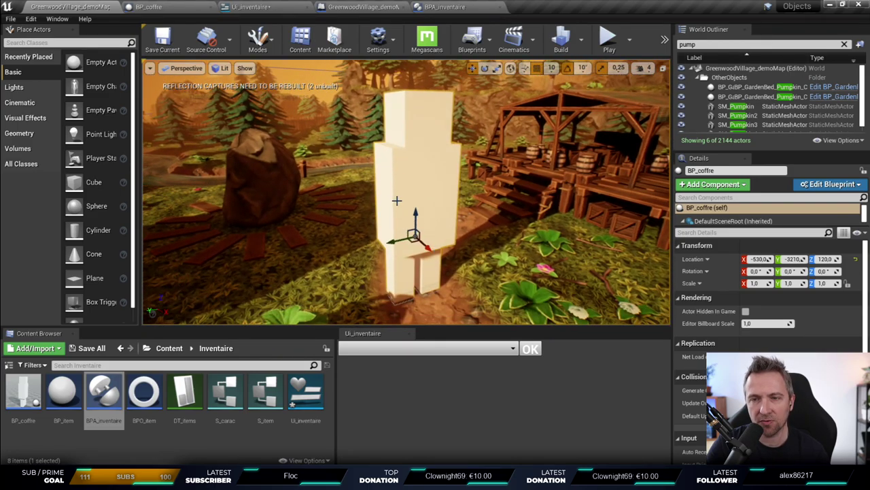
{"action": "left_click_drag", "start_coordinate": [422, 239], "coordinate": [415, 244]}
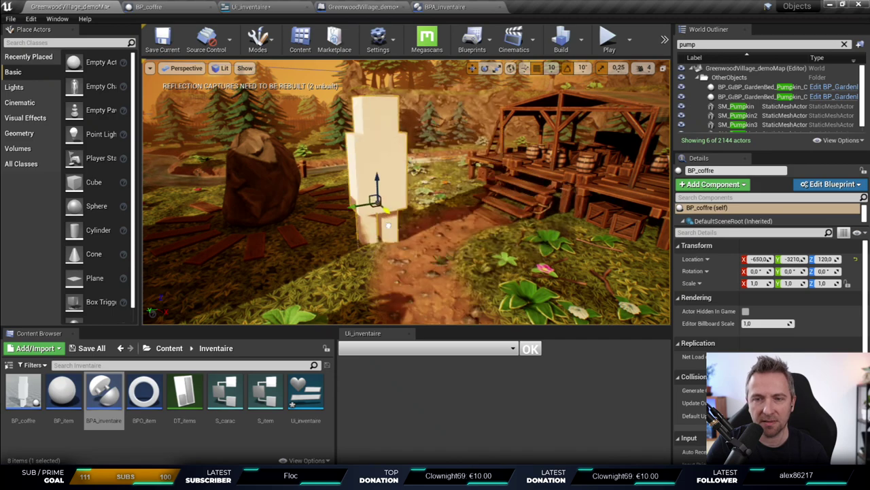
Step: Review the Ui_inventaire item choices (carotte, citrouille) without picking one, then raise the bottom panels' splitter
{"action": "left_click", "coordinate": [425, 346]}
{"action": "left_click", "coordinate": [547, 377]}
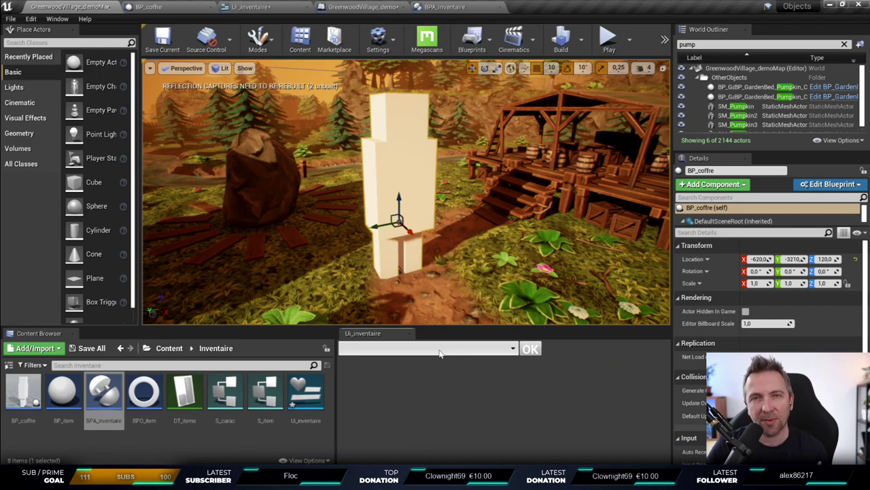
{"action": "left_click", "coordinate": [485, 352]}
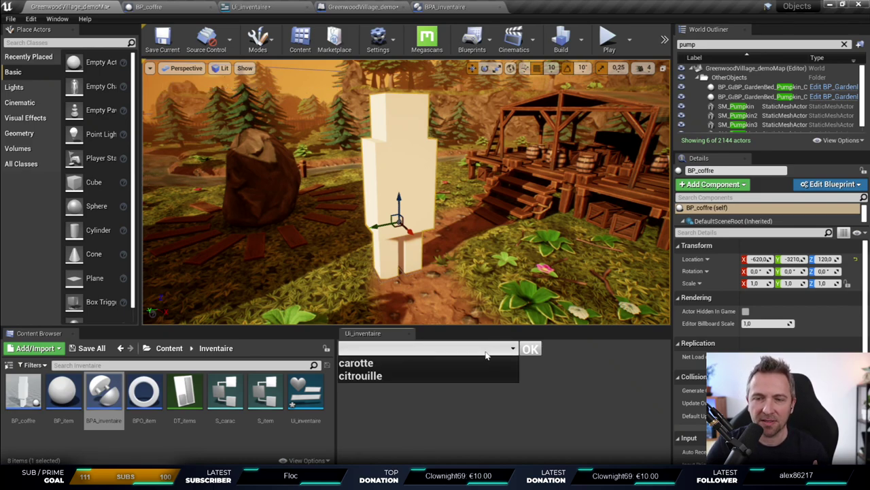
{"action": "left_click", "coordinate": [589, 357]}
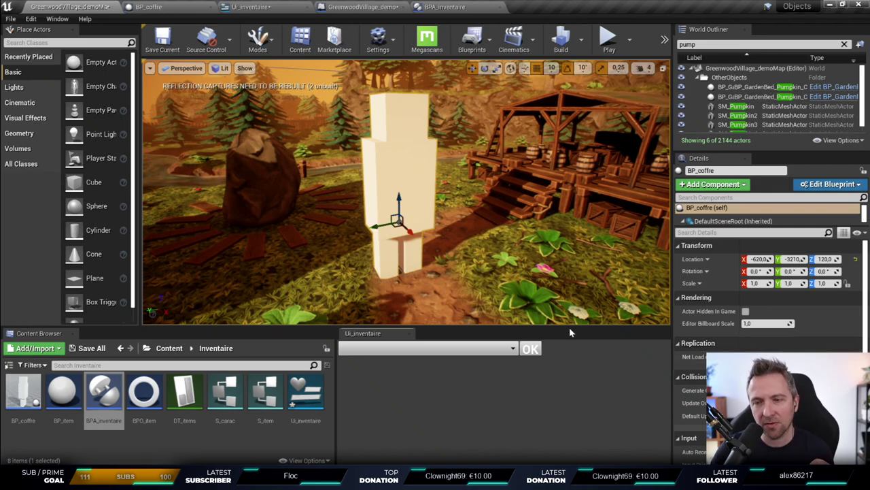
{"action": "mouse_move", "coordinate": [571, 326]}
{"action": "left_mouse_down"}
{"action": "mouse_move", "coordinate": [571, 308]}
{"action": "mouse_move", "coordinate": [575, 325]}
{"action": "left_mouse_up"}
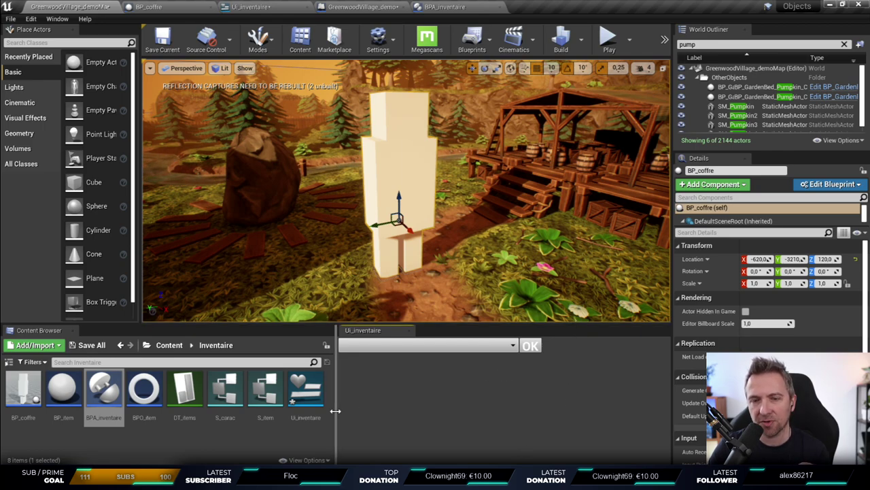
Step: Widen the Content Browser beside Ui_inventaire, nudge the camera, then glance at the forum page and return
{"action": "mouse_move", "coordinate": [334, 411]}
{"action": "left_mouse_down"}
{"action": "mouse_move", "coordinate": [325, 413]}
{"action": "mouse_move", "coordinate": [363, 418]}
{"action": "left_mouse_up"}
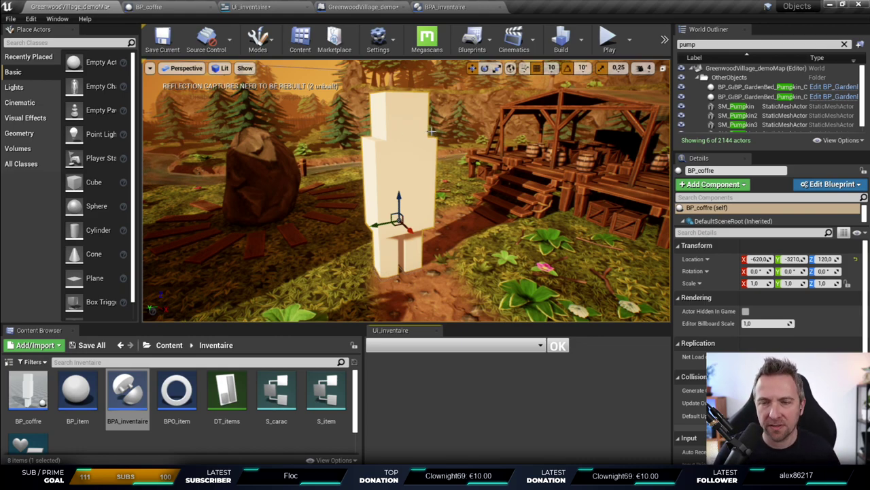
{"action": "right_click_drag", "start_coordinate": [486, 206], "coordinate": [495, 210]}
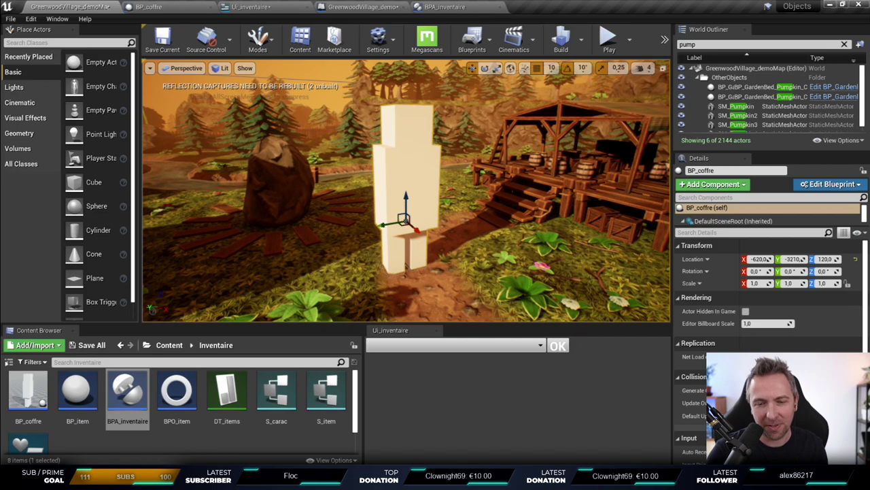
{"action": "left_click", "coordinate": [321, 427]}
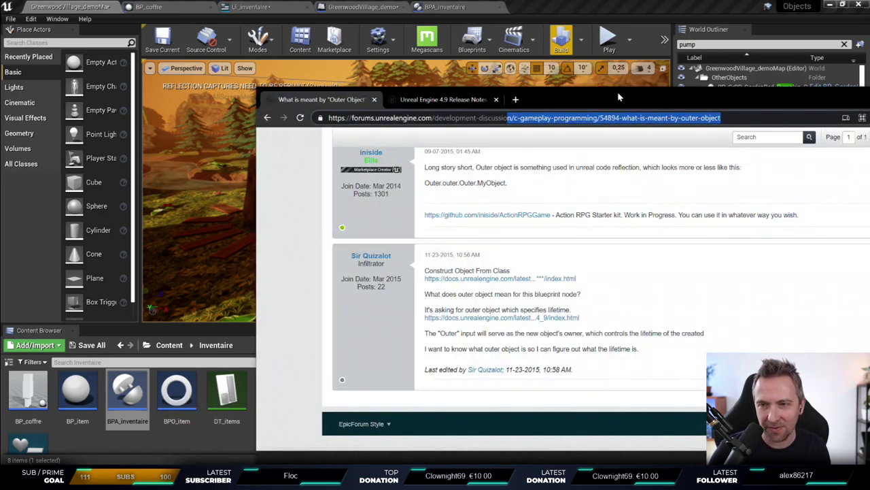
{"action": "key", "text": "alt+Tab"}
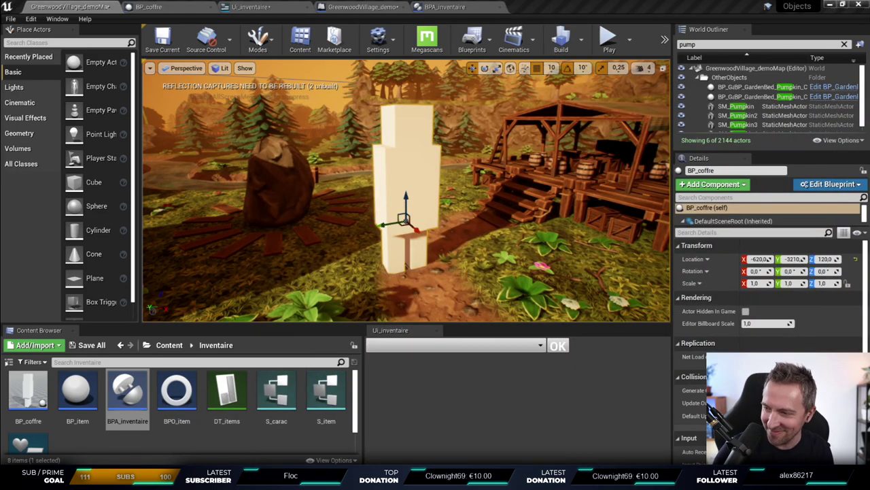
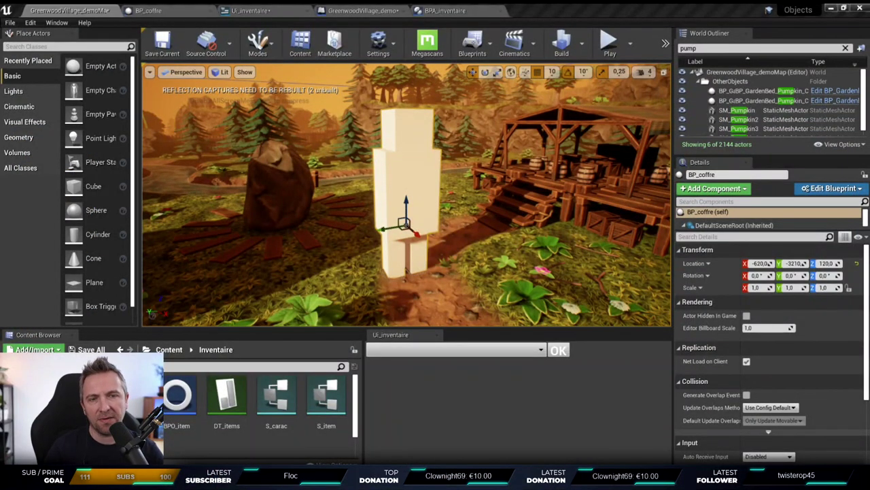
Step: Fly the viewport camera close to the white BP_coffre placeholder, then switch to the browser
{"action": "right_click_drag", "start_coordinate": [377, 311], "coordinate": [376, 311]}
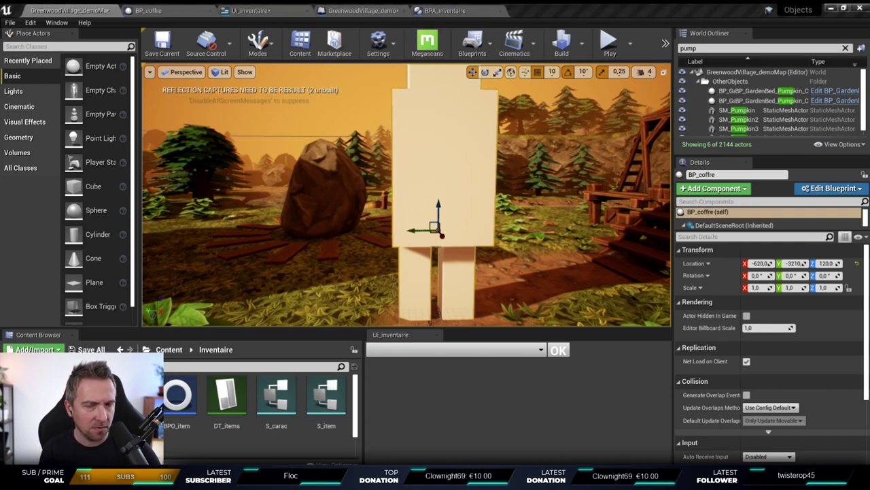
{"action": "key", "text": "super+1"}
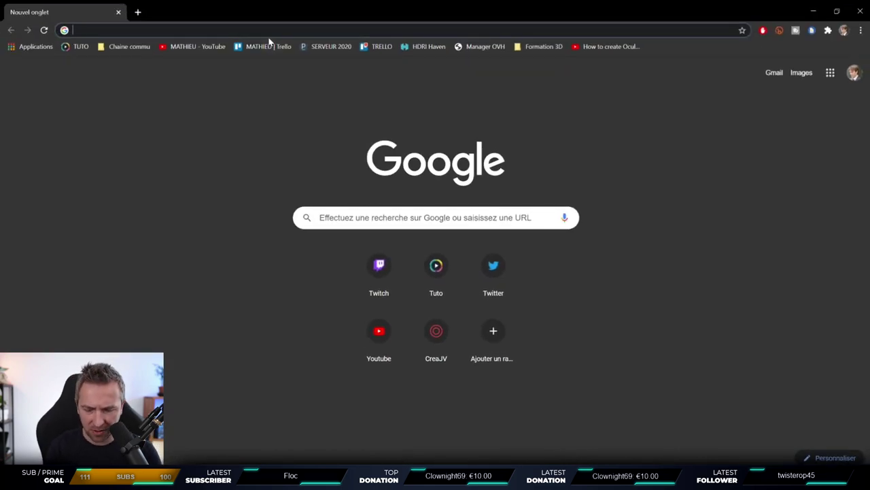
Step: Search 'shakes and fidget', open sfgame.fr, accept cookies and launch the game with JOUER
{"action": "type", "text": "shakes an"}
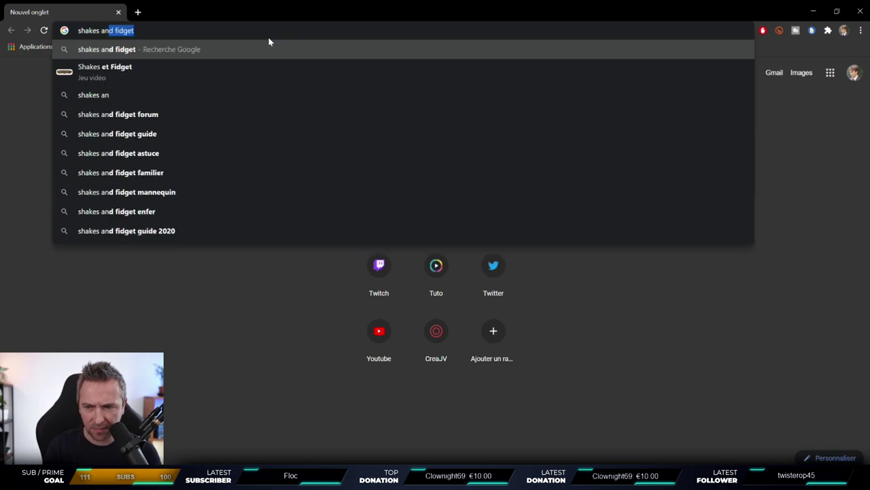
{"action": "type", "text": "d fidge"}
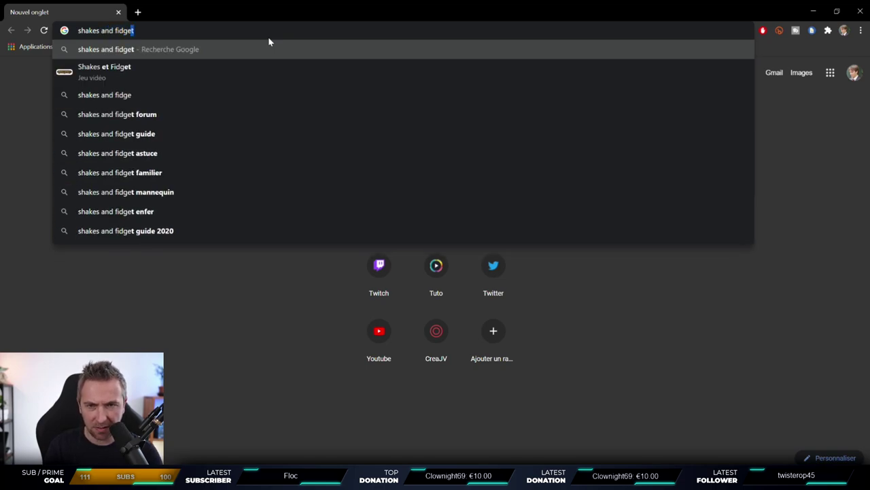
{"action": "type", "text": "t"}
{"action": "key", "text": "Return"}
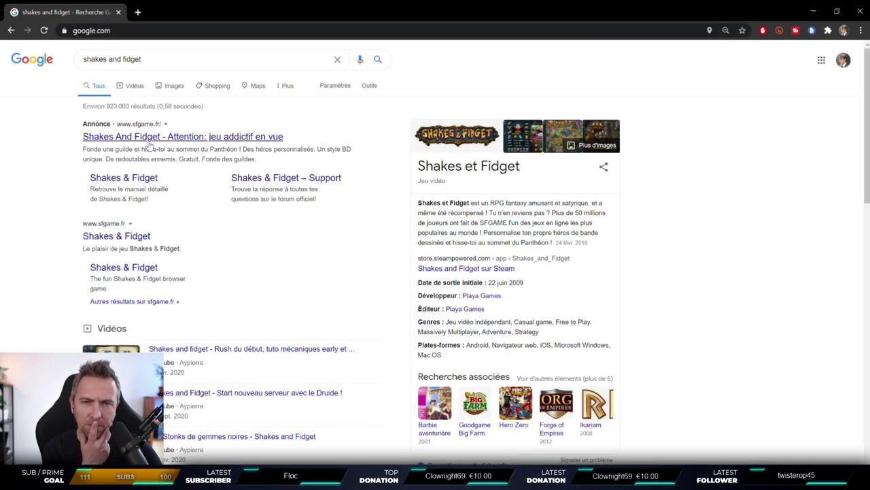
{"action": "left_click", "coordinate": [157, 138]}
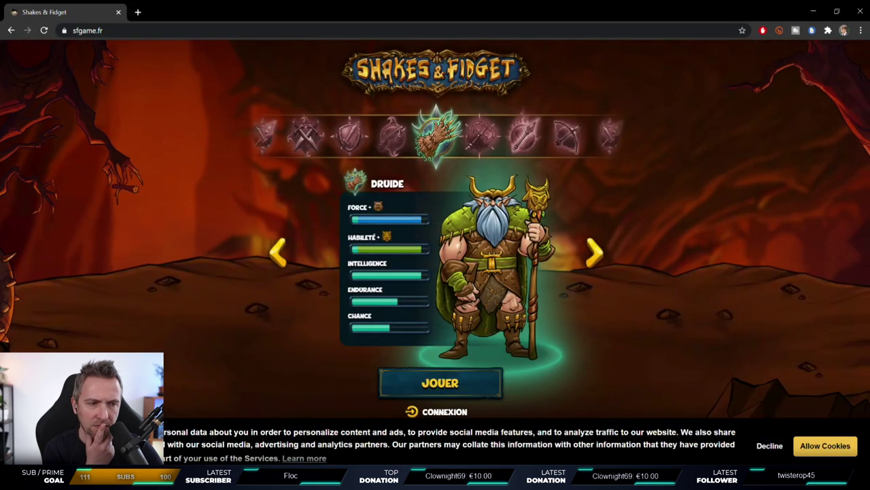
{"action": "left_click", "coordinate": [823, 446]}
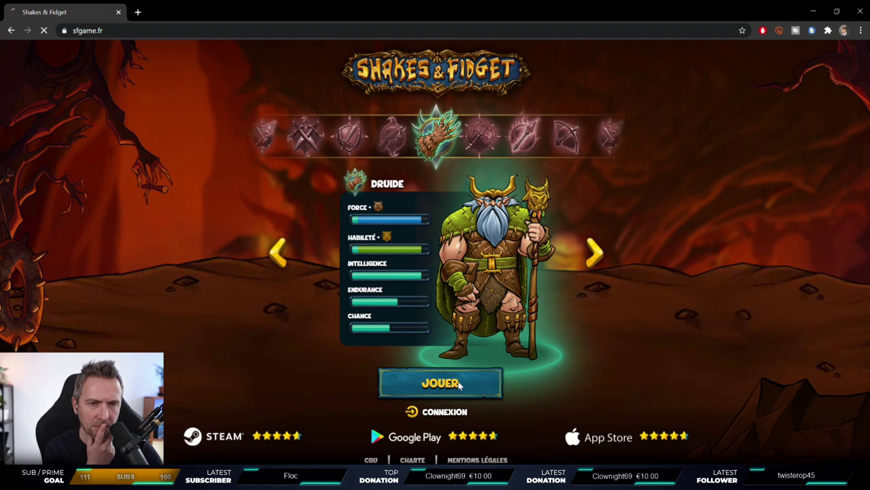
{"action": "left_click", "coordinate": [460, 385]}
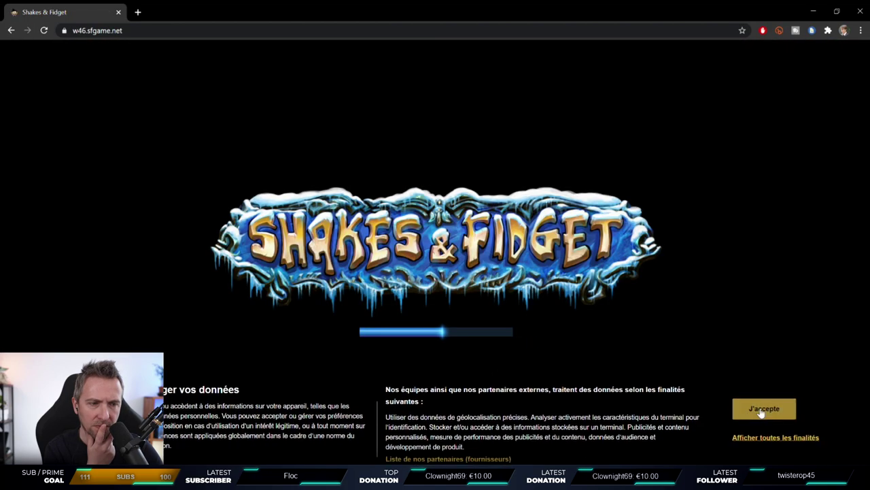
Step: Create a Druide character named 'efzef', dismiss the welcome message and enter the Taverne
{"action": "left_click", "coordinate": [761, 410]}
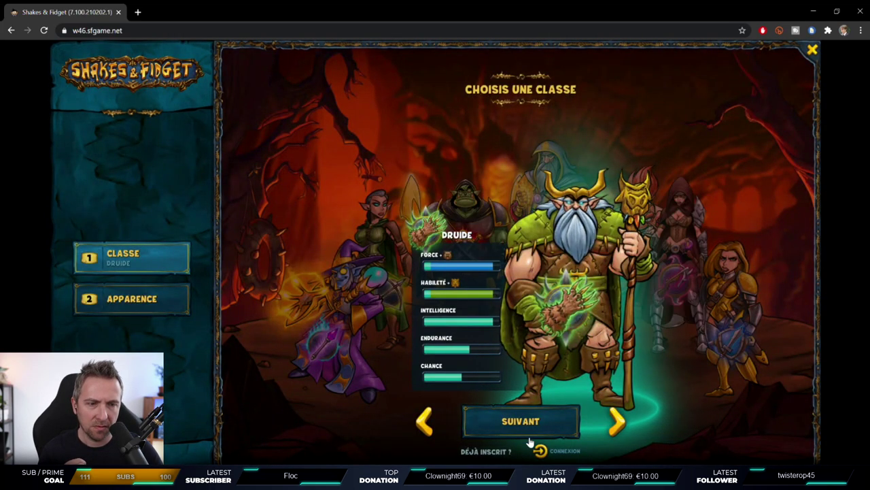
{"action": "left_click", "coordinate": [514, 423]}
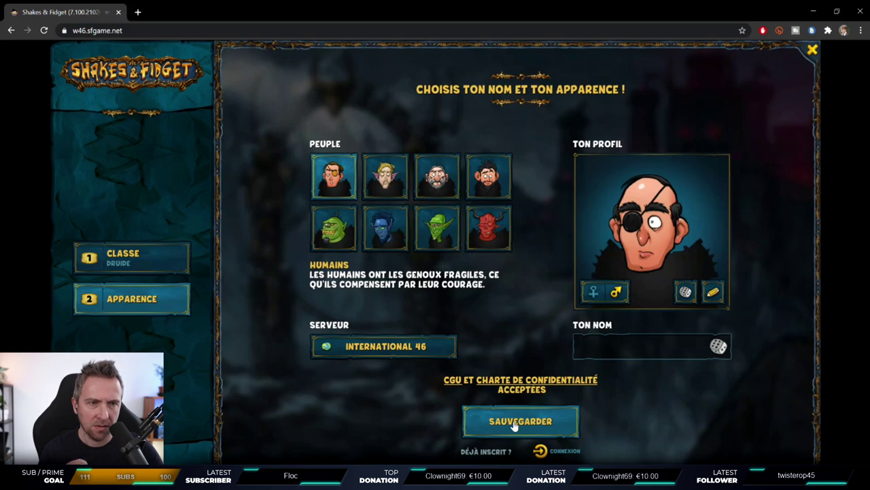
{"action": "left_click", "coordinate": [630, 348]}
{"action": "type", "text": "efzef"}
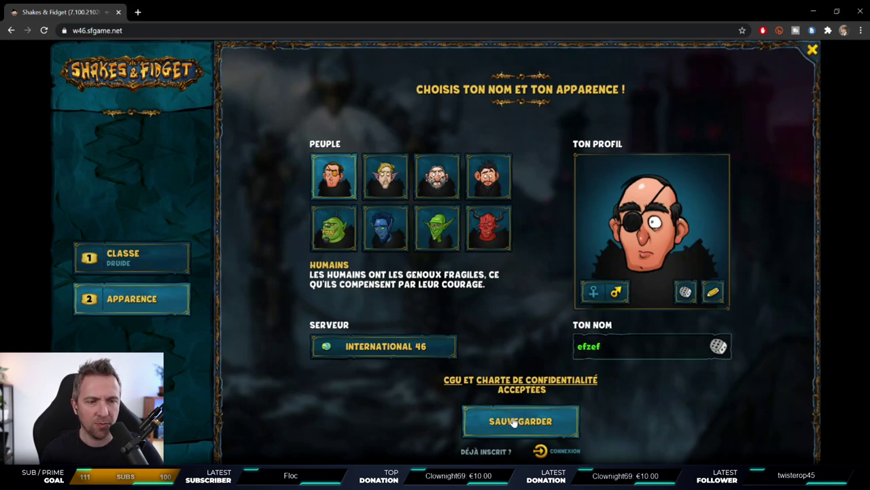
{"action": "left_click", "coordinate": [520, 421]}
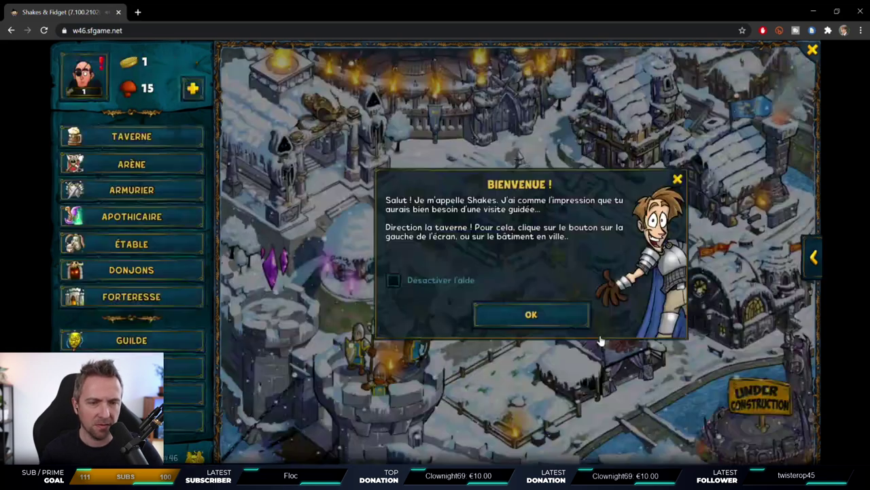
{"action": "left_click", "coordinate": [544, 317]}
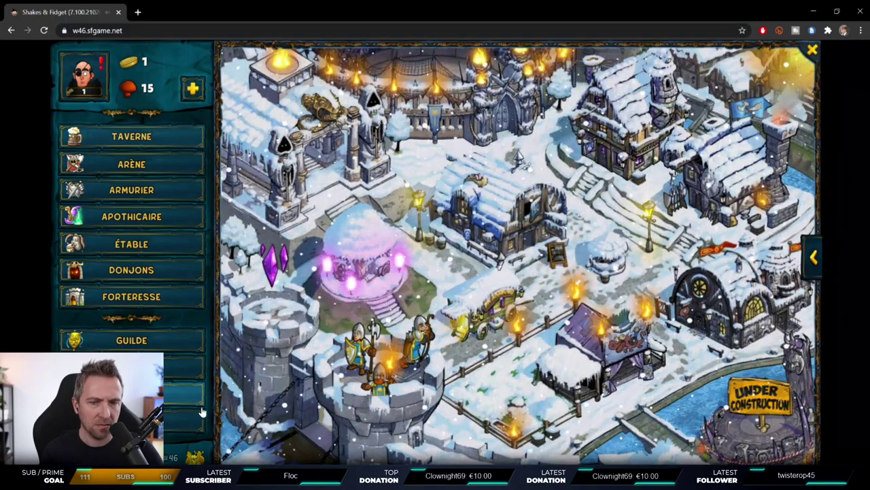
{"action": "left_click", "coordinate": [155, 139]}
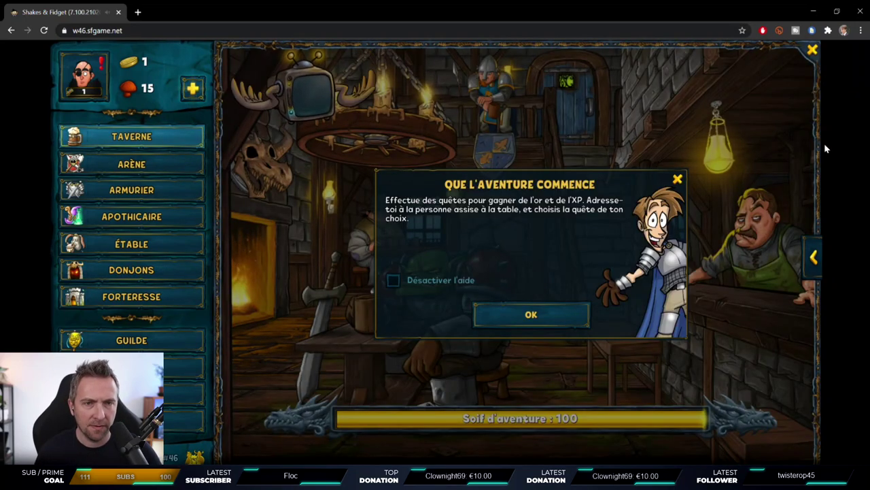
Step: Rent the Vache mount at the Étable for 1 gold, then go to the Arène
{"action": "left_click", "coordinate": [675, 180]}
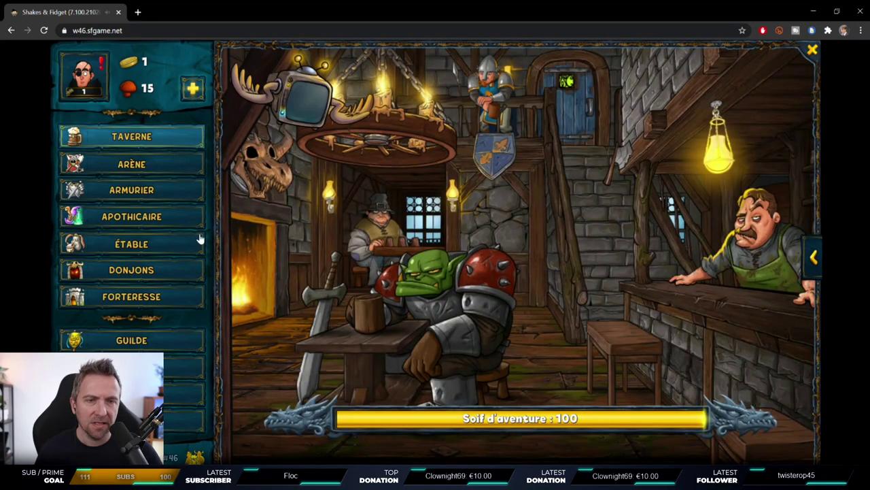
{"action": "left_click", "coordinate": [122, 246]}
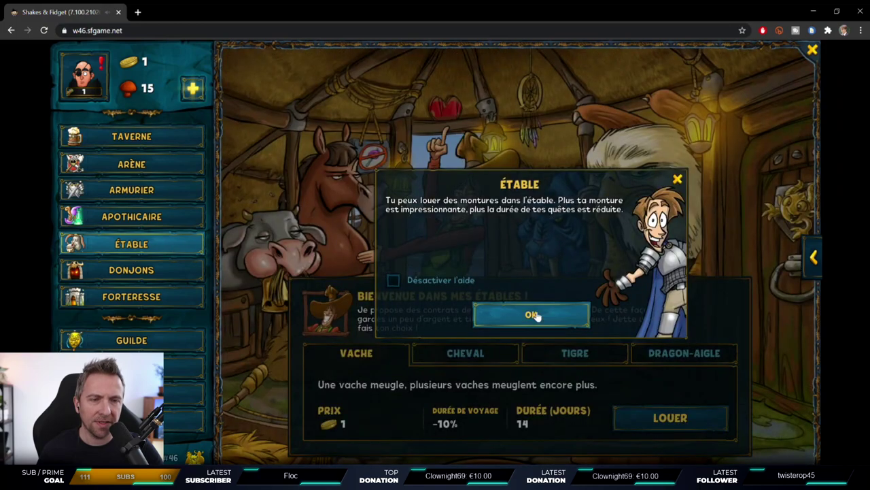
{"action": "left_click", "coordinate": [532, 314]}
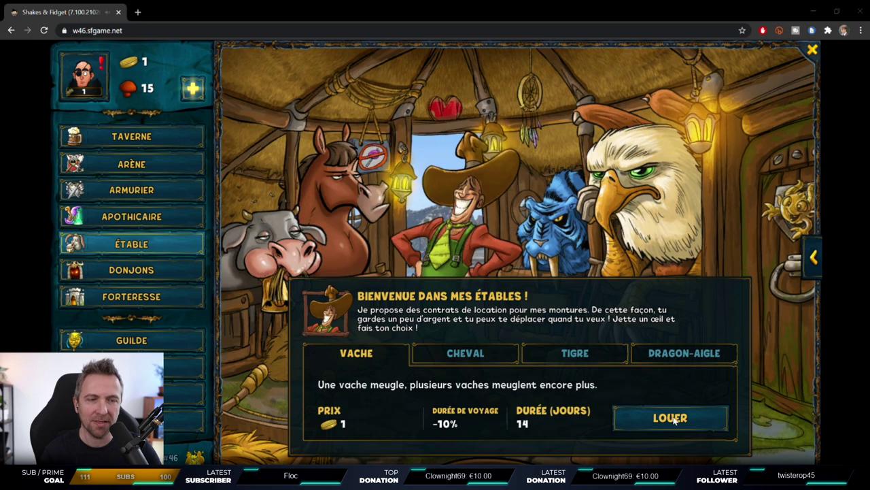
{"action": "left_click", "coordinate": [646, 418]}
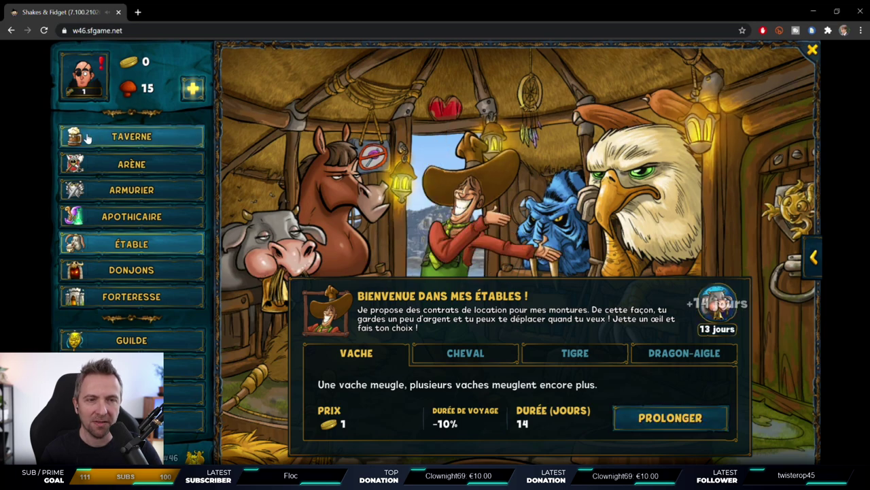
{"action": "left_click", "coordinate": [132, 166]}
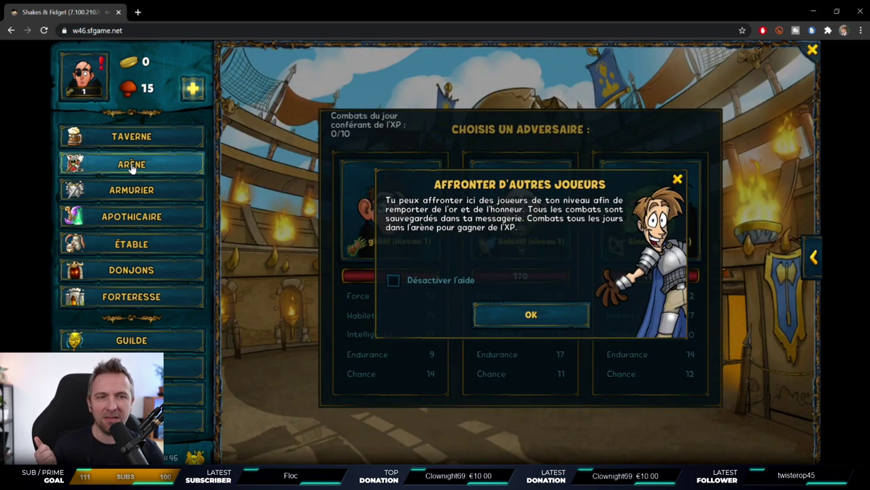
Step: Dismiss the Arène help message and open the Forteresse screen
{"action": "left_click", "coordinate": [552, 318]}
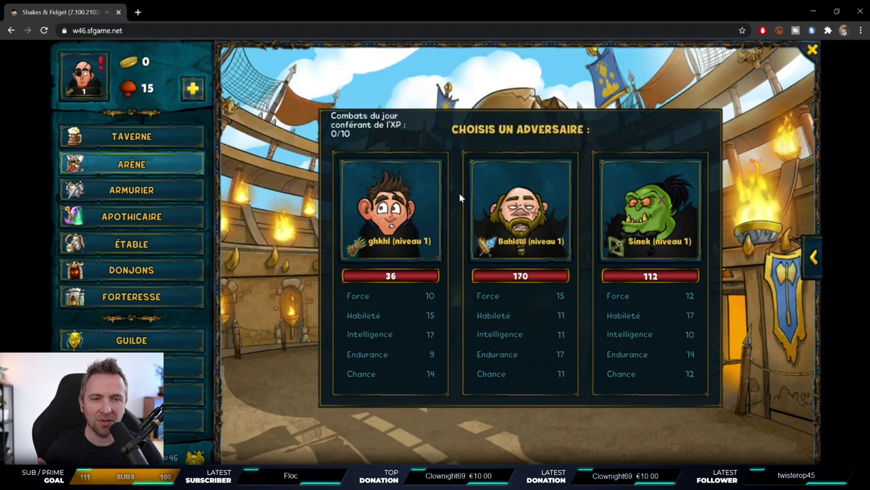
{"action": "mouse_move", "coordinate": [410, 192]}
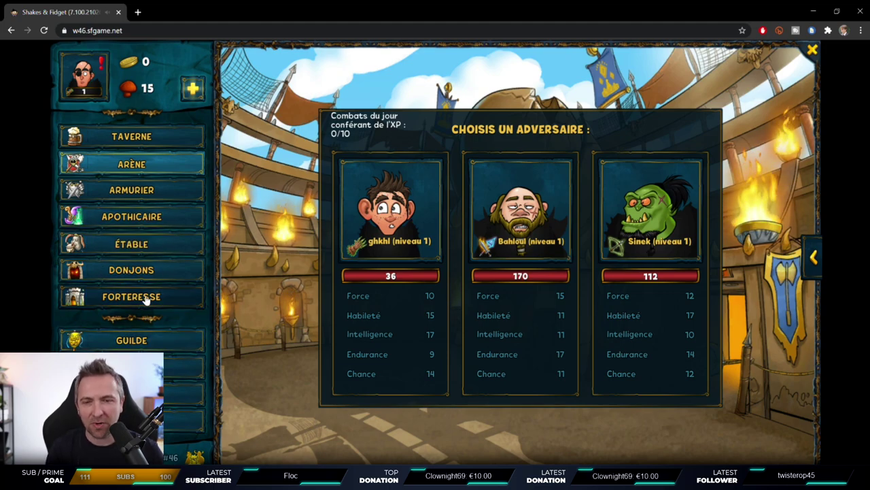
{"action": "left_click", "coordinate": [145, 298]}
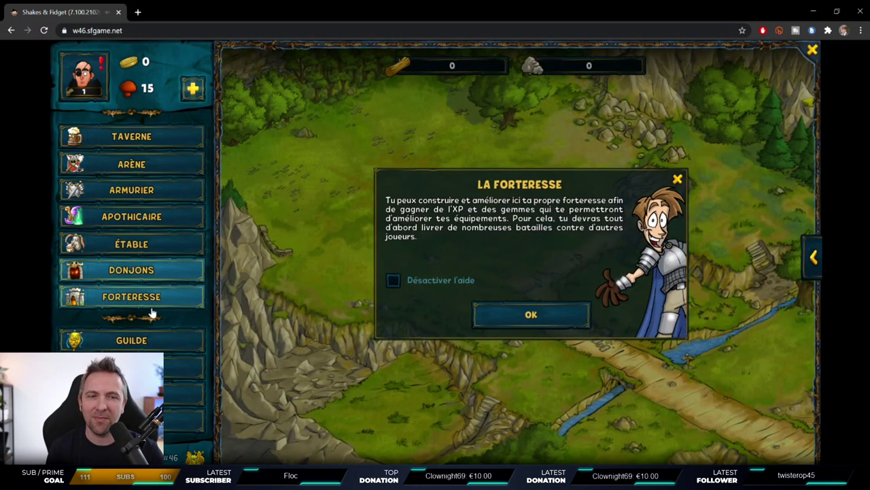
Step: Browse the Étable's Dragon-Aigle, Tigre and Cheval mount offers
{"action": "left_click", "coordinate": [132, 243]}
{"action": "left_click", "coordinate": [496, 359]}
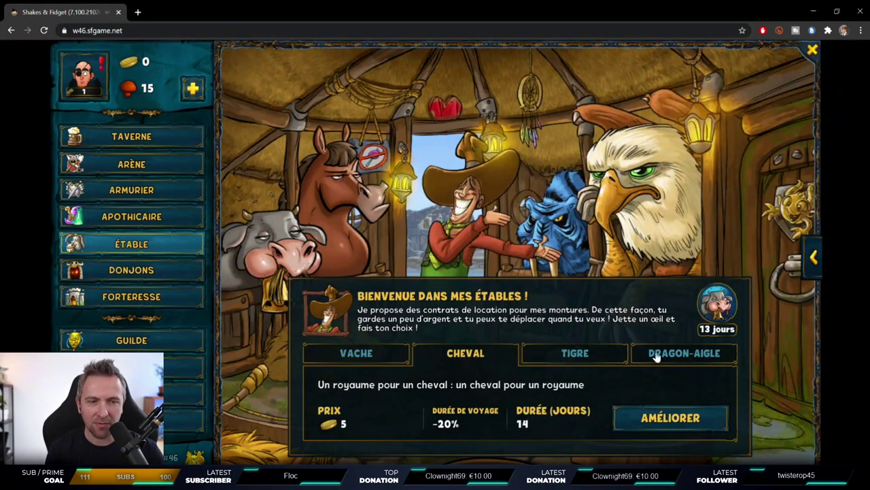
{"action": "left_click", "coordinate": [684, 353]}
{"action": "left_click", "coordinate": [576, 353]}
{"action": "left_click", "coordinate": [478, 356]}
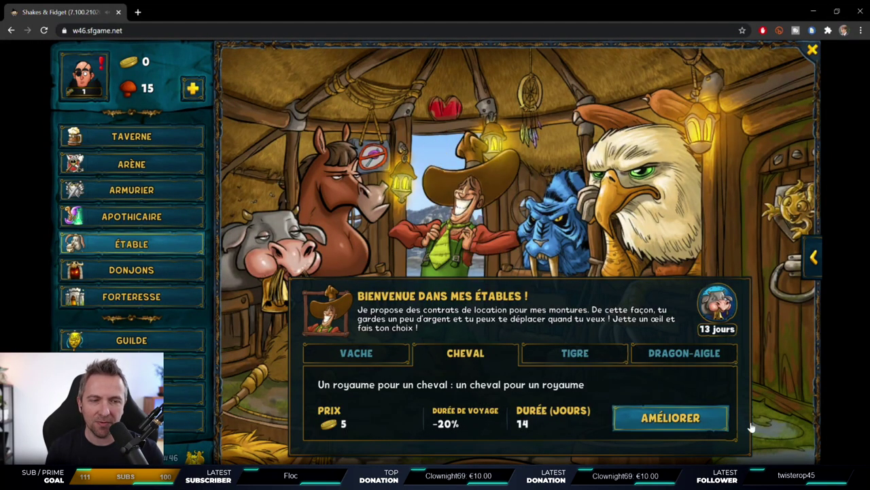
Step: Toggle the guild chat panel, leave the stable and dismiss the Personnage help message
{"action": "left_click", "coordinate": [813, 257]}
{"action": "left_click", "coordinate": [511, 256]}
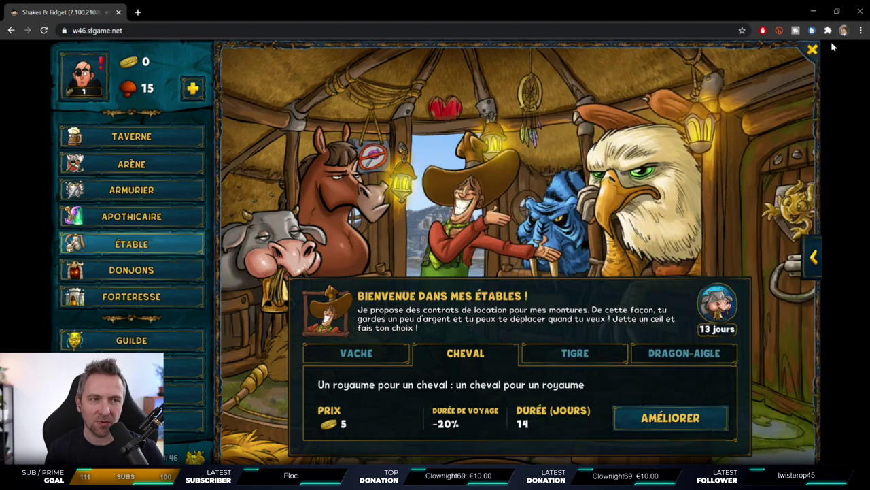
{"action": "left_click", "coordinate": [812, 51]}
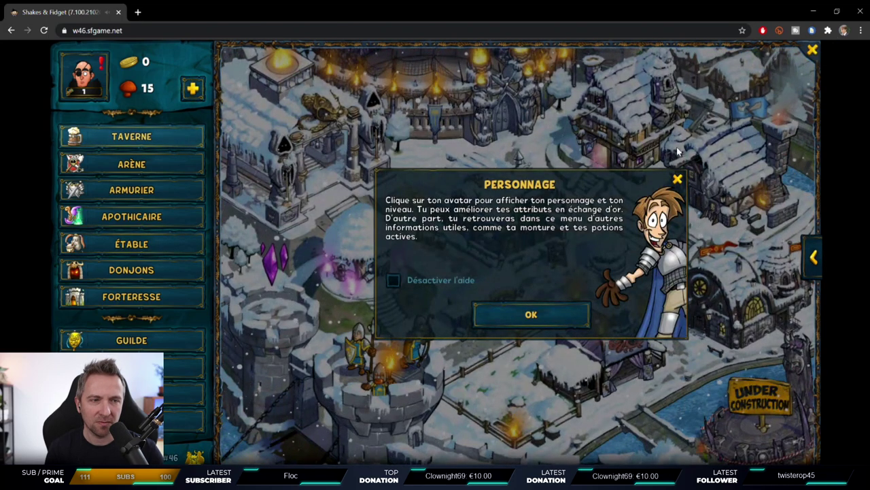
{"action": "left_click", "coordinate": [678, 180]}
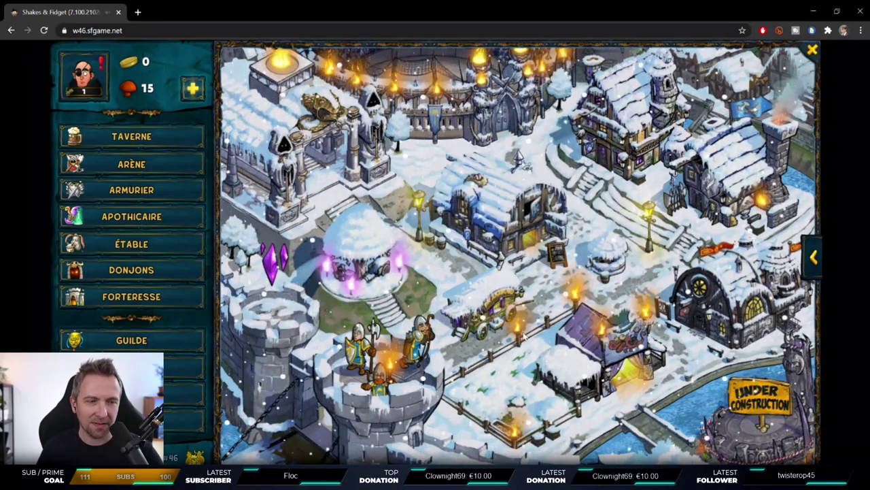
Step: View the Guilde and Armurier screens, dismissing each help message
{"action": "left_click", "coordinate": [132, 340]}
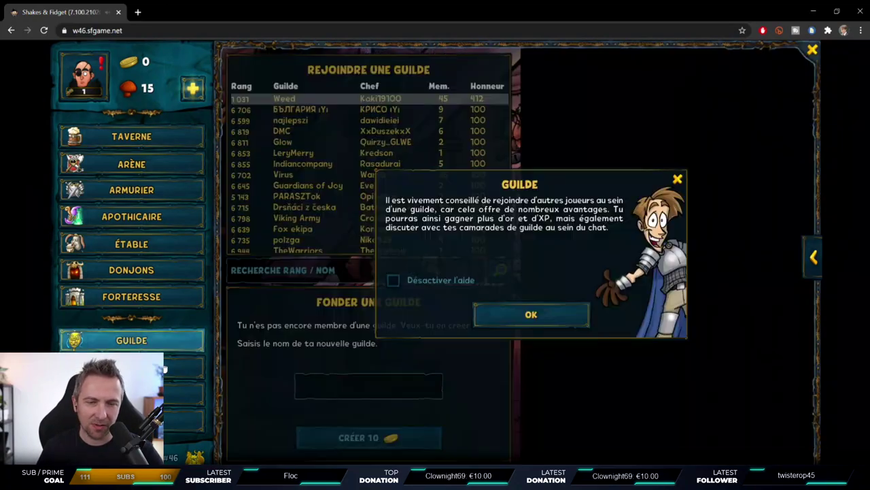
{"action": "left_click", "coordinate": [678, 179]}
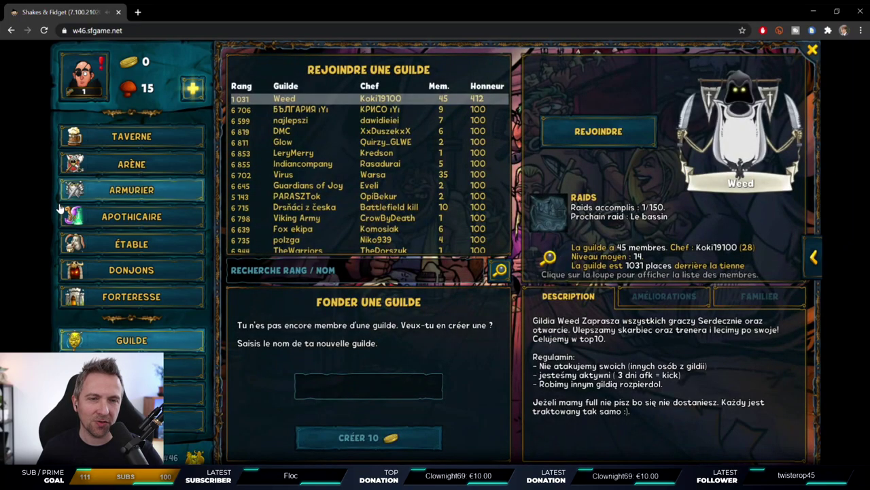
{"action": "left_click", "coordinate": [131, 190]}
{"action": "left_click", "coordinate": [550, 317]}
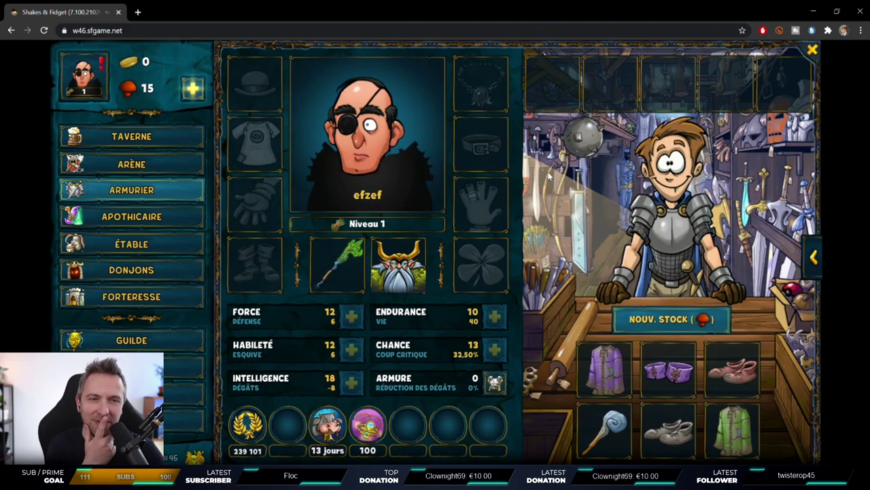
Step: Return to the Étable showing the Vache mount with 13 days remaining
{"action": "mouse_move", "coordinate": [418, 250]}
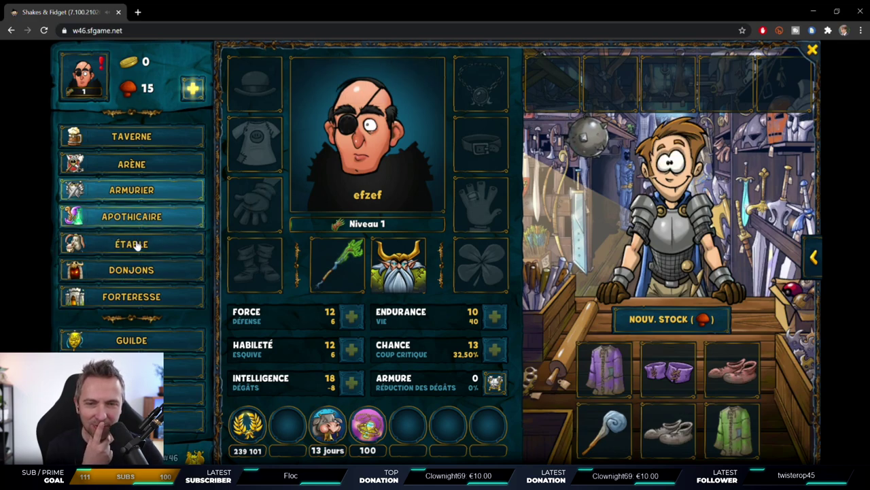
{"action": "mouse_move", "coordinate": [136, 249]}
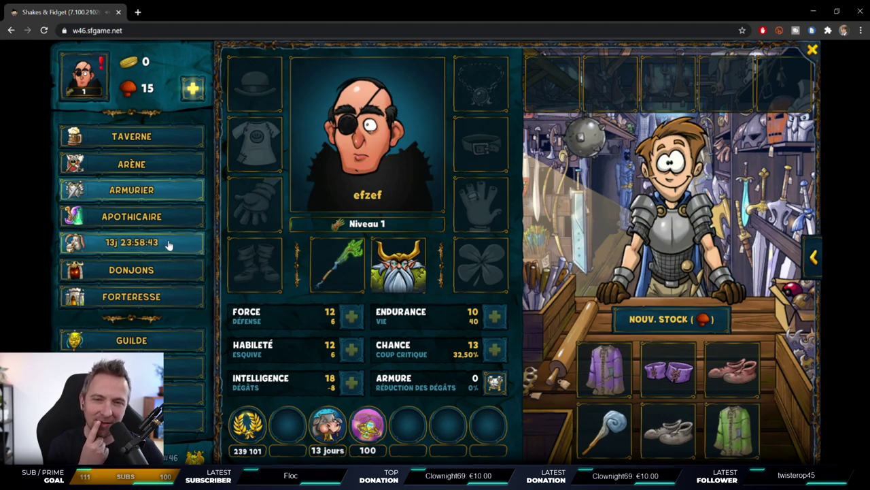
{"action": "left_click", "coordinate": [167, 247]}
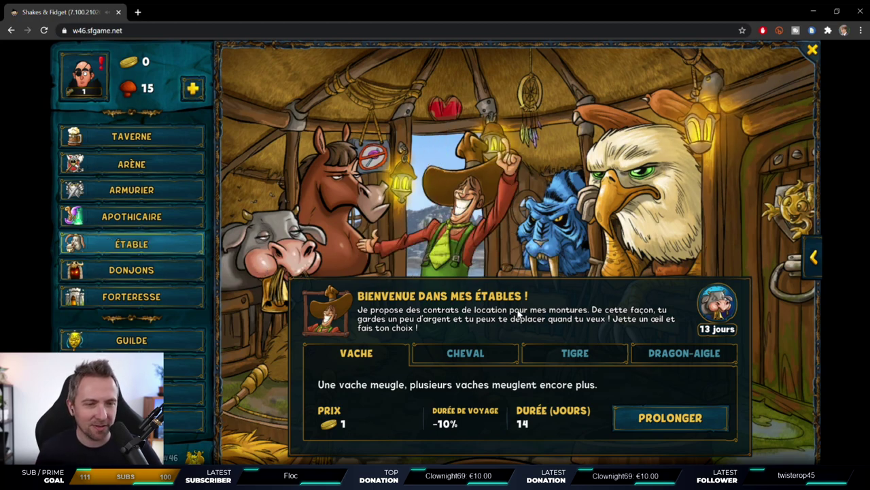
Step: Compare the Cheval, Tigre, Dragon-Aigle and Vache mount offers
{"action": "left_click", "coordinate": [501, 357]}
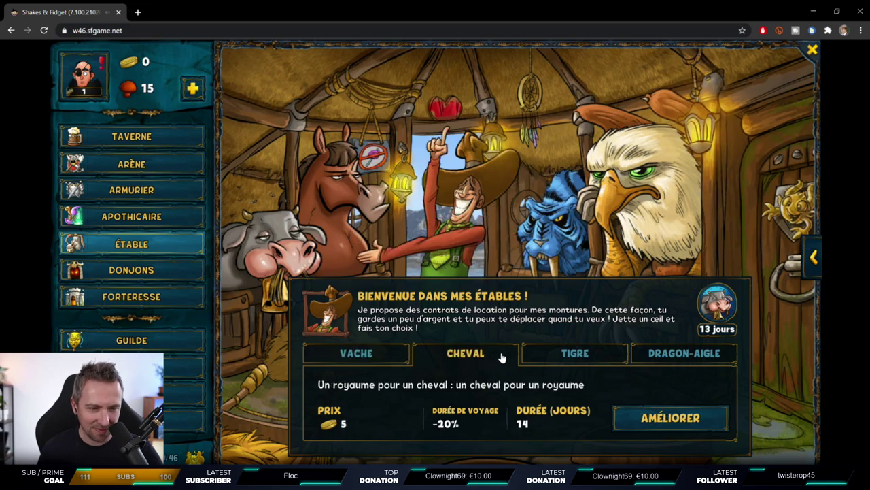
{"action": "left_click", "coordinate": [589, 359]}
{"action": "left_click", "coordinate": [683, 357]}
{"action": "left_click", "coordinate": [347, 356]}
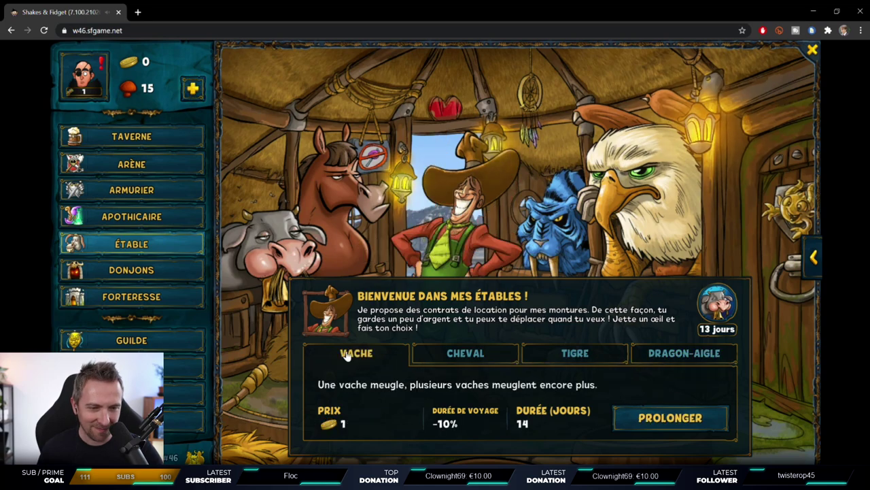
Step: Enter the Taverne, dismiss its help message and close the flying TV video prompt
{"action": "mouse_move", "coordinate": [711, 335]}
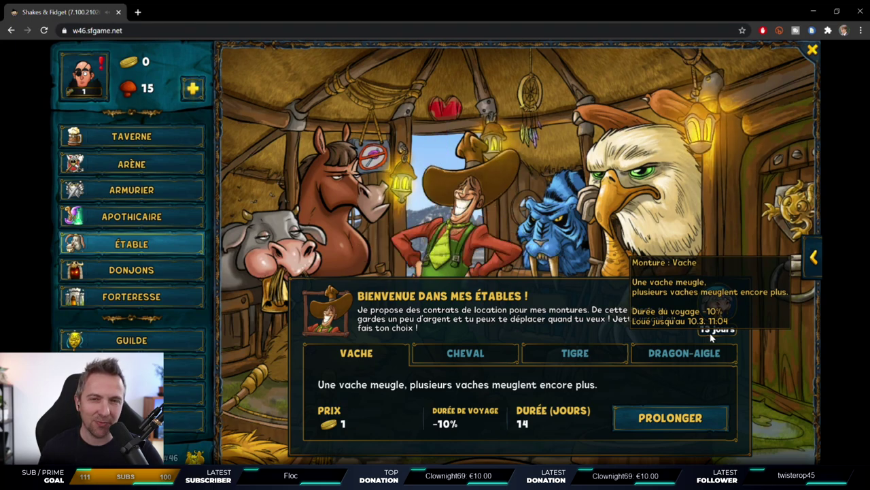
{"action": "left_click", "coordinate": [131, 136]}
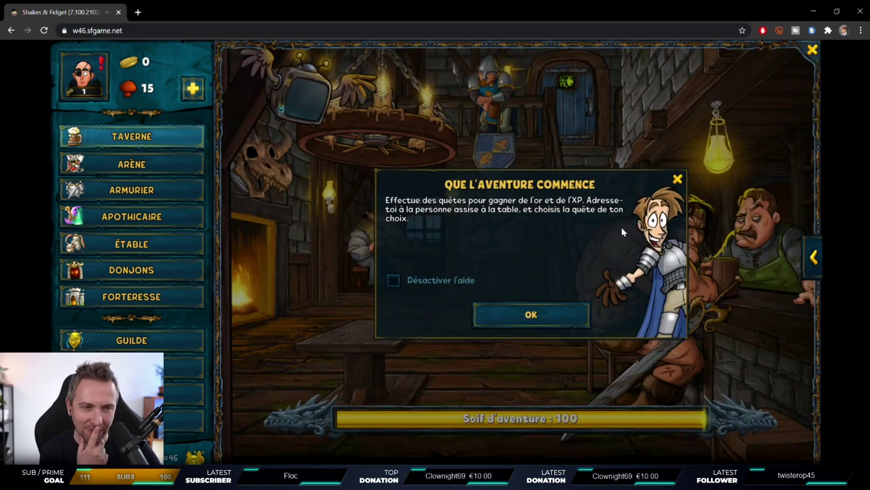
{"action": "left_click", "coordinate": [530, 314]}
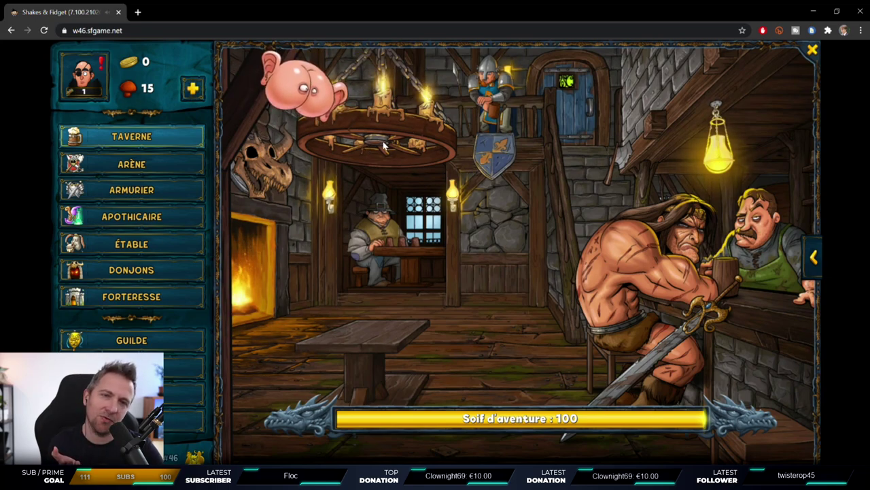
{"action": "left_click", "coordinate": [315, 99]}
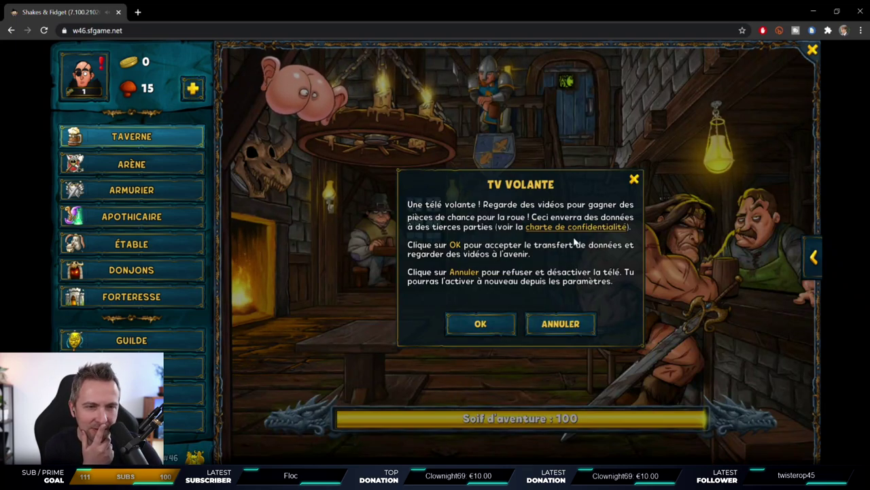
{"action": "left_click", "coordinate": [634, 181]}
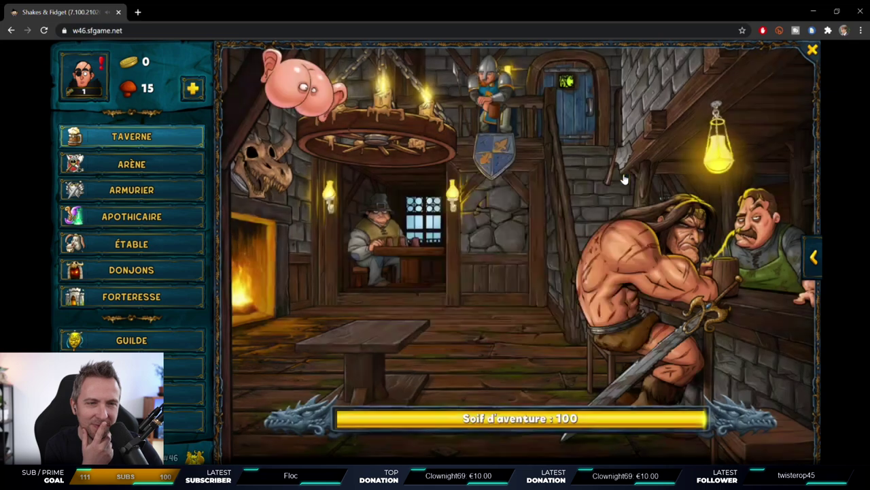